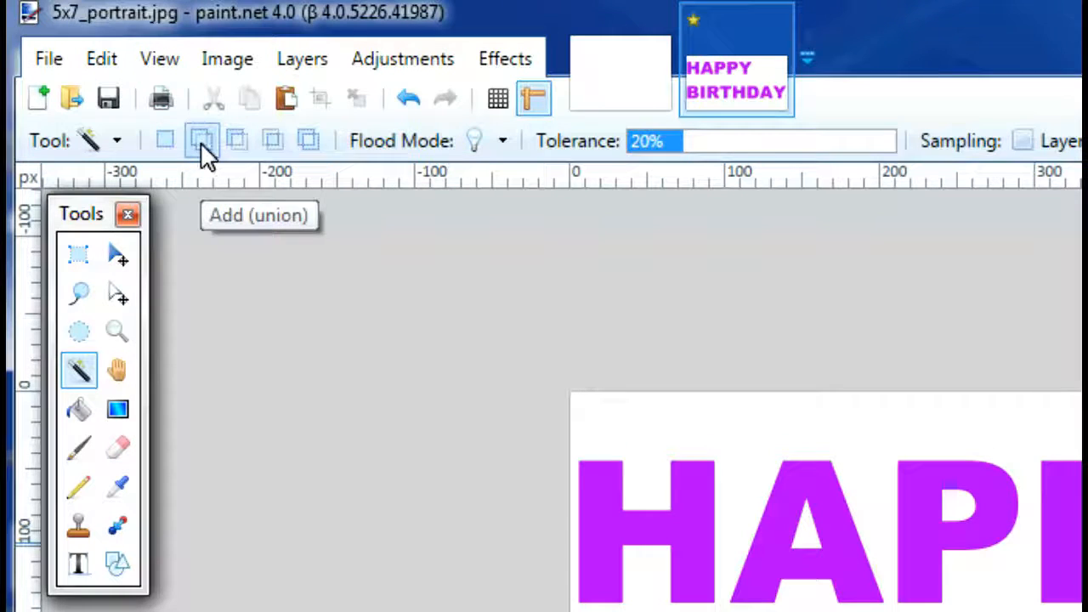
Set the Magic Wand to Add (union) selection mode with a tolerance of 78%
click(201, 142)
click(743, 153)
click(806, 151)
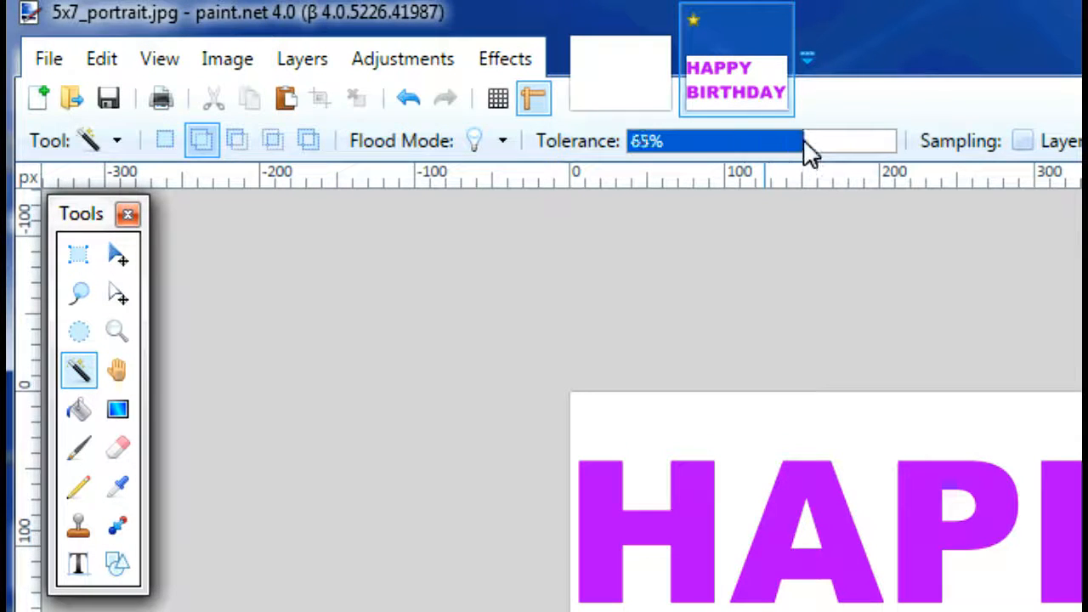
click(837, 155)
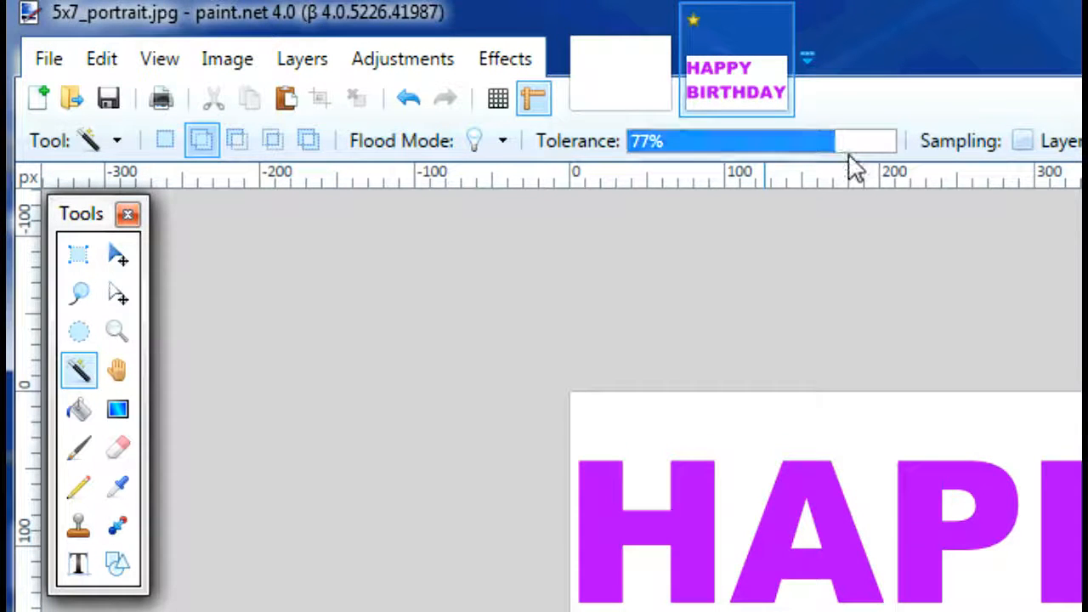
click(840, 156)
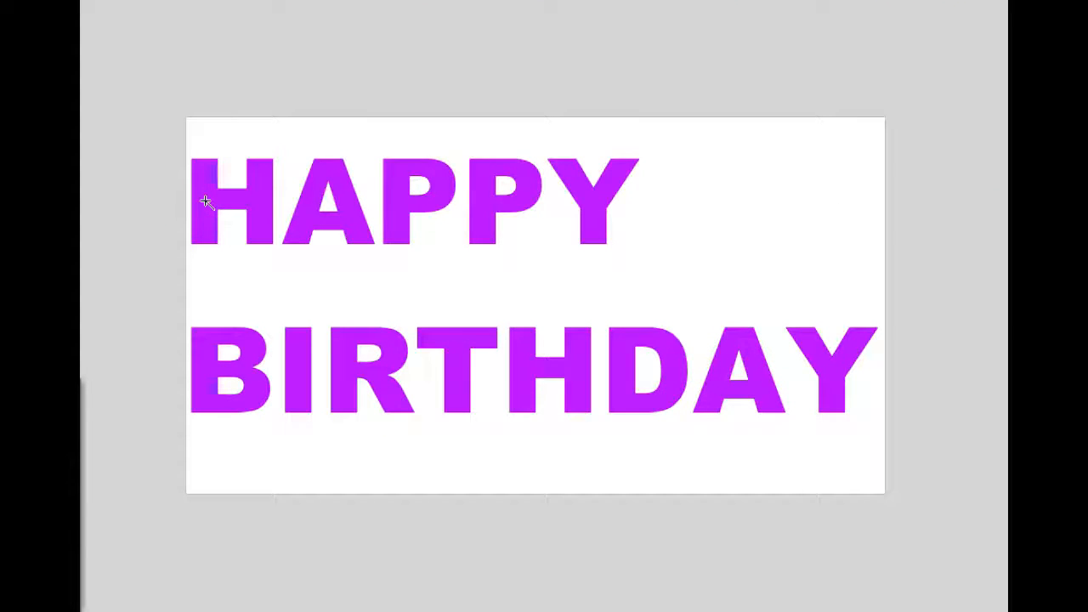
Select all five letters of the word HAPPY with the Magic Wand
click(205, 204)
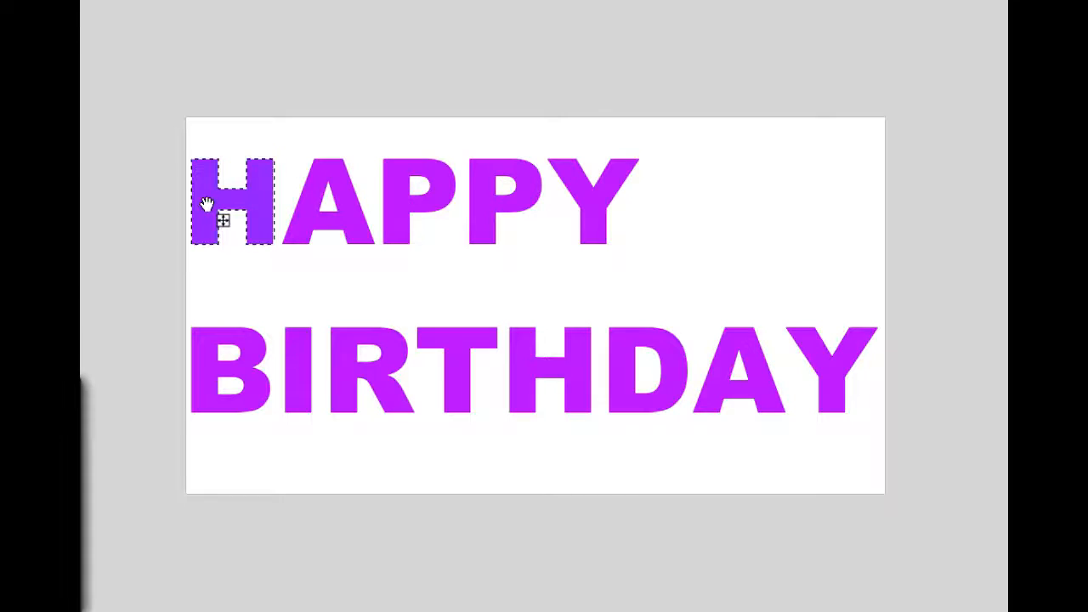
ctrl+click(313, 222)
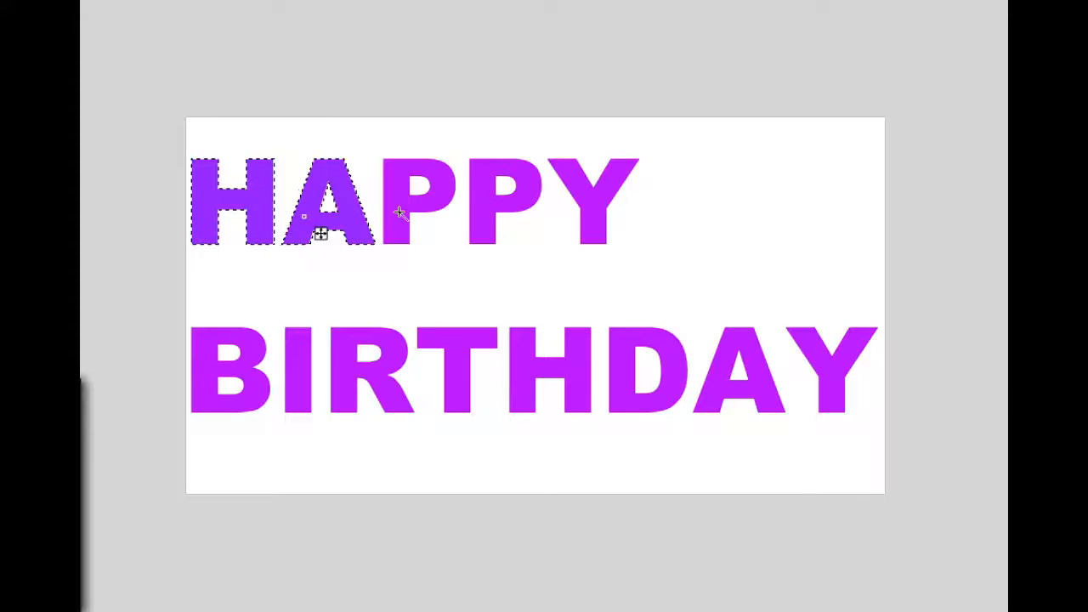
ctrl+click(397, 215)
ctrl+click(483, 212)
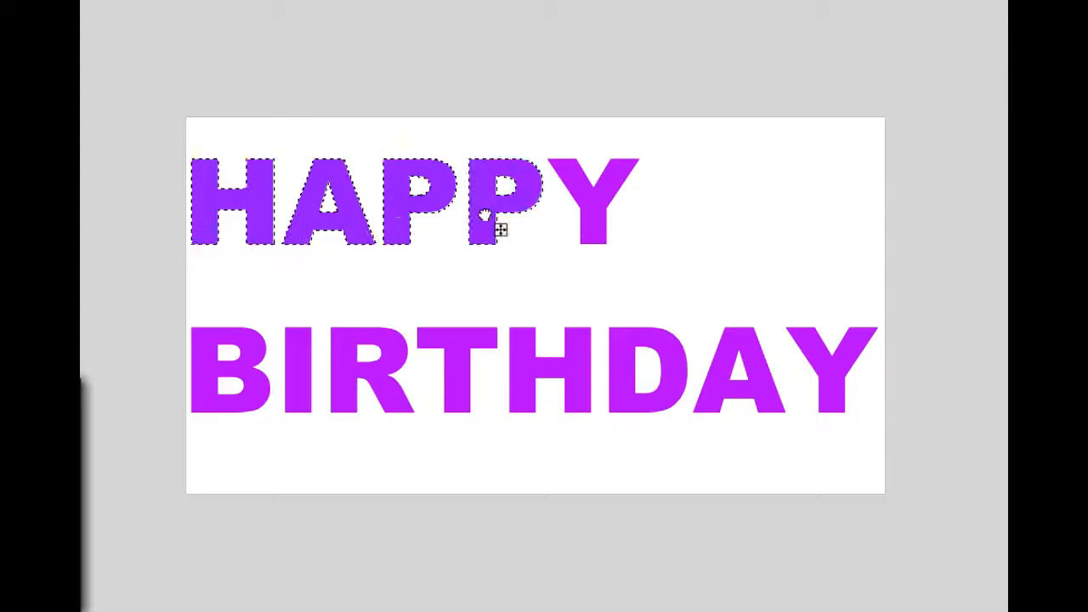
ctrl+click(595, 228)
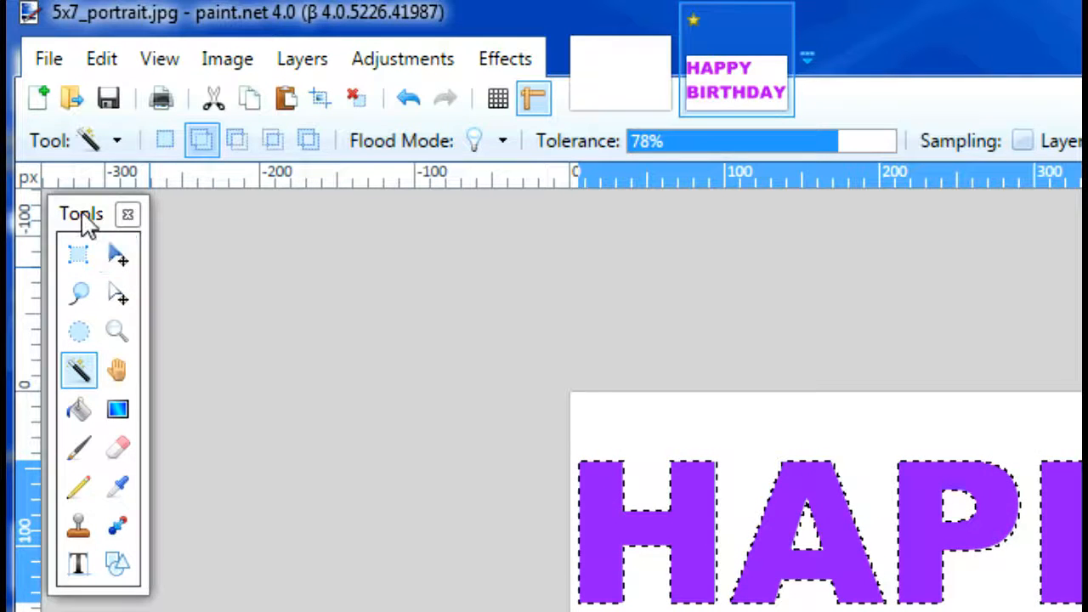
Enlarge the word HAPPY to almost the full canvas width with a small margin on each side, and deselect it
click(119, 255)
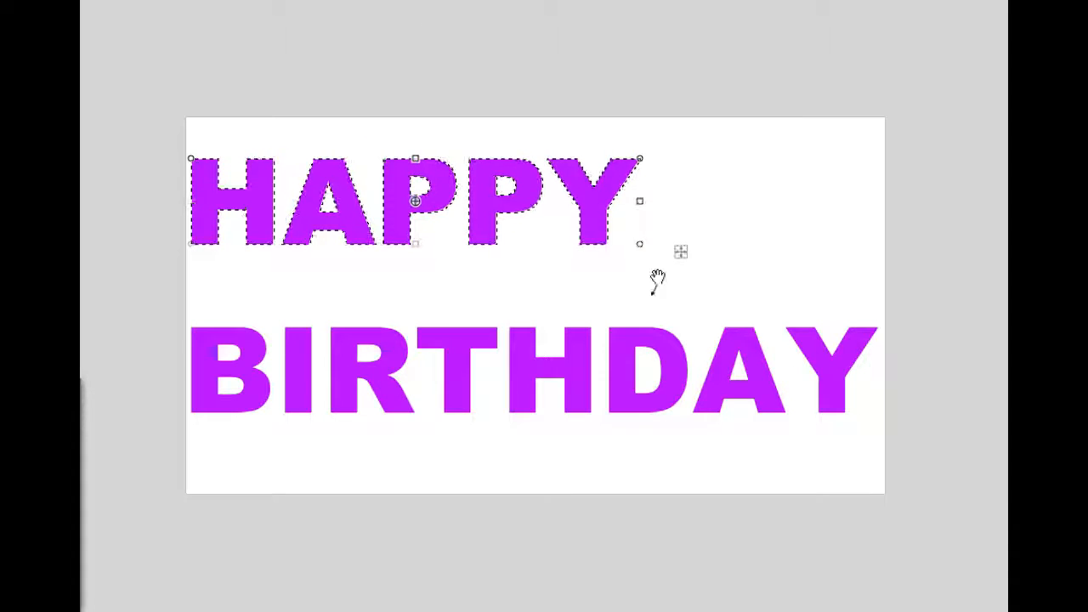
drag(636, 248, 850, 287)
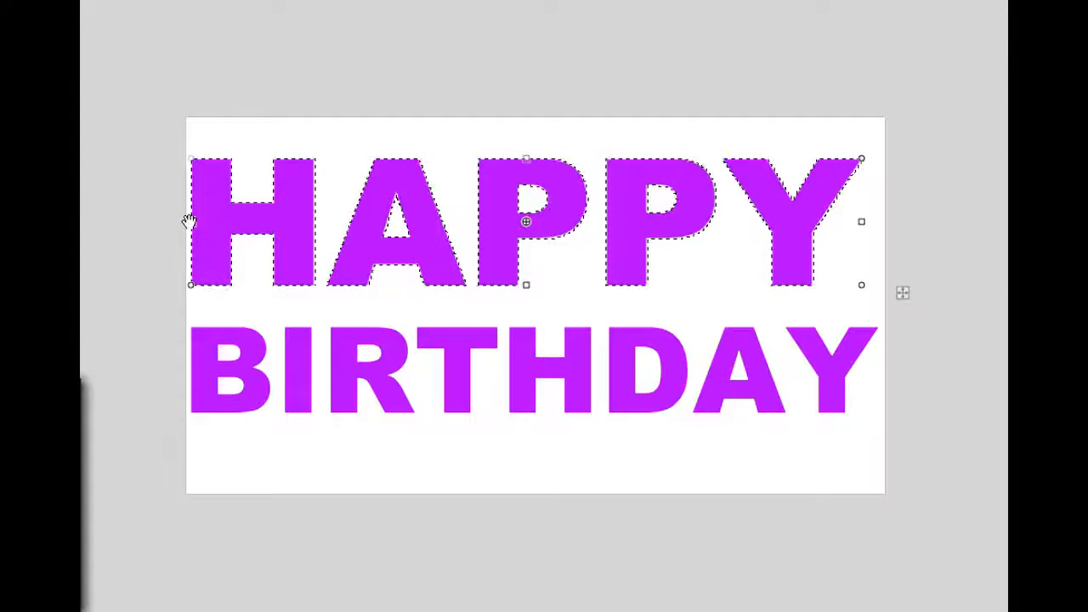
mouse_move(188, 221)
mouse_down()
mouse_move(224, 221)
mouse_move(204, 223)
mouse_up()
drag(862, 223, 866, 222)
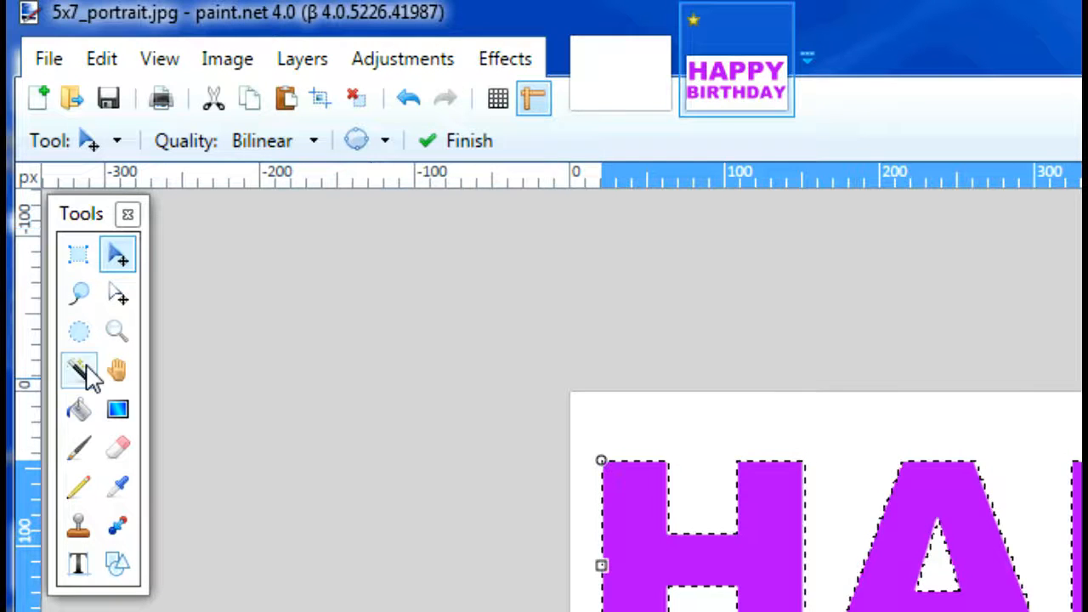
click(78, 373)
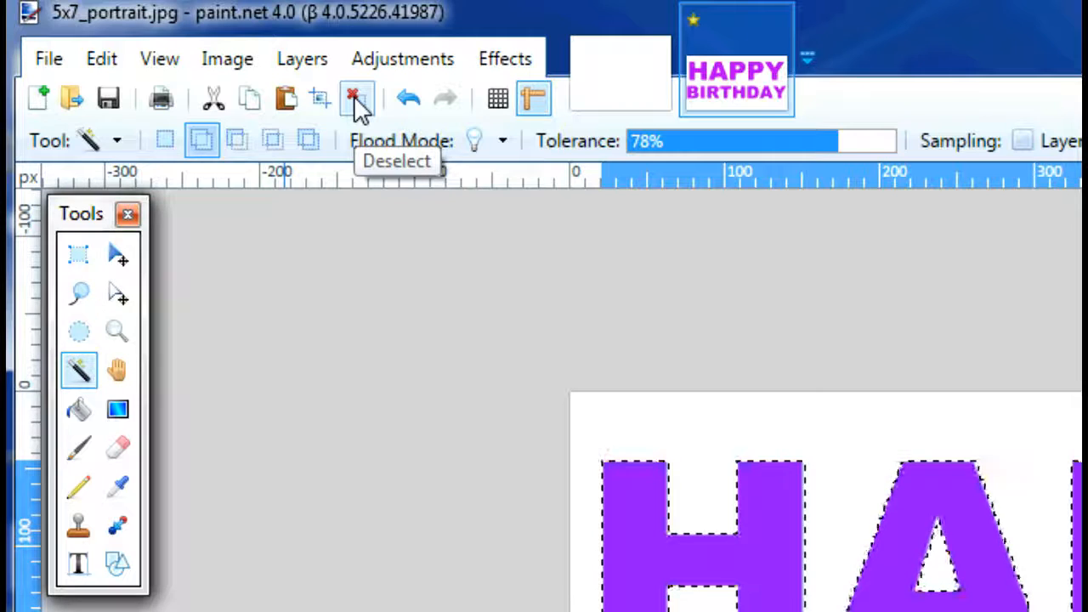
click(357, 100)
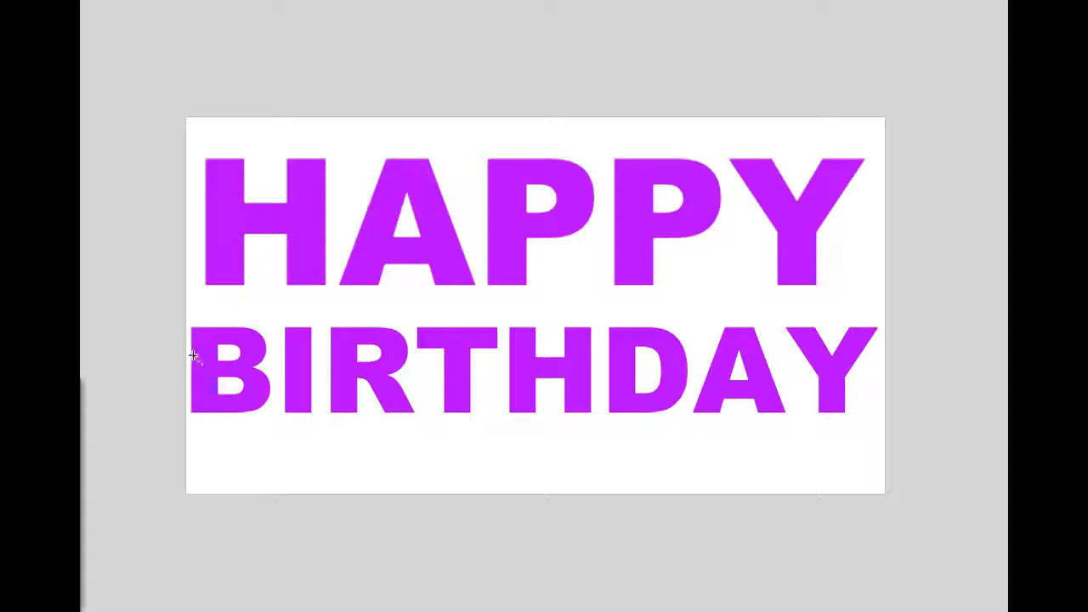
Select all the letters of the word BIRTHDAY with the Magic Wand
click(201, 378)
ctrl+click(299, 387)
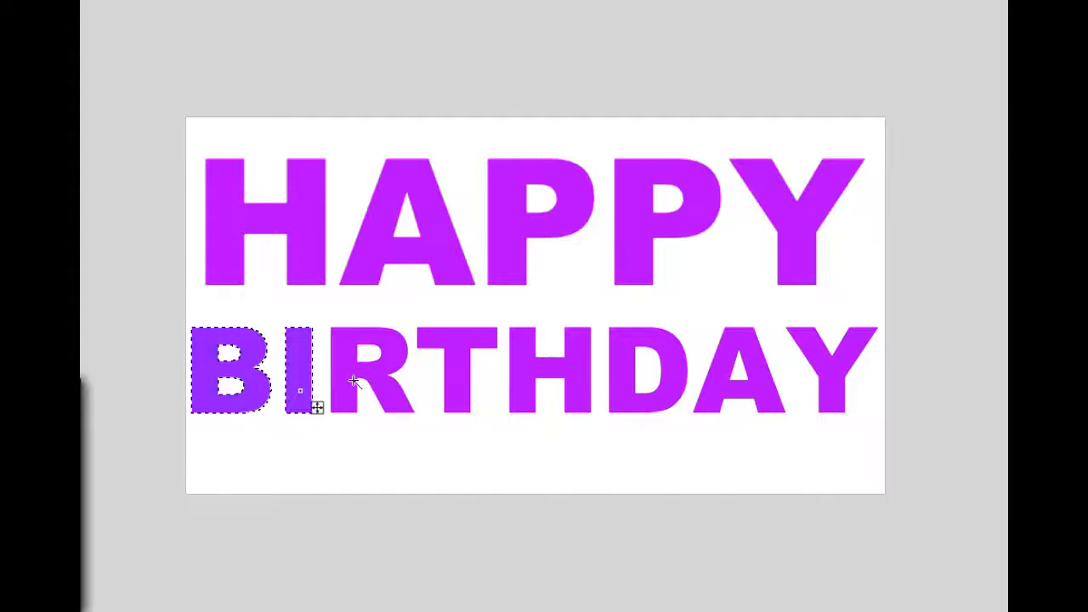
ctrl+click(357, 382)
ctrl+click(463, 365)
ctrl+click(528, 366)
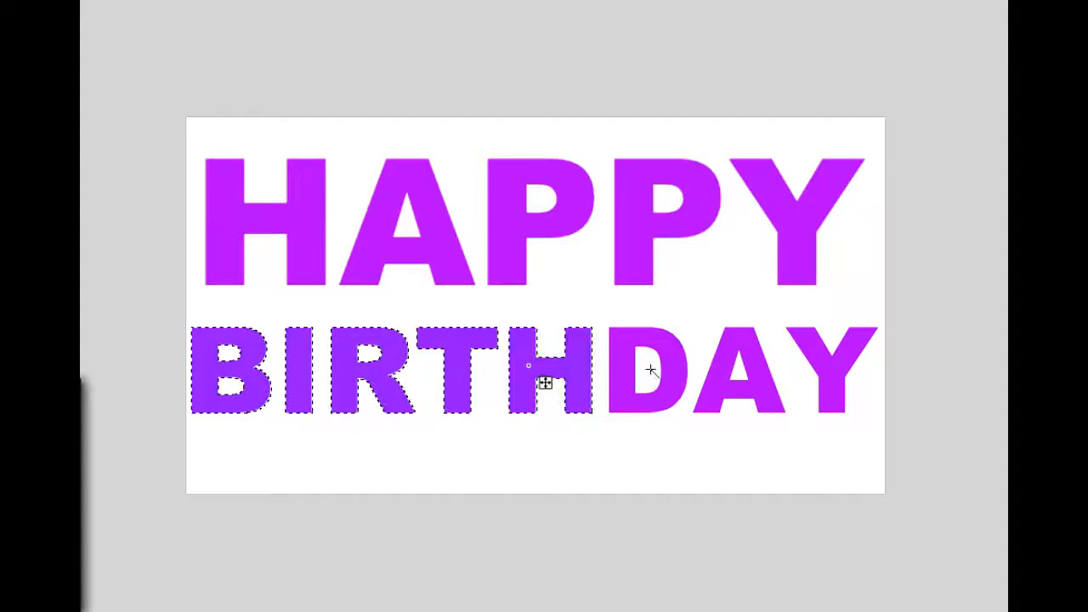
ctrl+click(629, 383)
ctrl+click(719, 389)
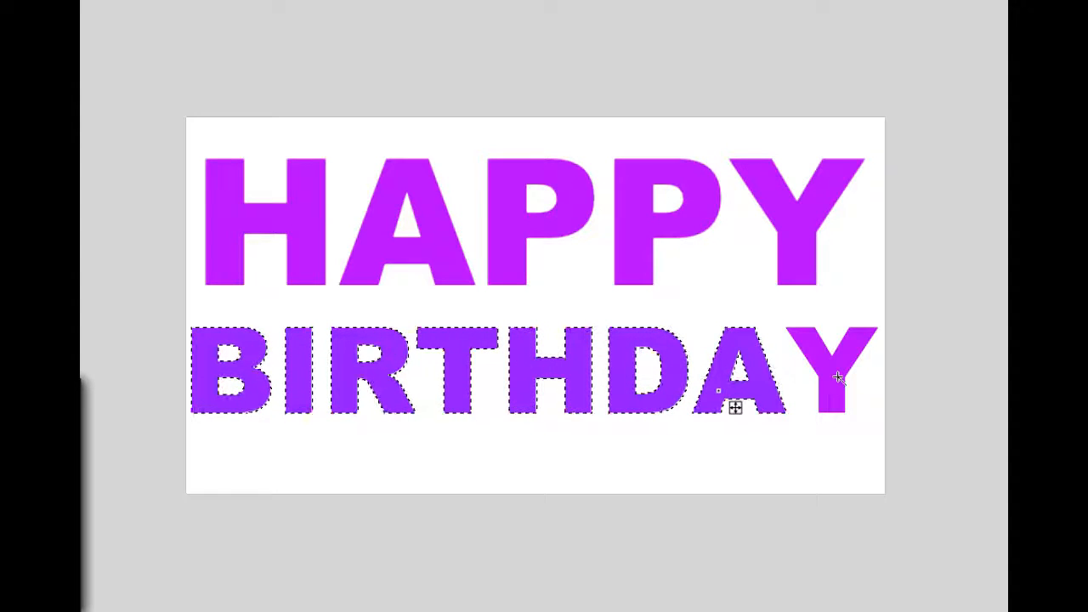
ctrl+click(838, 373)
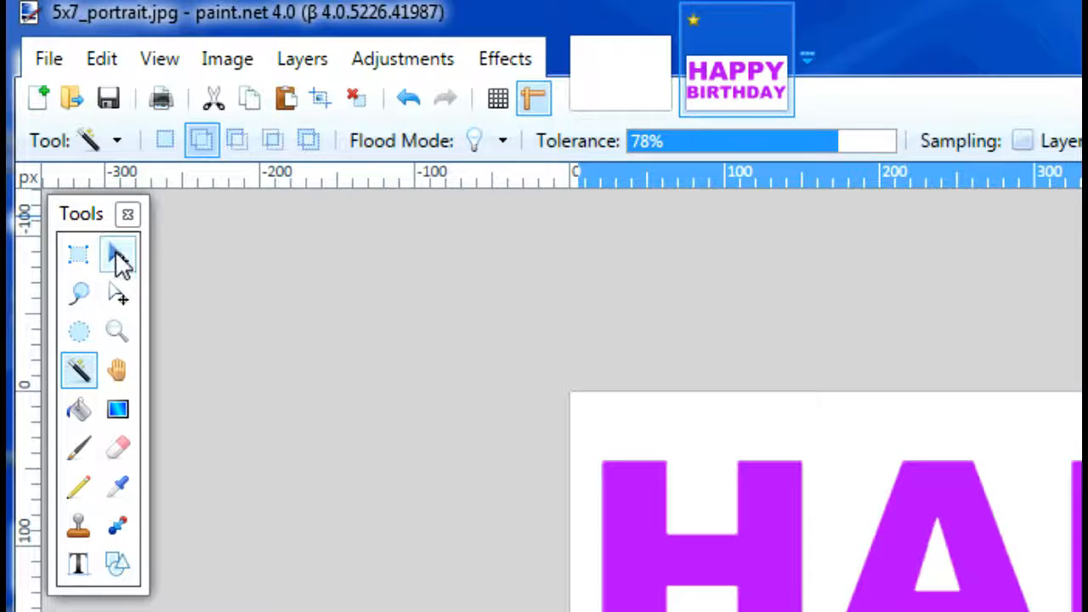
Resize the word BIRTHDAY to line up with the width of HAPPY and stretch it vertically until it sits just below that word
click(118, 257)
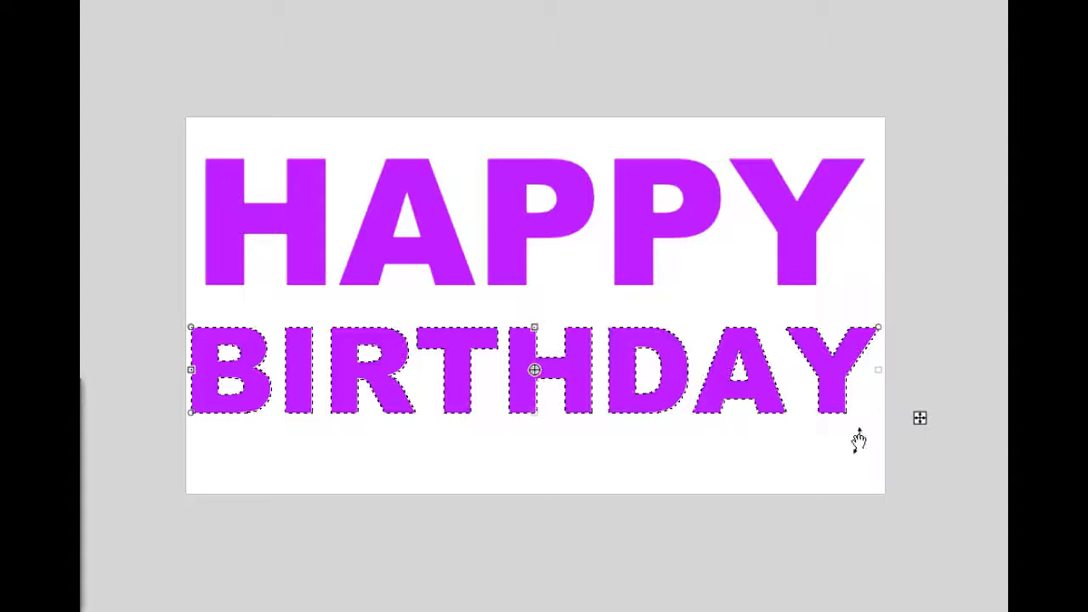
drag(878, 416, 870, 411)
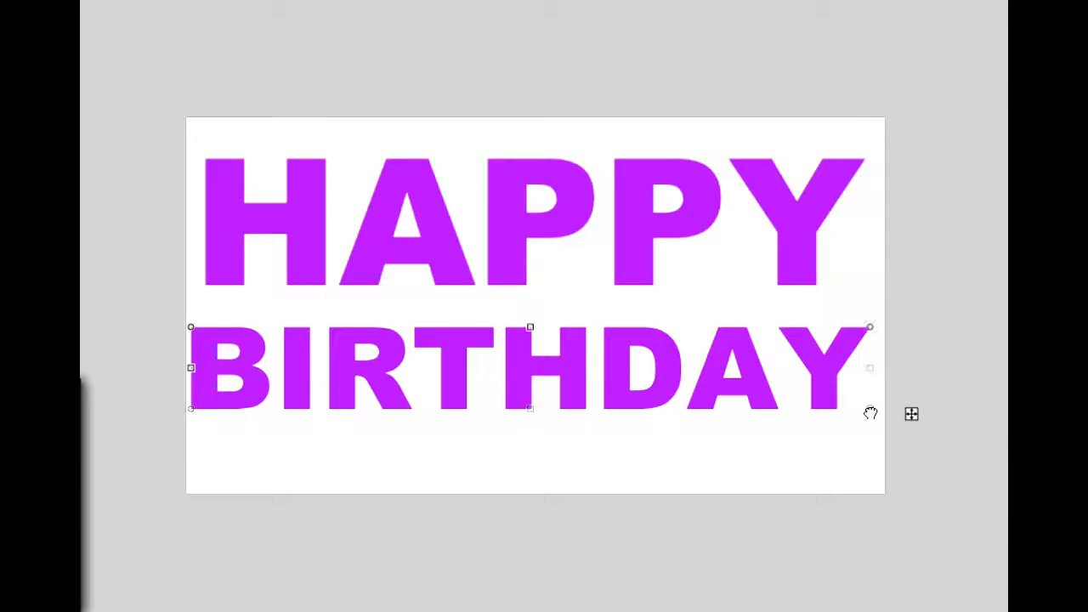
drag(866, 372, 861, 369)
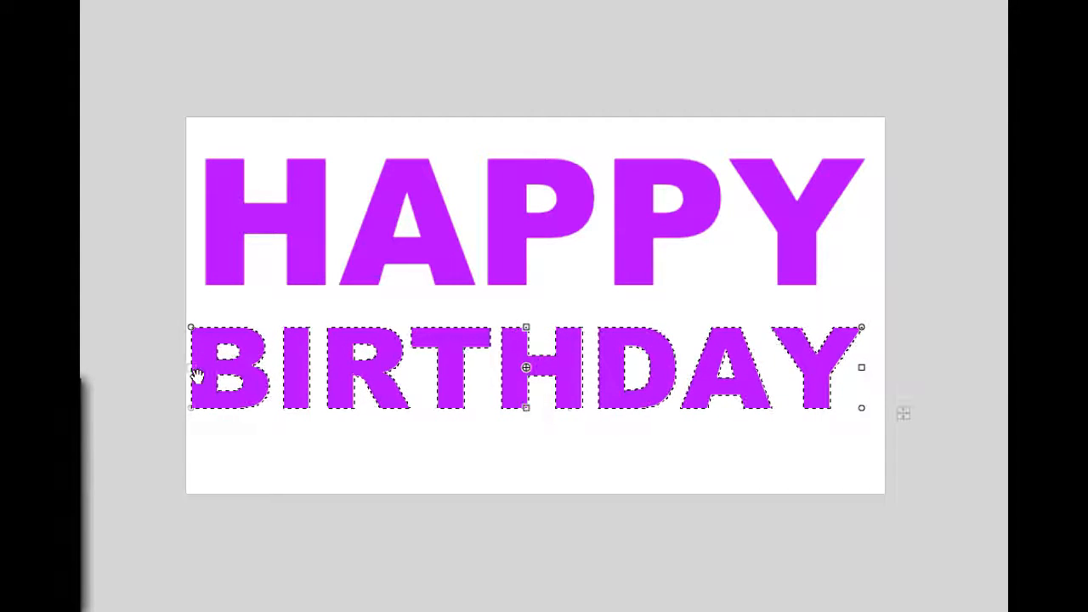
drag(189, 370, 204, 369)
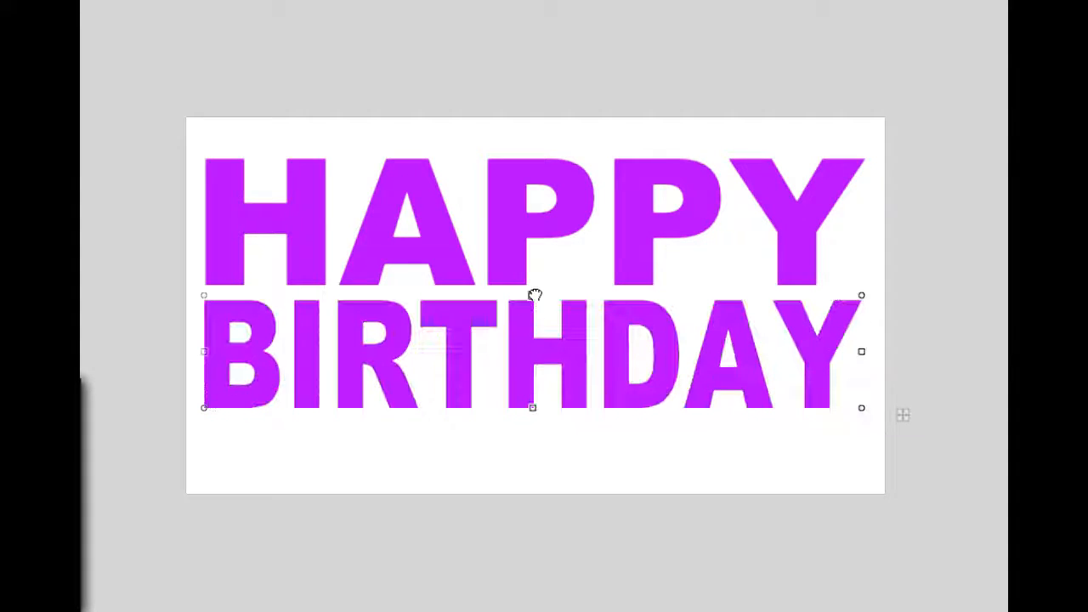
drag(535, 295, 534, 295)
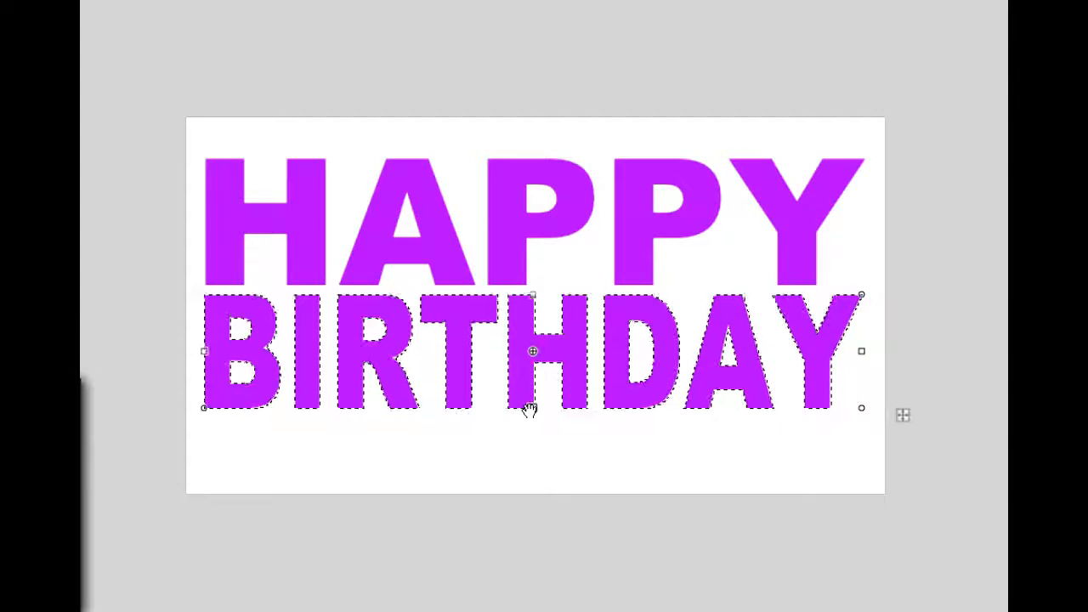
drag(529, 410, 530, 424)
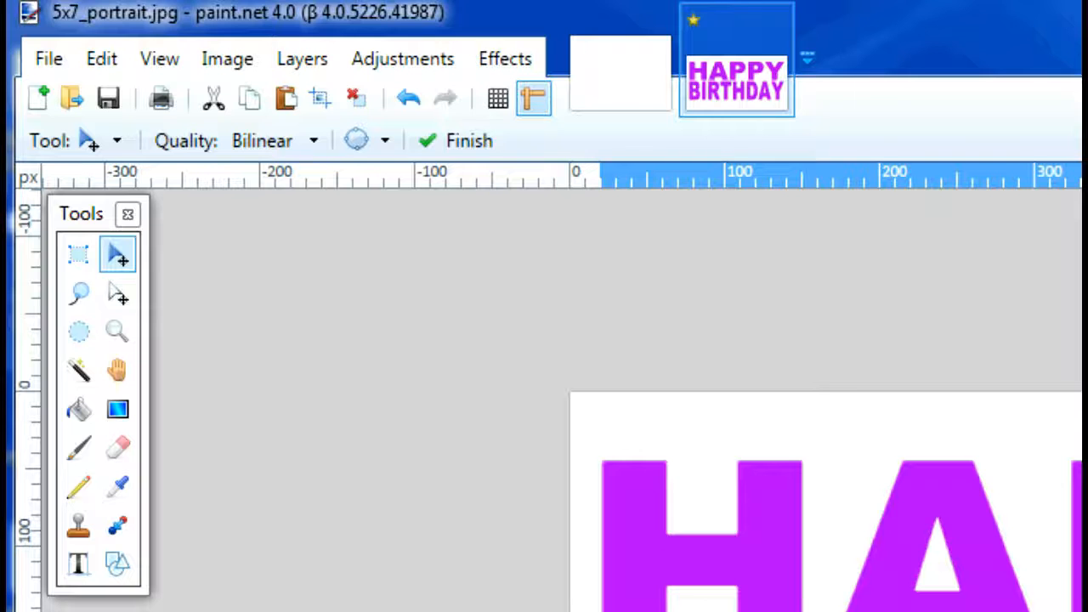
Set the Magic Wand's flood mode to Global and select all the purple lettering of both words at once
click(80, 372)
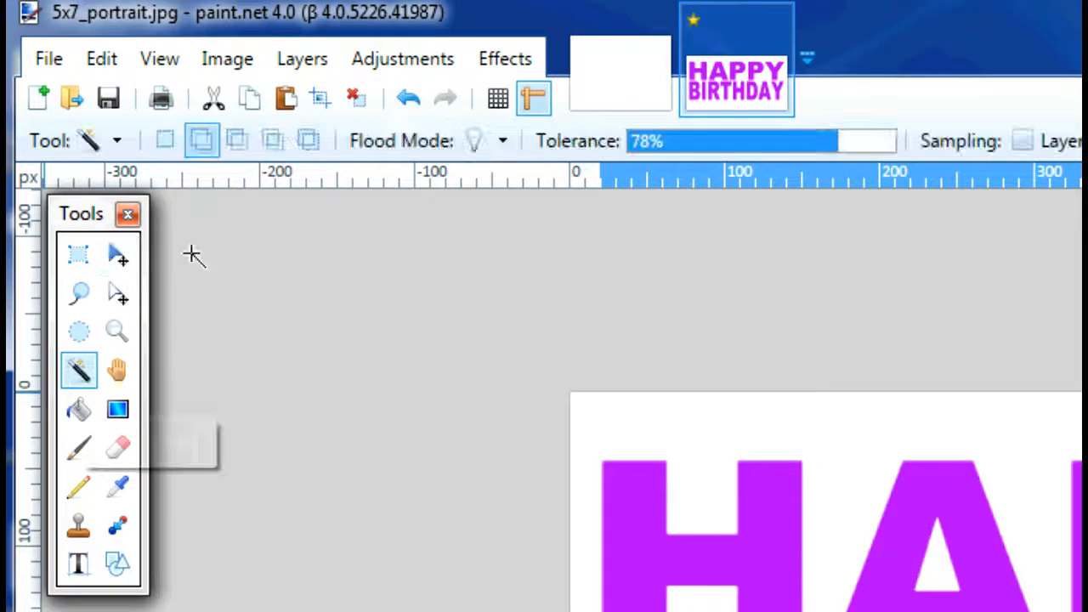
click(500, 142)
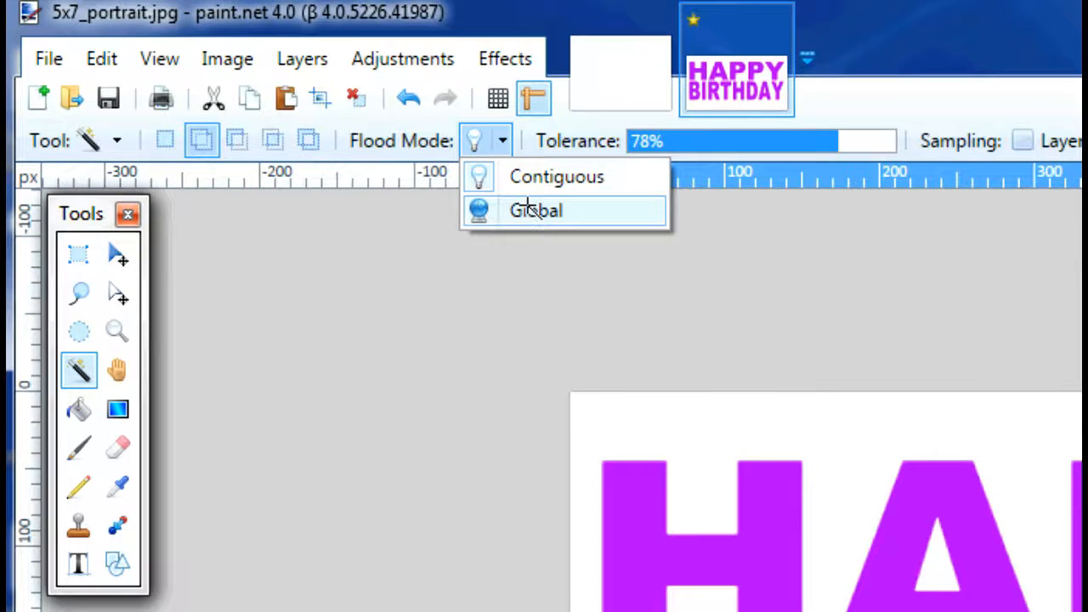
click(527, 209)
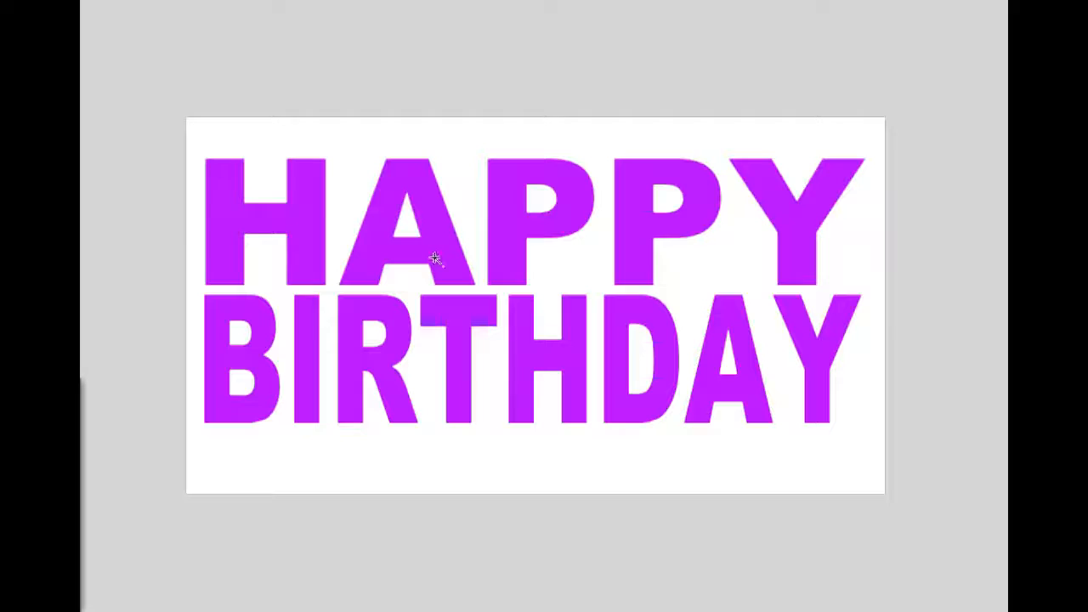
click(434, 258)
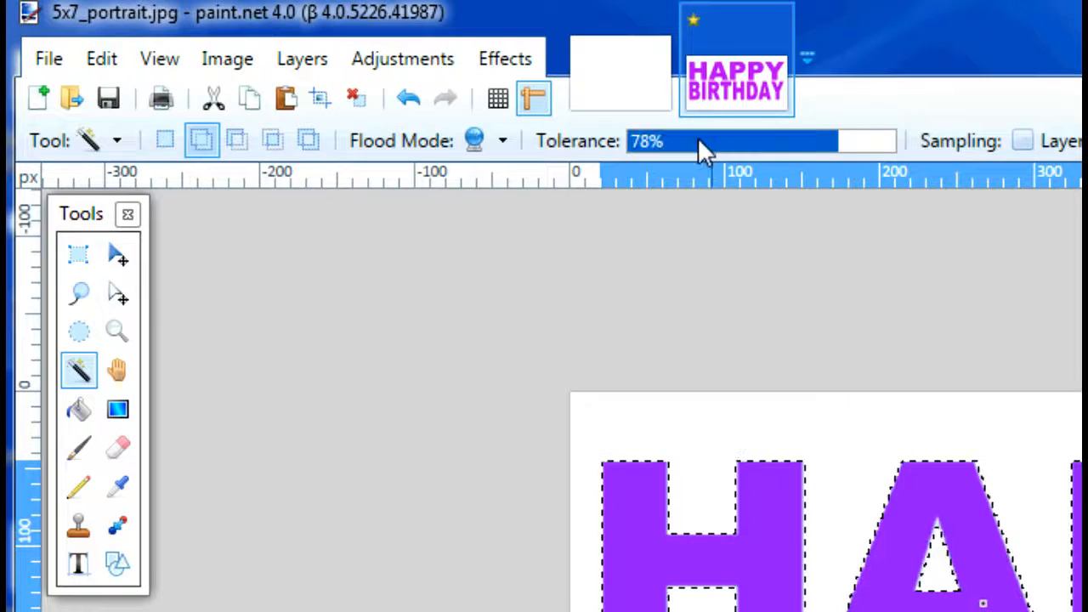
Move the selected HAPPY BIRTHDAY lettering slightly down to center it on the canvas, and deselect it
click(119, 262)
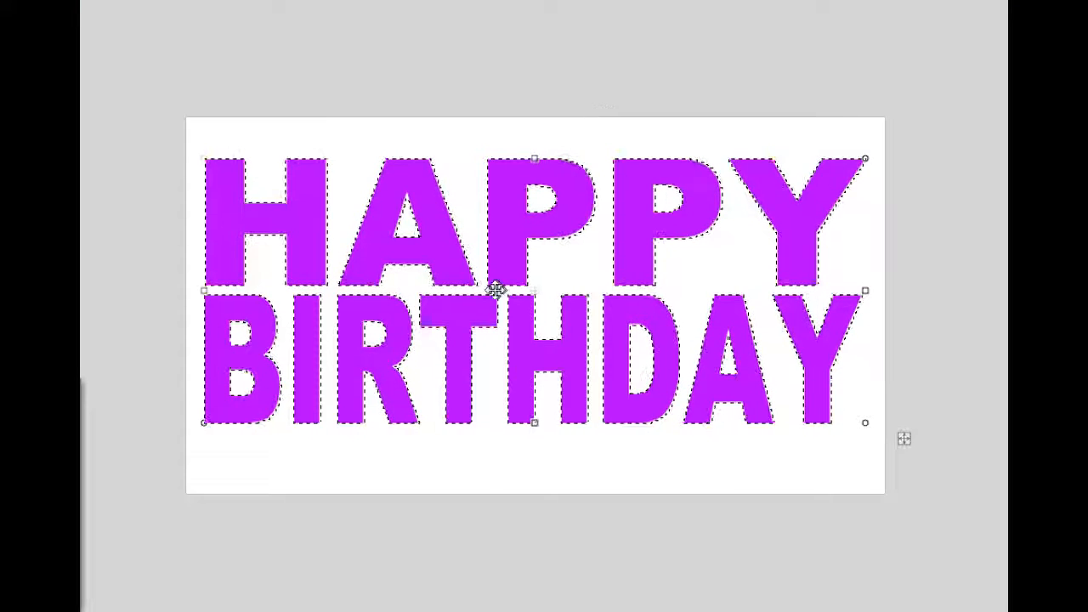
key(ctrl+d)
drag(495, 313, 497, 328)
key(ctrl+t)
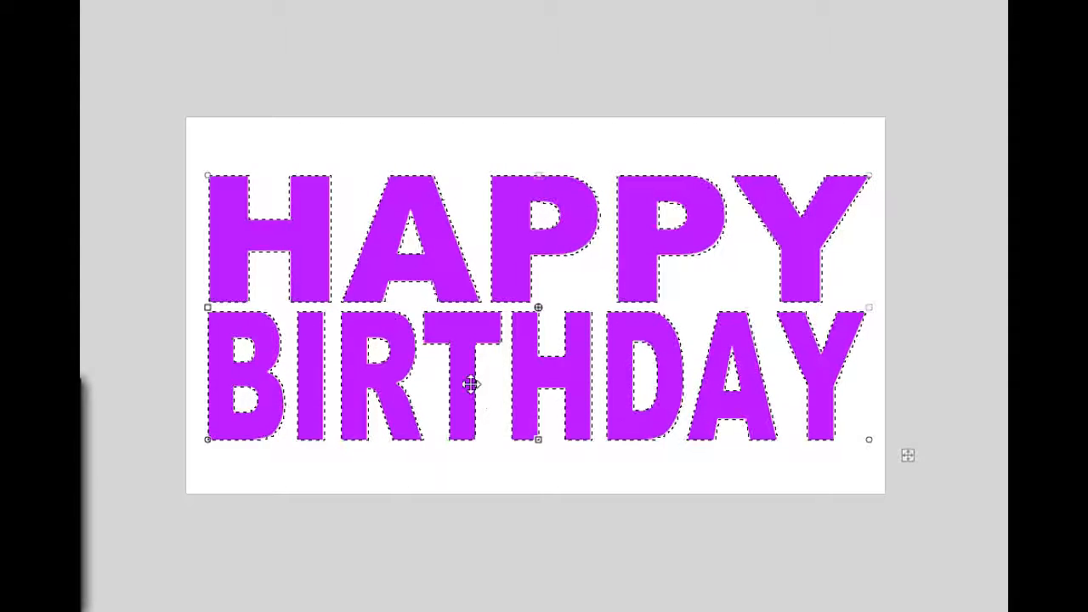
key(ctrl+d)
drag(466, 384, 463, 384)
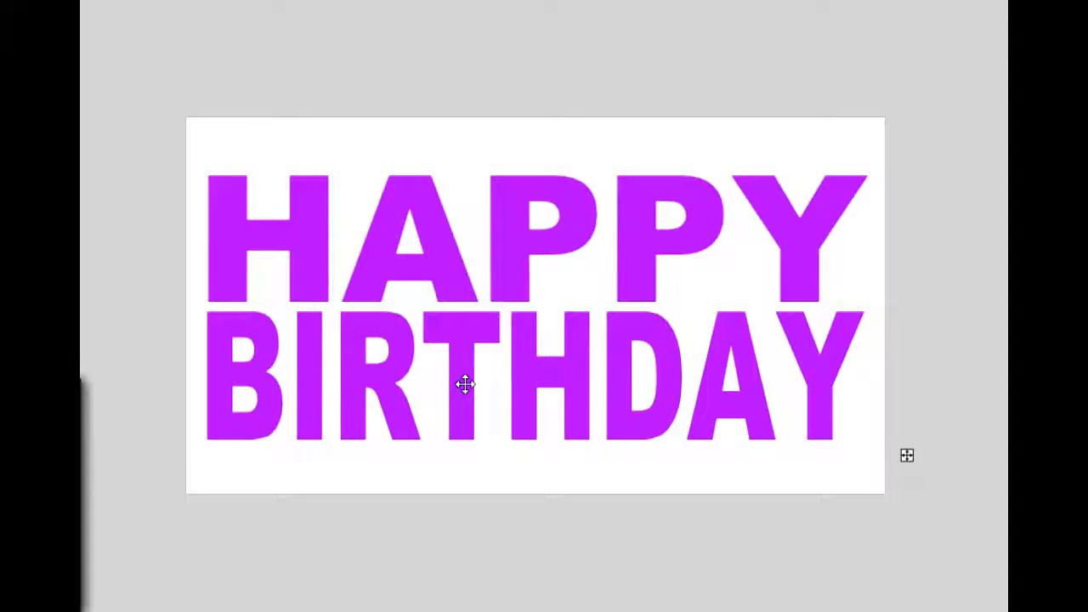
key(ctrl+shift+d)
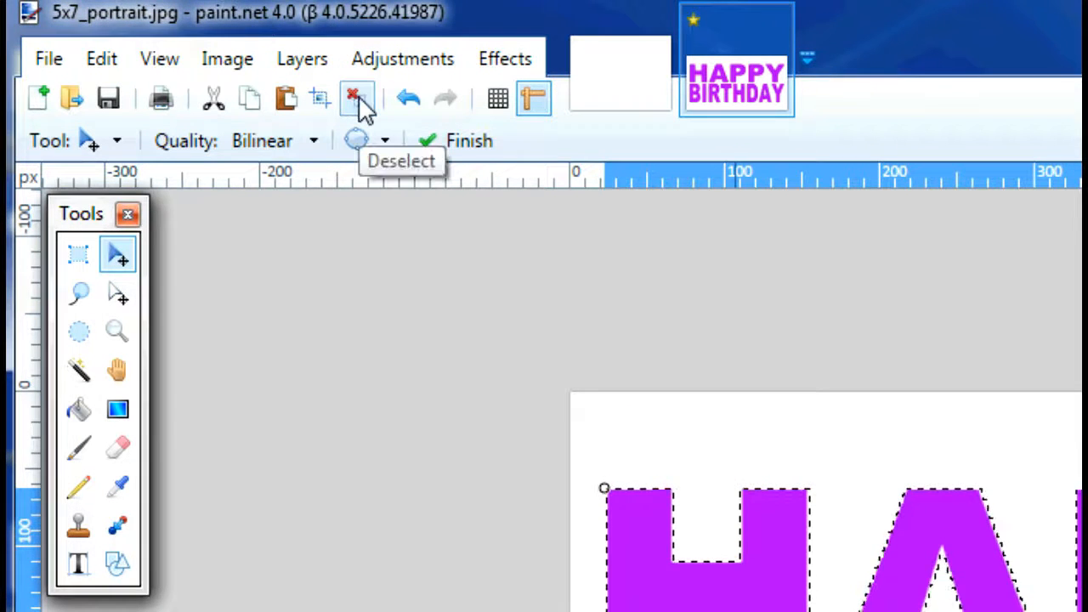
click(360, 100)
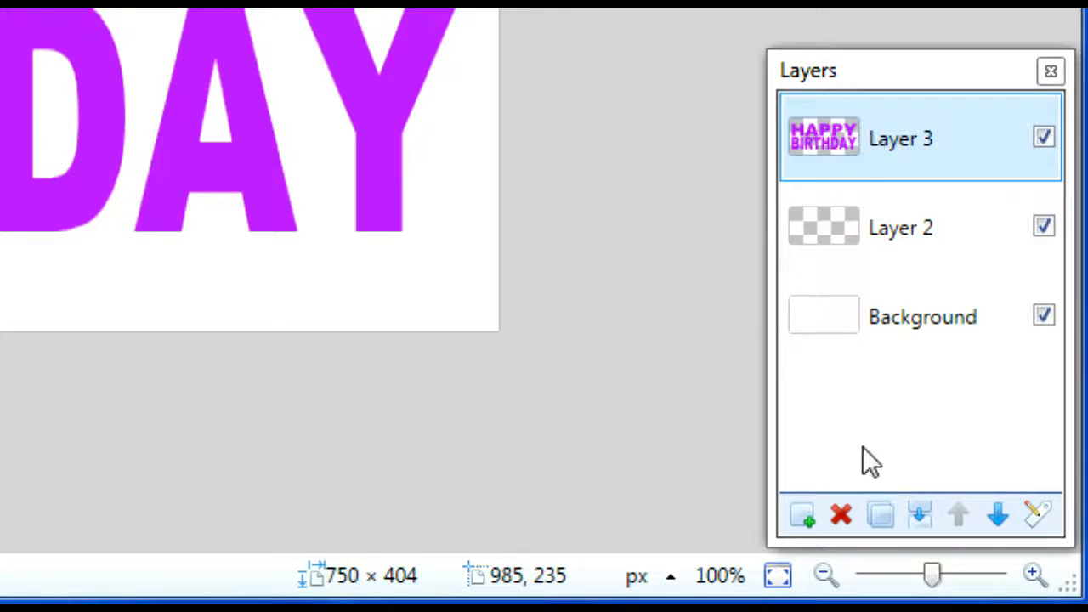
Duplicate Layer 3 and choose pink as the primary color and blue as the secondary color
click(882, 517)
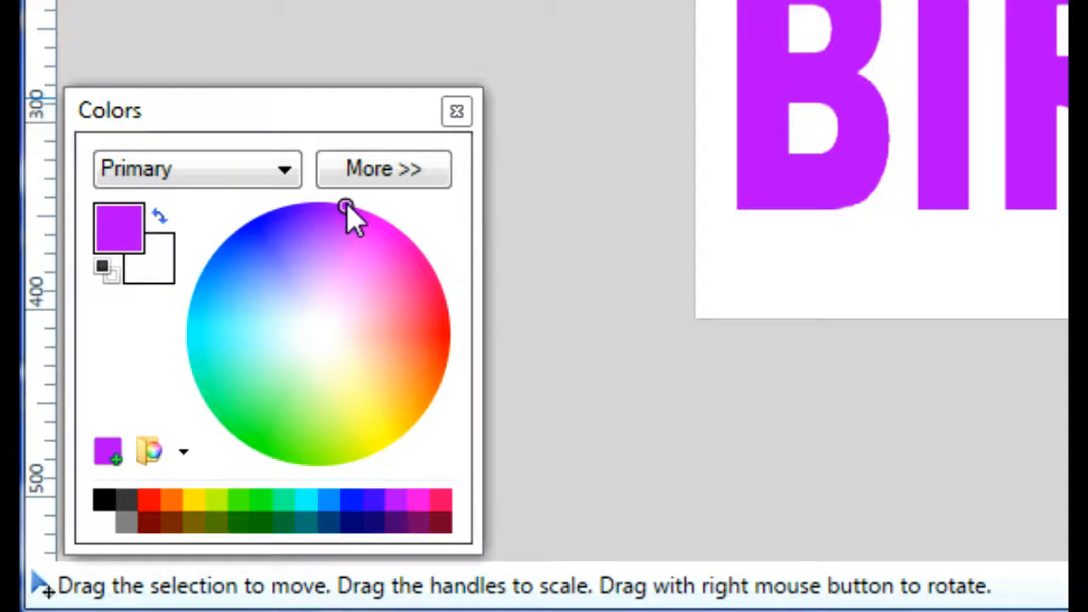
mouse_move(338, 207)
mouse_down()
mouse_move(397, 218)
mouse_move(425, 241)
mouse_up()
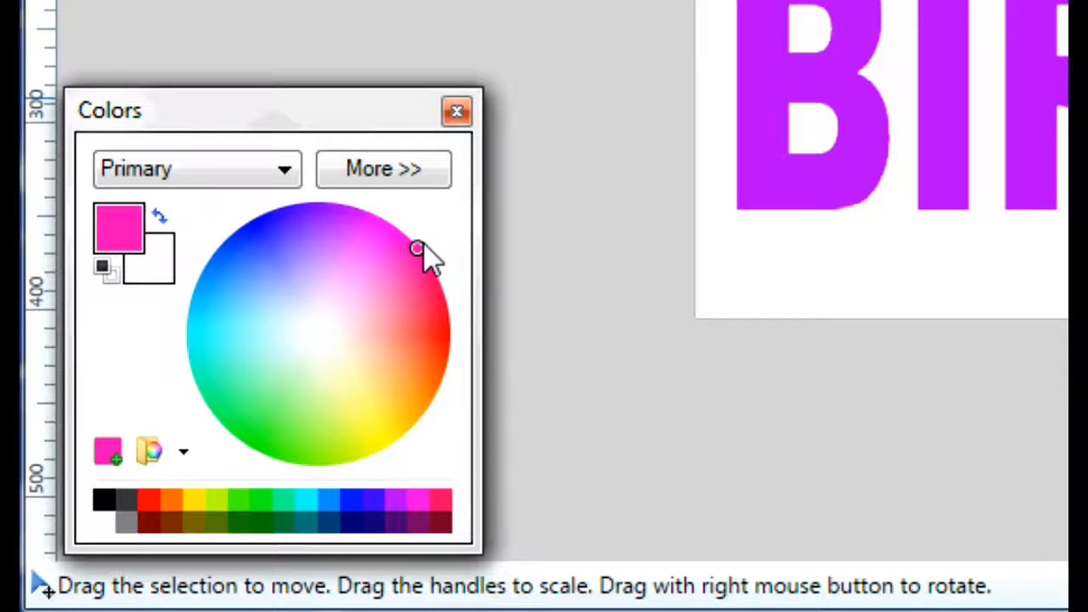
click(162, 274)
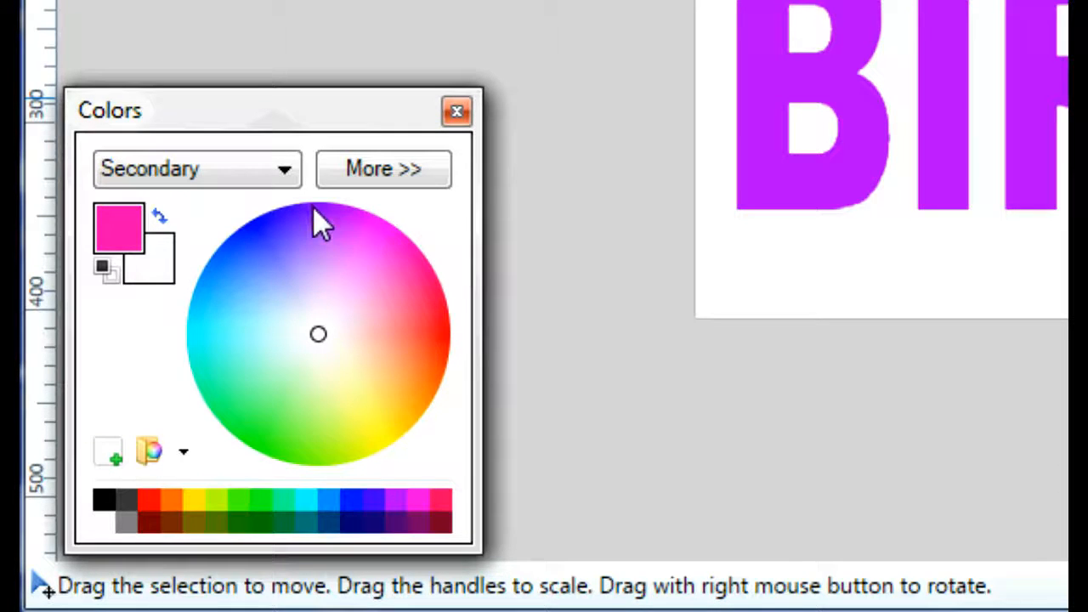
click(263, 235)
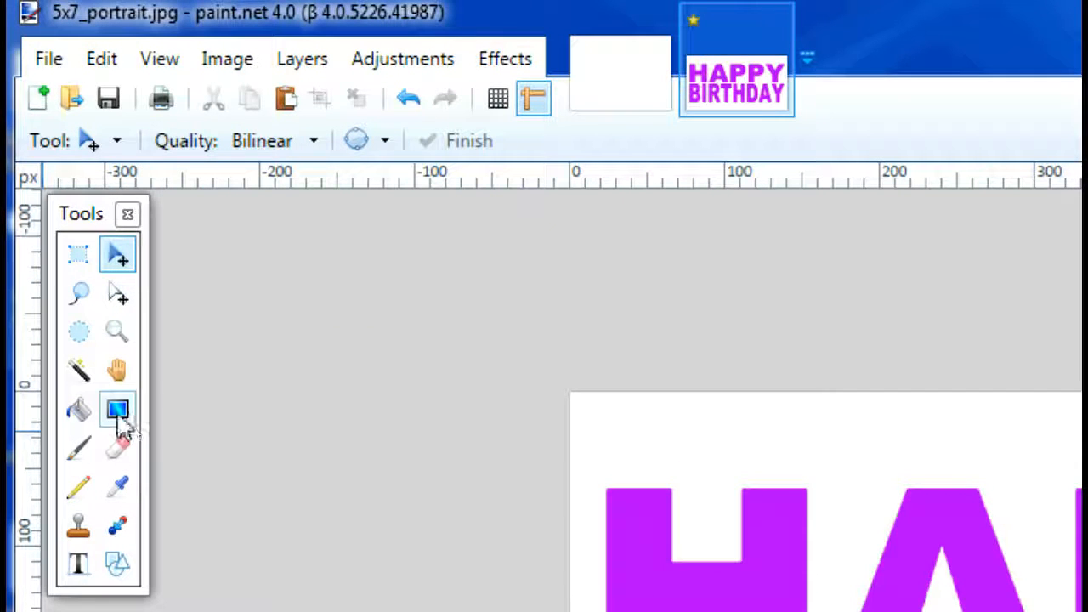
Select all the purple HAPPY BIRTHDAY lettering with the Magic Wand
click(78, 374)
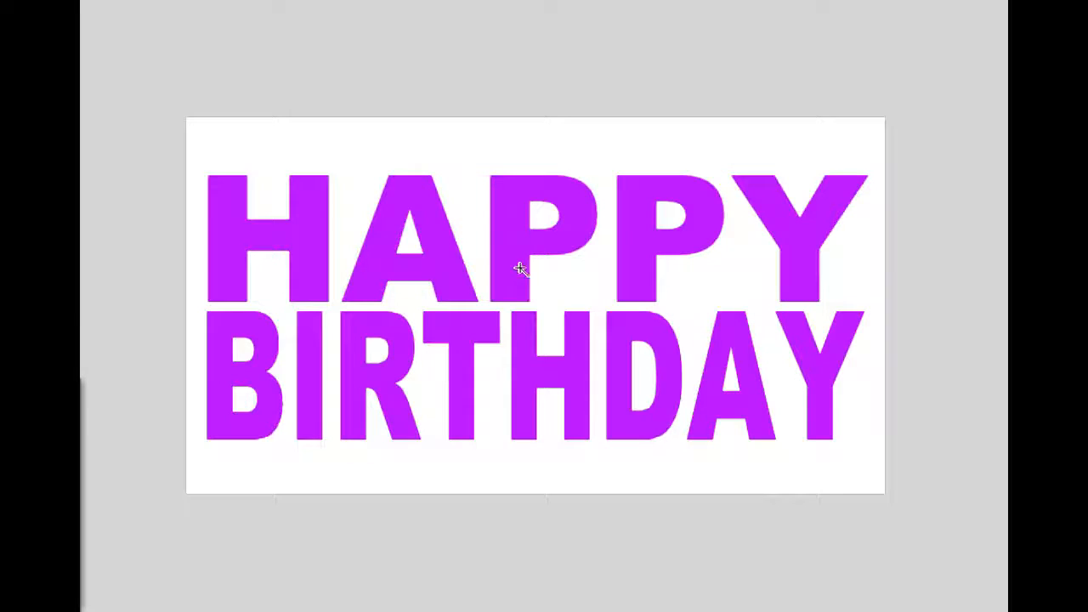
click(513, 268)
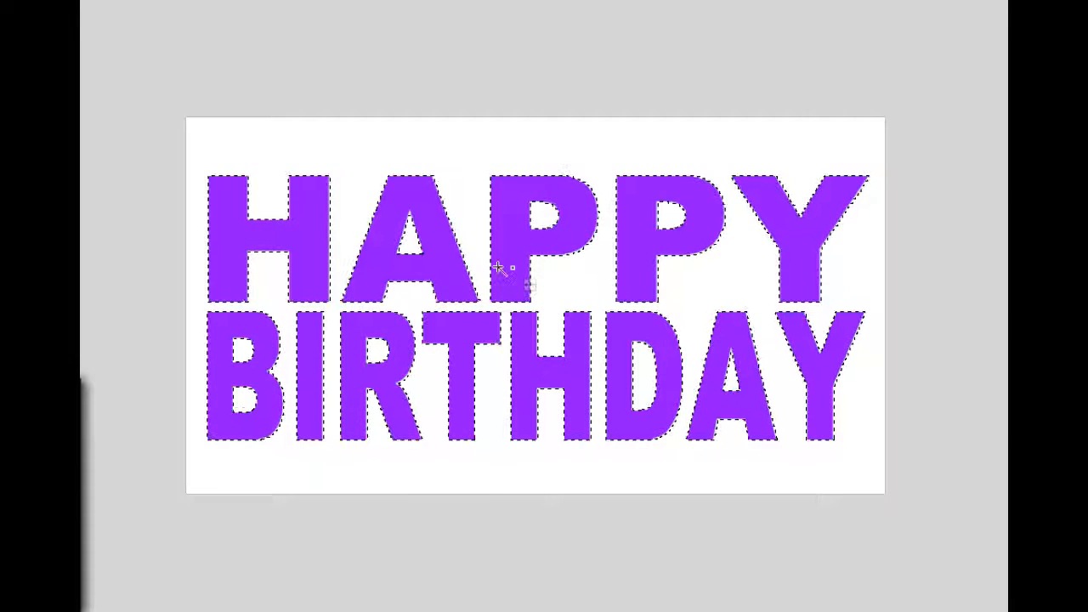
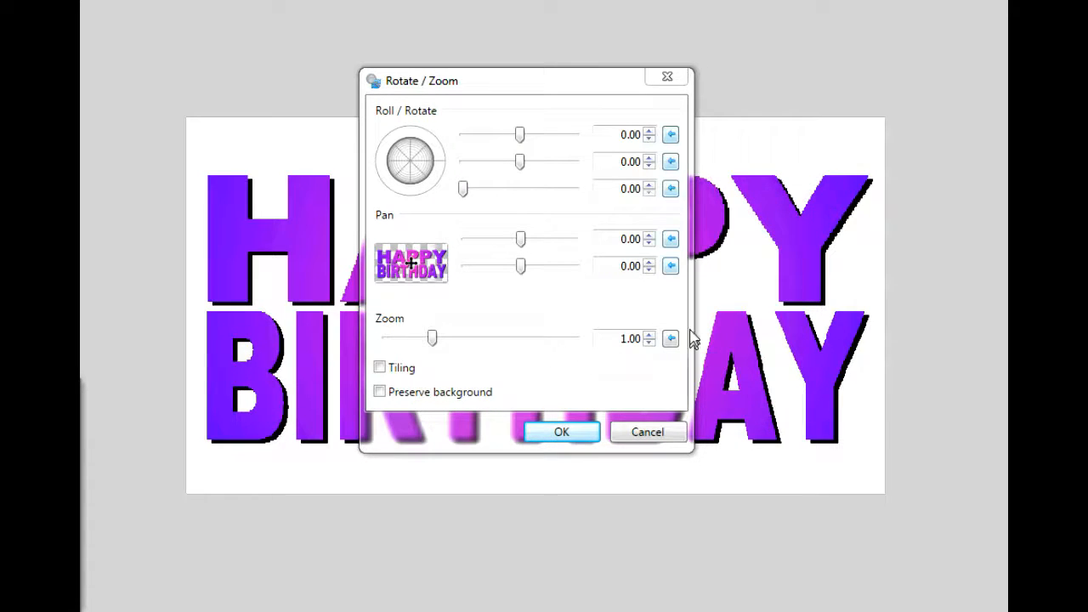
Tilt the lettering into perspective in Rotate / Zoom, with roll and rotate values of about 0.00, -4.76 and 45.76
drag(502, 89, 846, 14)
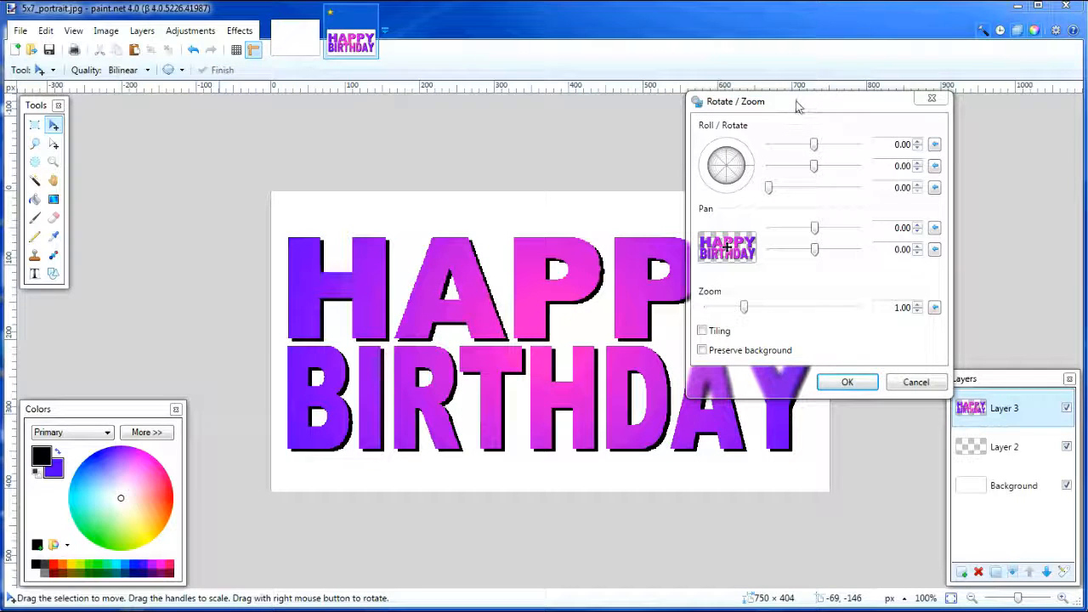
drag(780, 110, 907, 64)
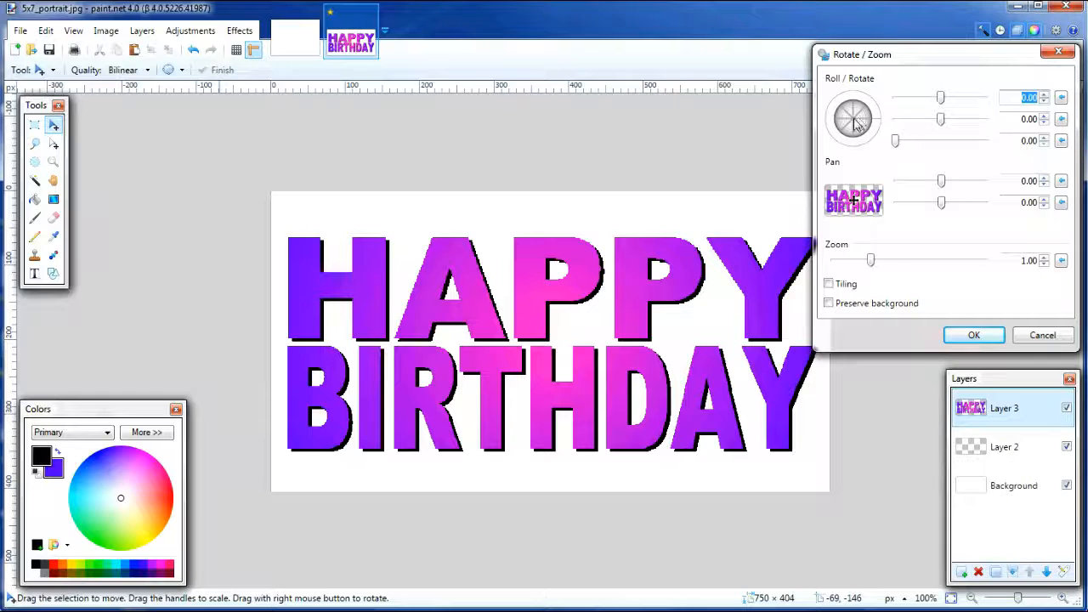
mouse_move(855, 122)
mouse_down()
mouse_move(871, 124)
mouse_move(846, 128)
mouse_move(865, 123)
mouse_up()
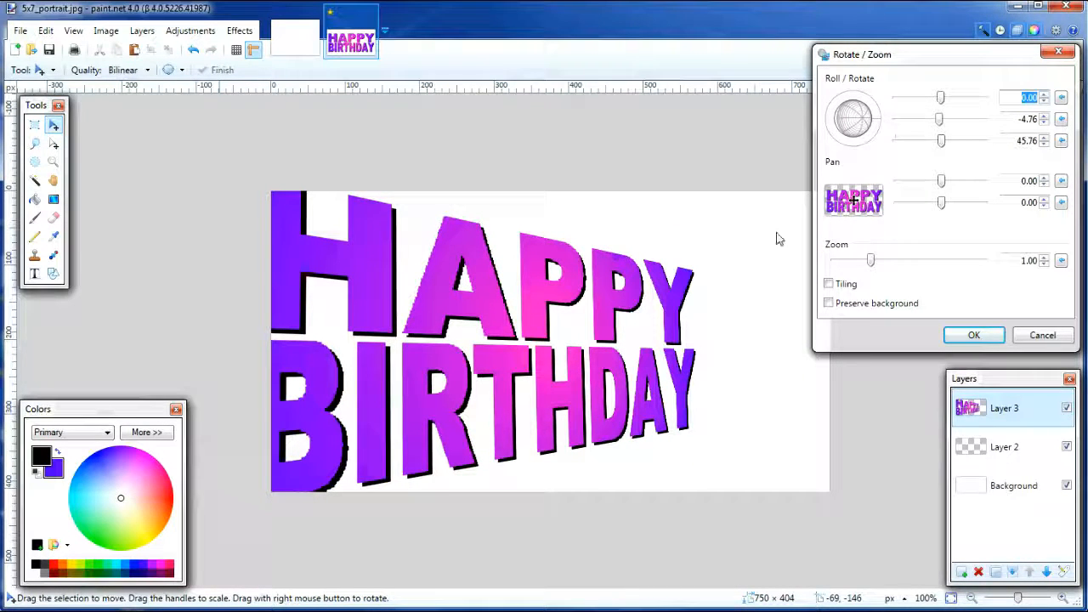
Shrink the tilted lettering to a zoom of 0.91 and pan it to 0.09 and 0.02 so it fits the canvas
drag(855, 200, 861, 202)
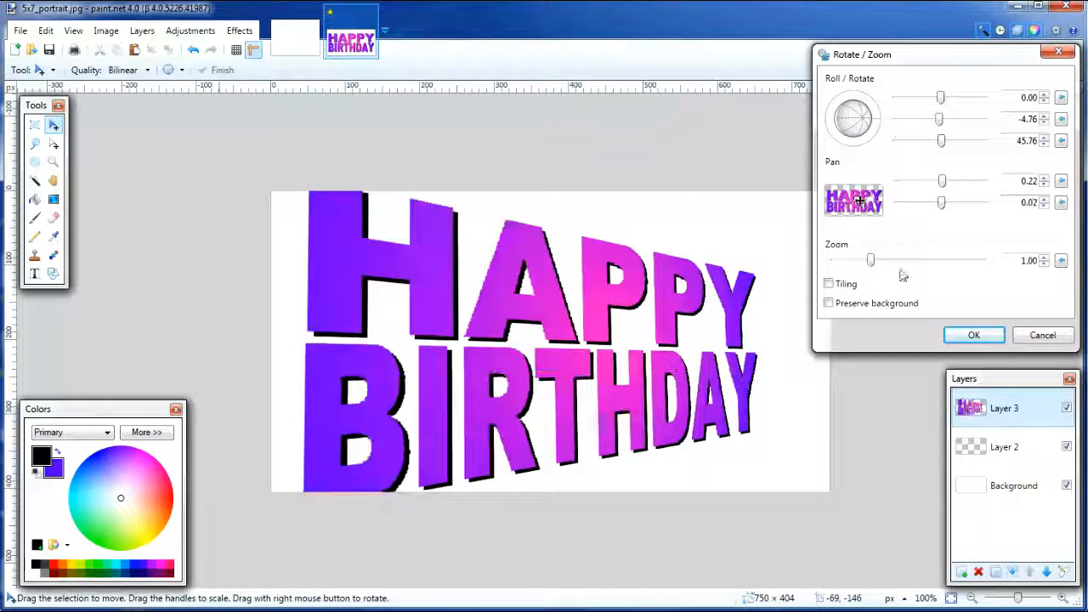
drag(871, 266, 871, 267)
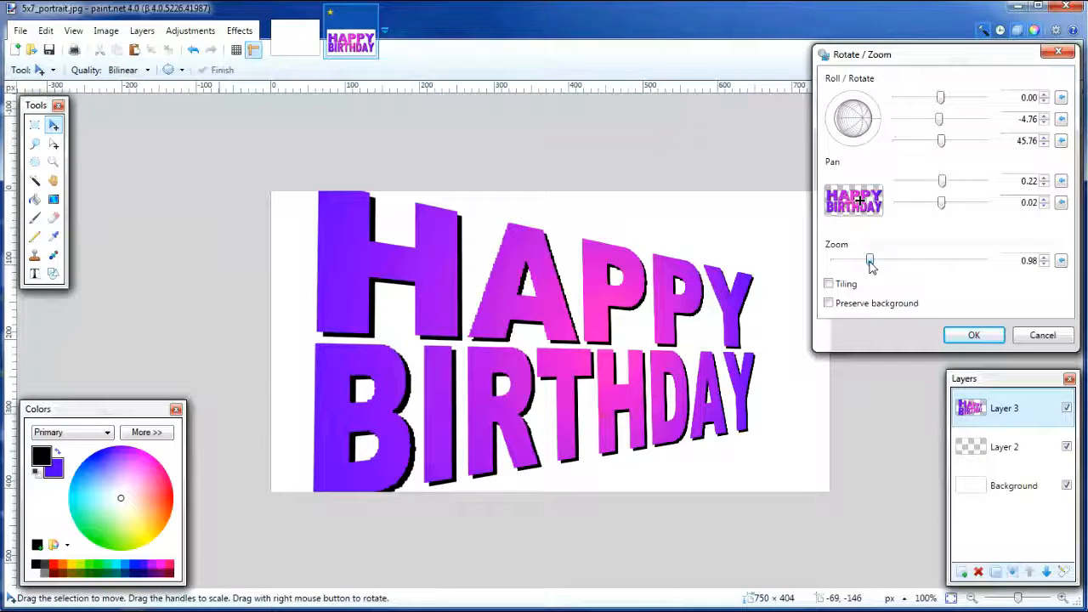
drag(871, 266, 869, 266)
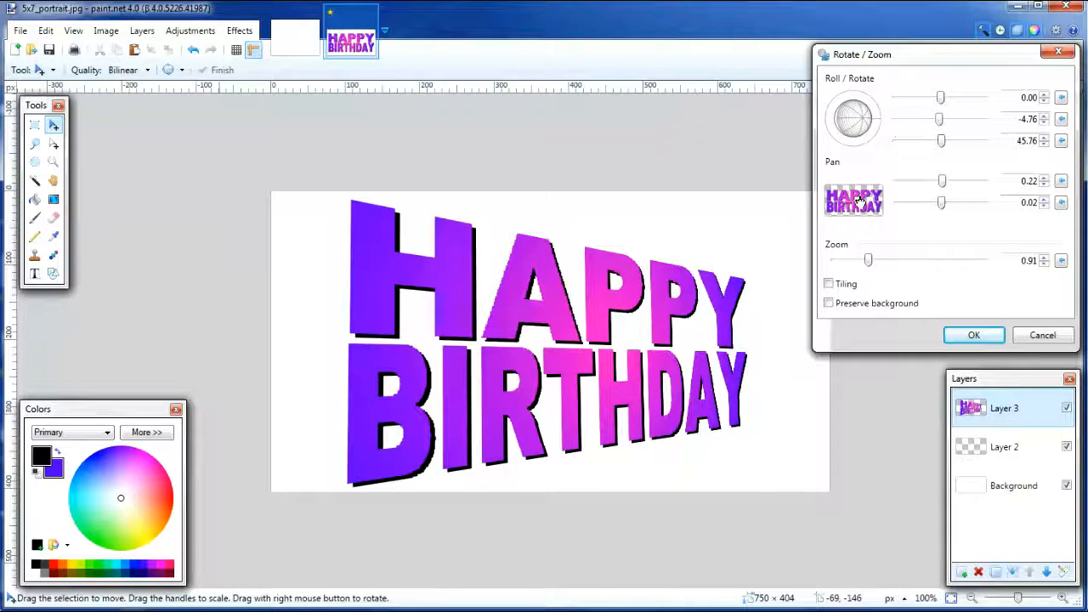
drag(858, 199, 858, 200)
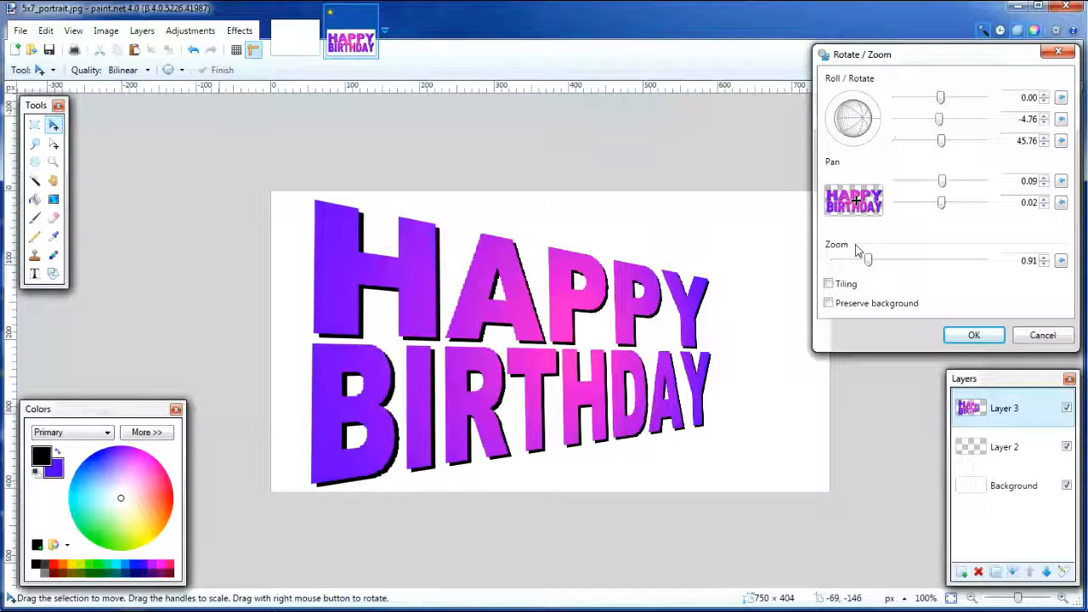
Preview the lettering with Tiling, turn Tiling back off, and apply the Rotate / Zoom effect
click(829, 286)
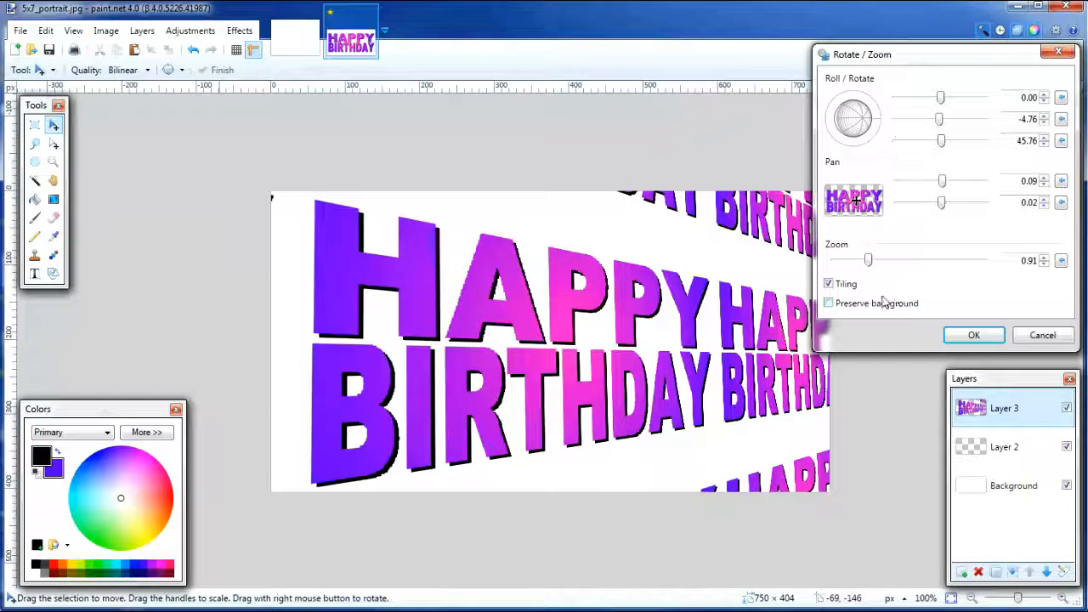
click(829, 285)
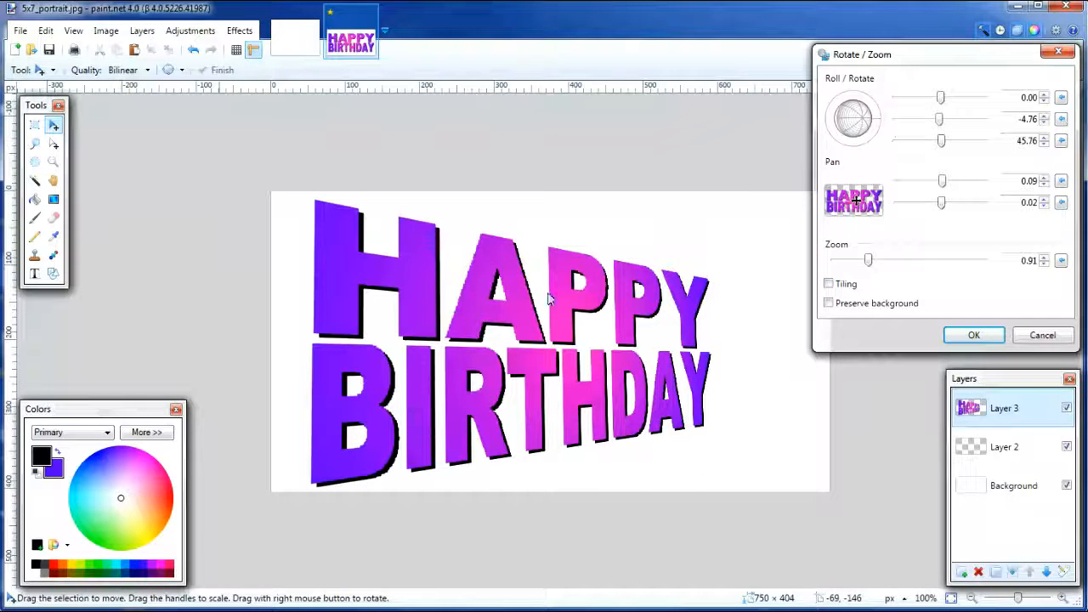
click(975, 336)
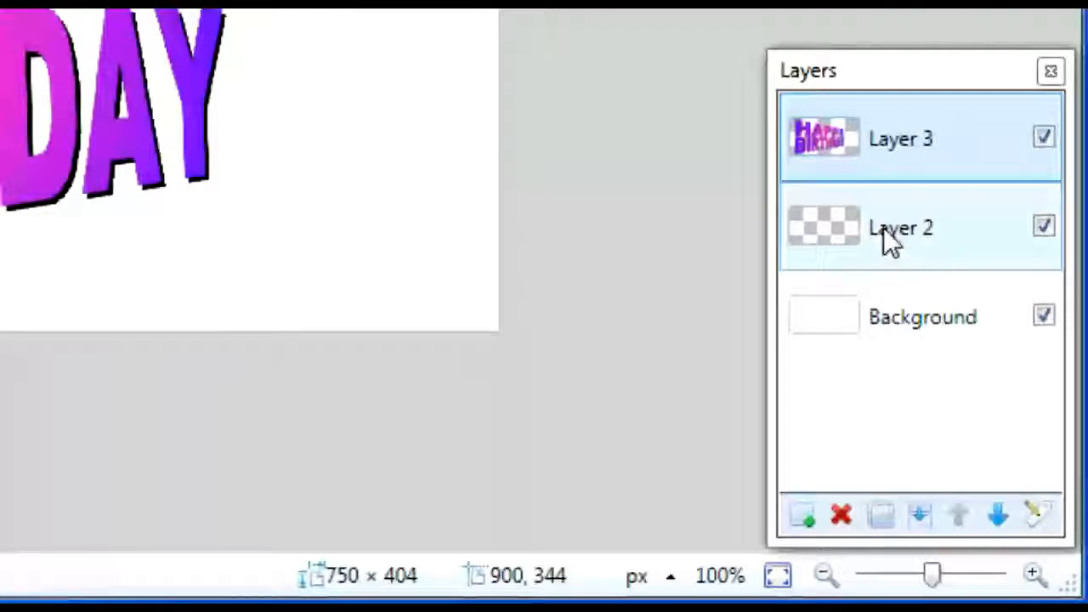
Set up the Gradient tool on Layer 2 with Repeat Reflected and the first of the two spiral shapes
click(883, 227)
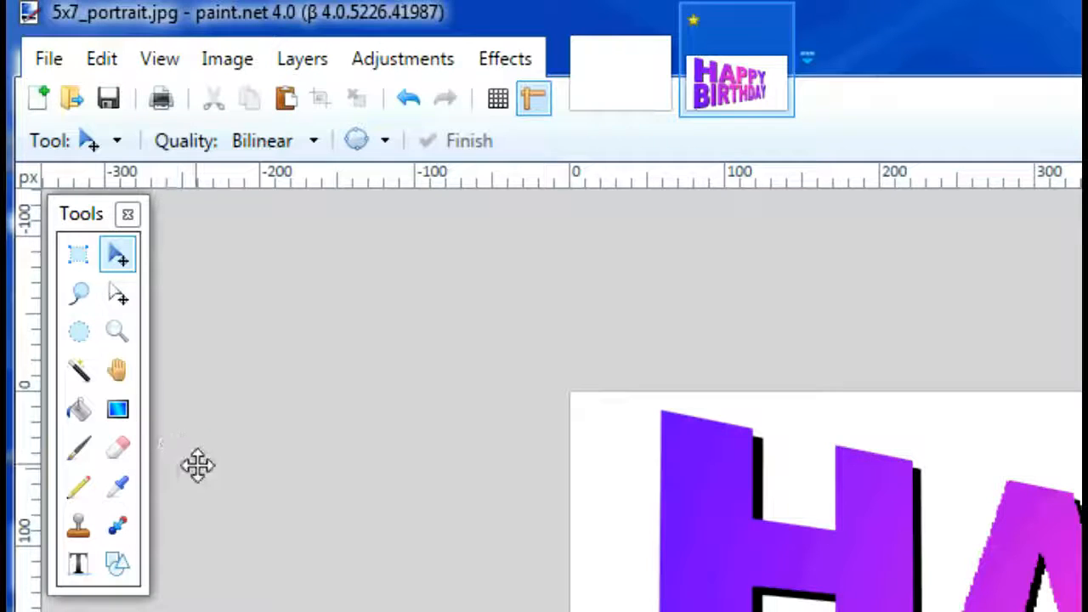
click(118, 412)
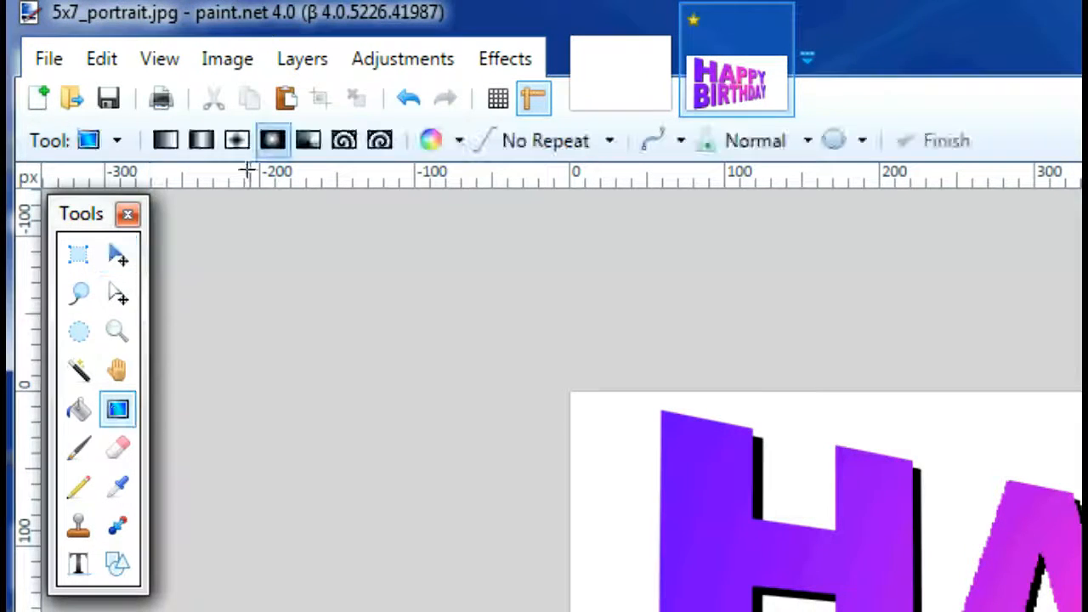
click(165, 142)
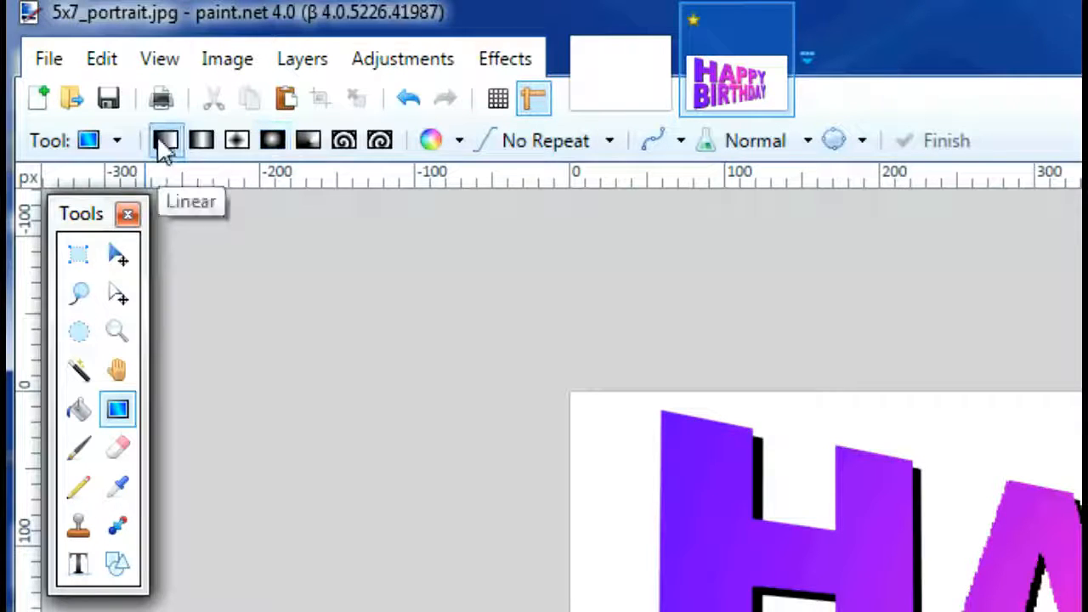
click(611, 143)
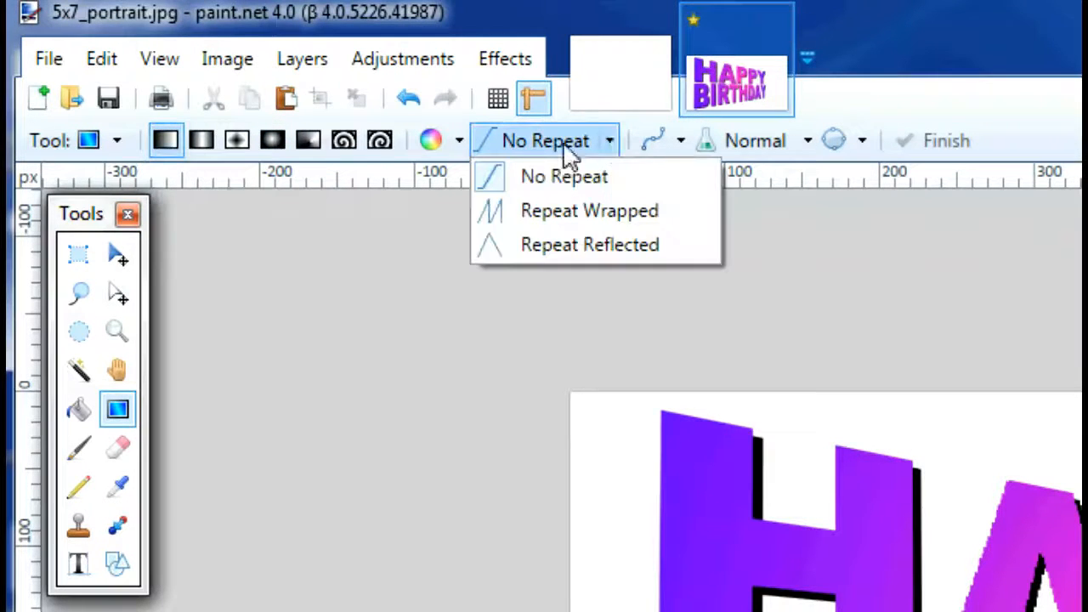
click(557, 245)
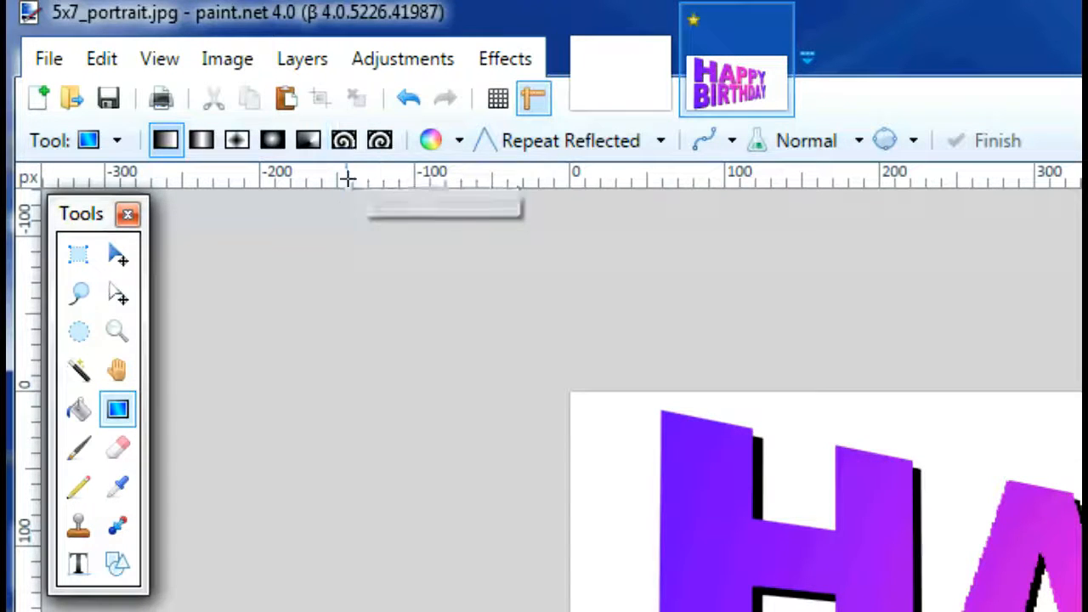
click(344, 139)
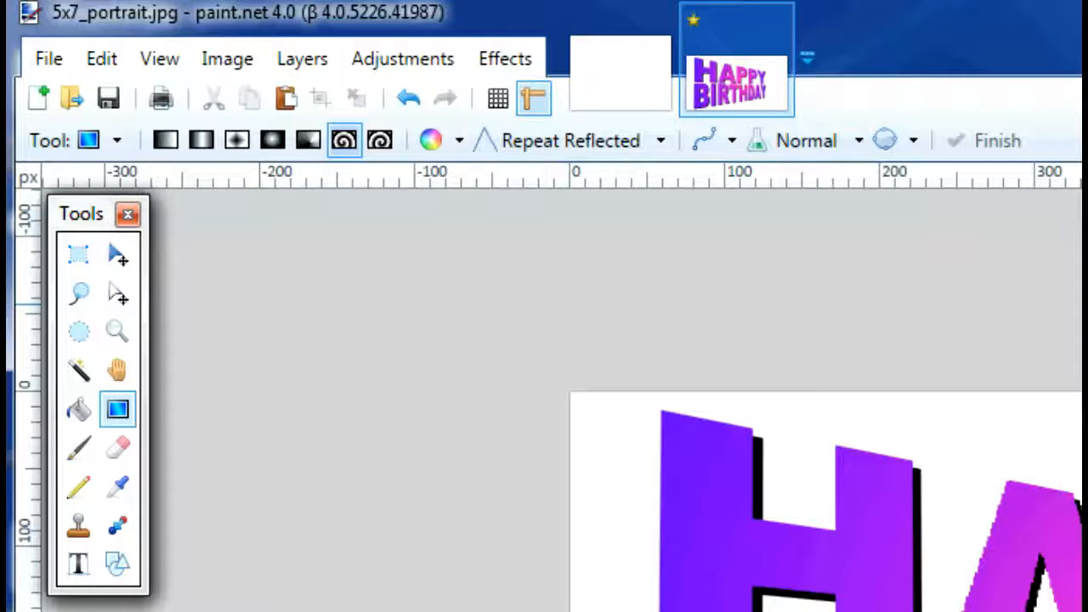
Switch to the Color Picker on Layer 3 for the lettering's colors, and return to the Gradient tool on Layer 2
click(119, 491)
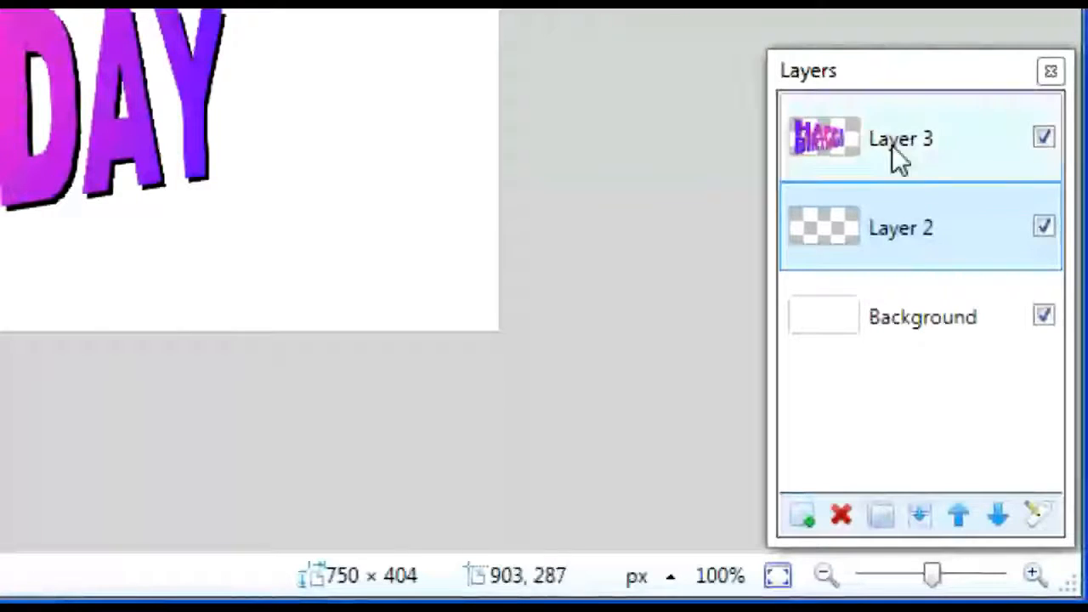
click(895, 141)
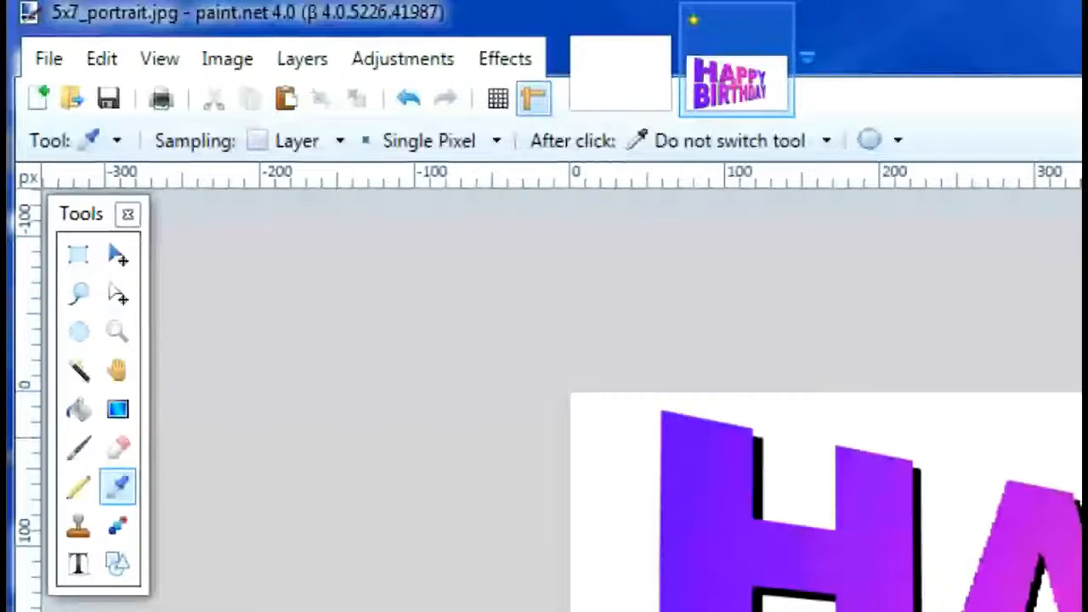
click(118, 415)
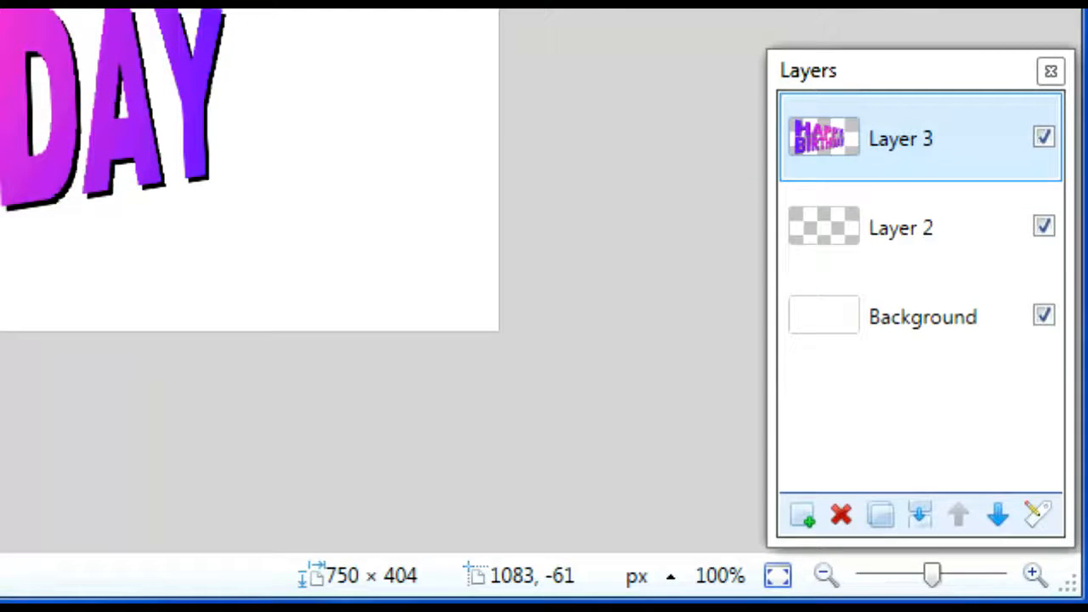
click(899, 237)
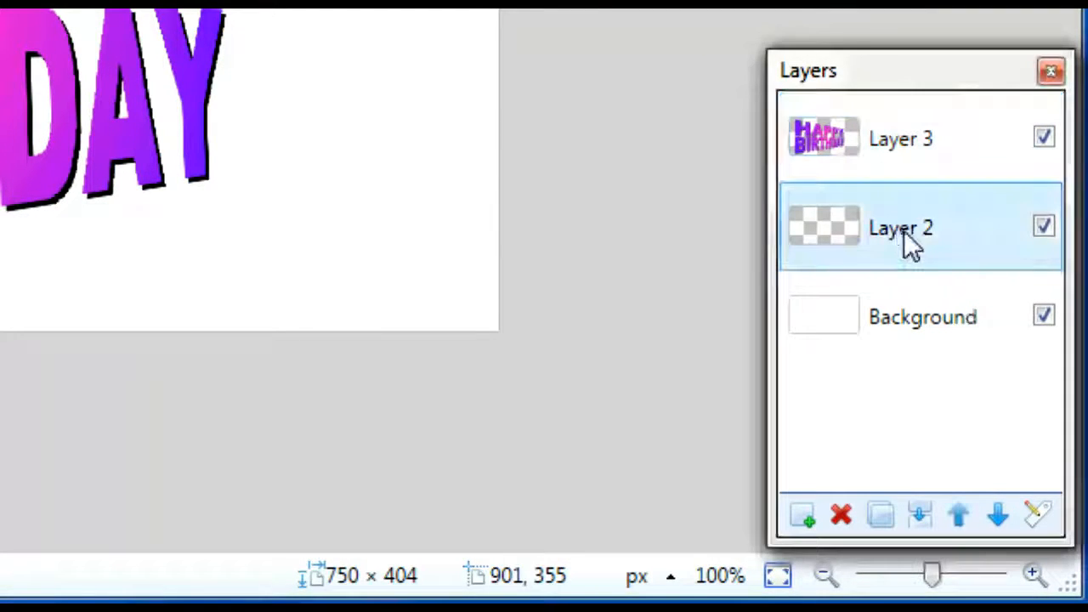
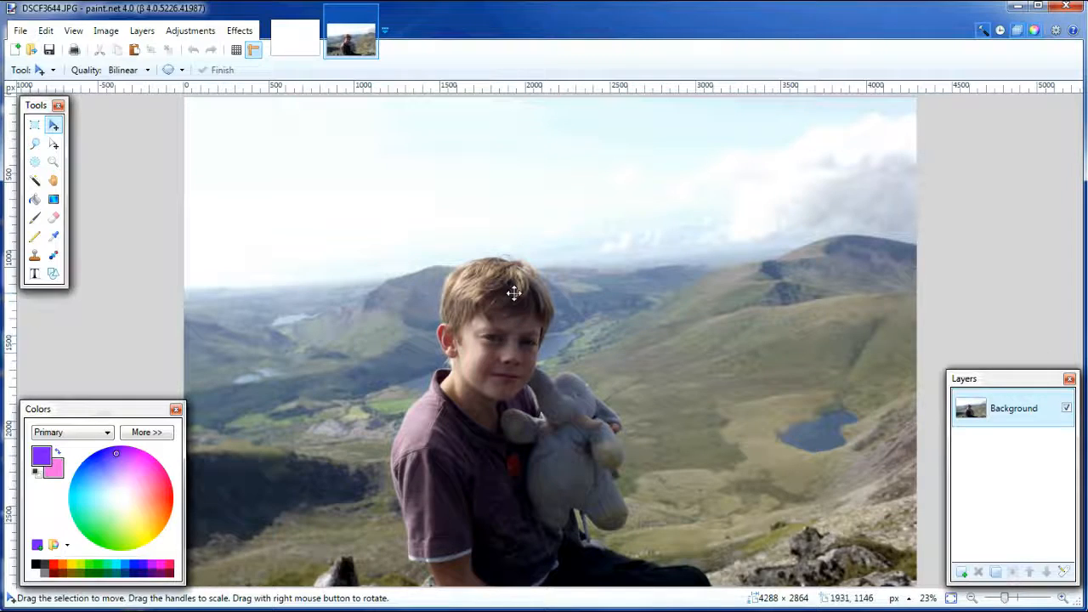
Crop the photo to a rectangular selection around the boy and his stuffed toy, about 1942 × 2207 pixels
scroll(505, 292, down, 1)
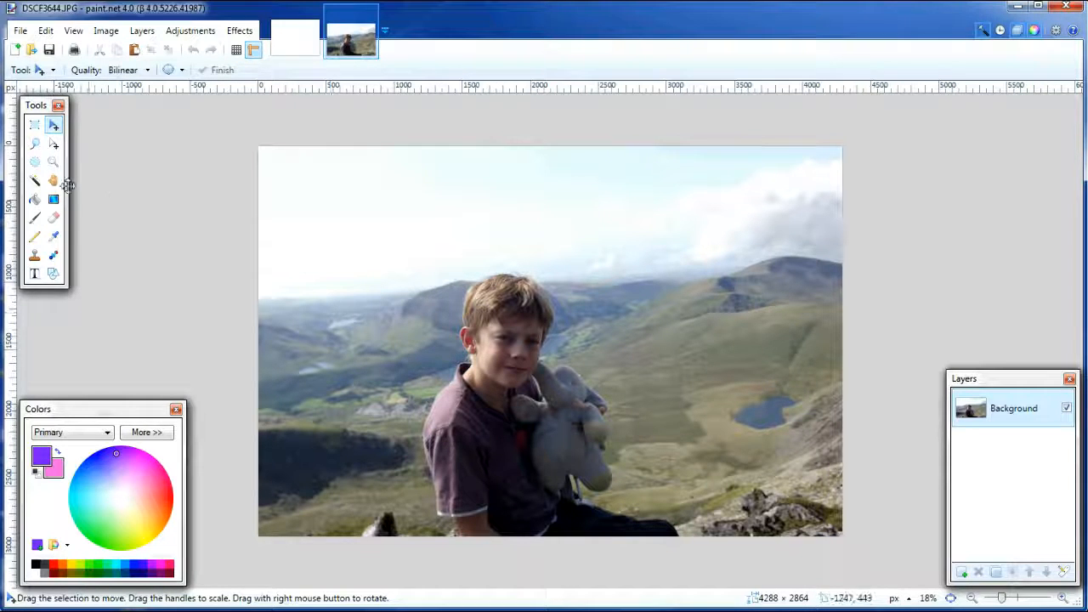
click(34, 128)
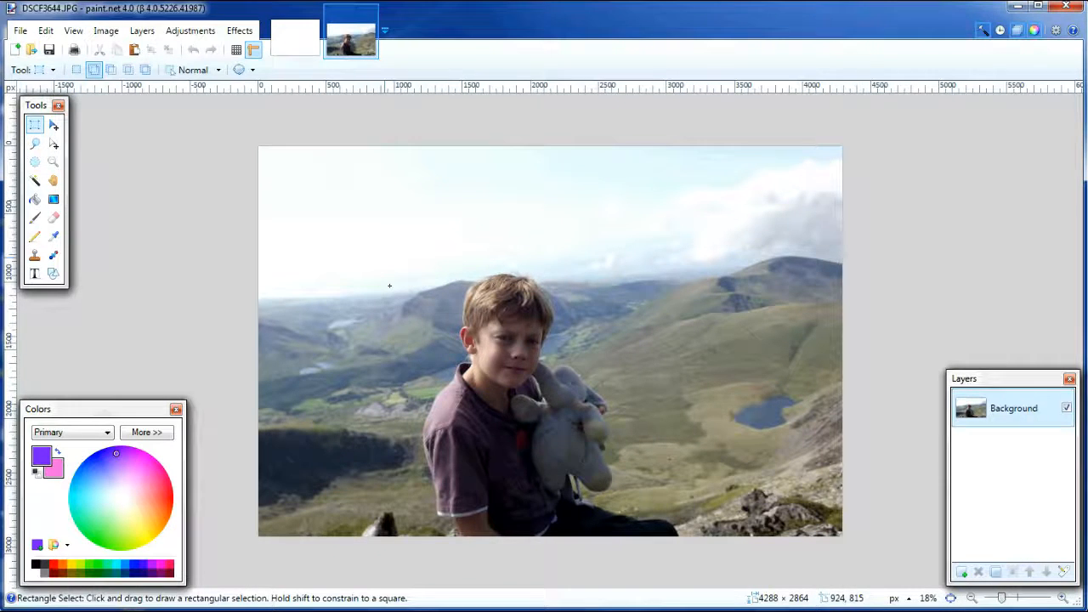
drag(385, 256, 658, 539)
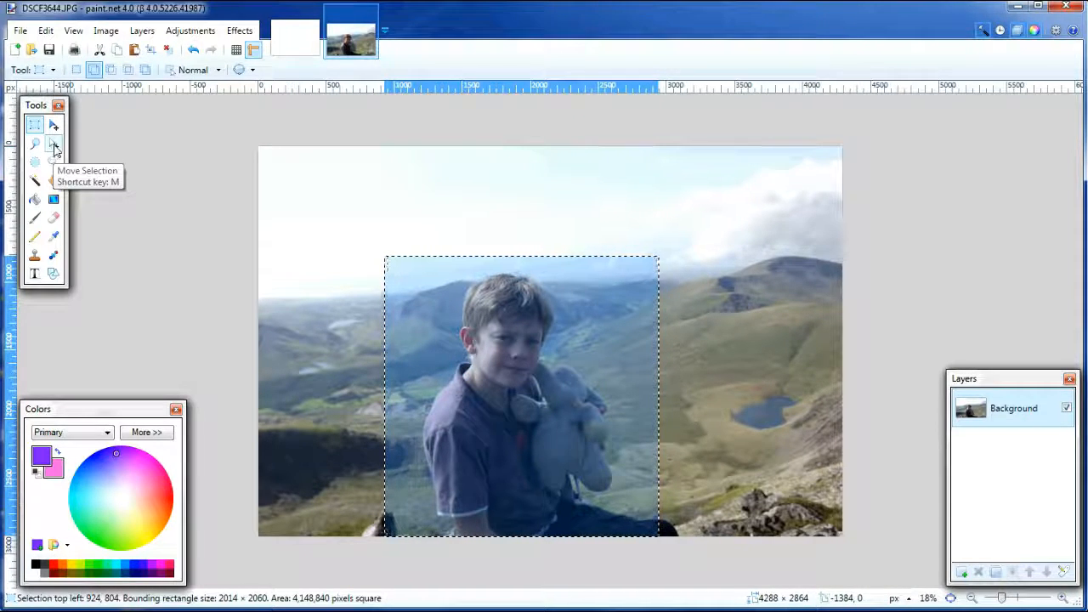
click(54, 145)
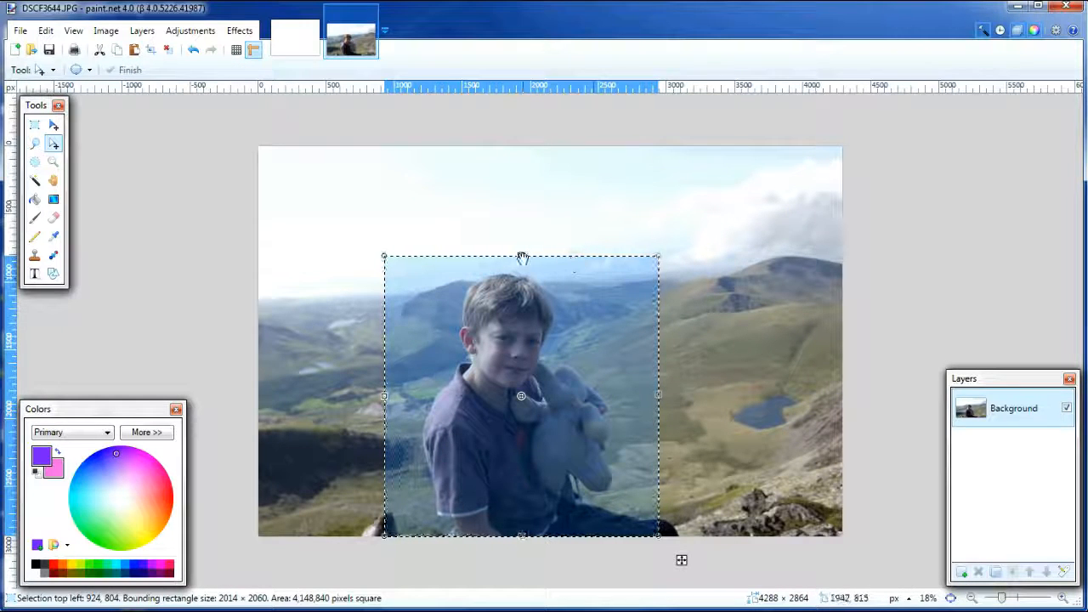
drag(518, 254, 515, 235)
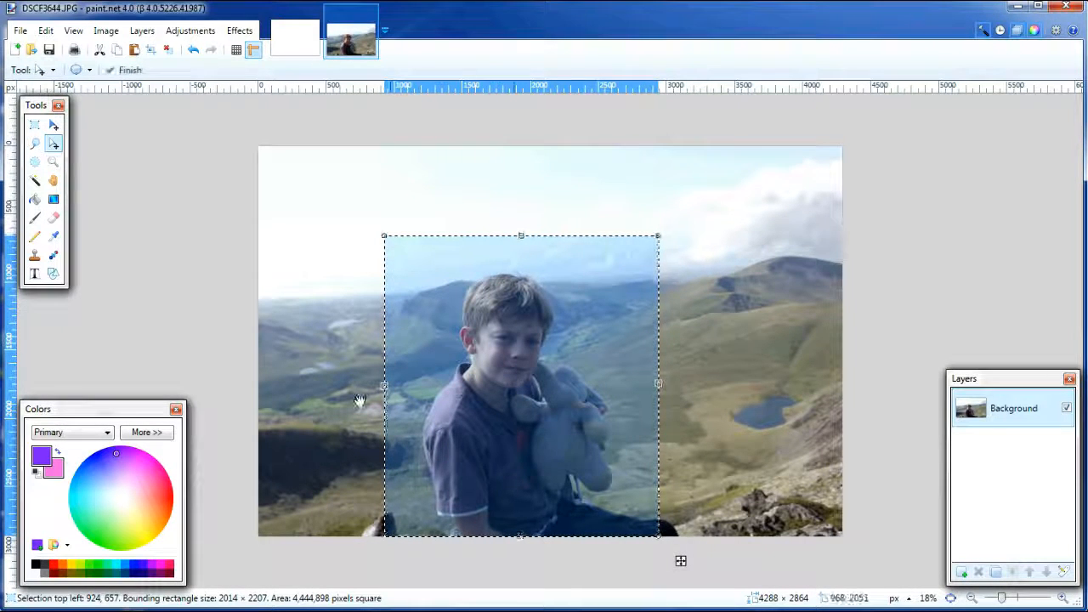
drag(385, 387, 394, 387)
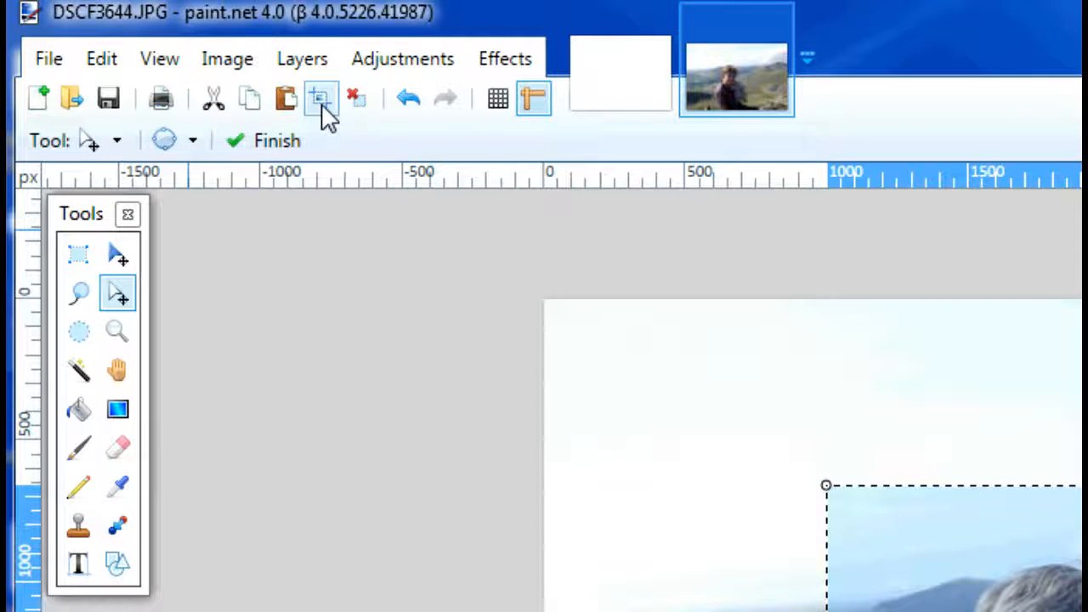
click(320, 98)
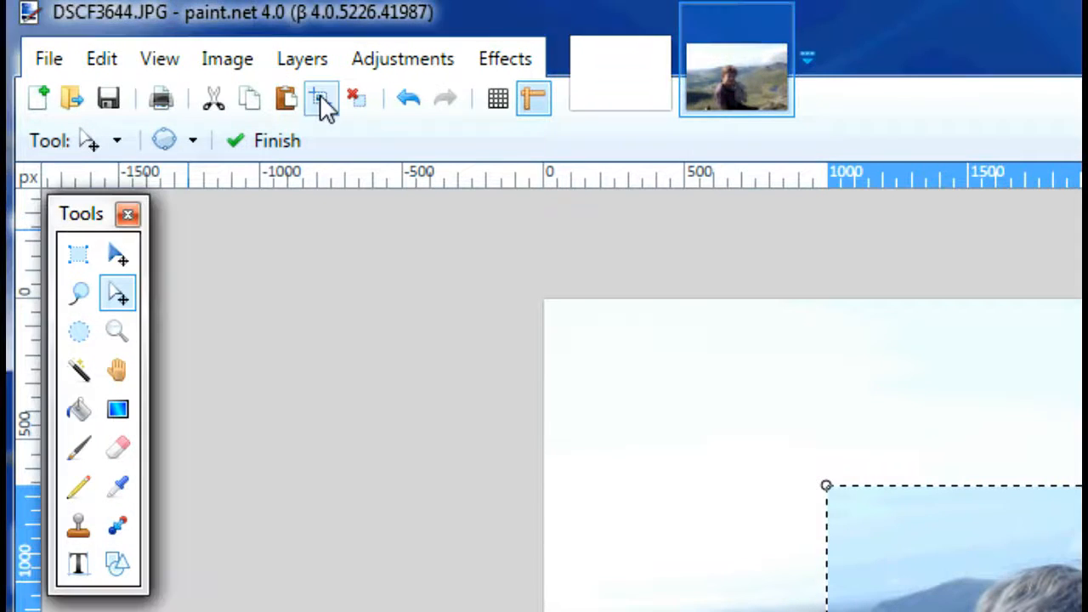
click(321, 99)
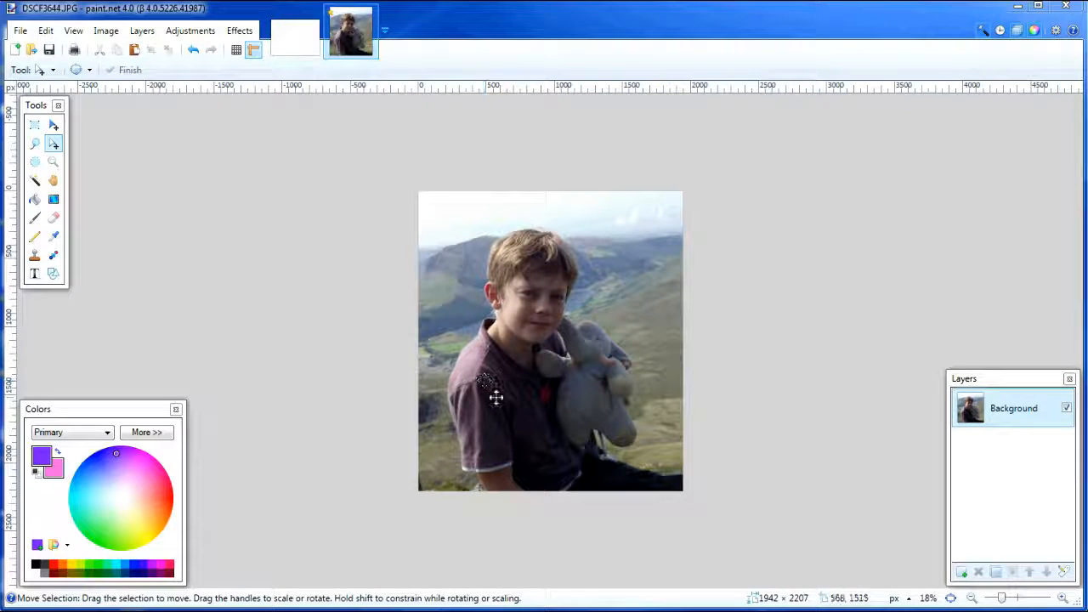
Select a rectangle about 17.19 × 17.42 inches over the boy and his toy, and switch the measurement units to inches
click(34, 126)
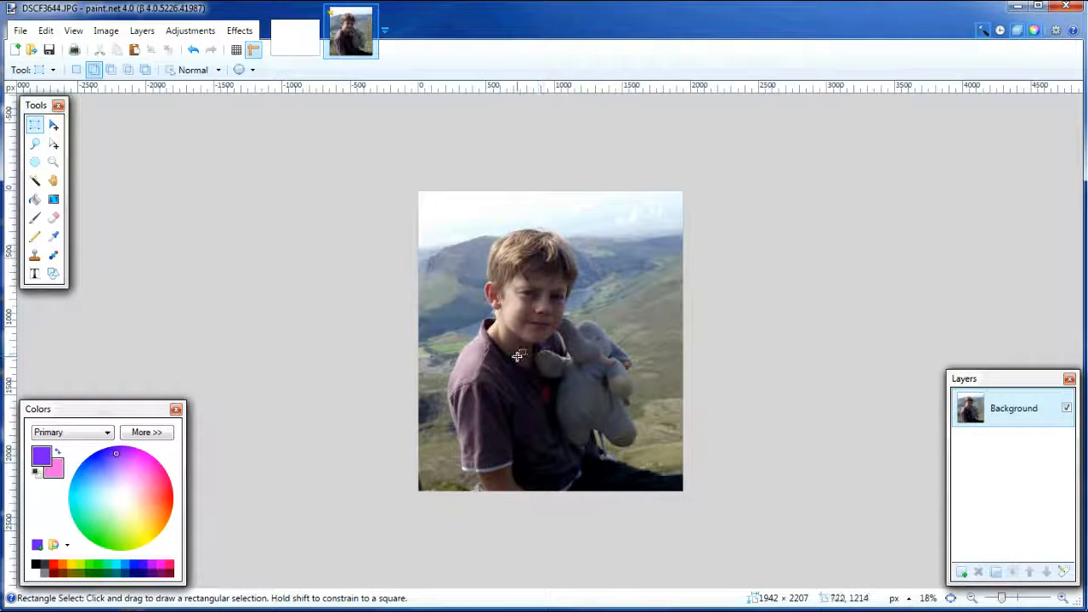
drag(471, 272, 639, 443)
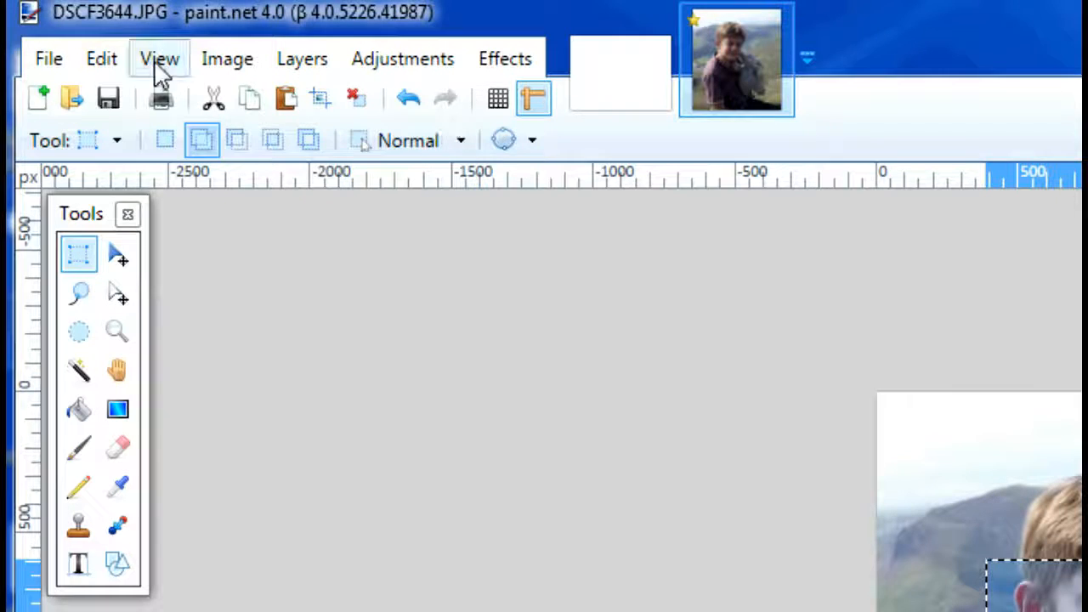
click(162, 66)
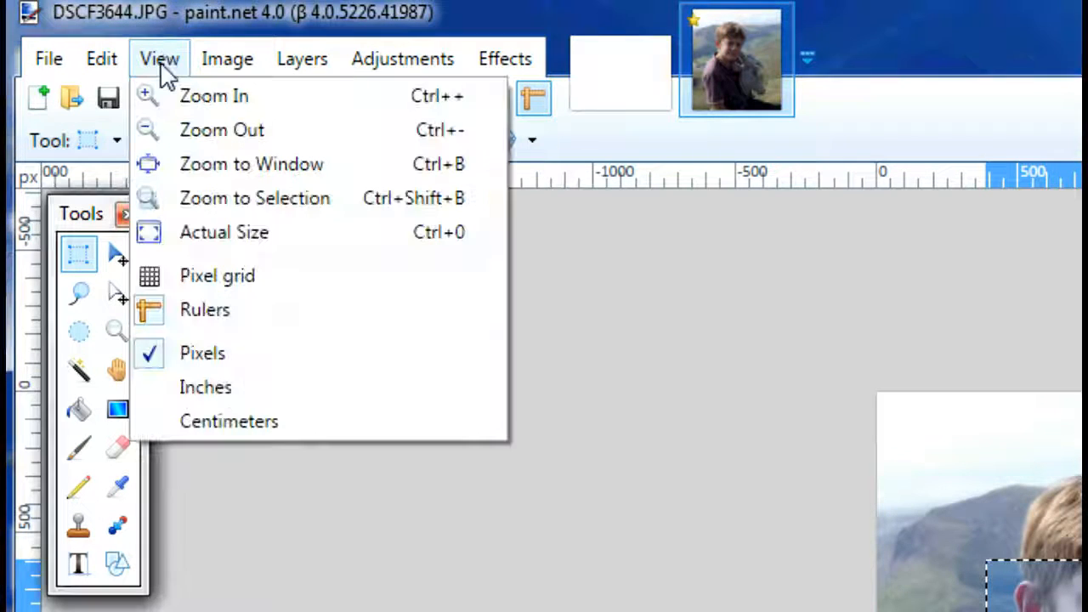
click(225, 388)
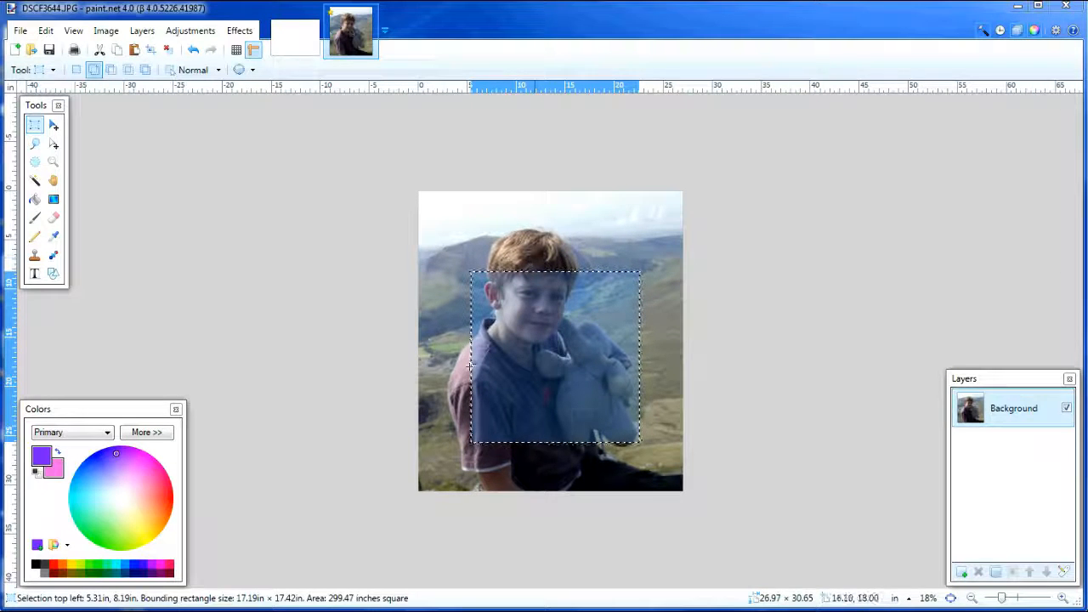
Close the boy's photo without saving it and open 5x7_fireman_bear_decoupage.jpg from the lesson_2_files folder
click(369, 13)
click(498, 413)
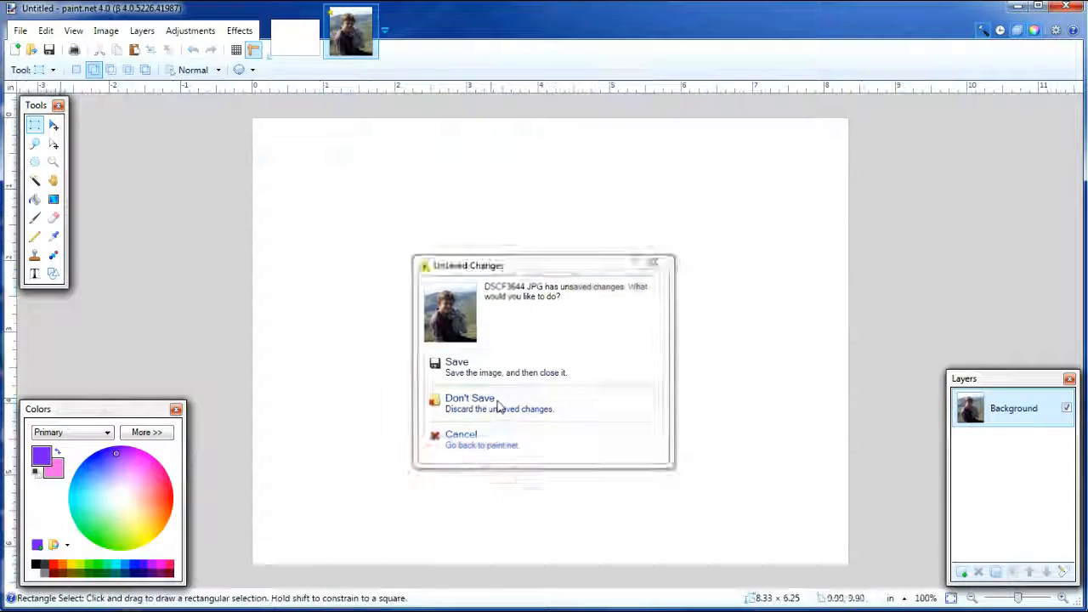
click(32, 51)
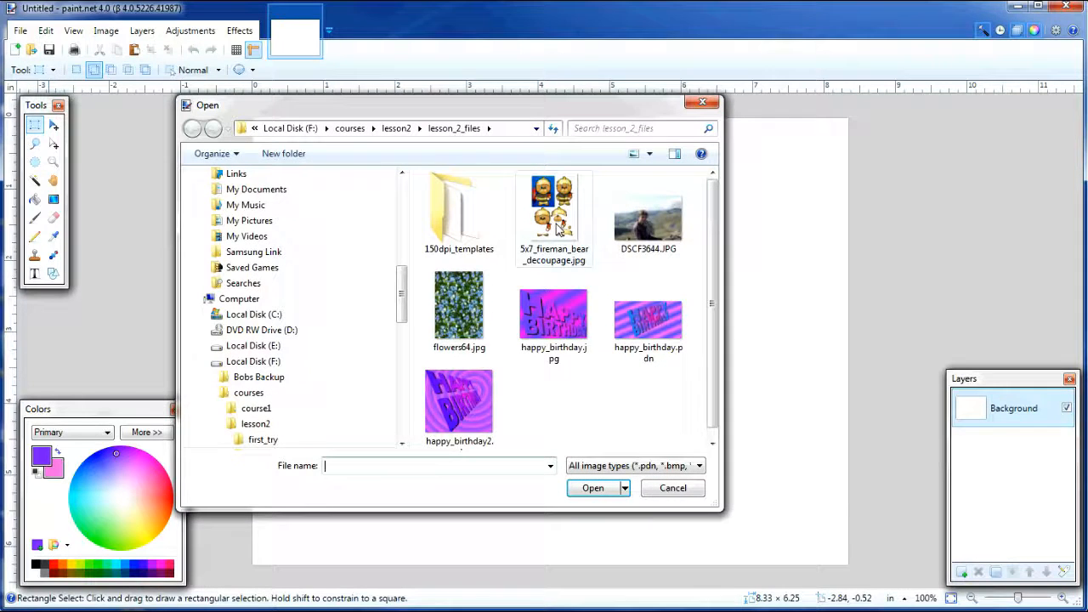
click(560, 225)
double_click(560, 226)
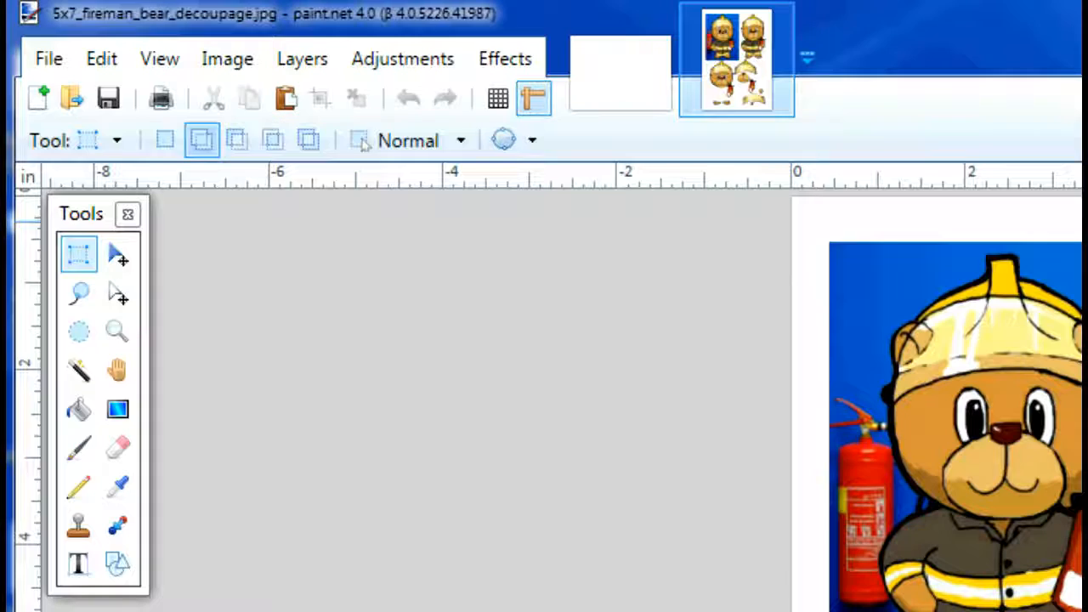
Resize the fireman bear sheet to a print height of 8.27 inches, maintaining the aspect ratio
click(222, 61)
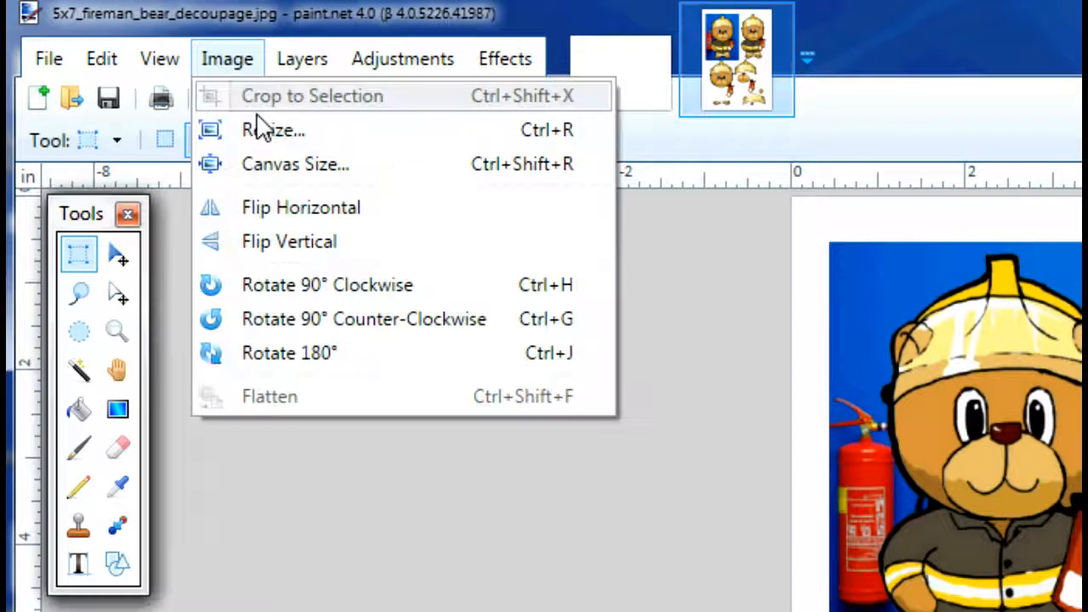
click(267, 133)
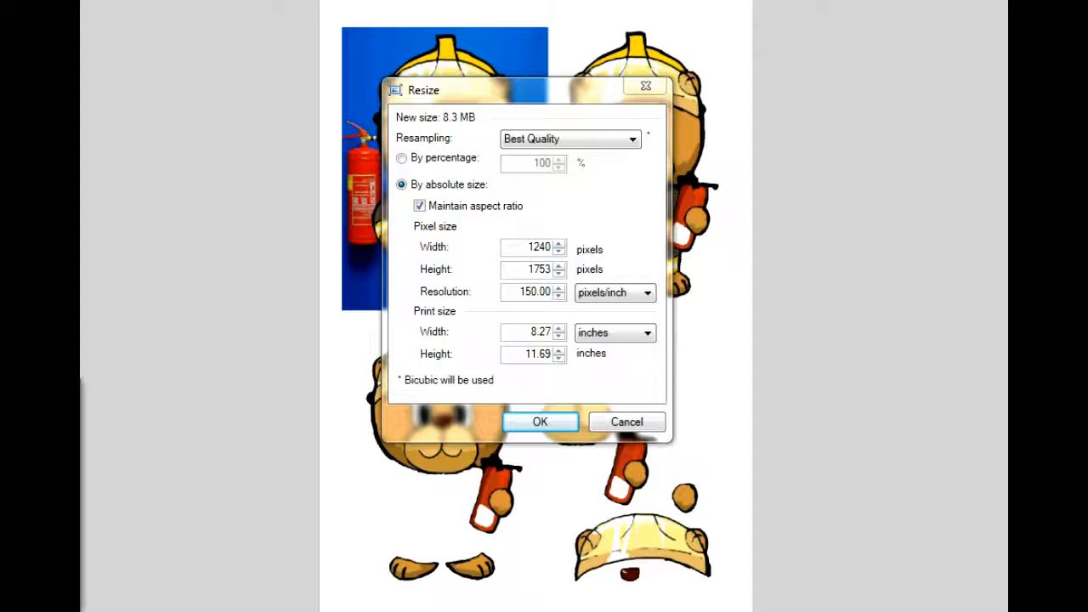
drag(497, 95, 483, 55)
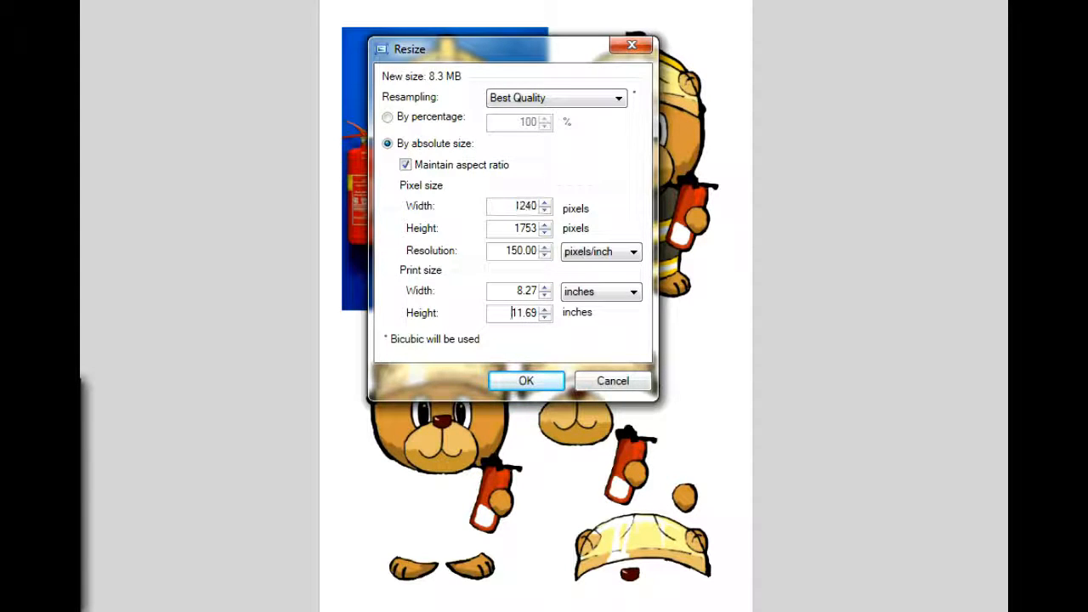
double_click(513, 313)
text(8)
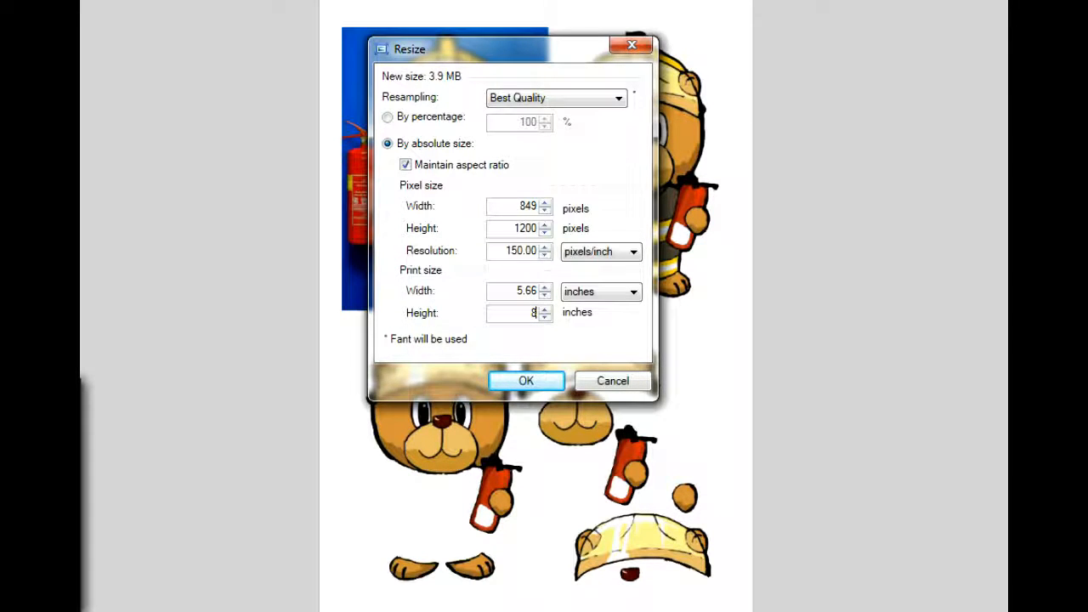
text(.27)
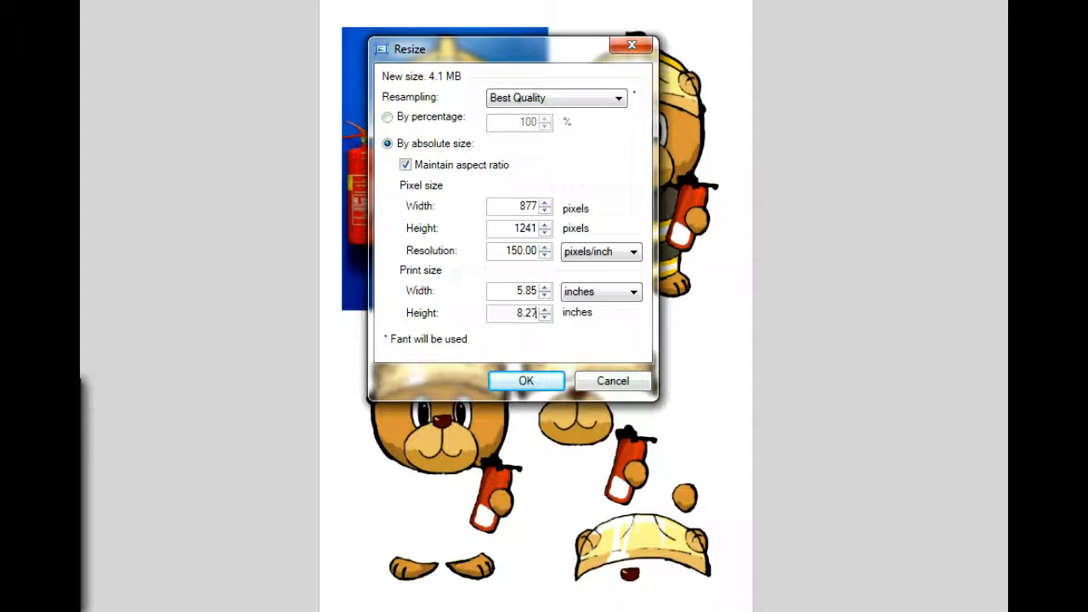
click(526, 383)
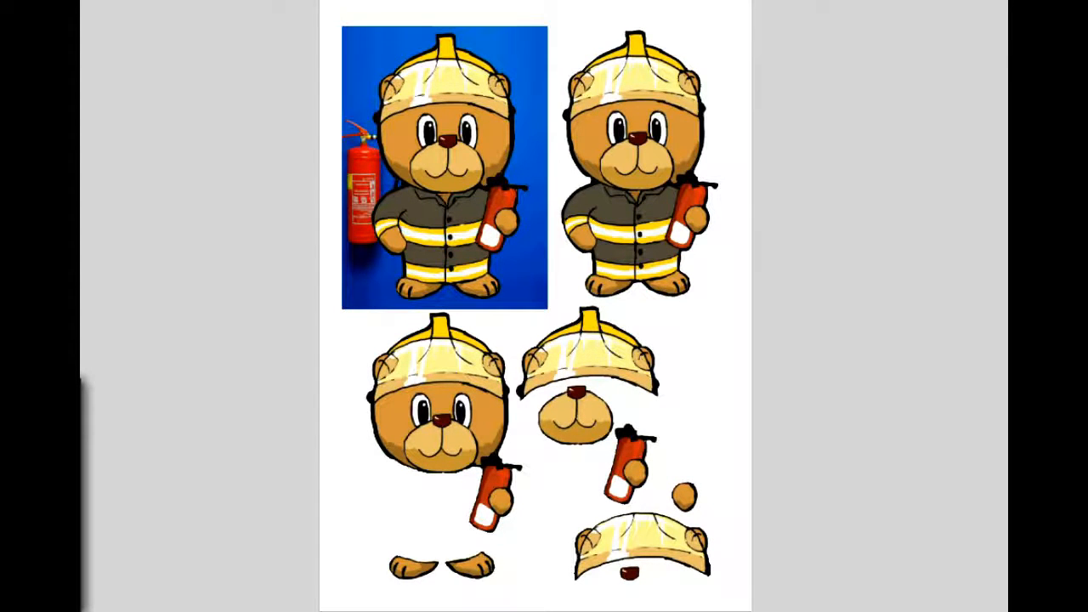
Open resize.jpg from the pdf_files folder inside lesson2
key(ctrl+o)
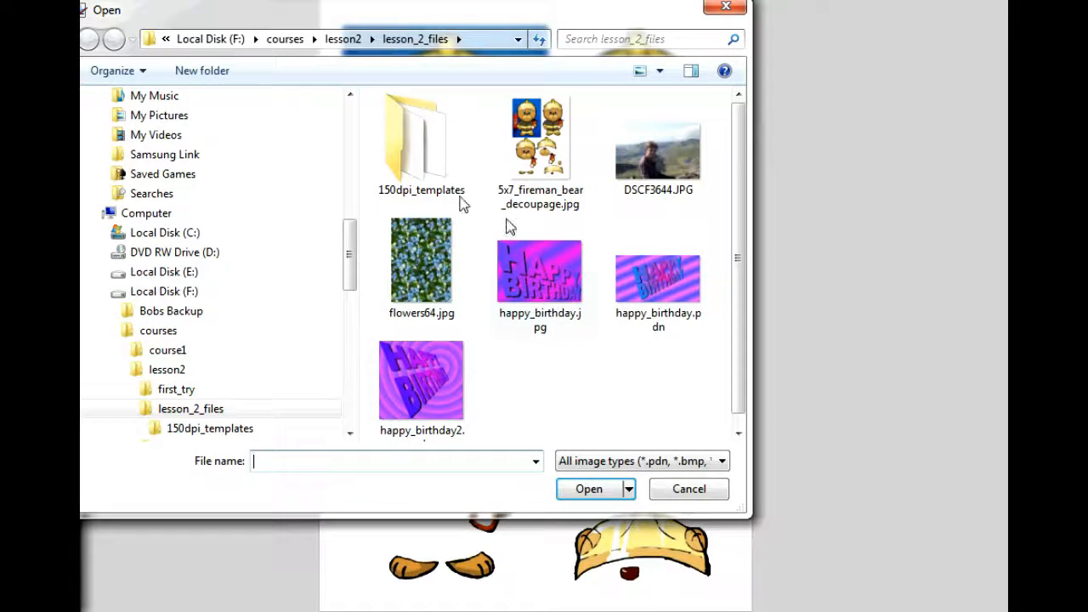
click(343, 40)
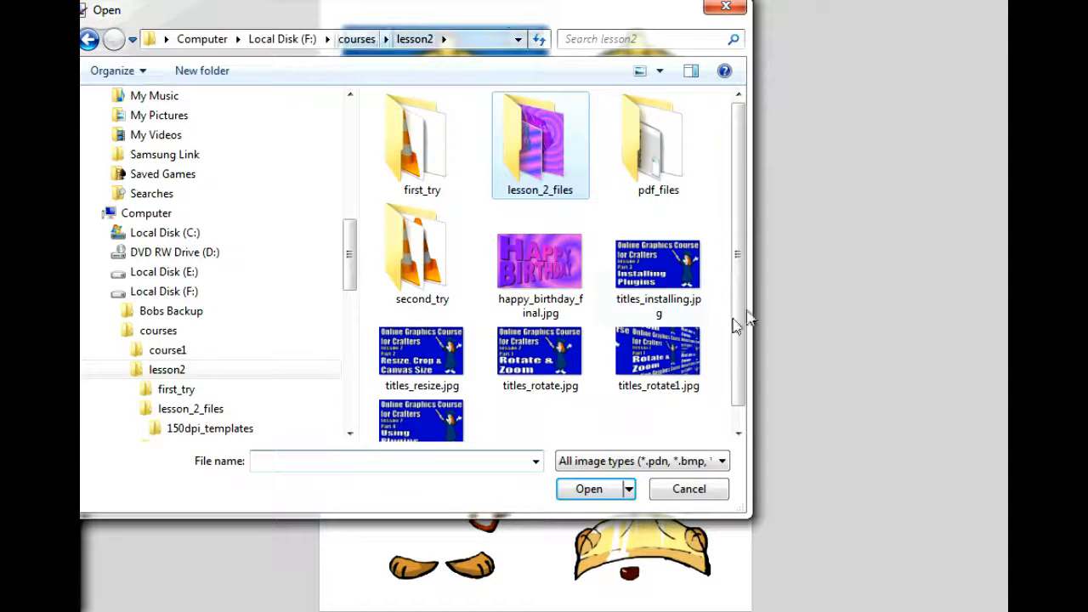
double_click(661, 121)
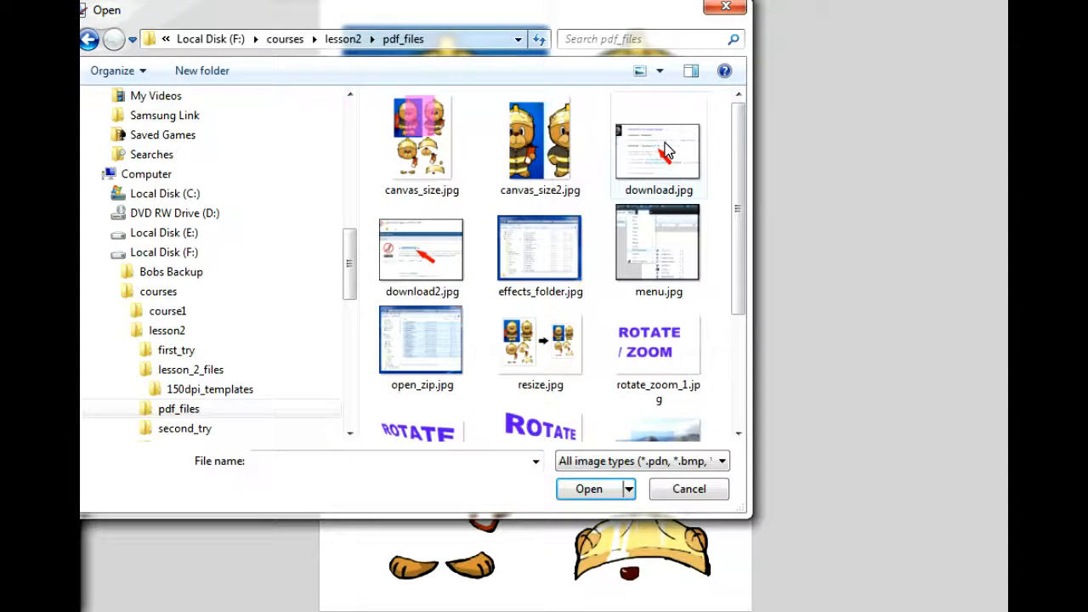
click(550, 344)
double_click(549, 344)
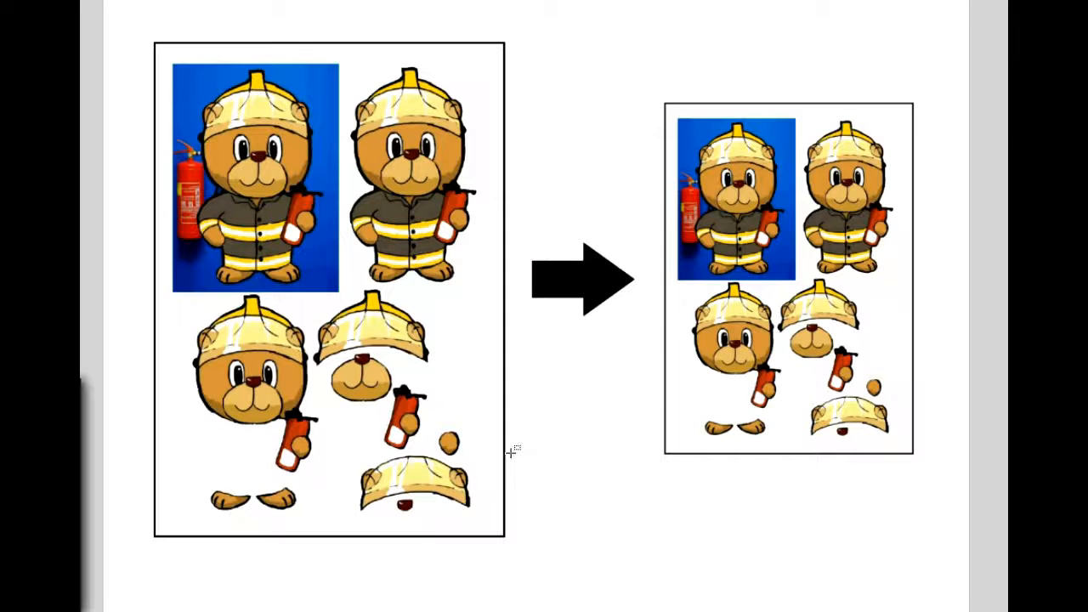
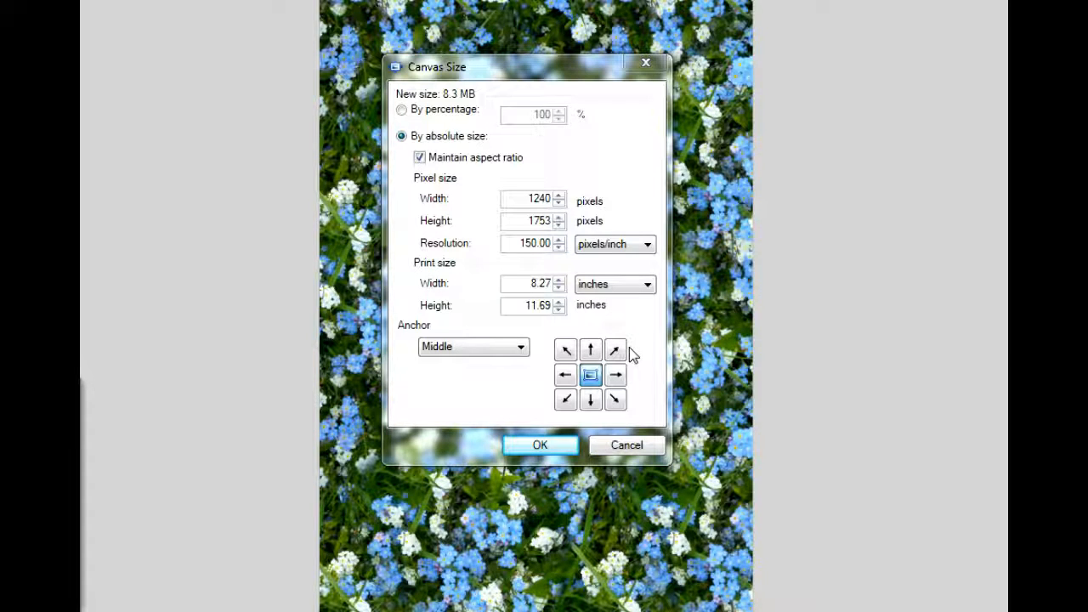
Try canvas print heights of 8.27 and 5.85 inches for the flower image, with the aspect ratio maintained
click(518, 304)
drag(517, 304, 563, 304)
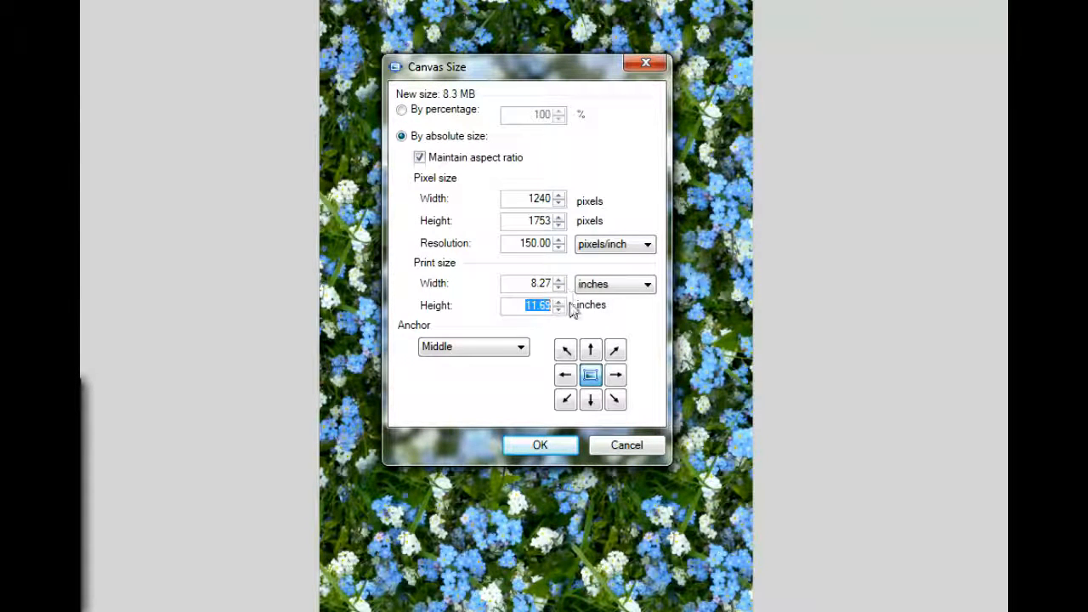
text(8)
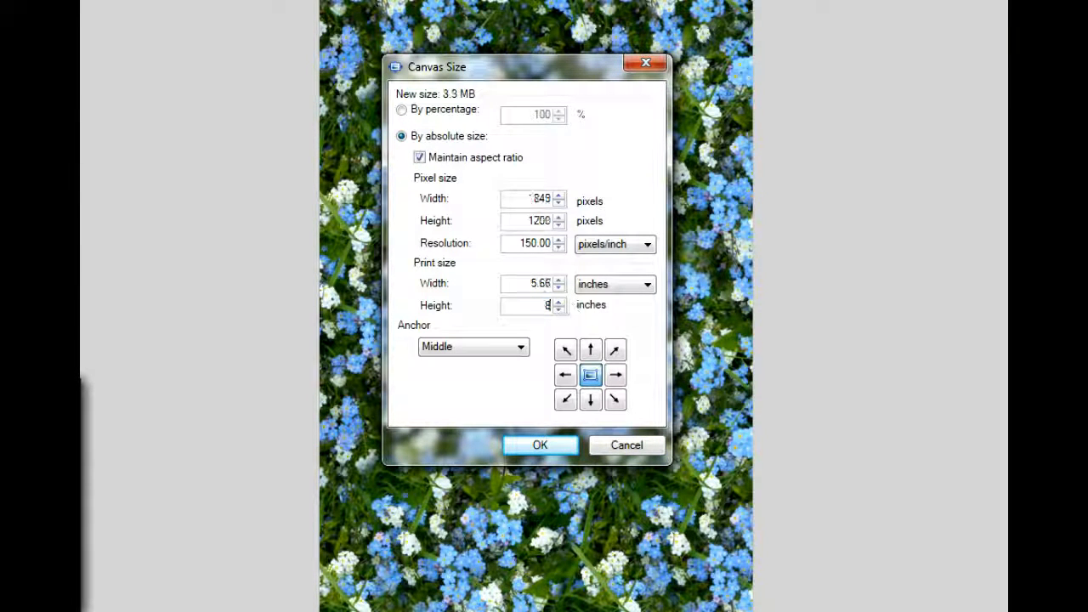
text(.27)
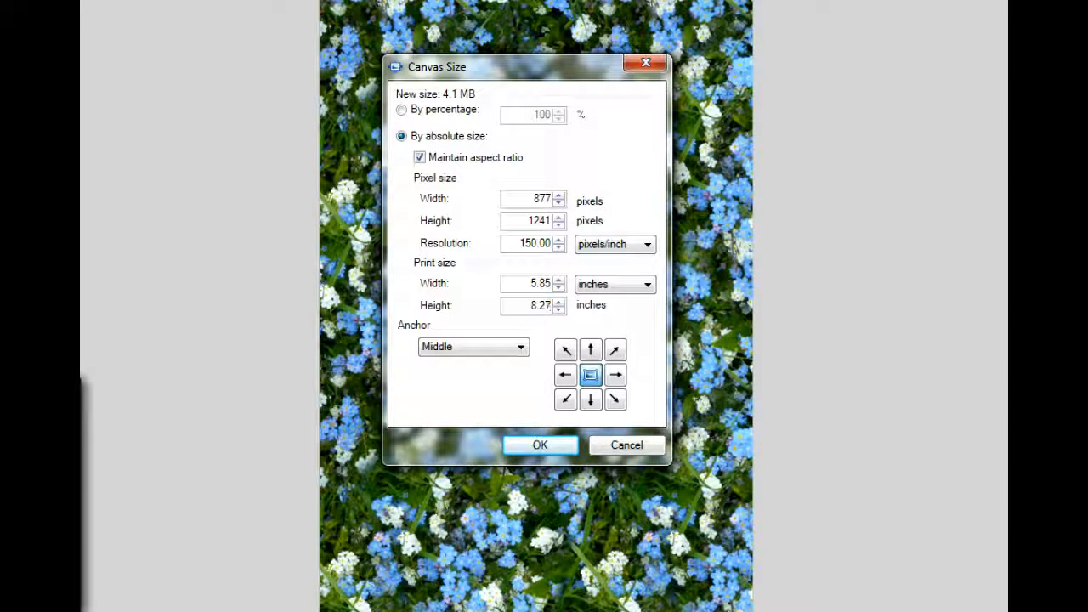
double_click(548, 306)
text(5.85)
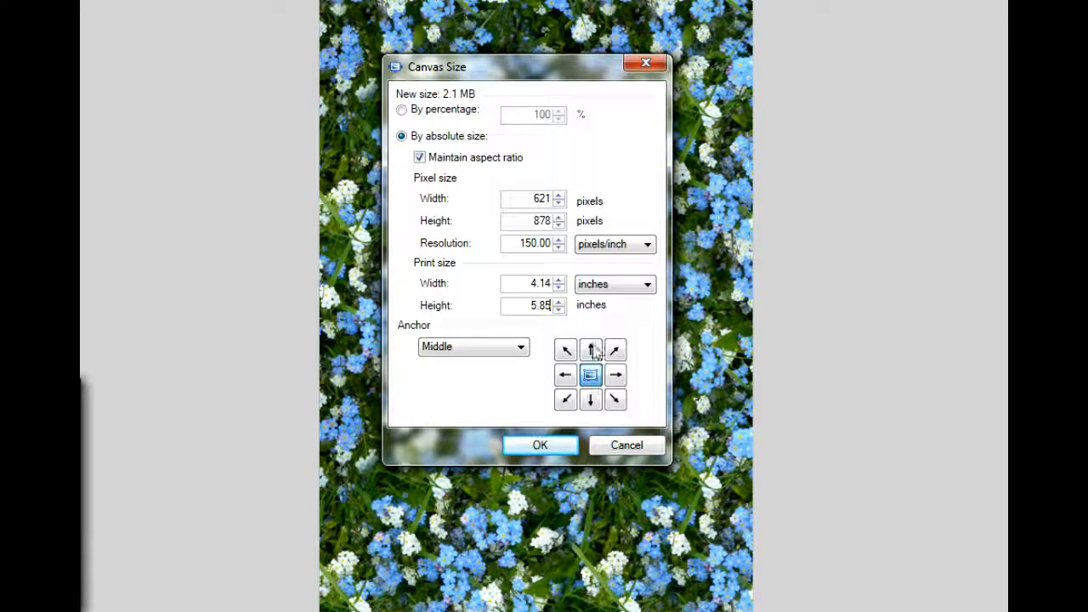
Try the canvas anchor at different edges and corners, including Top Left, Top Right and Bottom Right, and return it to Middle
click(590, 350)
click(563, 351)
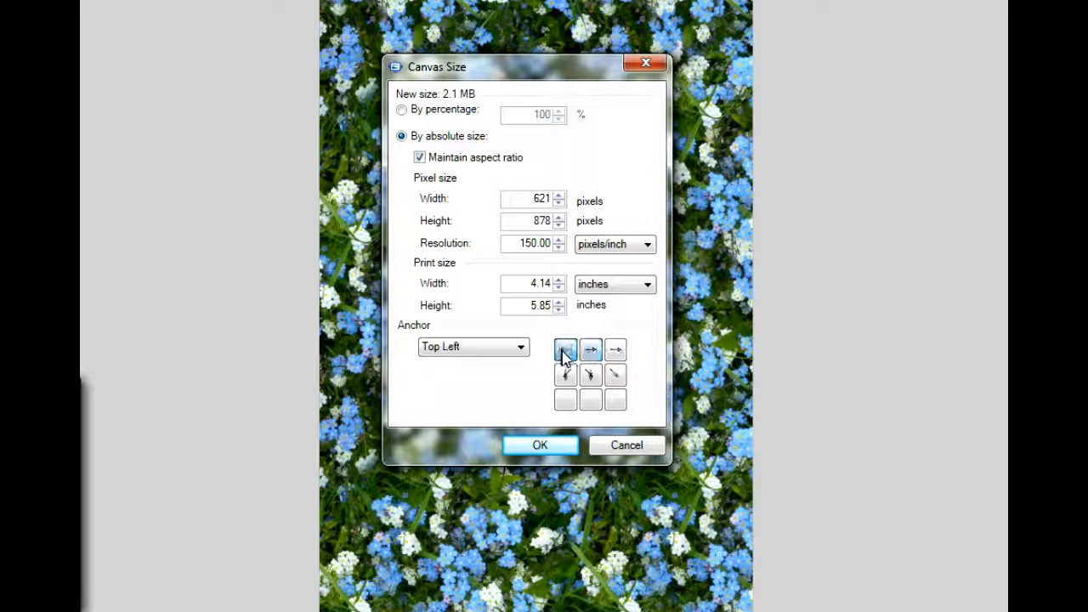
click(615, 350)
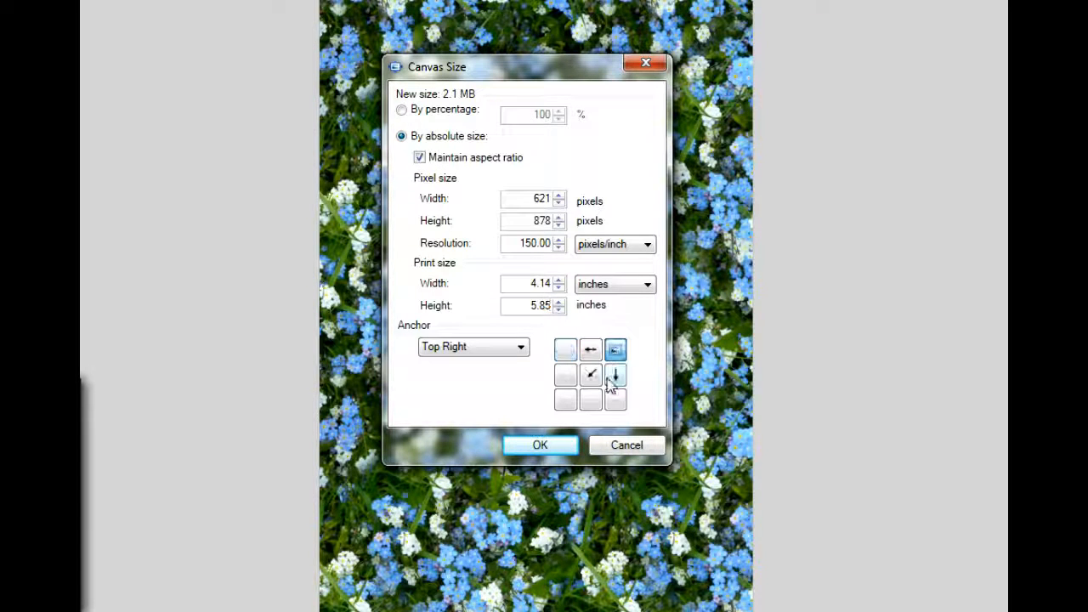
click(615, 375)
click(616, 399)
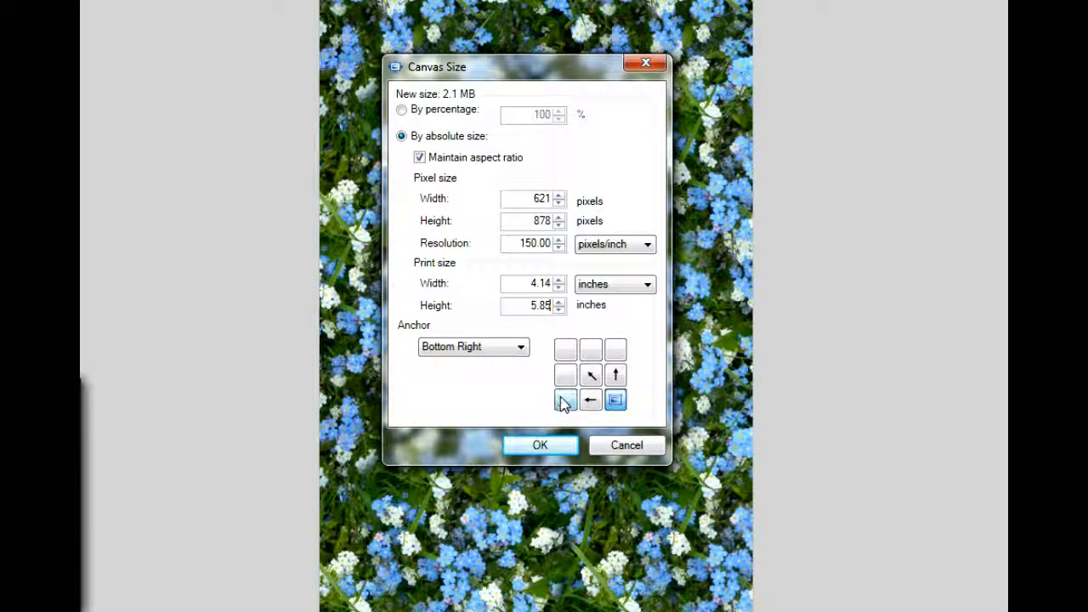
click(565, 400)
click(590, 375)
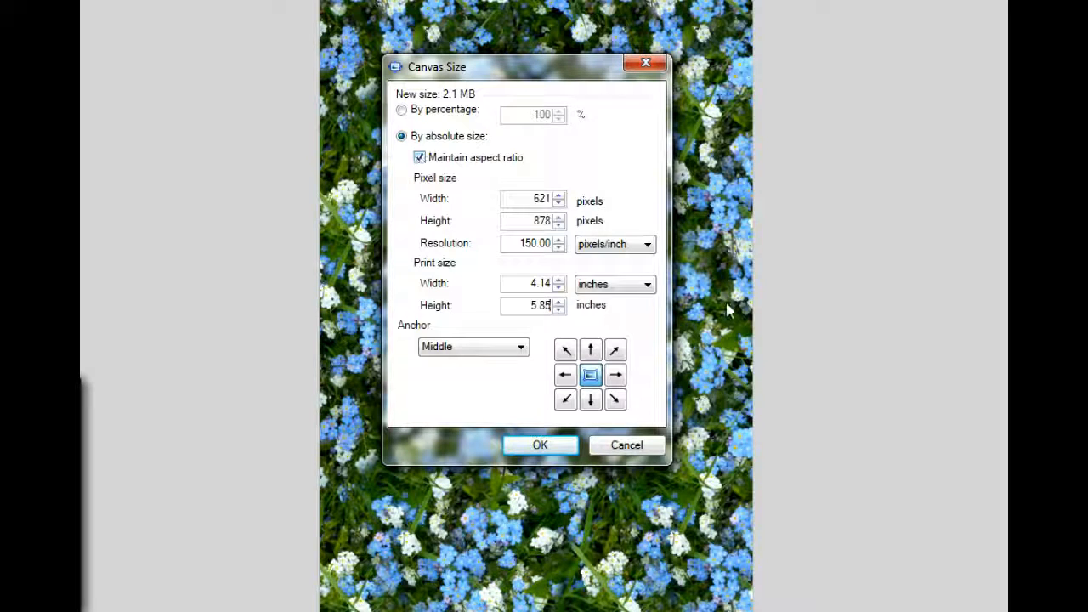
Change the flower image's canvas to 7 × 7 inches with Maintain aspect ratio off and the anchor in the Middle
double_click(532, 283)
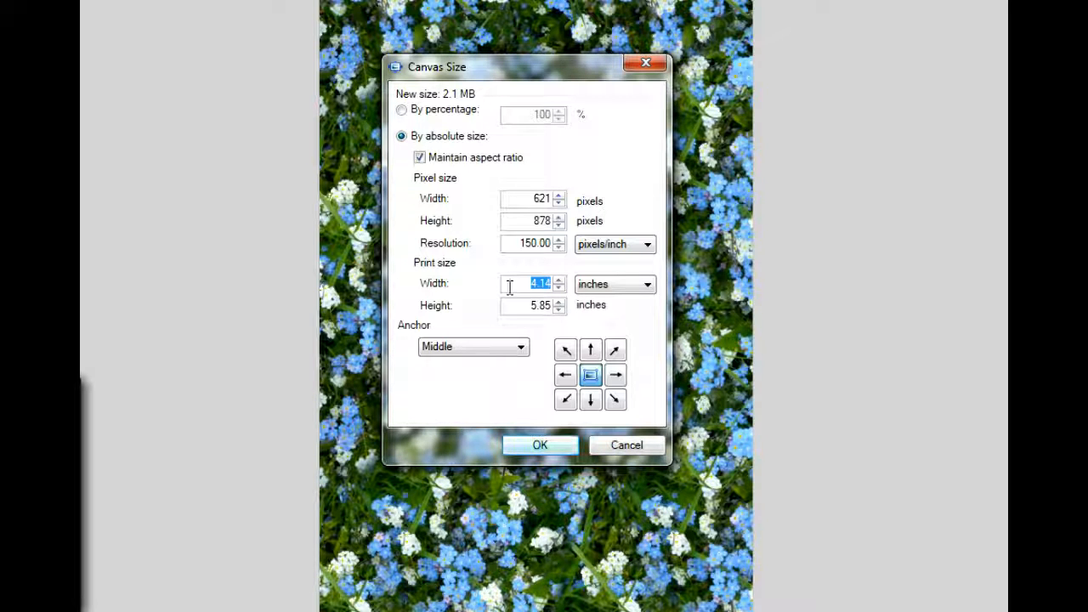
text(7)
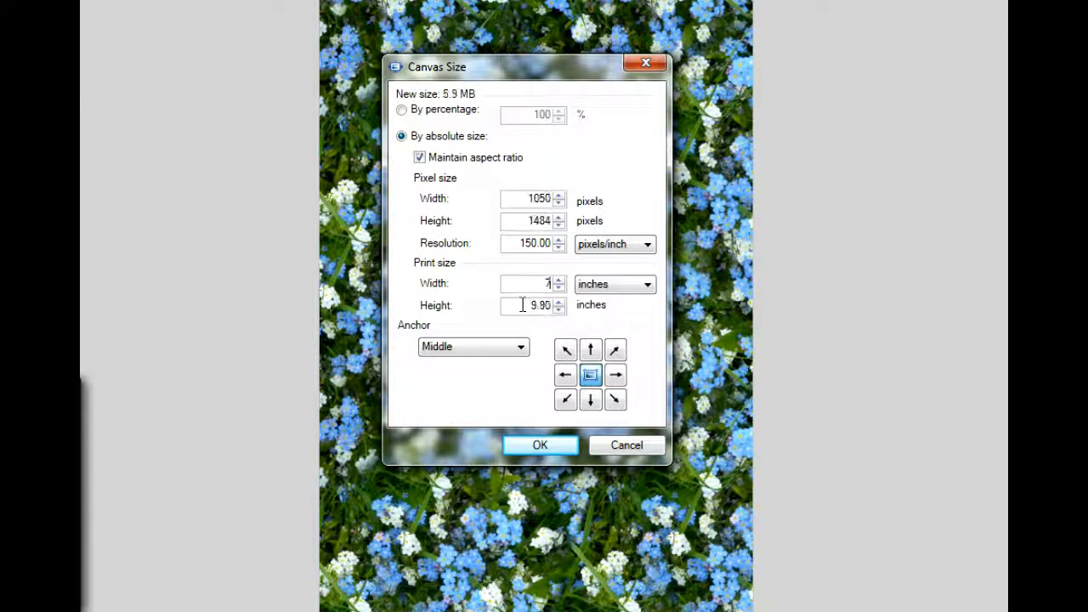
double_click(521, 304)
text(7)
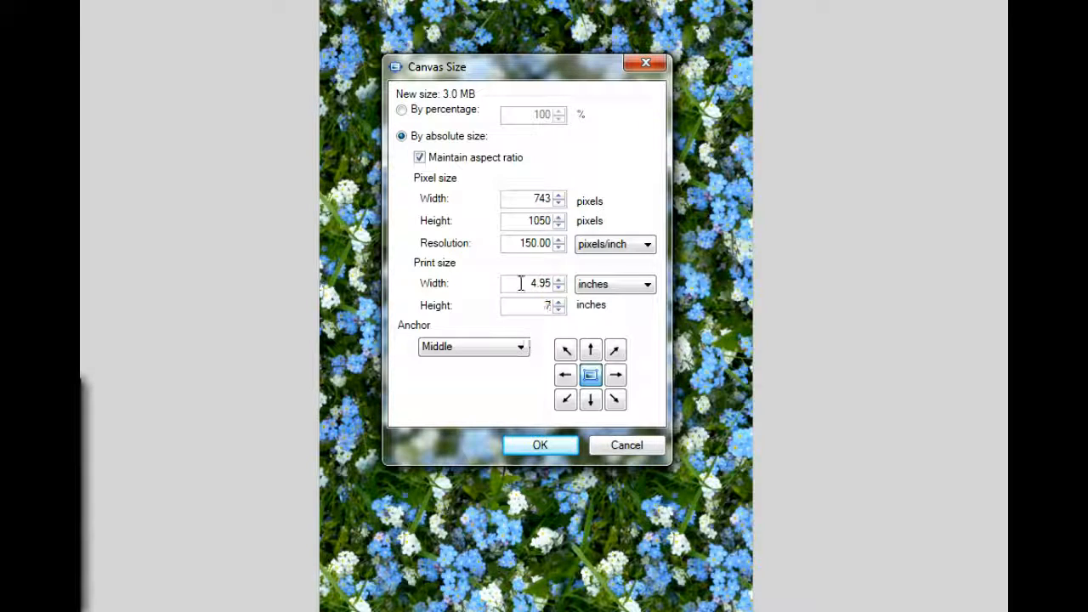
click(419, 157)
double_click(540, 283)
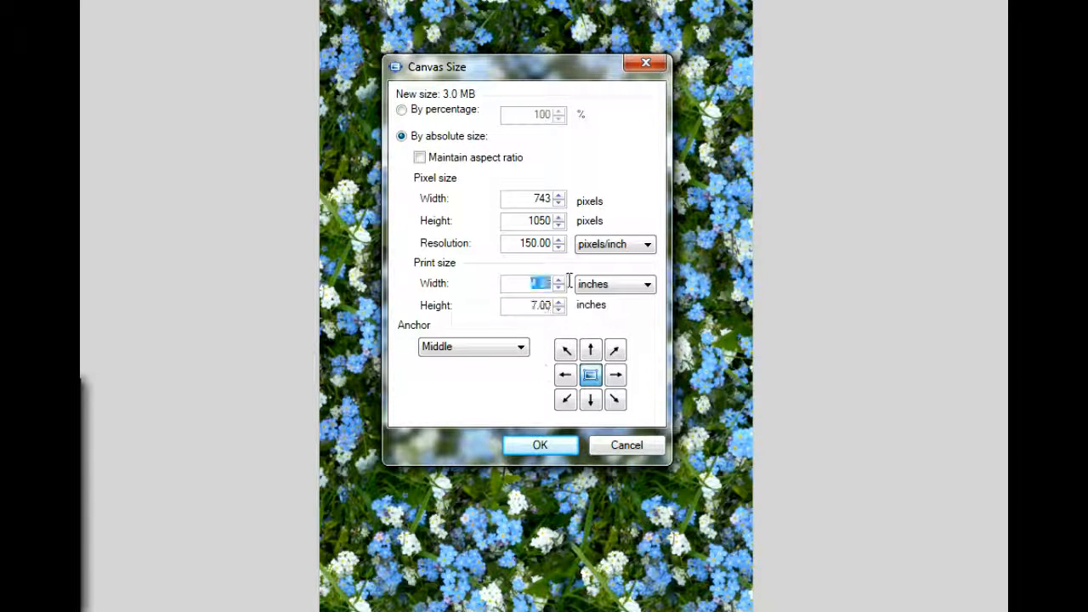
text(7)
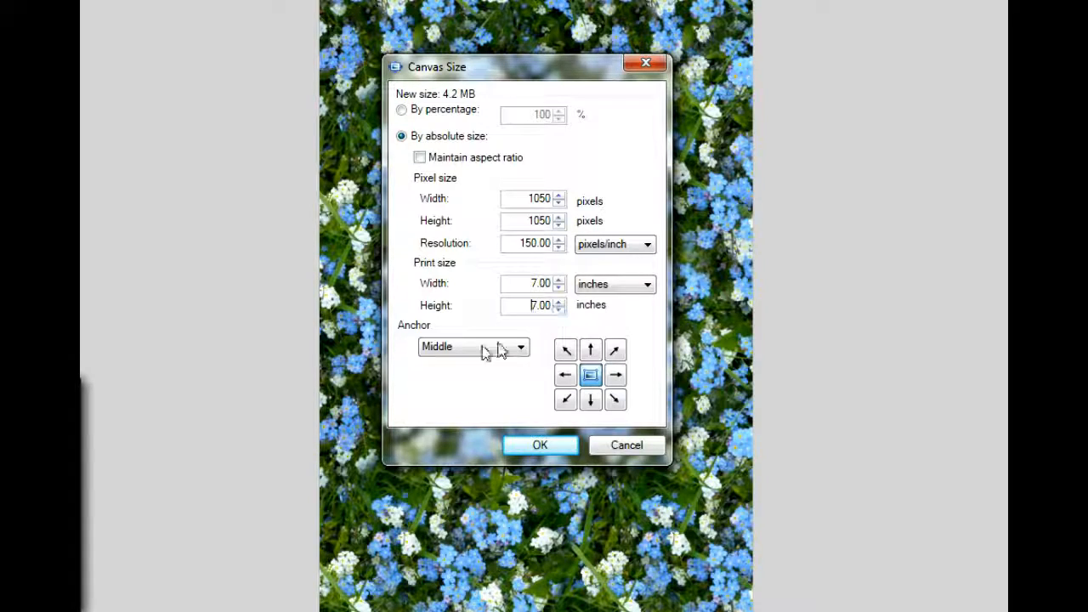
click(540, 448)
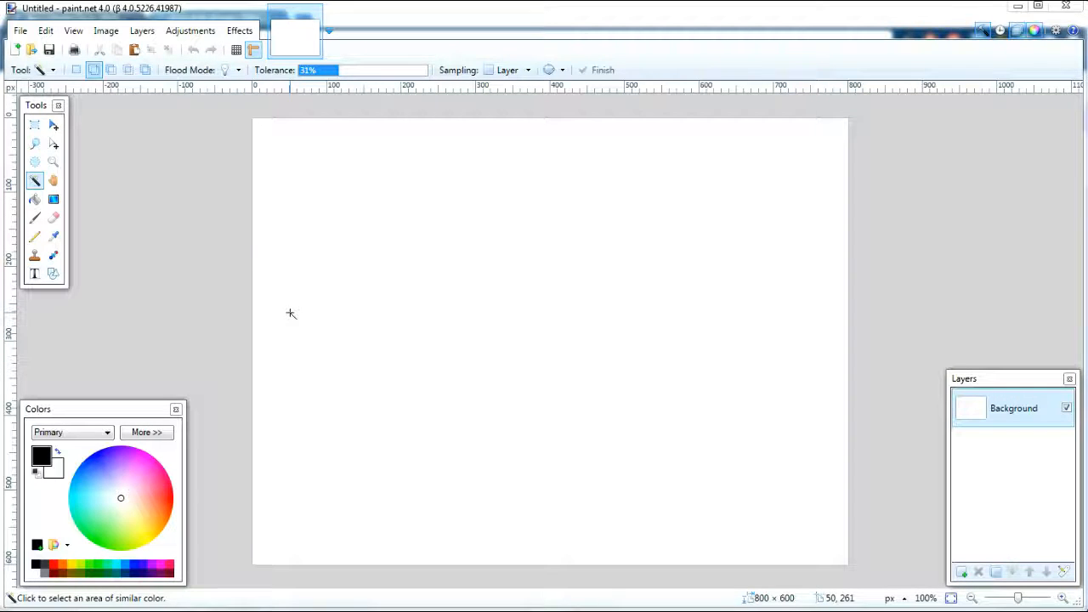
click(179, 32)
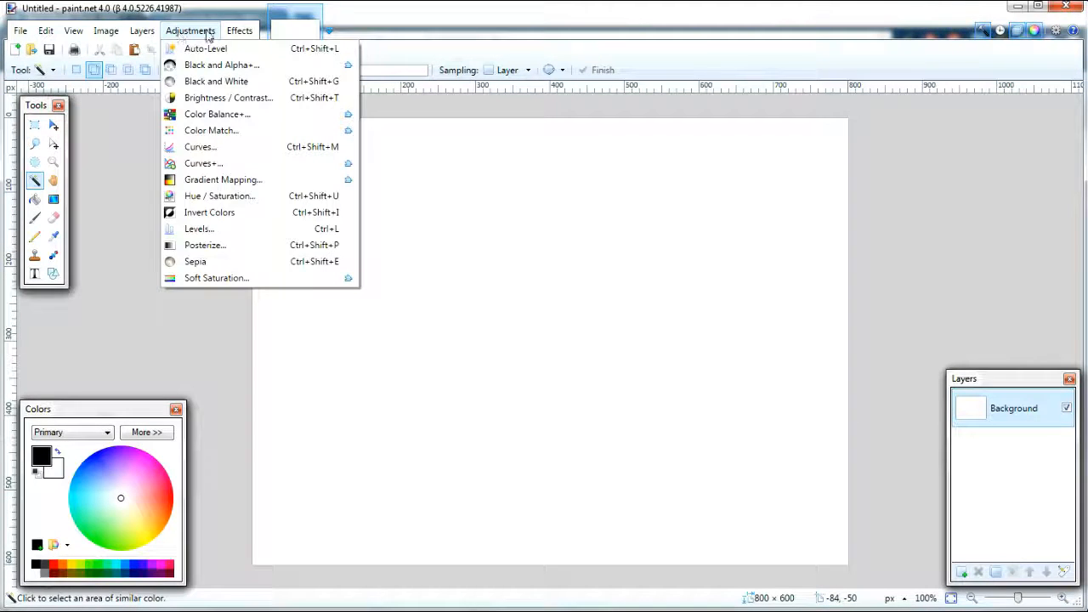
mouse_move(241, 32)
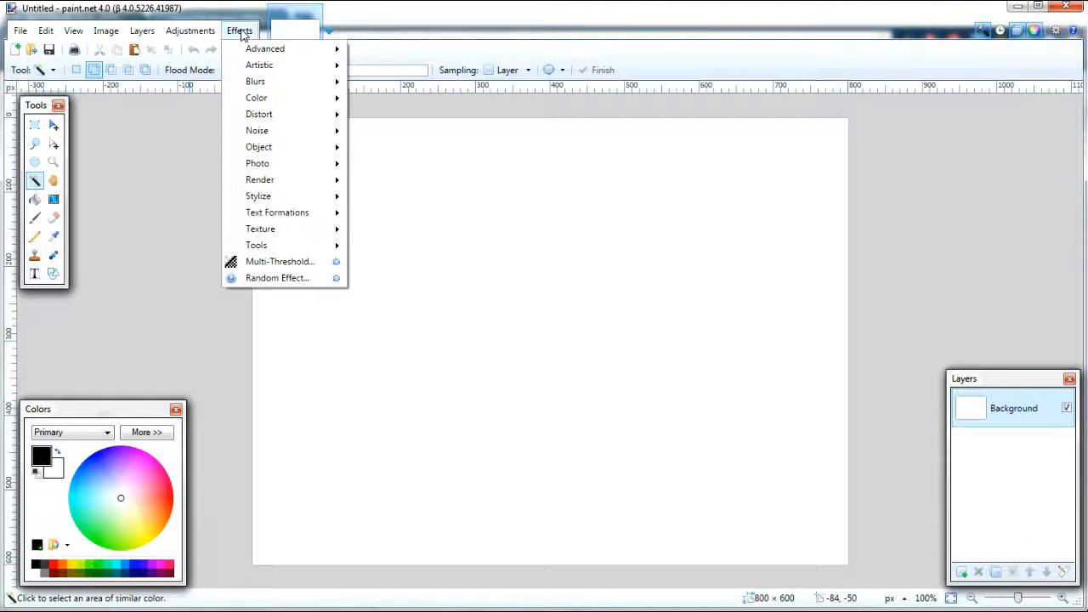
mouse_move(184, 33)
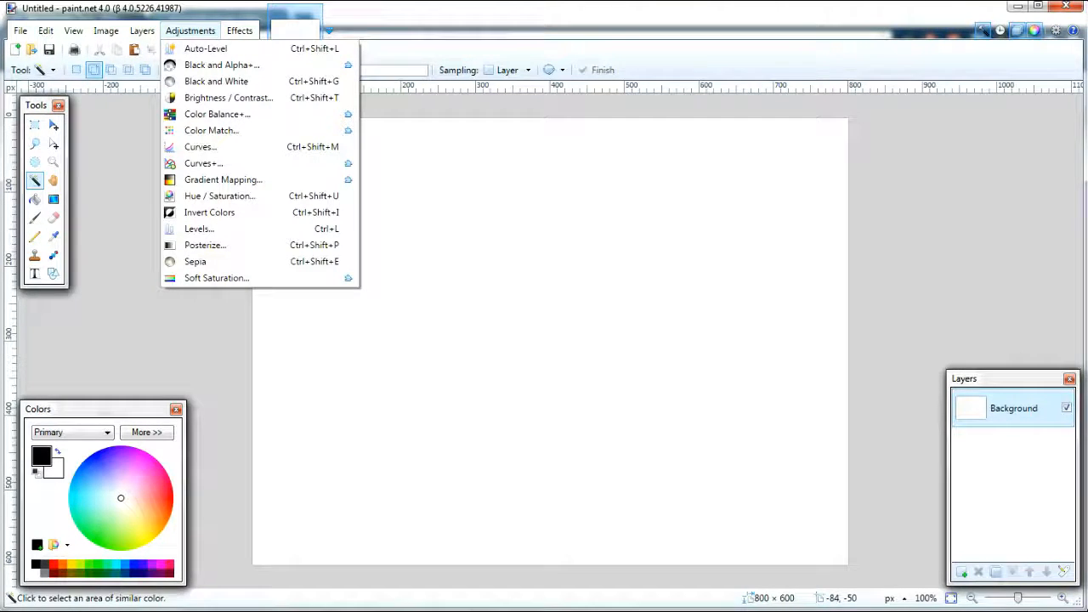
Examine the available adjustments and the effect categories, including Artistic, Distort and Advanced, to see which entries come from plugins
key(Escape)
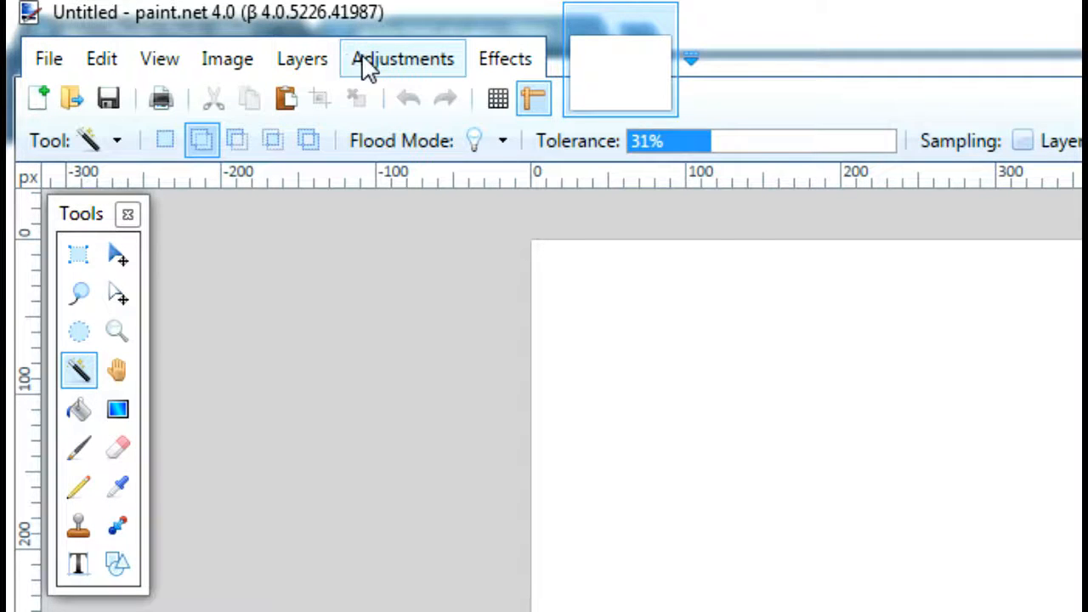
click(366, 68)
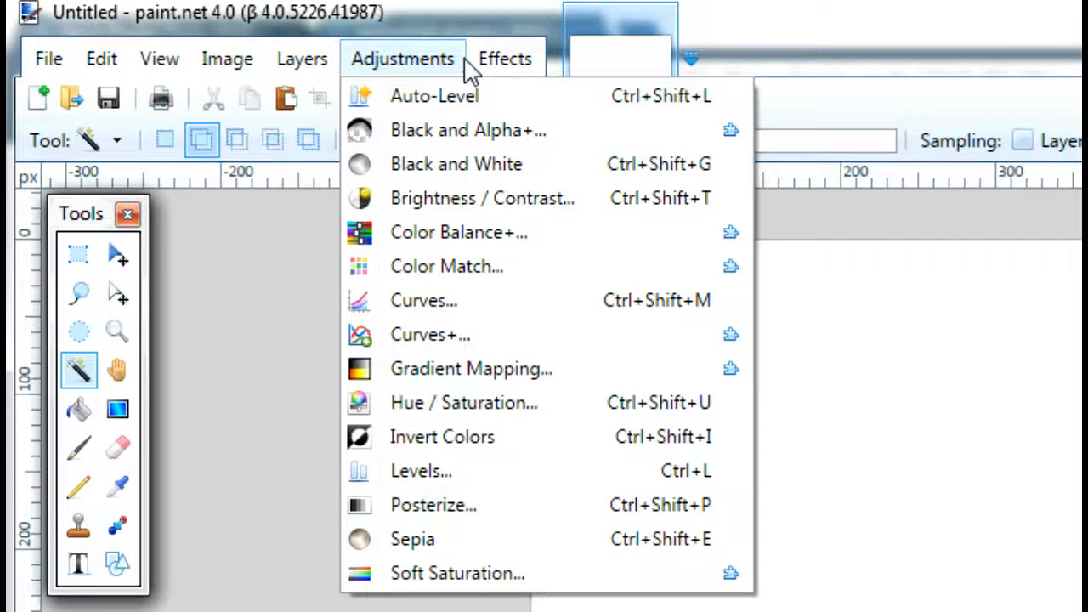
mouse_move(512, 66)
mouse_move(608, 142)
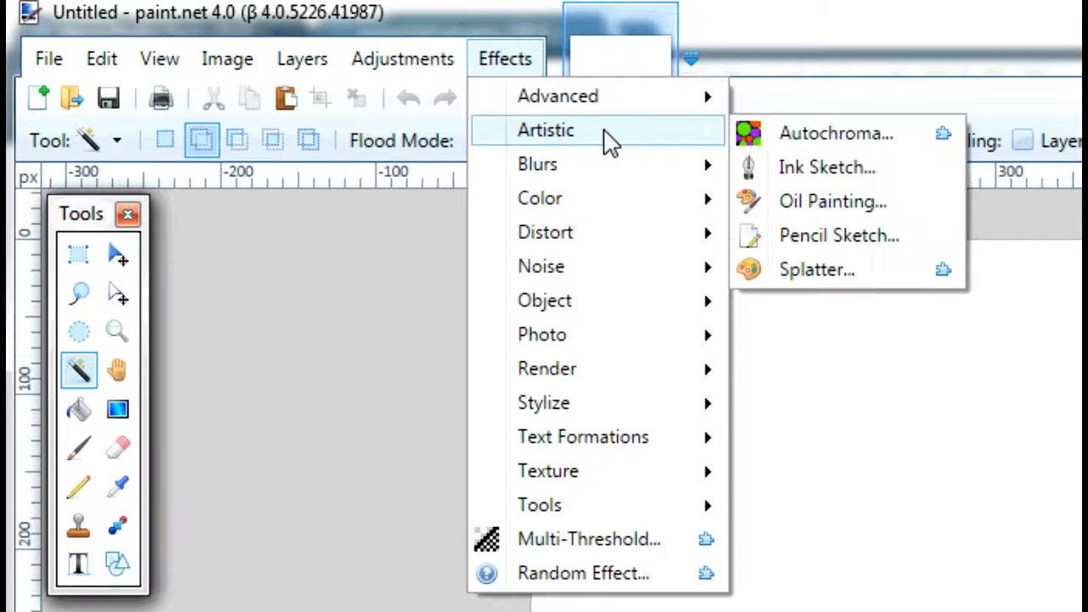
mouse_move(605, 241)
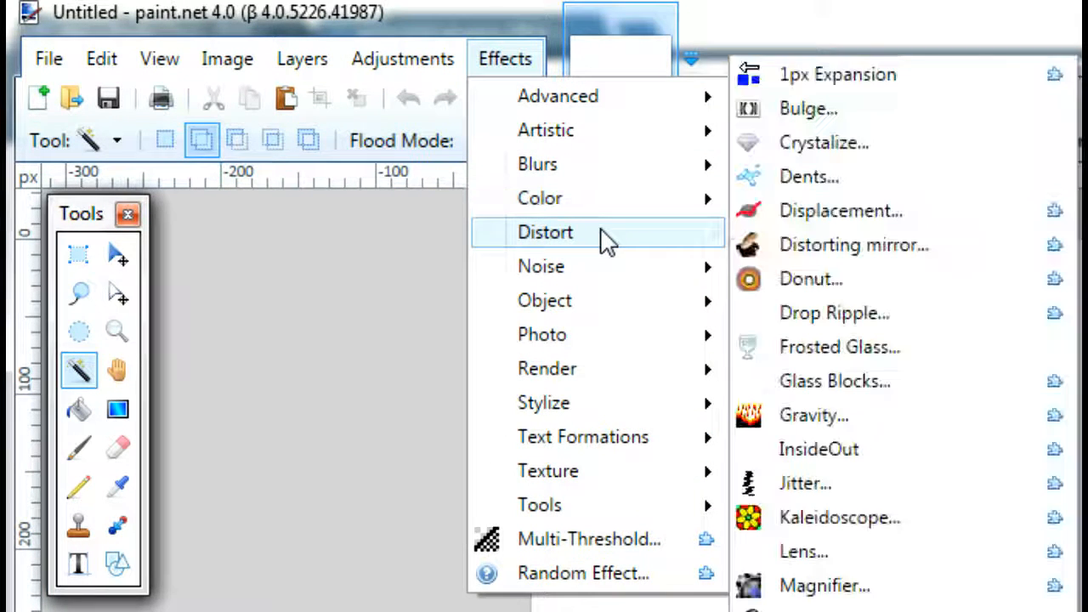
mouse_move(613, 336)
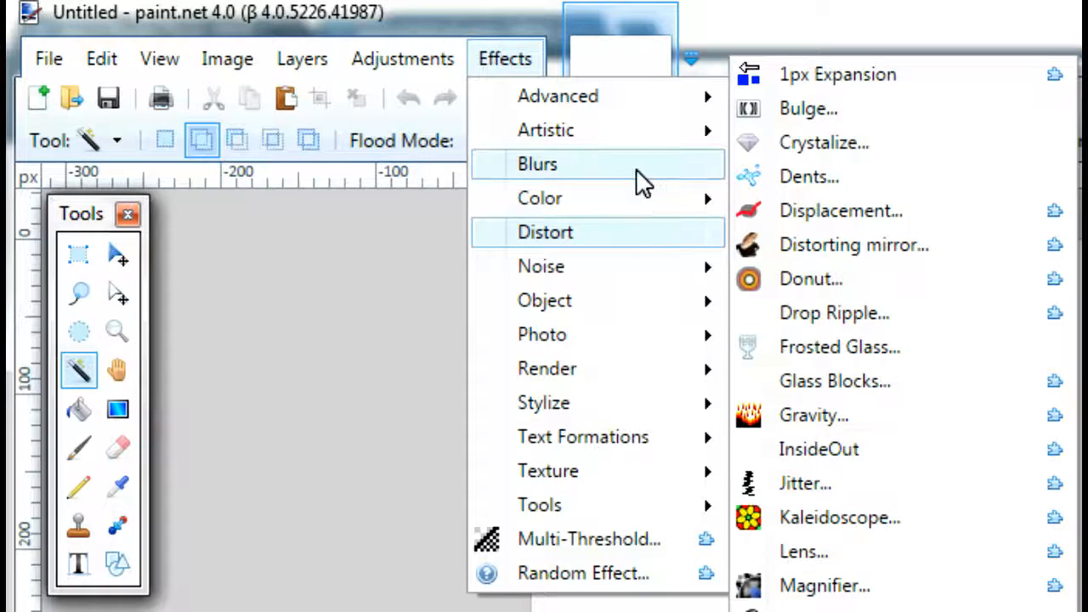
mouse_move(643, 180)
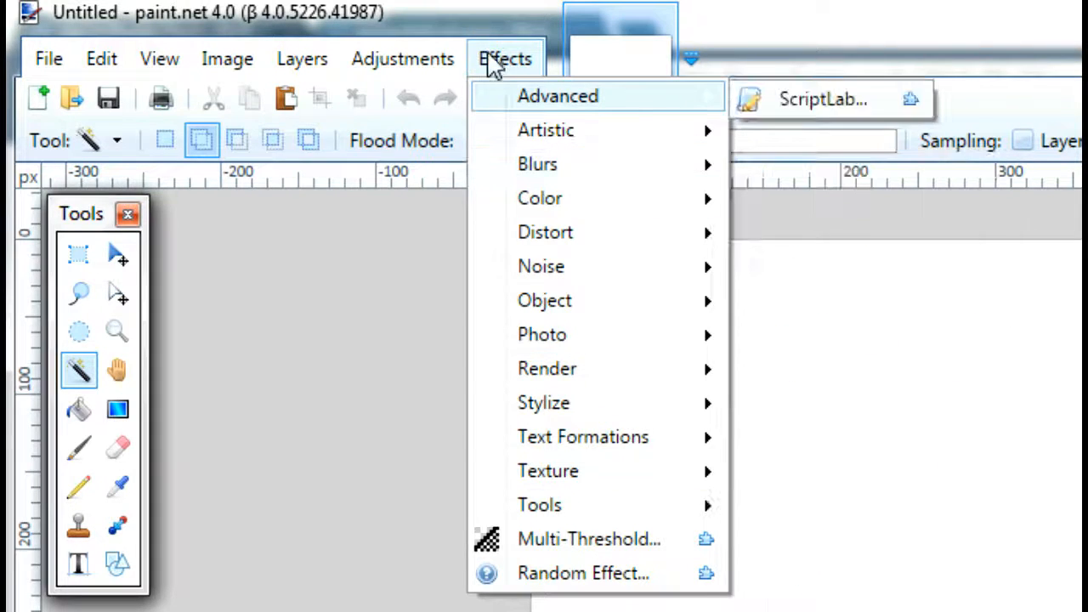
mouse_move(452, 66)
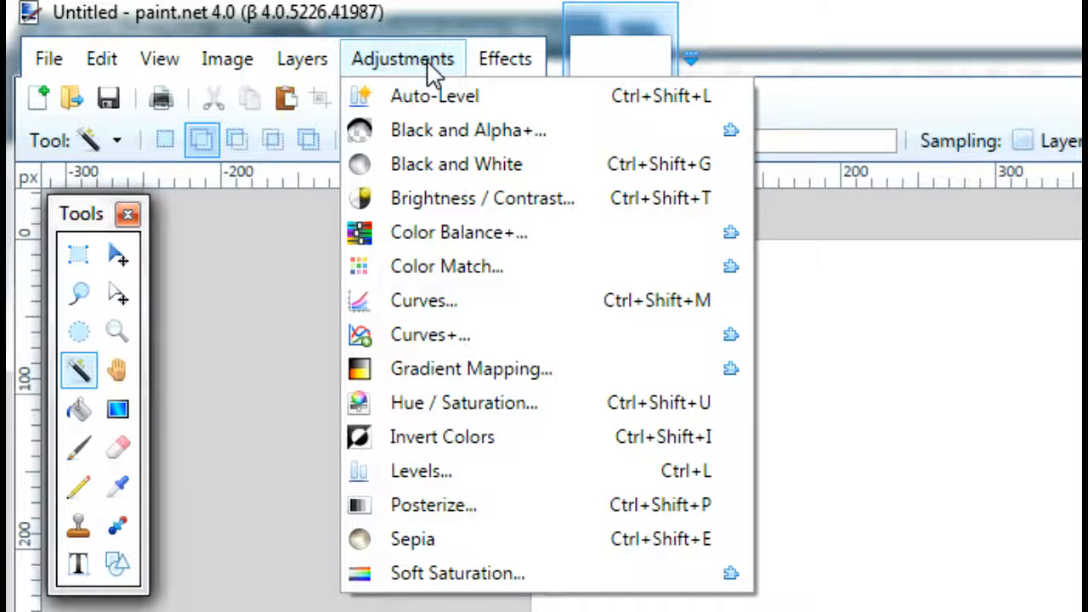
click(761, 37)
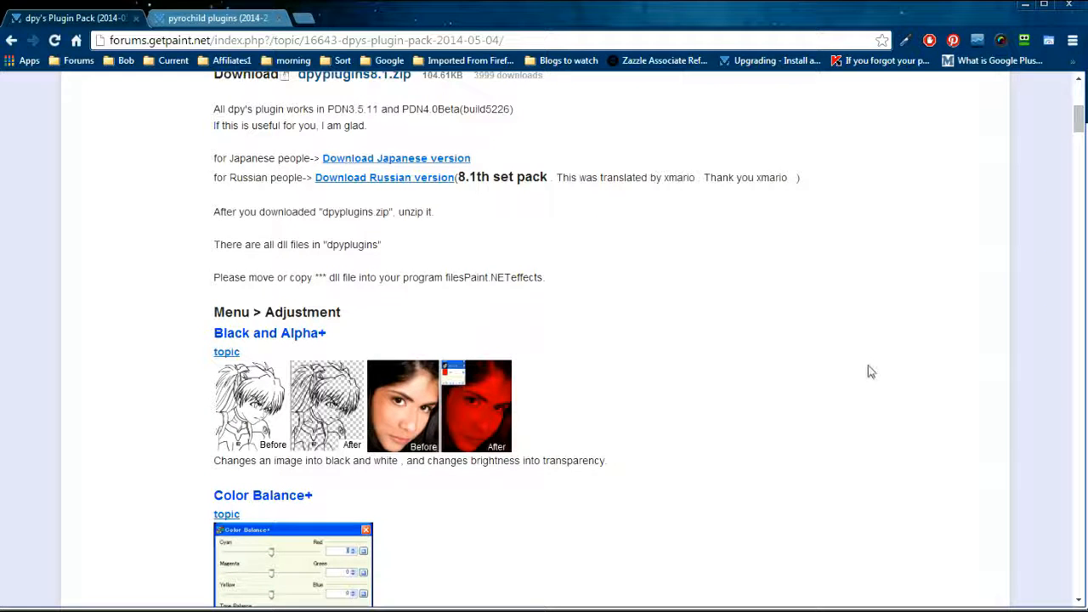
In the browser, review the installation notes and the adjustment, color and distort plugins in the dpy's Plugin Pack forum topic
scroll(869, 369, up, 4)
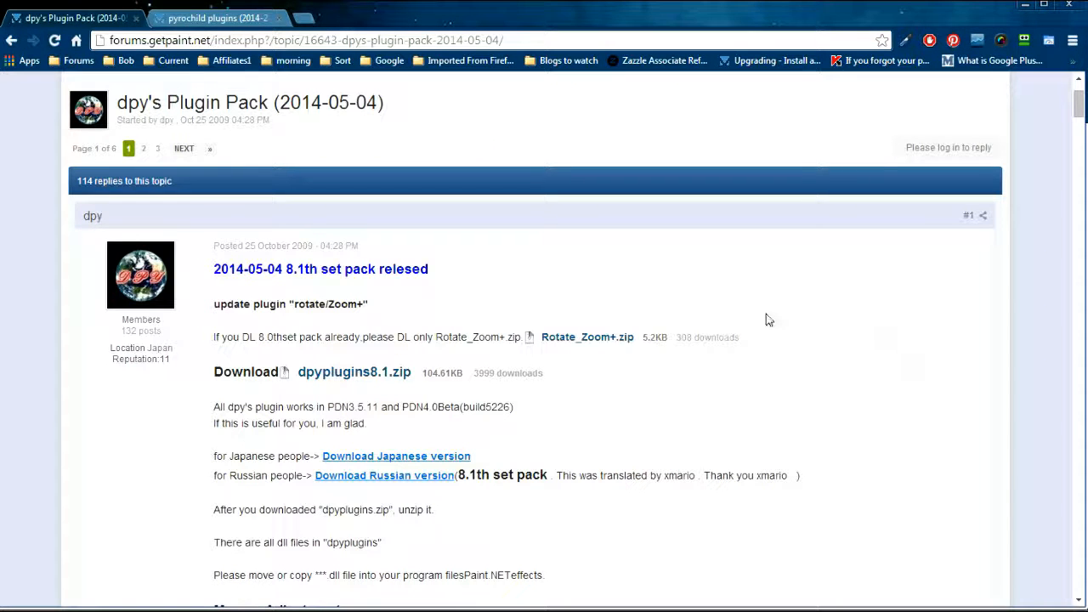
scroll(766, 318, down, 1)
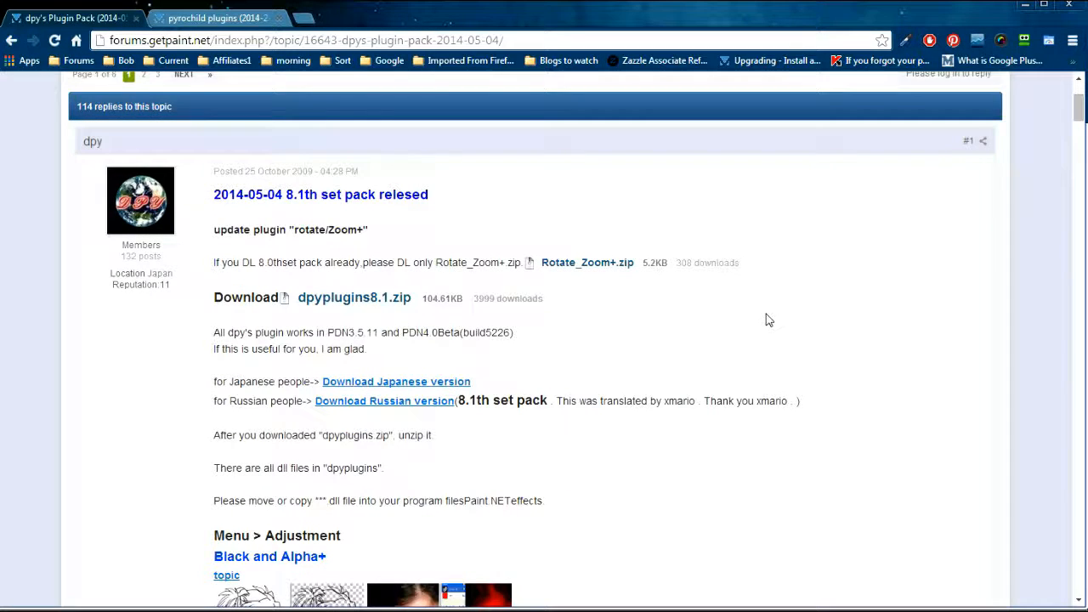
scroll(768, 318, up, 1)
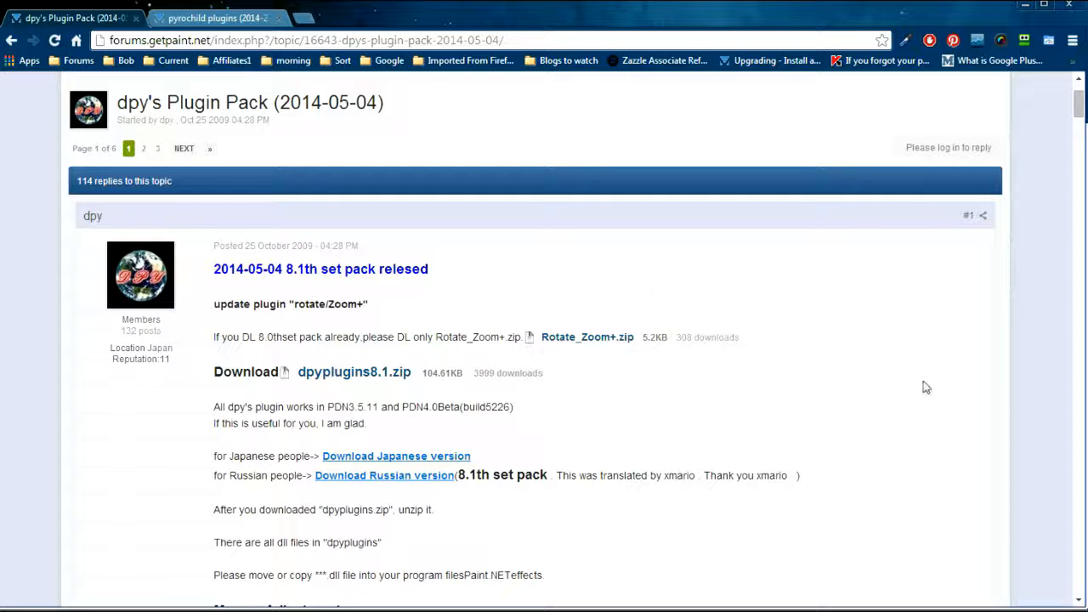
scroll(780, 342, down, 3)
scroll(646, 330, down, 2)
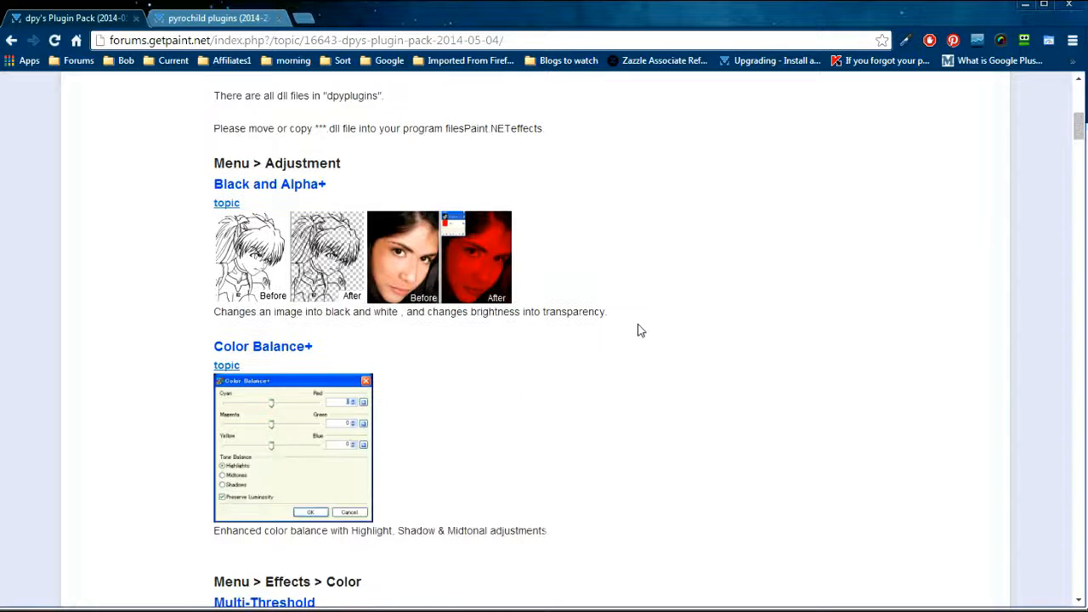
scroll(340, 267, down, 2)
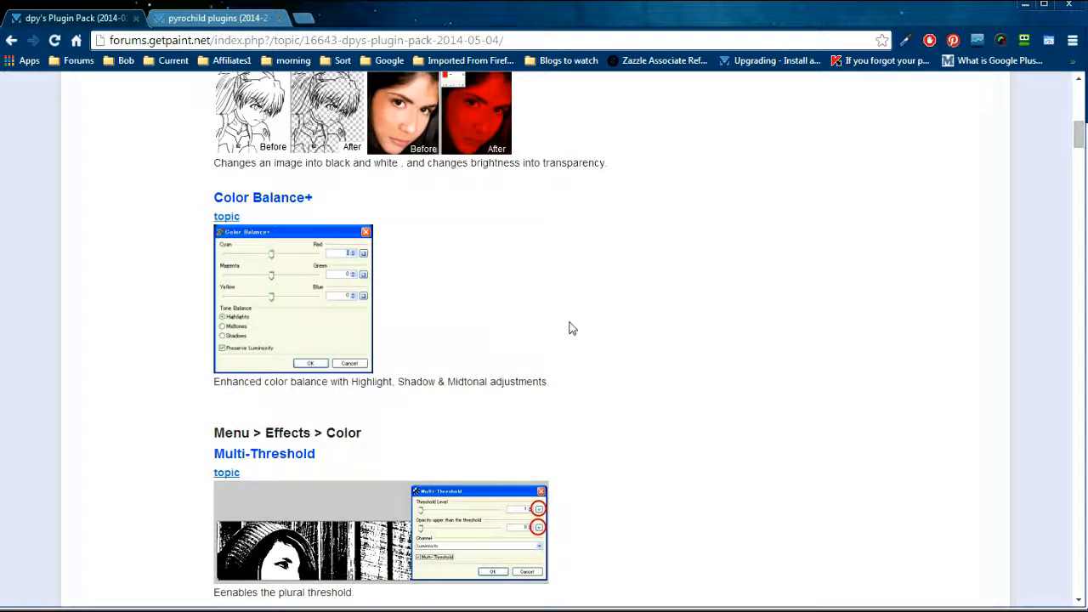
scroll(193, 138, up, 2)
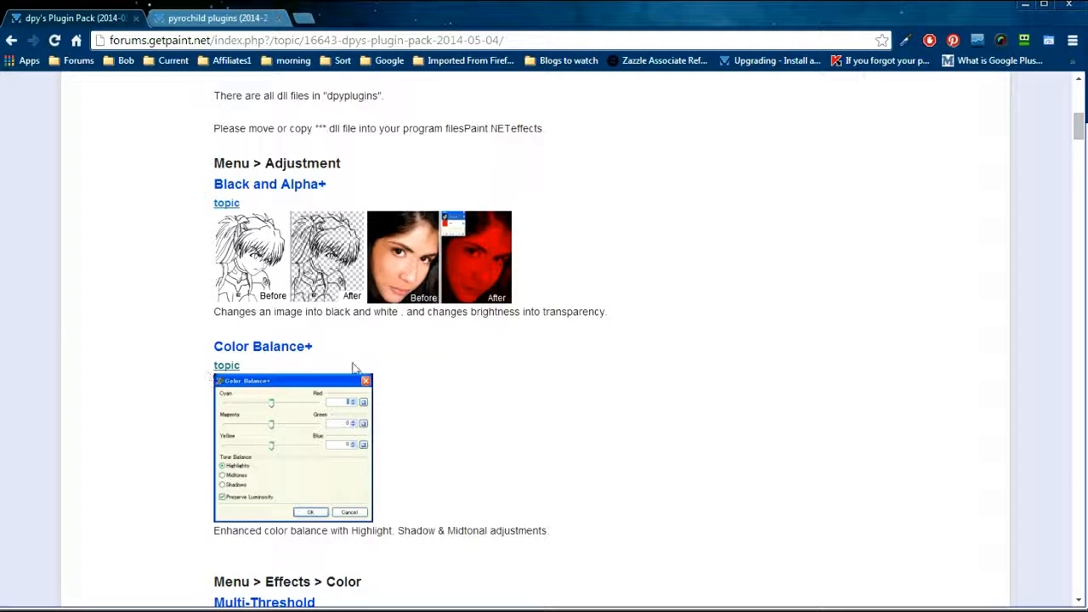
scroll(480, 376, down, 4)
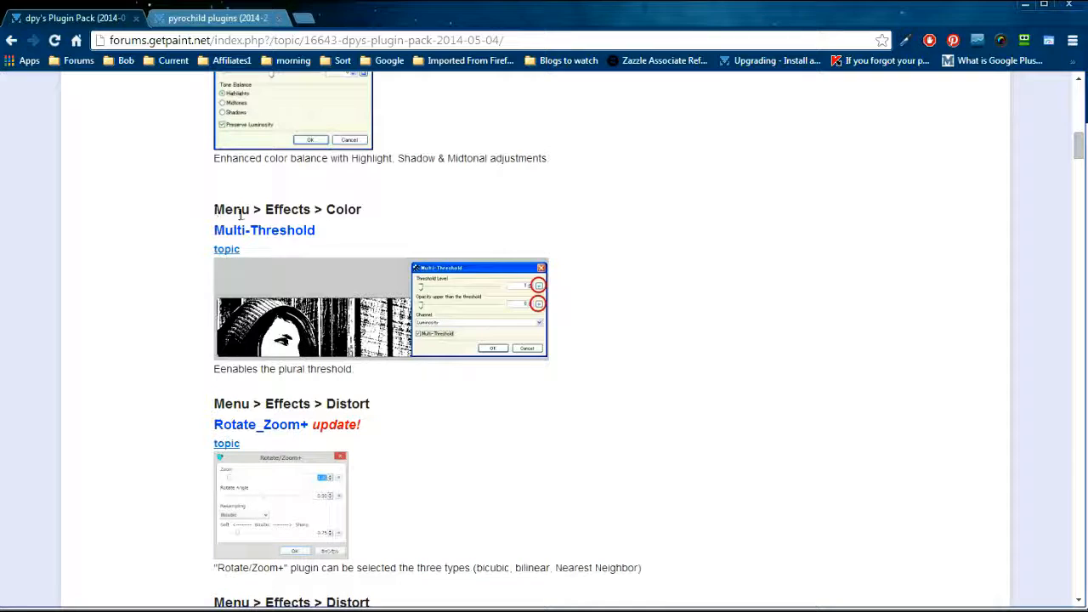
scroll(481, 383, down, 1)
scroll(482, 381, down, 8)
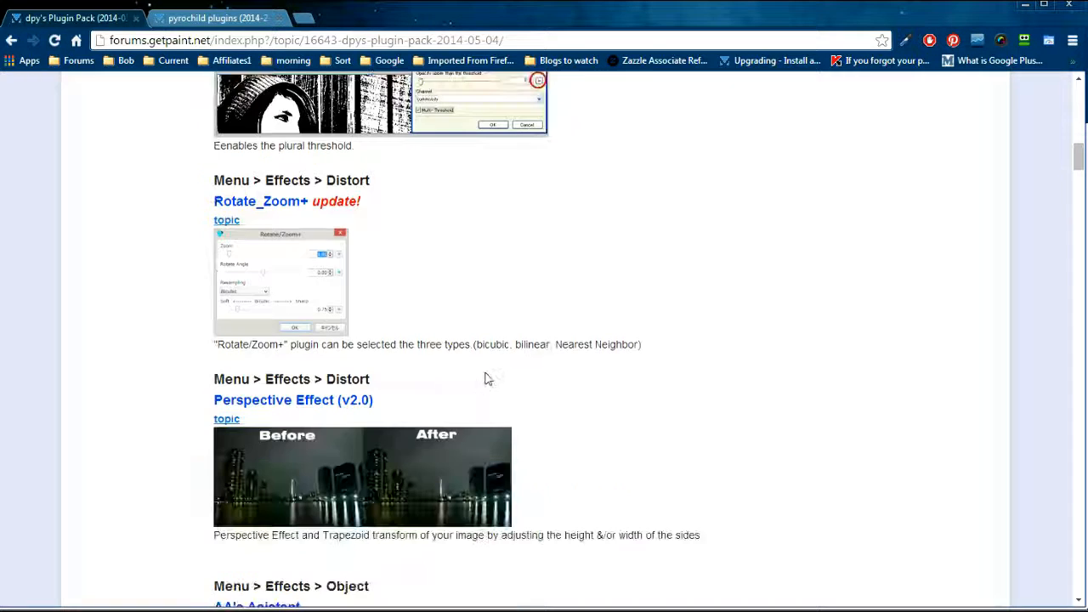
Read through the Metallize and Text Formations plugins in dpy's pack, including Text+, Circle Text, Rotate Text, Spiral Text and Wave Text
scroll(485, 377, down, 3)
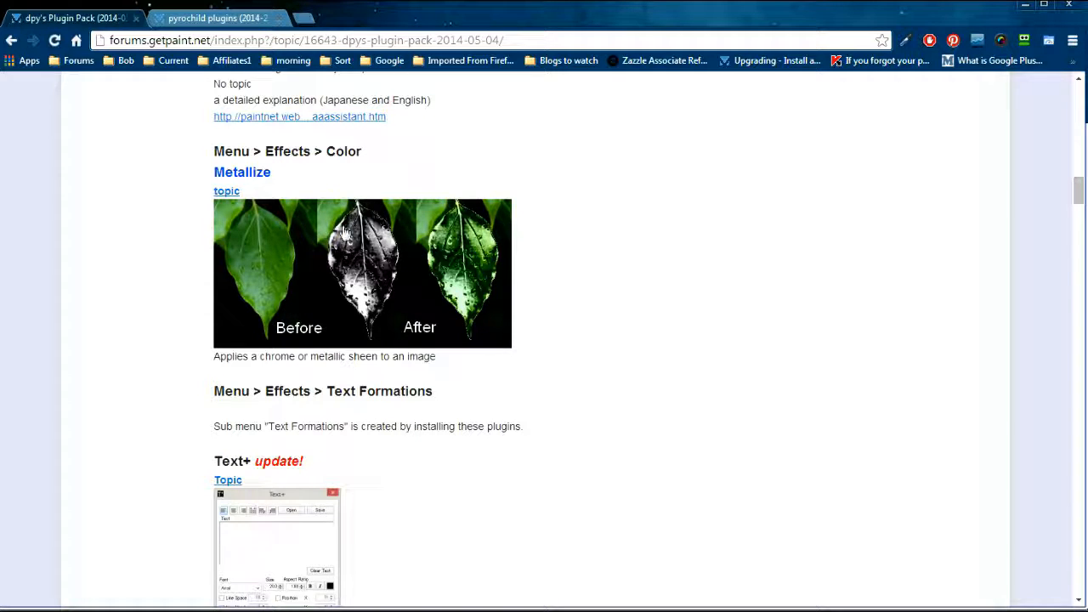
scroll(535, 327, down, 2)
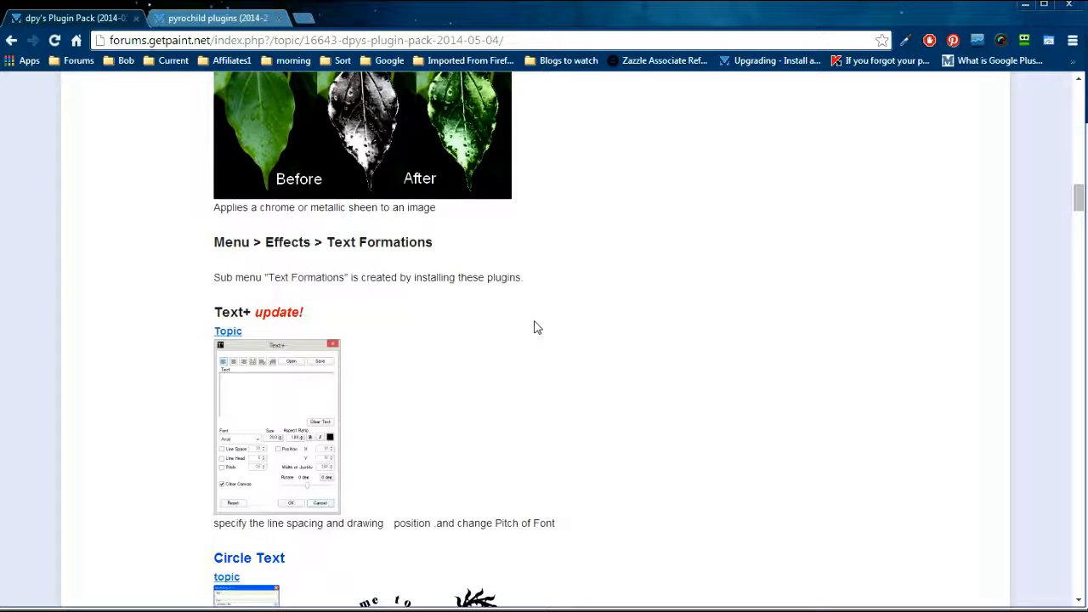
scroll(447, 360, down, 3)
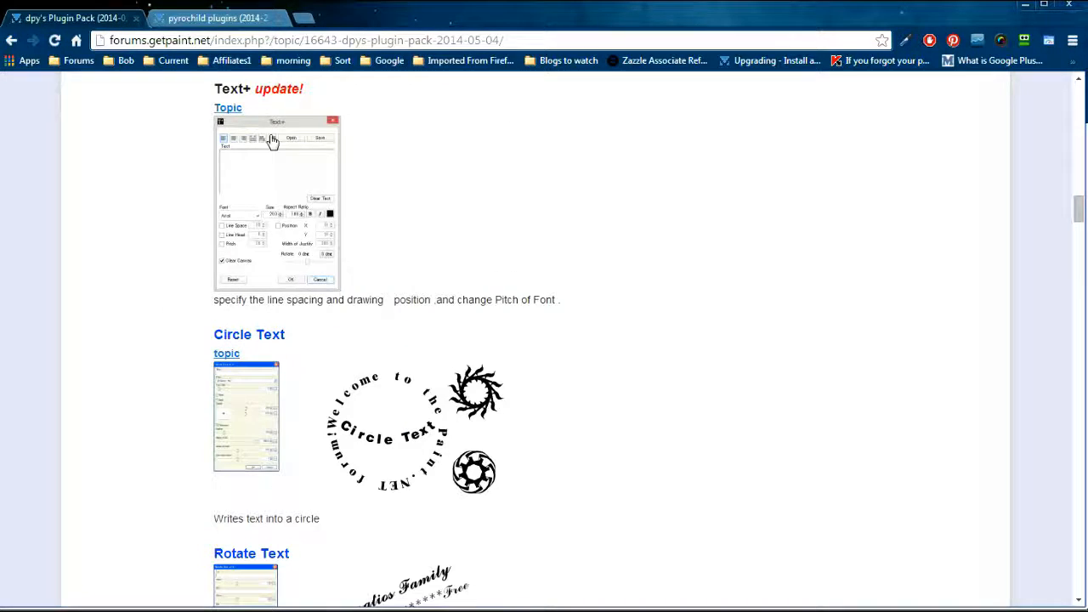
scroll(389, 454, down, 2)
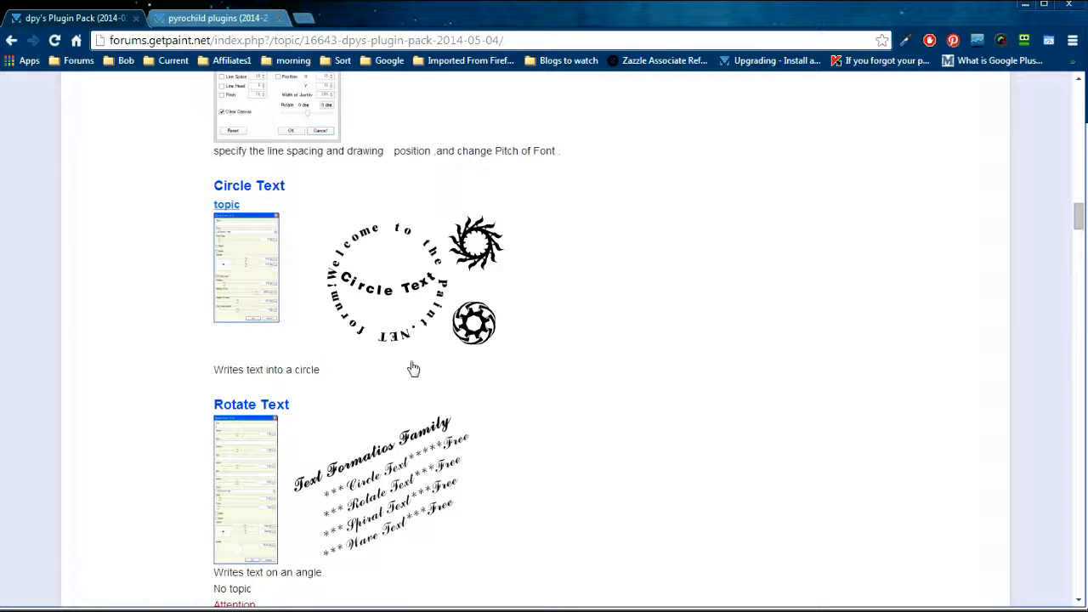
scroll(413, 368, down, 2)
scroll(414, 368, up, 2)
scroll(408, 412, down, 2)
scroll(514, 388, down, 4)
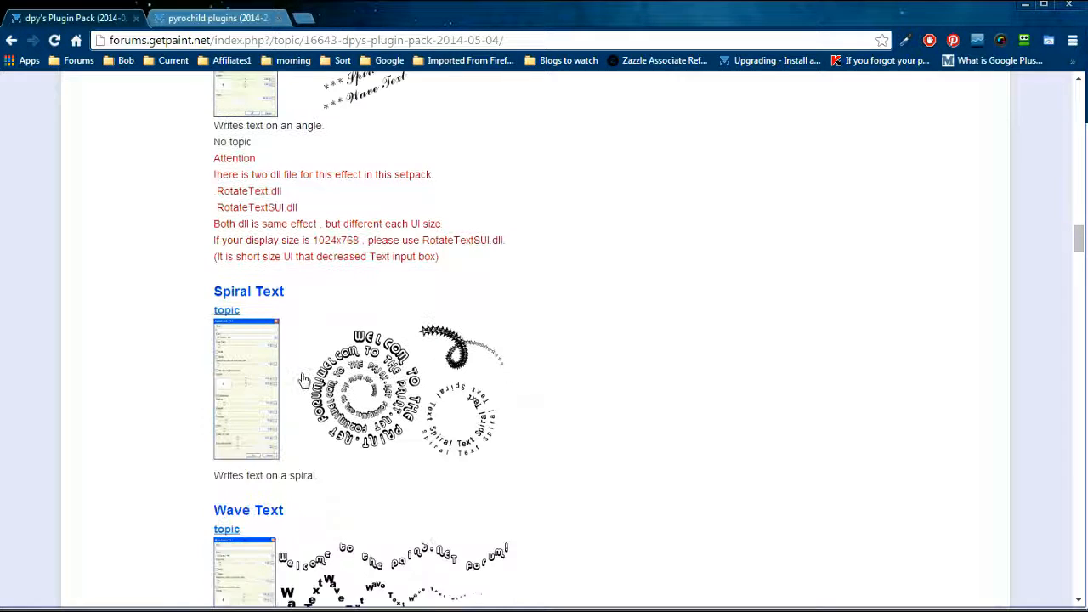
scroll(486, 406, down, 2)
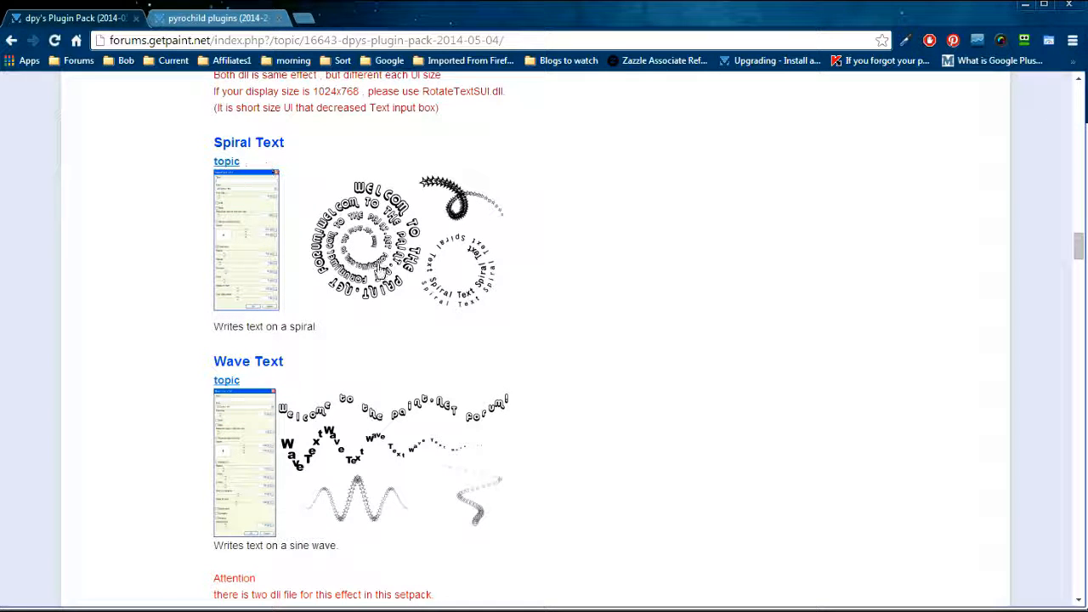
Go back to the dpyplugins8.1.zip download link in dpy's first post, and bring up the pyrochild plugins topic
scroll(401, 282, up, 3)
scroll(407, 286, up, 20)
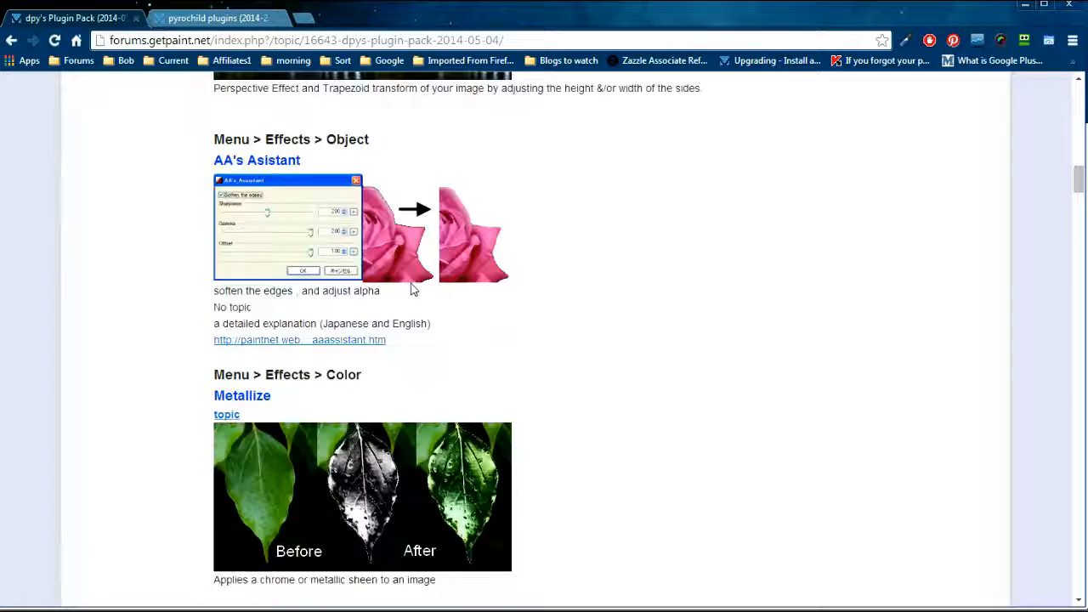
scroll(413, 293, up, 15)
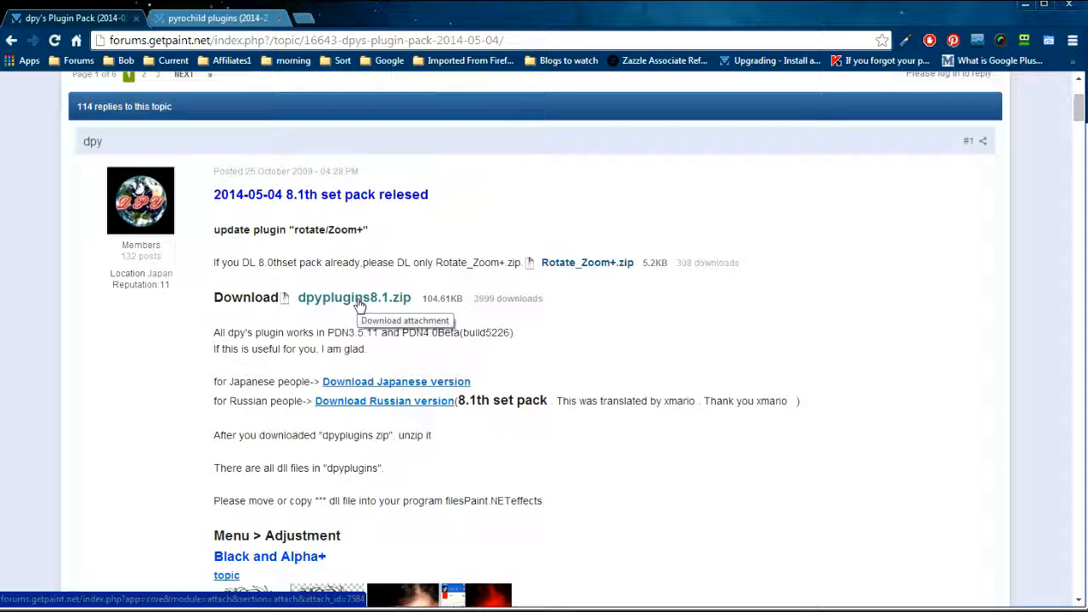
click(359, 303)
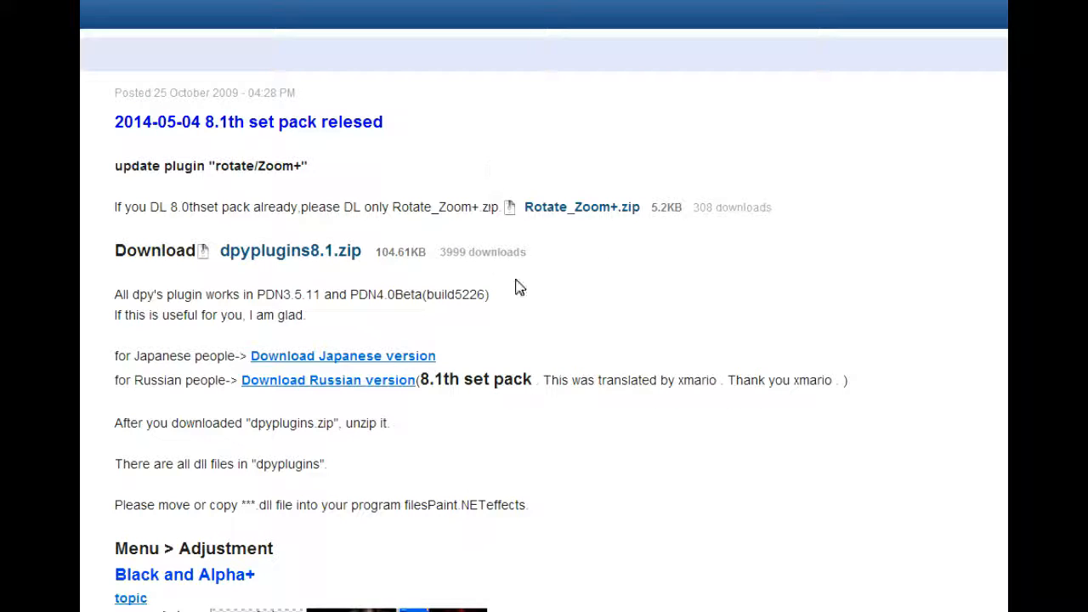
click(289, 253)
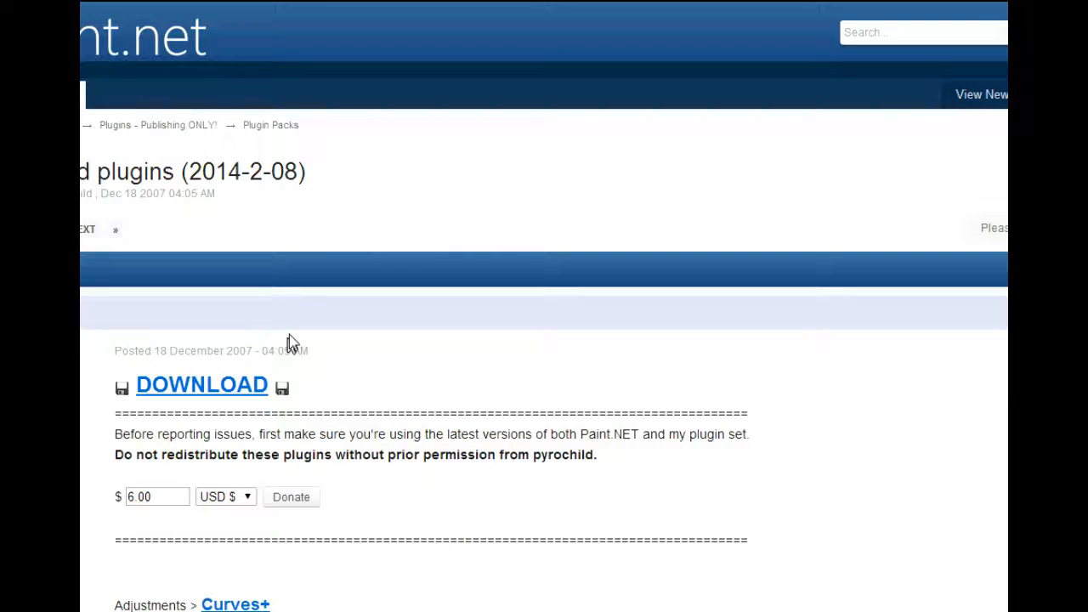
Review the pyrochild plugin list and its download links, from Curves+ and Borders N' Shapes through Liquify and Grid Warp
scroll(370, 332, down, 1)
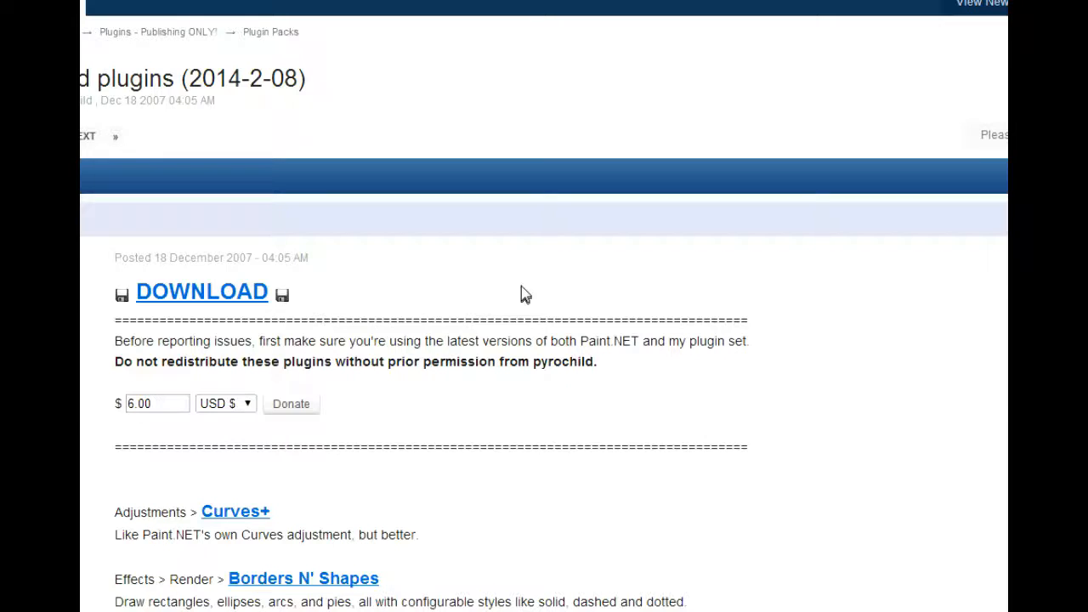
scroll(620, 366, down, 2)
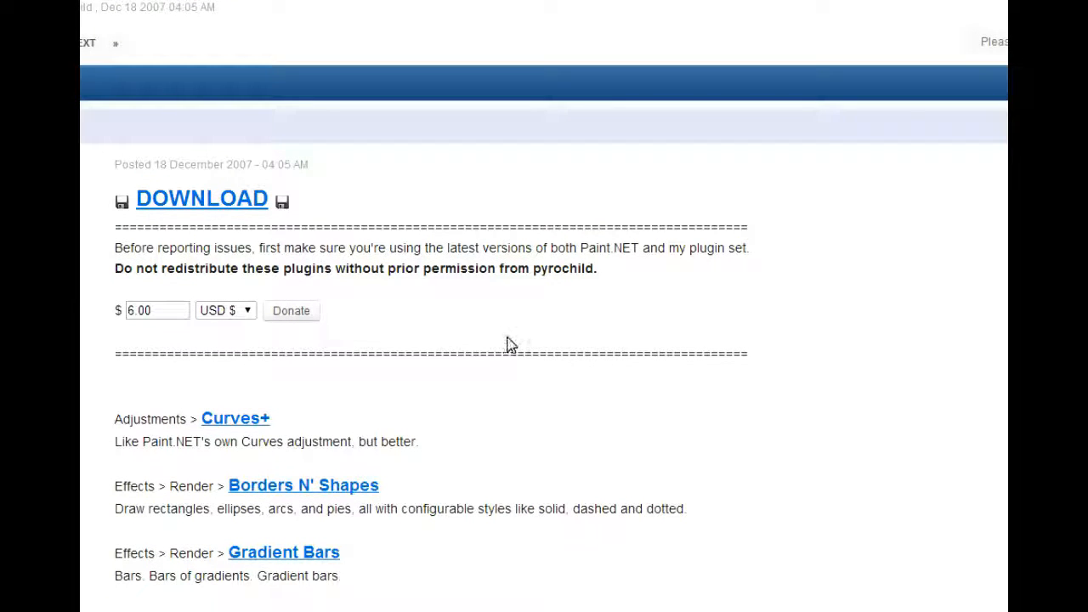
scroll(509, 343, down, 4)
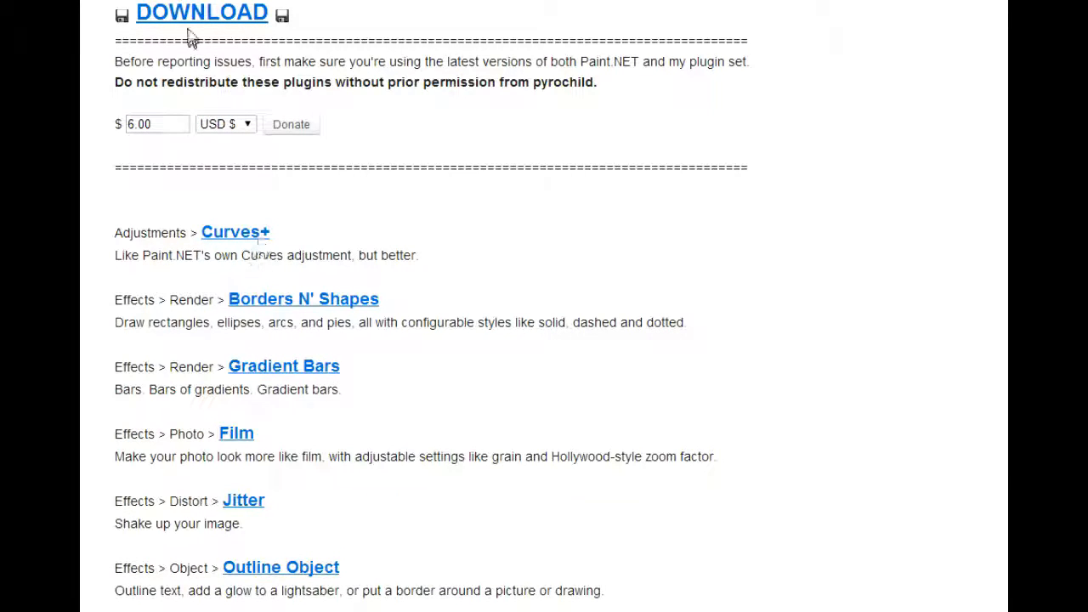
scroll(274, 333, down, 2)
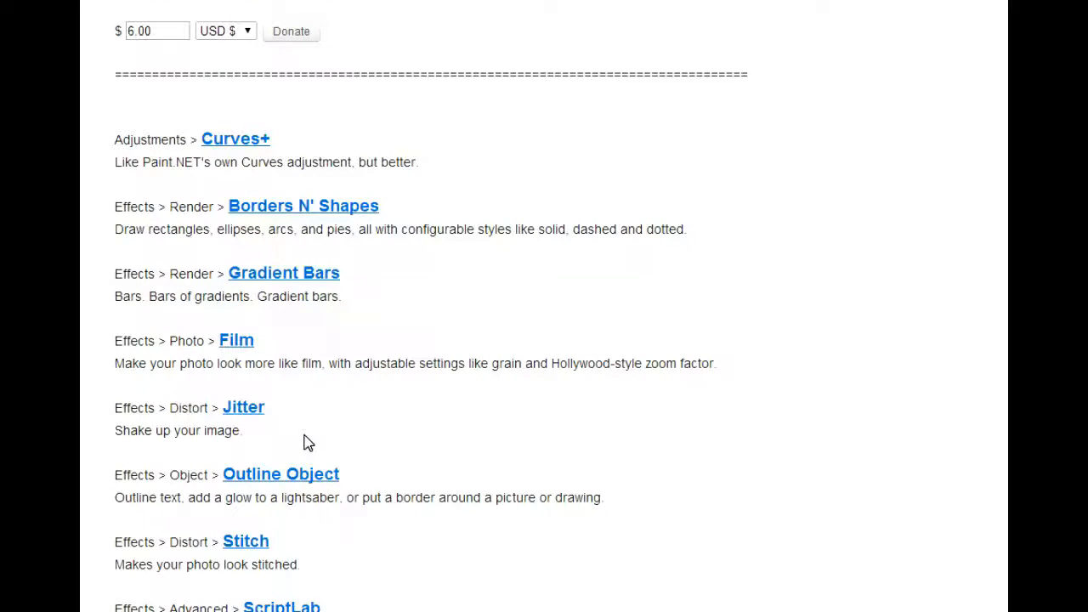
scroll(323, 430, down, 4)
scroll(330, 374, up, 2)
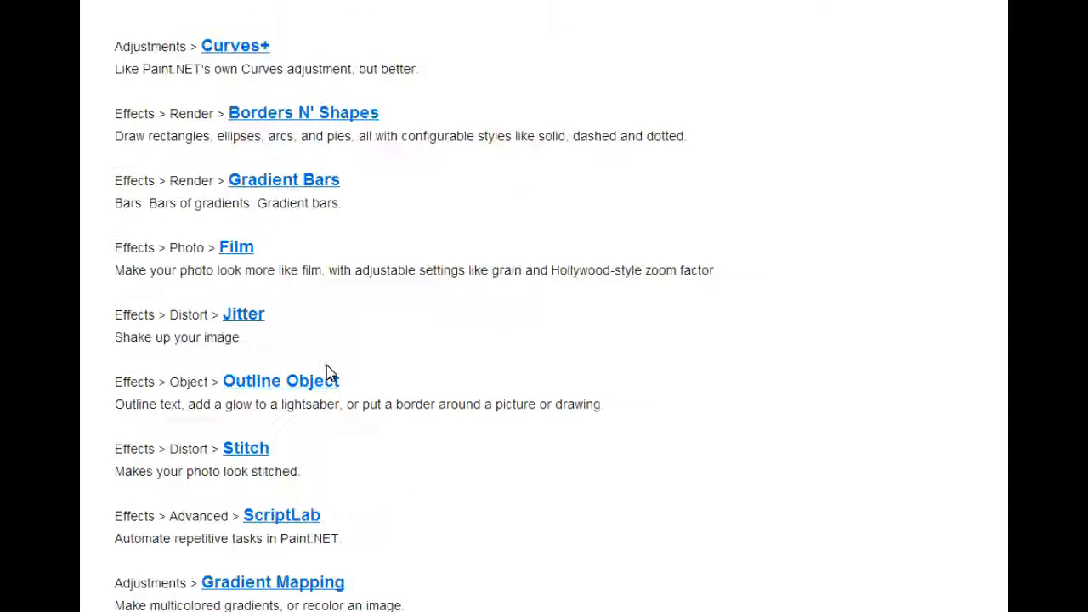
scroll(327, 364, down, 4)
scroll(327, 364, down, 8)
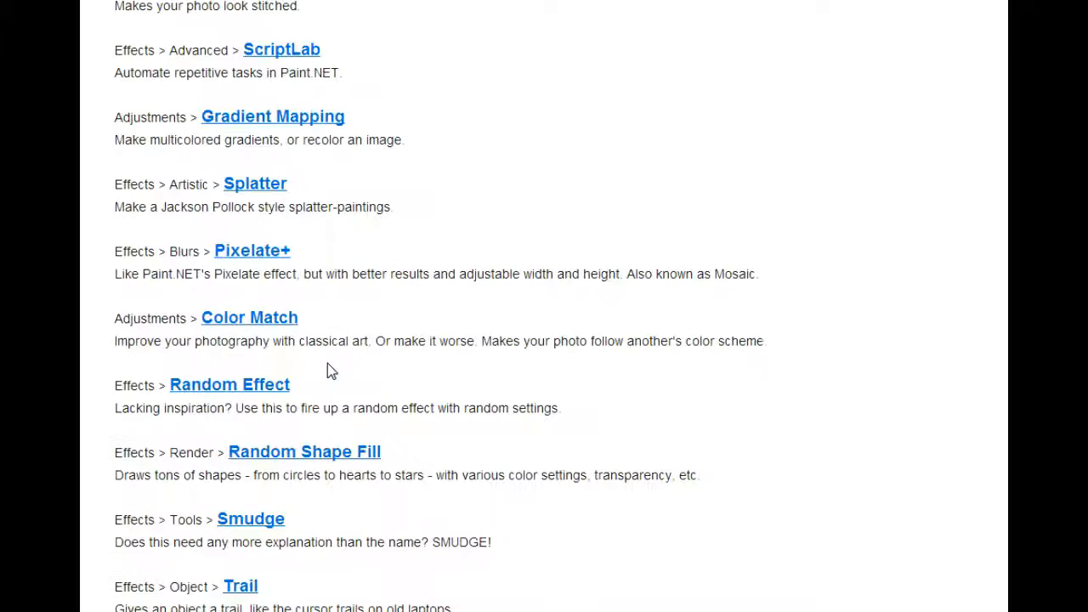
scroll(327, 363, down, 6)
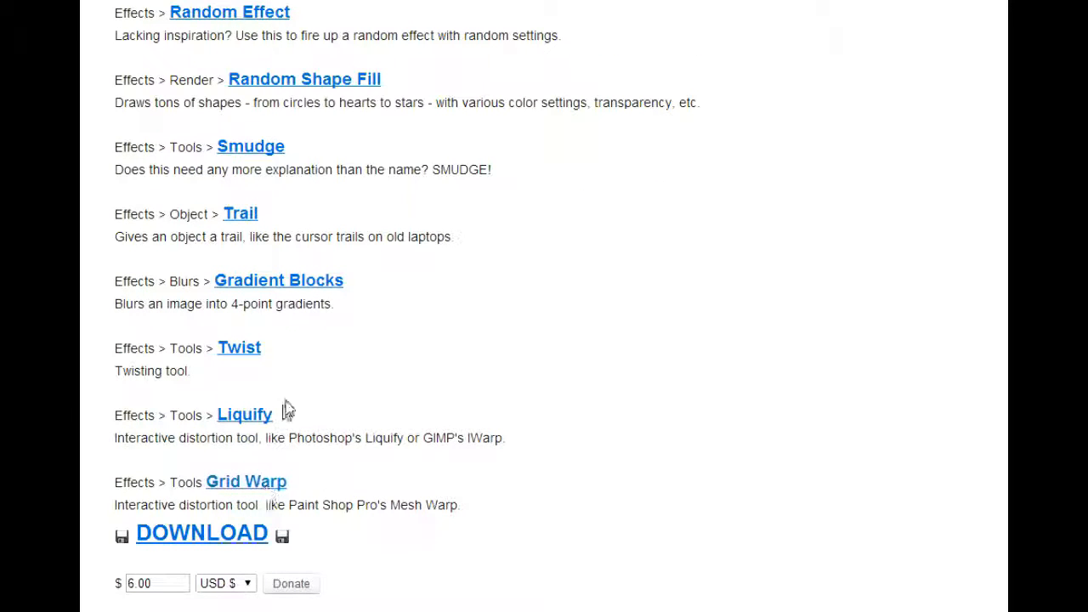
scroll(304, 393, up, 2)
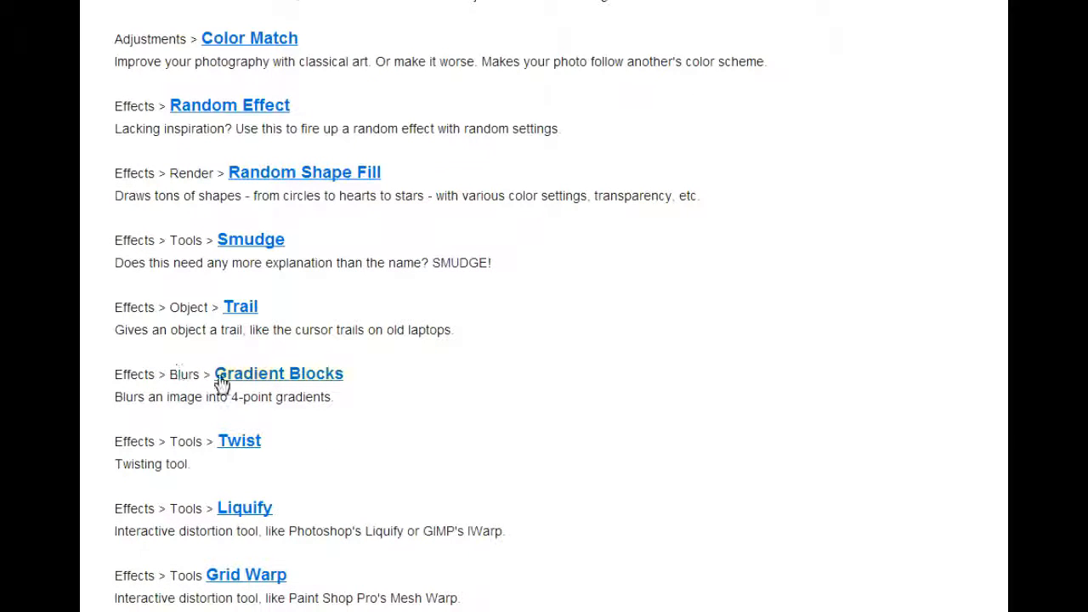
scroll(340, 371, up, 8)
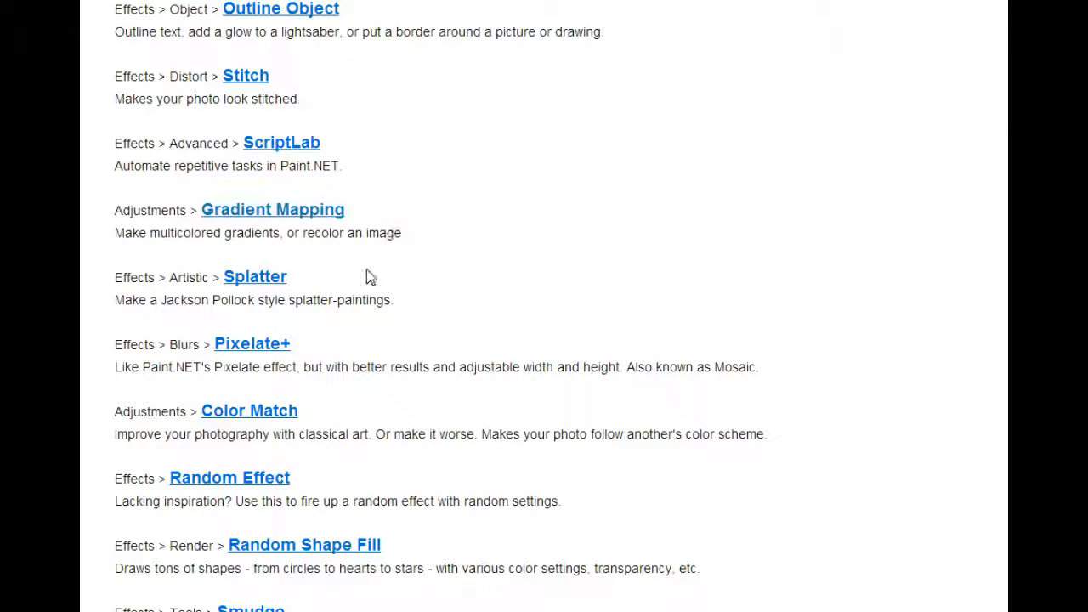
Go back up through the pyrochild plugin list to the DOWNLOAD link at the start of the first post
scroll(433, 348, up, 6)
scroll(445, 397, up, 2)
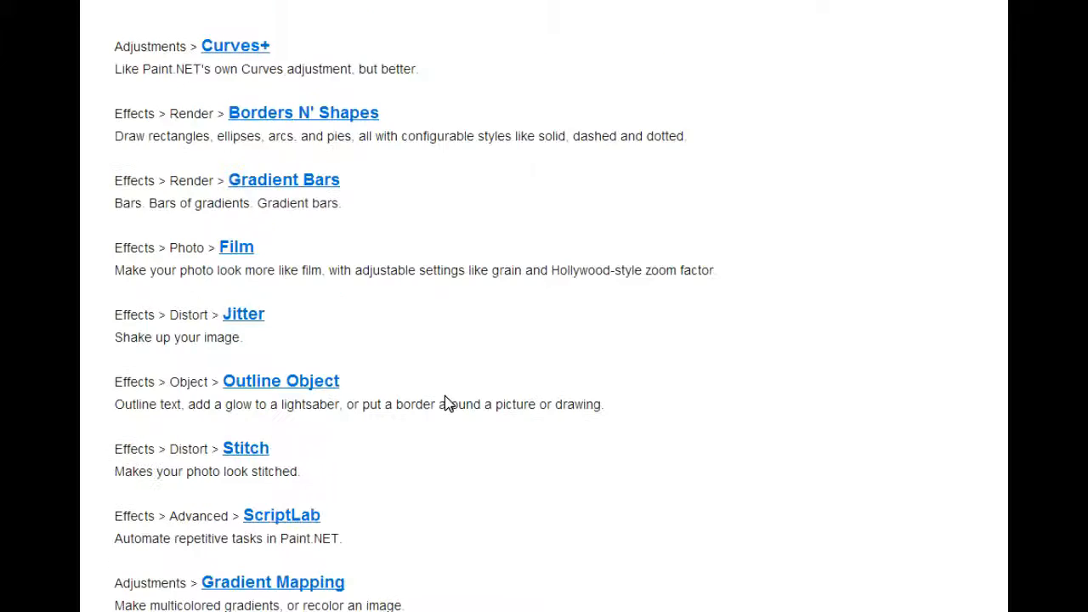
scroll(444, 396, up, 4)
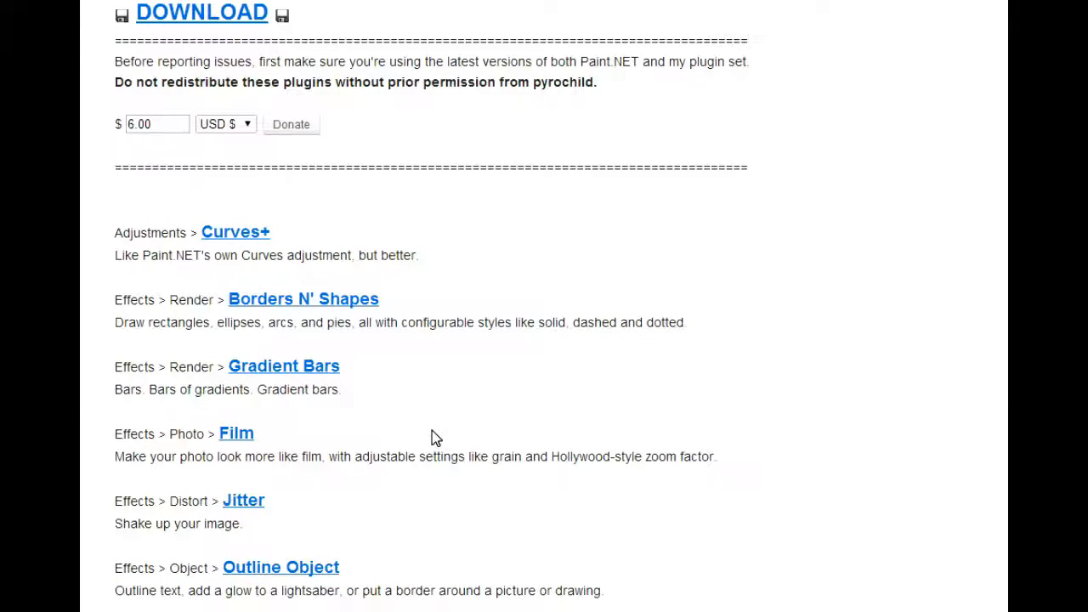
scroll(432, 428, up, 4)
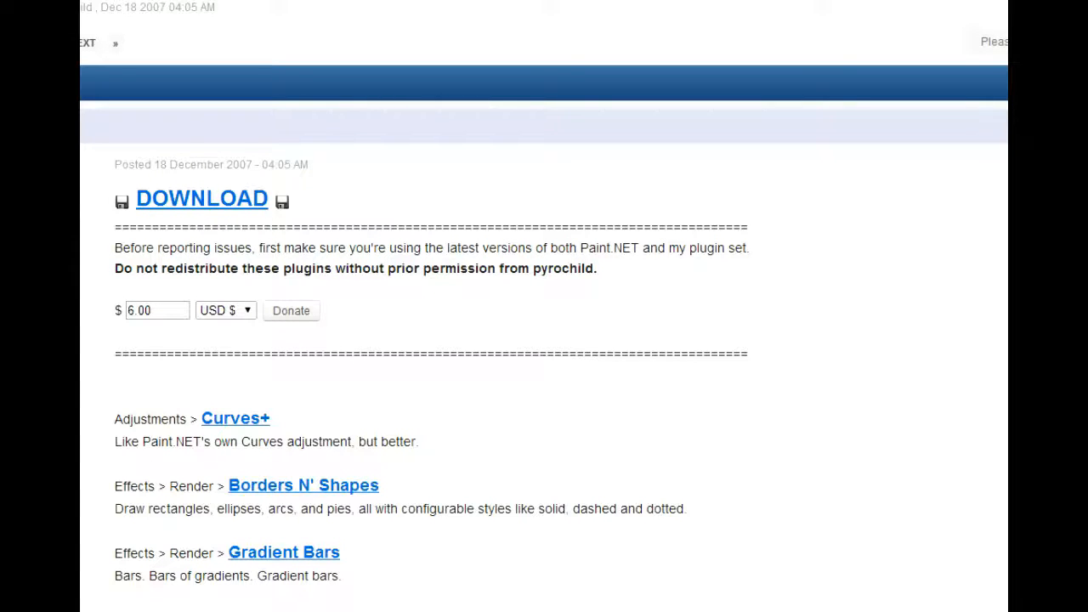
Switch to Windows Explorer and show the contents of the Downloads folder
click(366, 610)
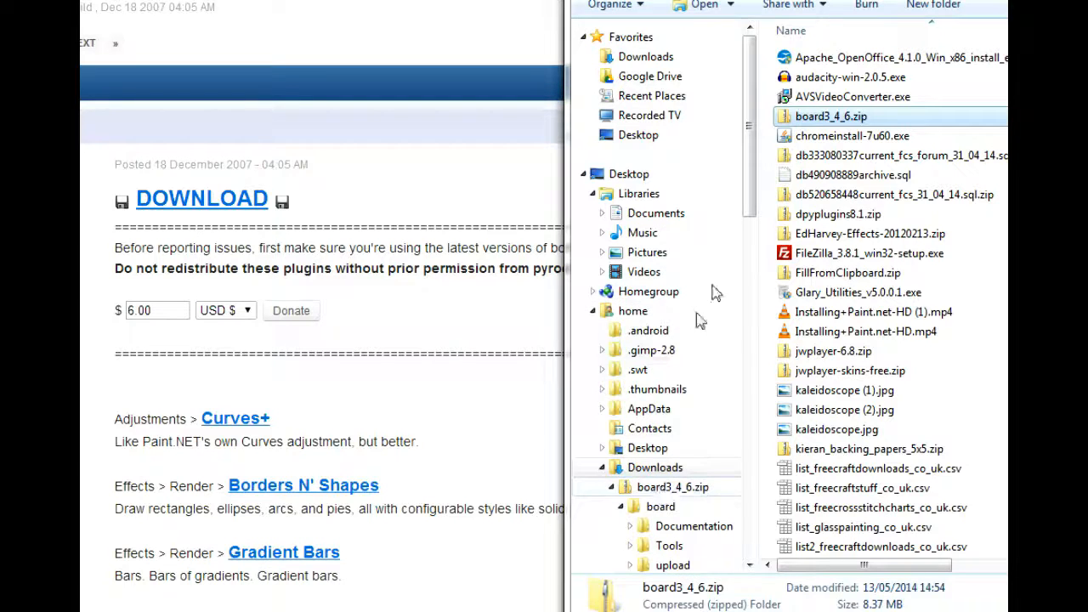
drag(738, 204, 753, 260)
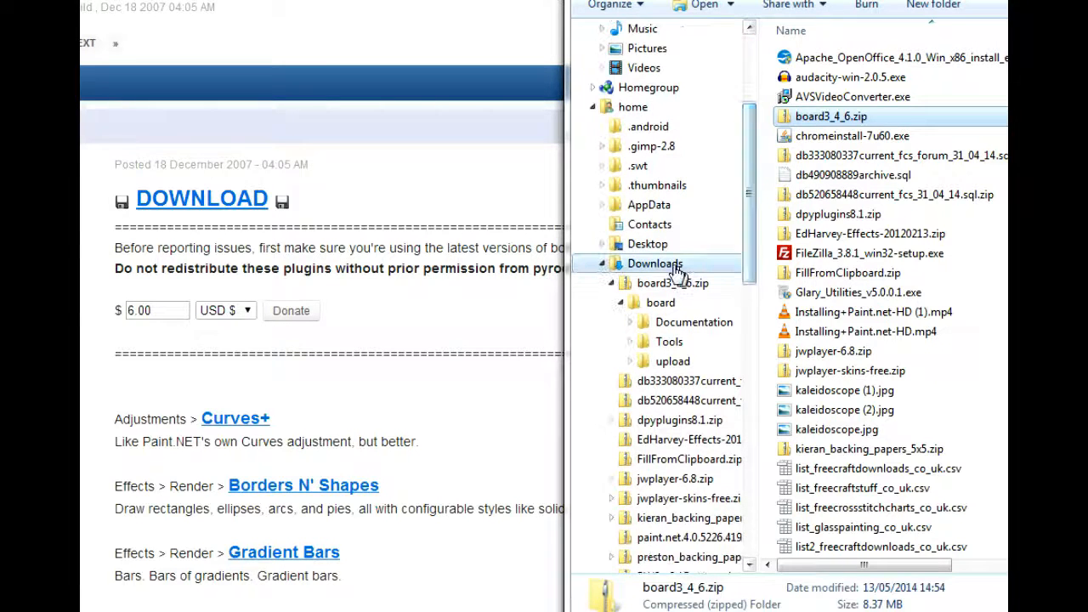
click(663, 268)
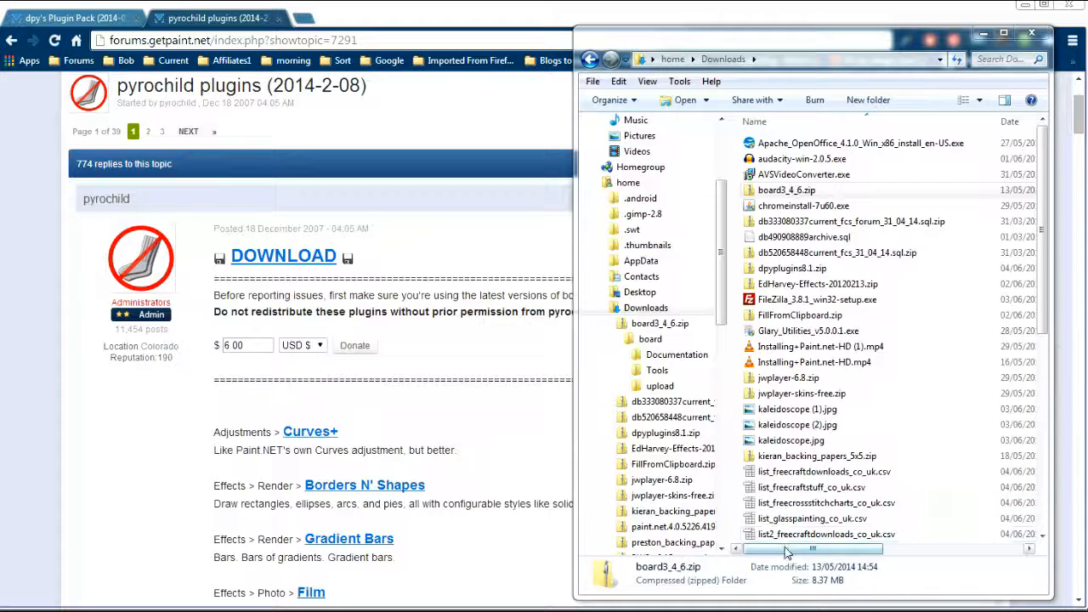
Locate the pyrochild.2014-2-08.zip and dpyplugins8.1.zip downloads, and open the dpyplugins8.1 folder inside dpyplugins8.1.zip
drag(792, 549, 733, 551)
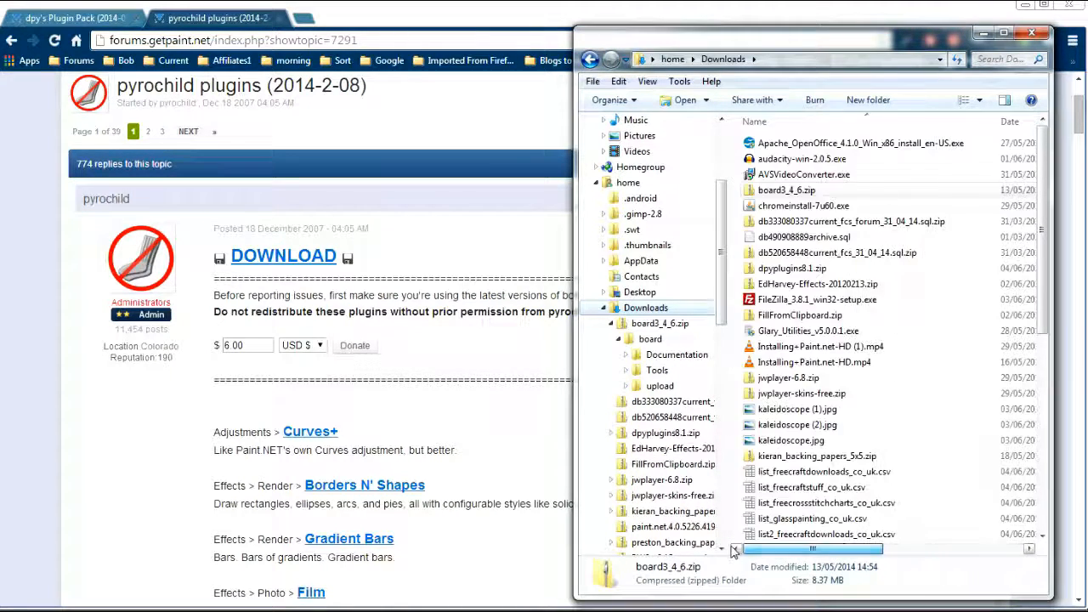
scroll(680, 425, down, 5)
click(797, 473)
scroll(797, 478, down, 3)
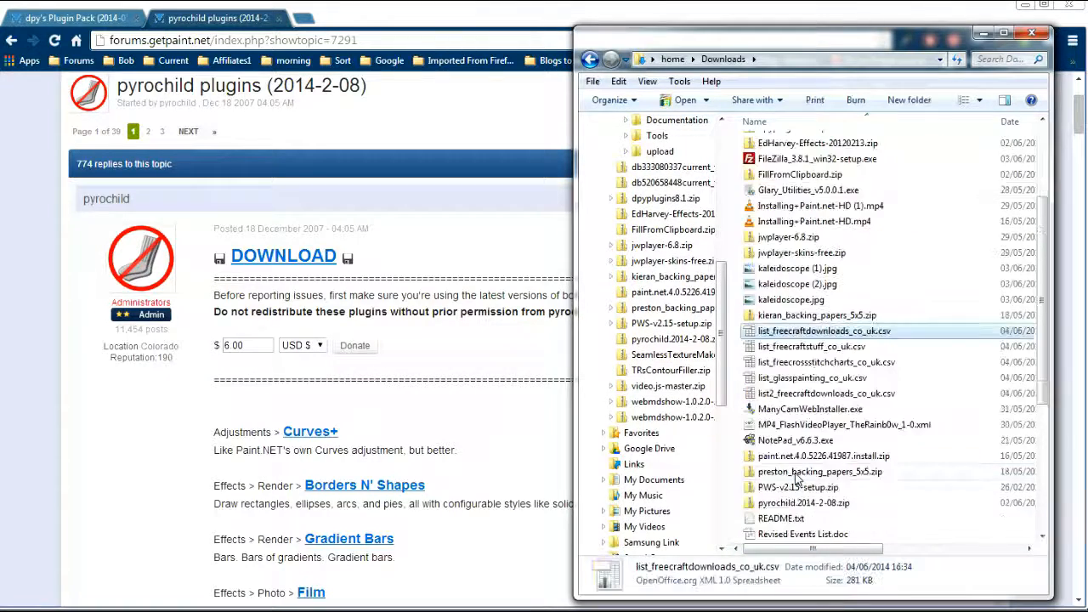
scroll(796, 477, down, 2)
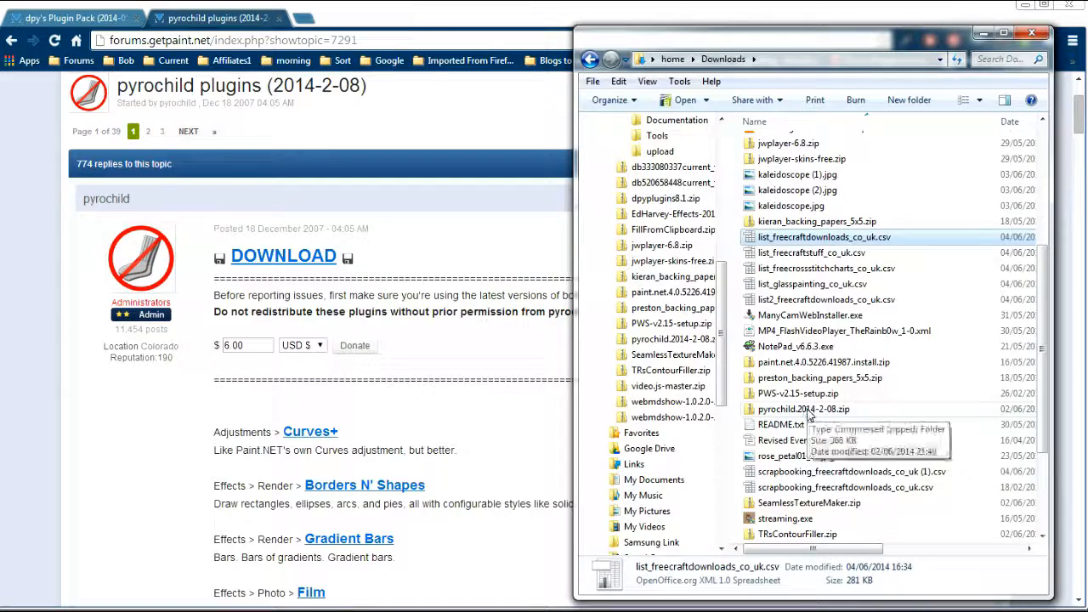
scroll(806, 411, up, 3)
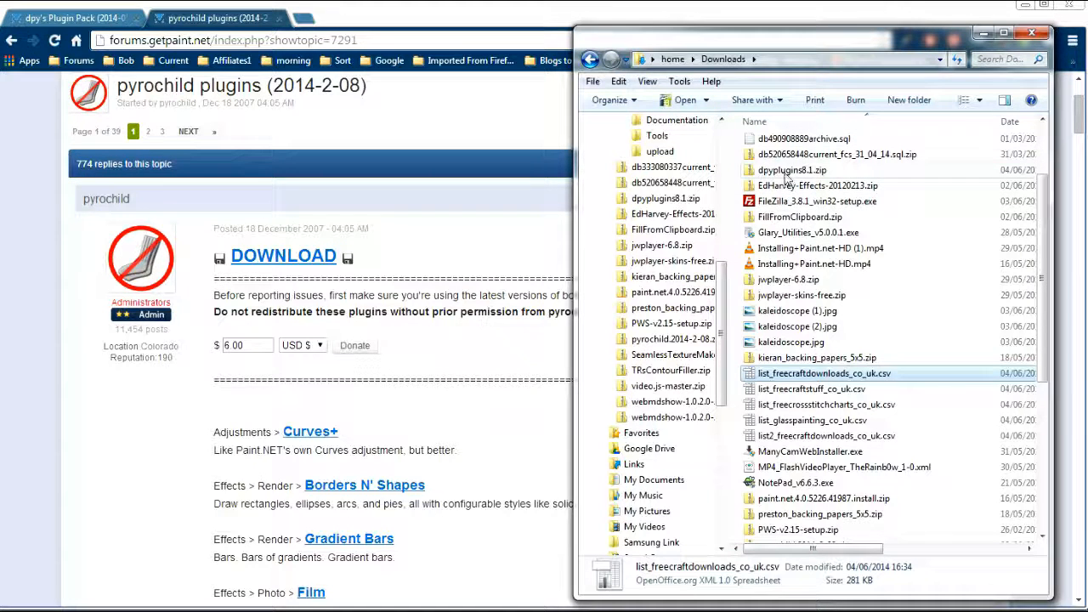
double_click(786, 172)
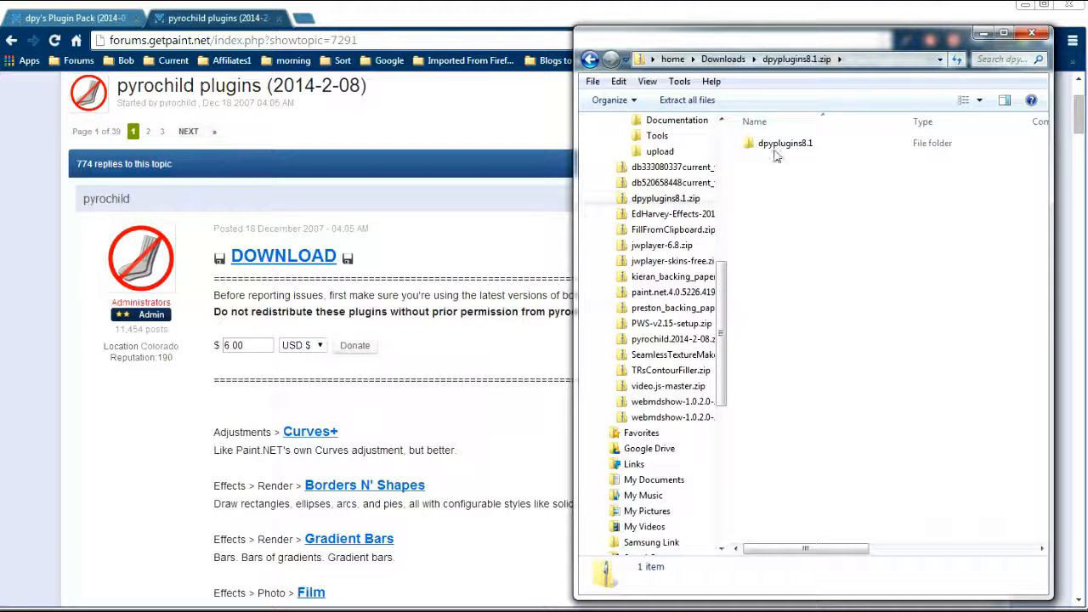
double_click(782, 149)
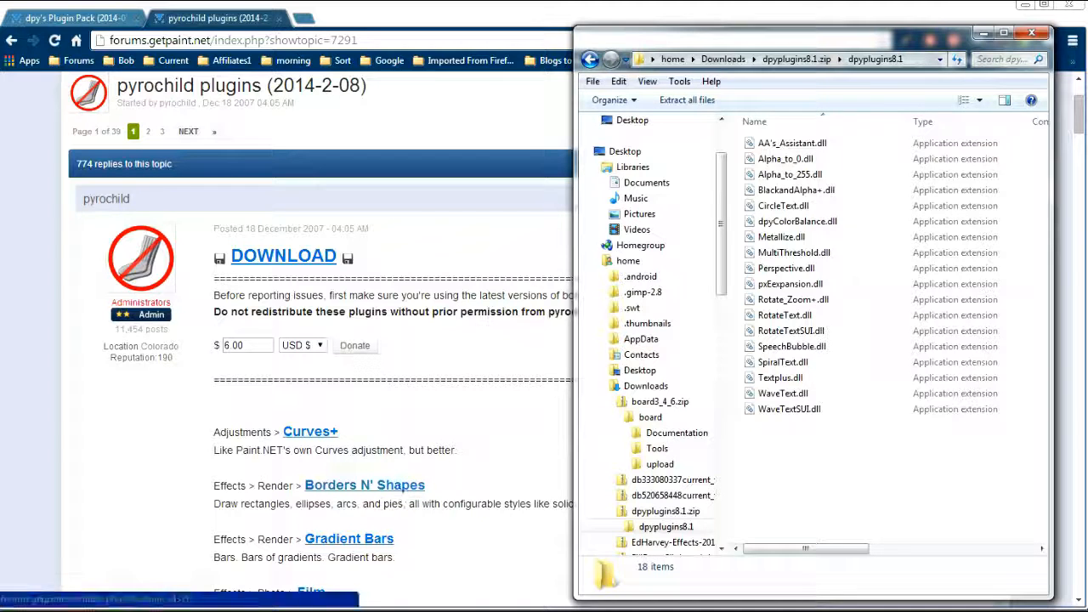
In a second Explorer window, go to the Effects folder under C:, Program Files, paint4net
mouse_move(389, 596)
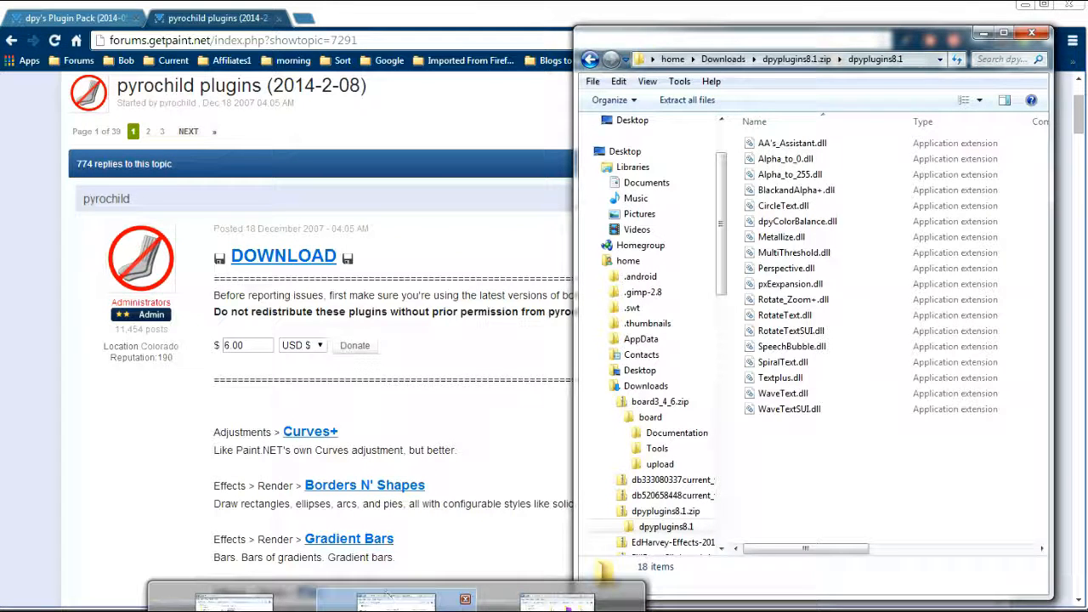
click(233, 601)
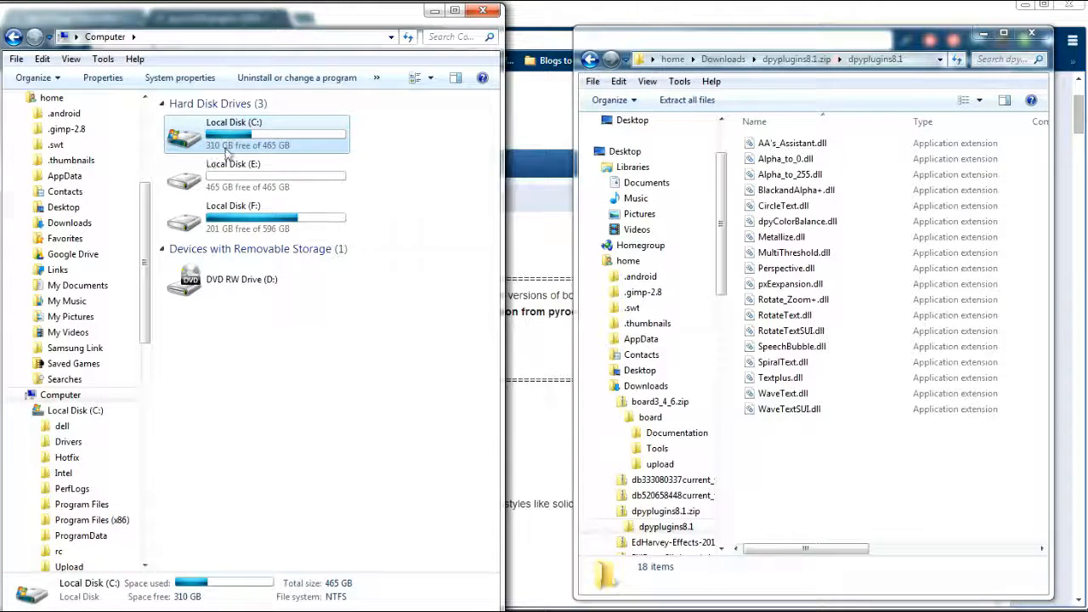
double_click(192, 143)
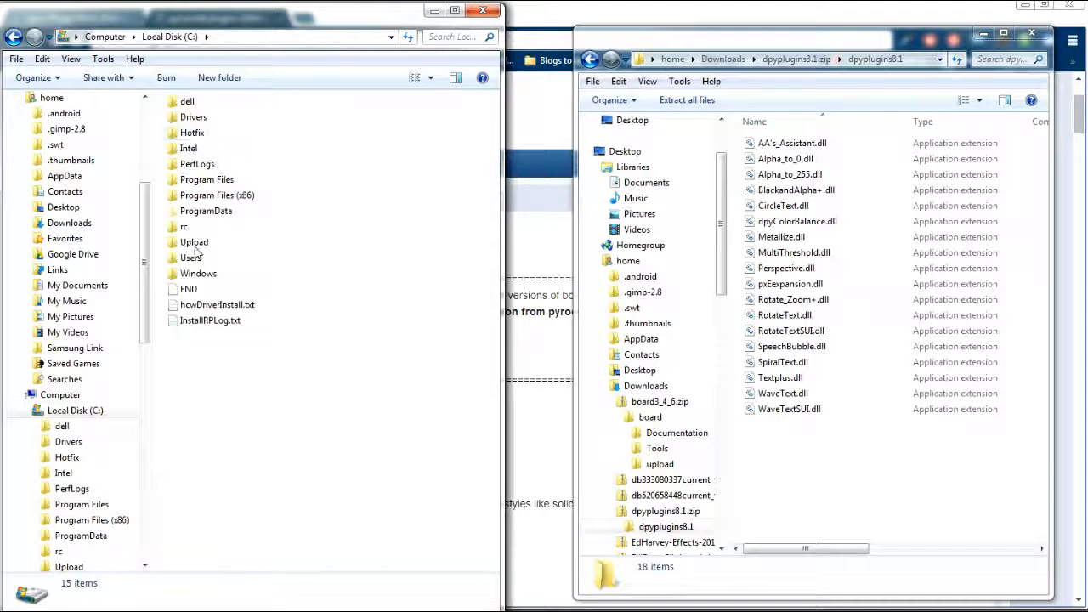
double_click(207, 182)
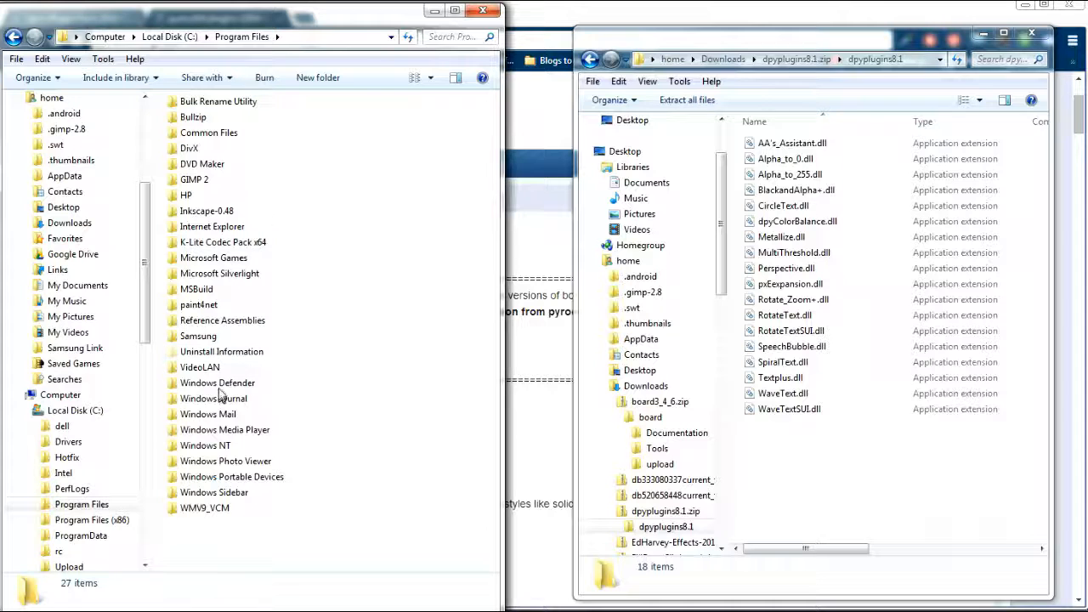
double_click(201, 308)
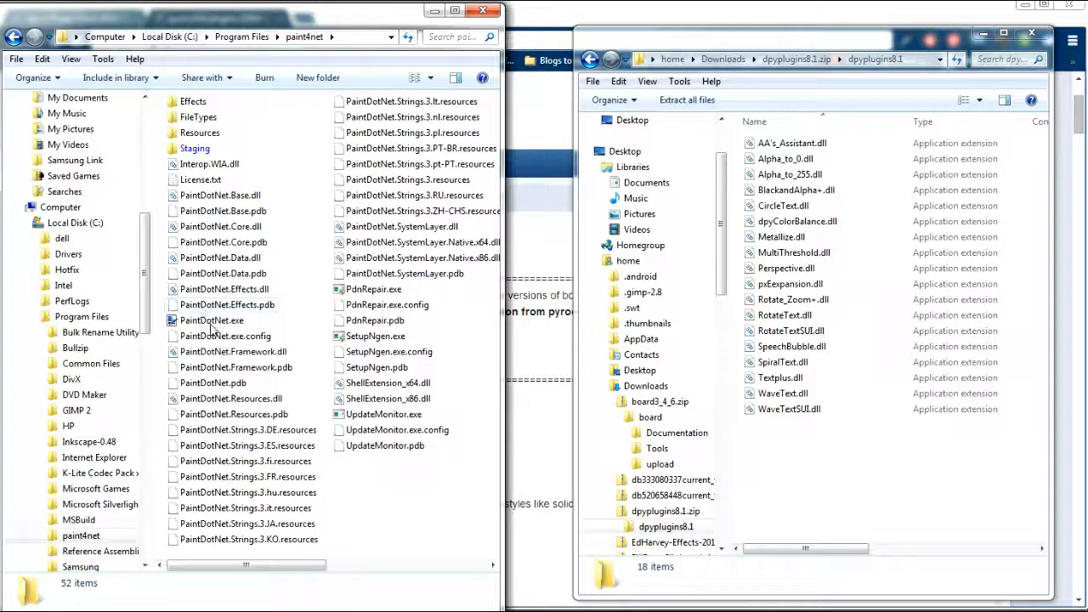
double_click(195, 104)
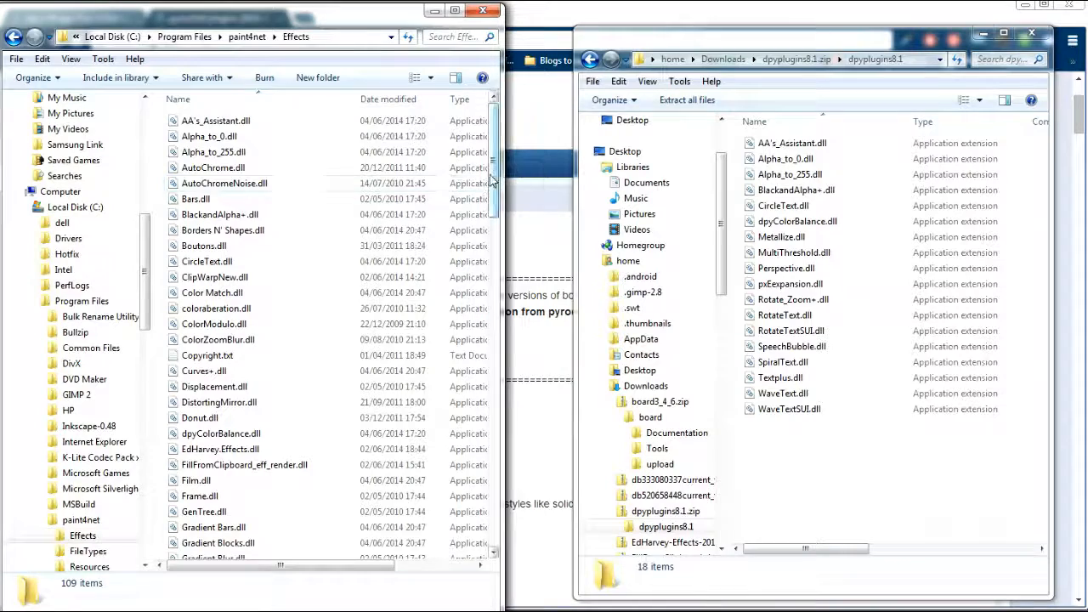
drag(496, 144, 459, 118)
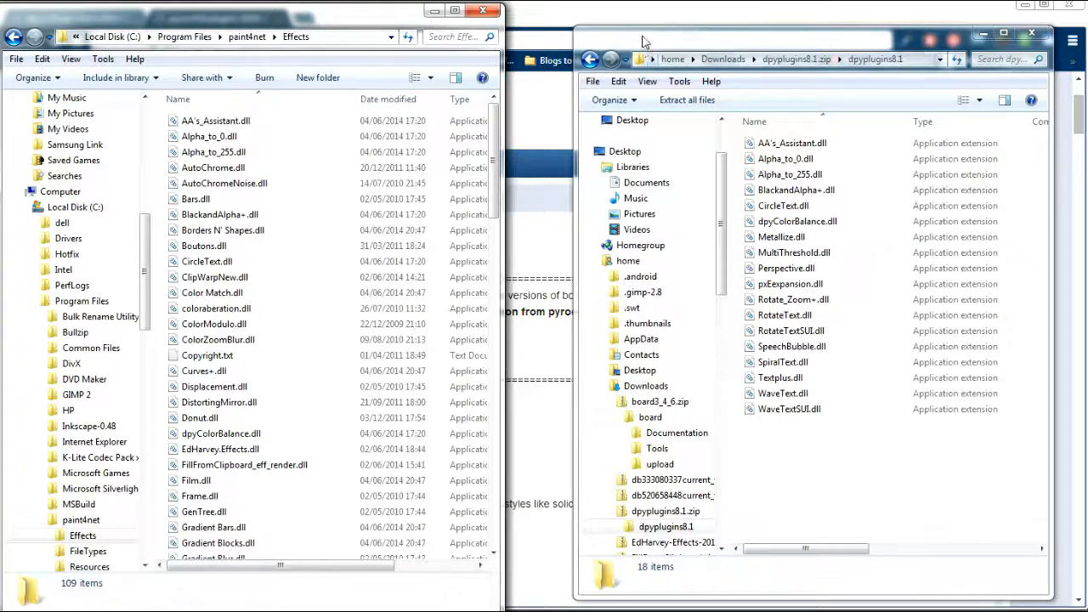
Copy all the plugin files in the dpyplugins8.1 folder, from AA's_Assistant.dll to WaveTextSUI.dll
drag(643, 41, 637, 28)
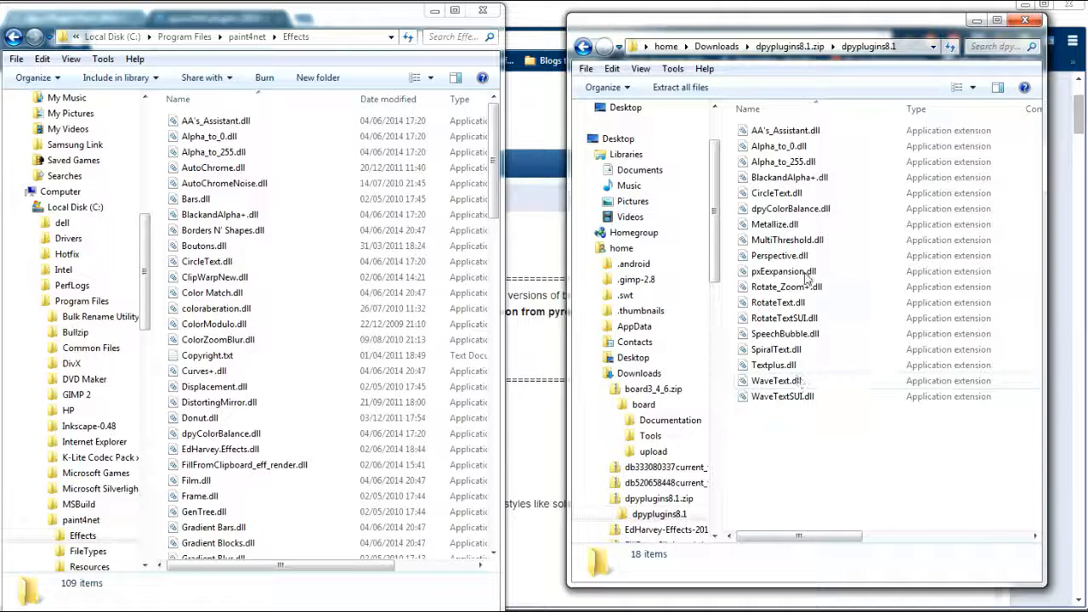
click(776, 132)
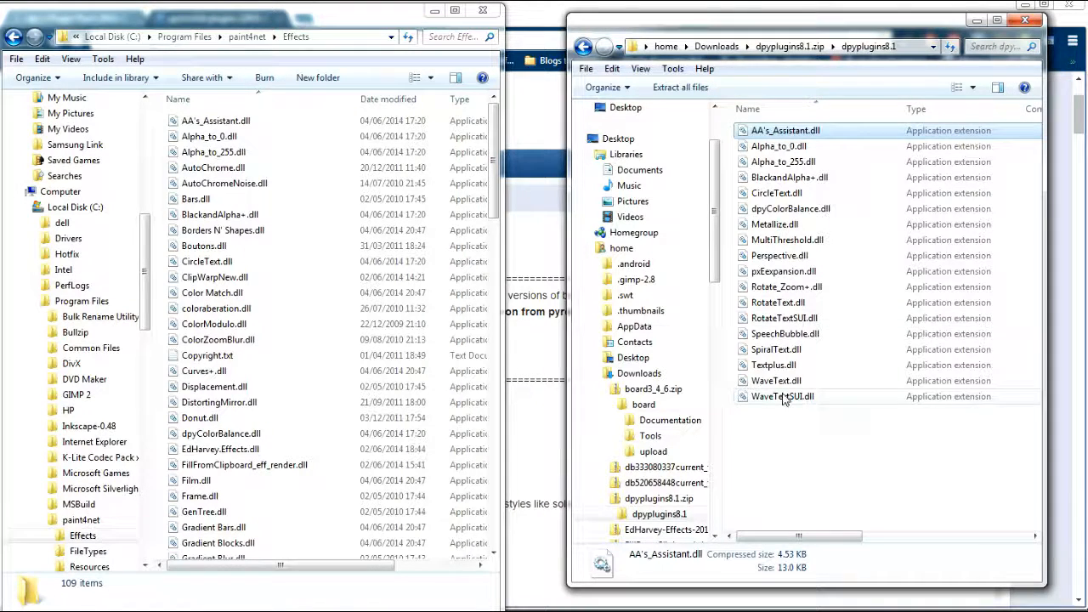
shift+click(783, 396)
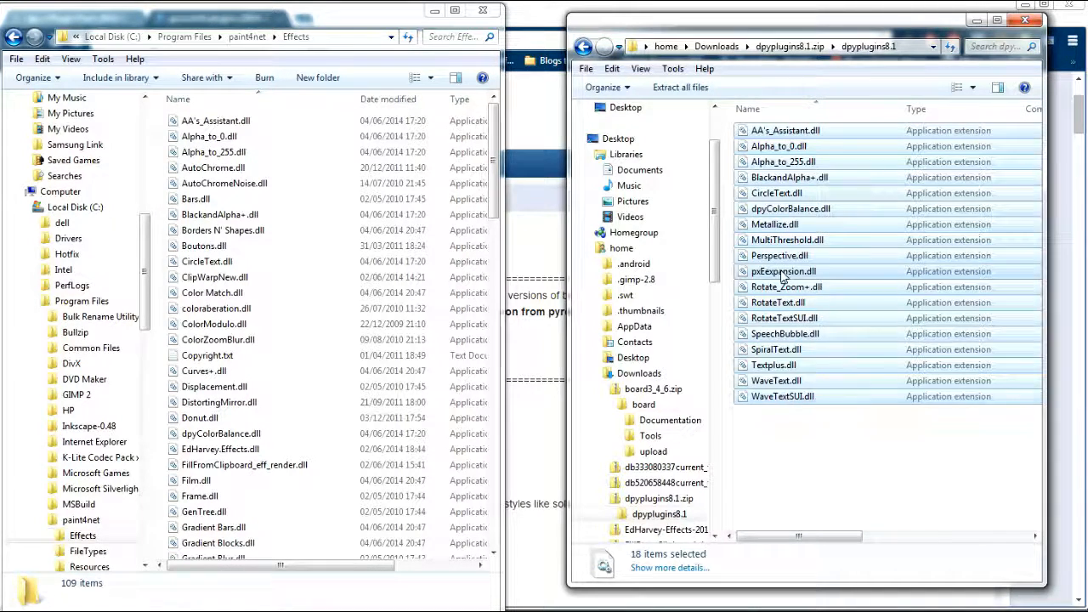
right_click(782, 273)
click(818, 321)
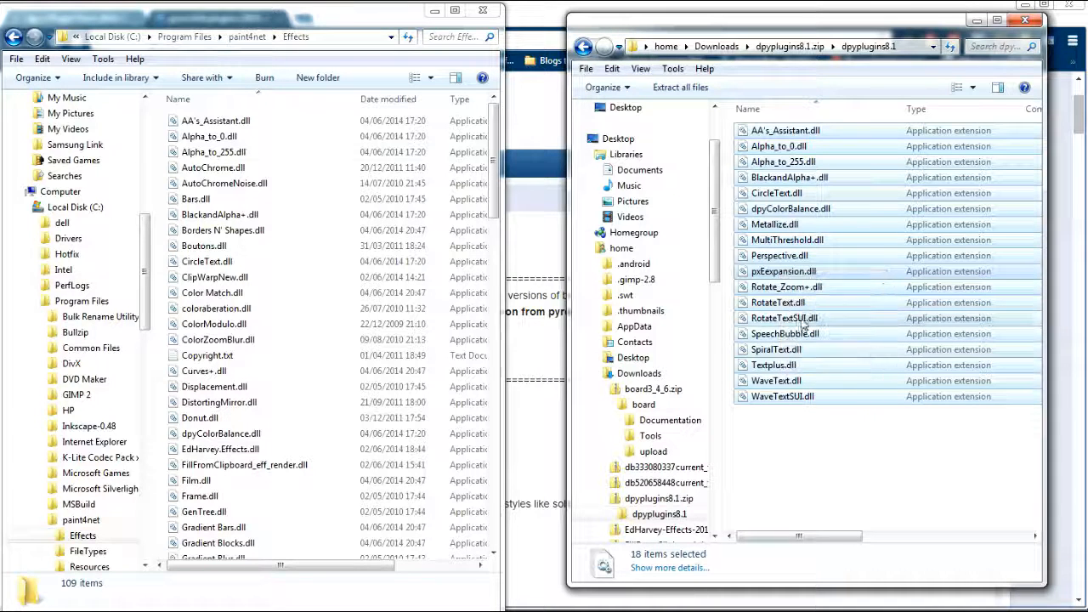
Try to paste the copied dpy plugin files into the paint4net Effects folder
click(313, 18)
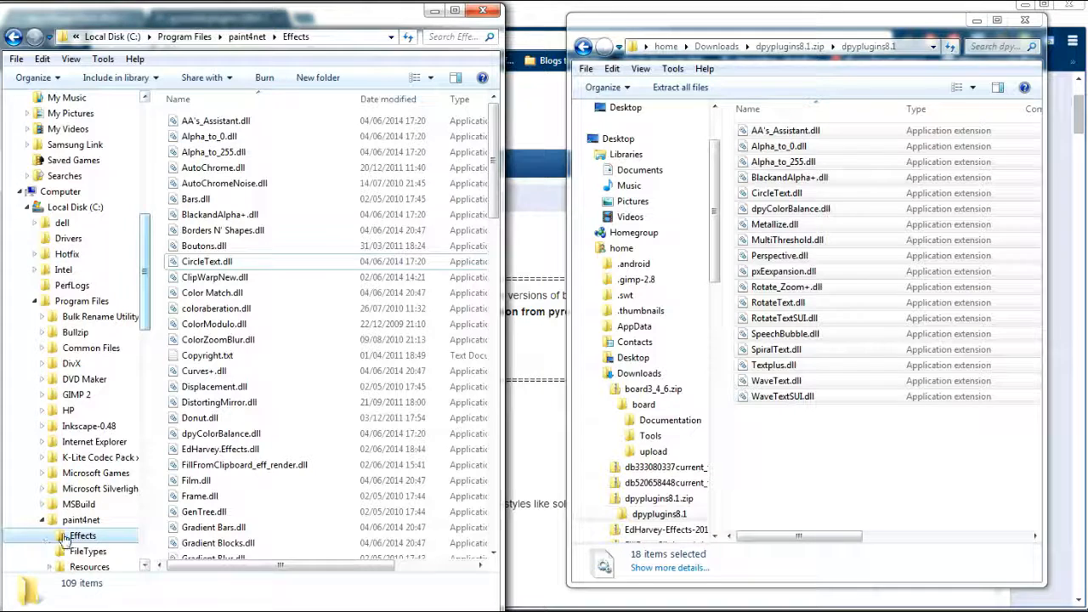
click(76, 537)
key(alt+e)
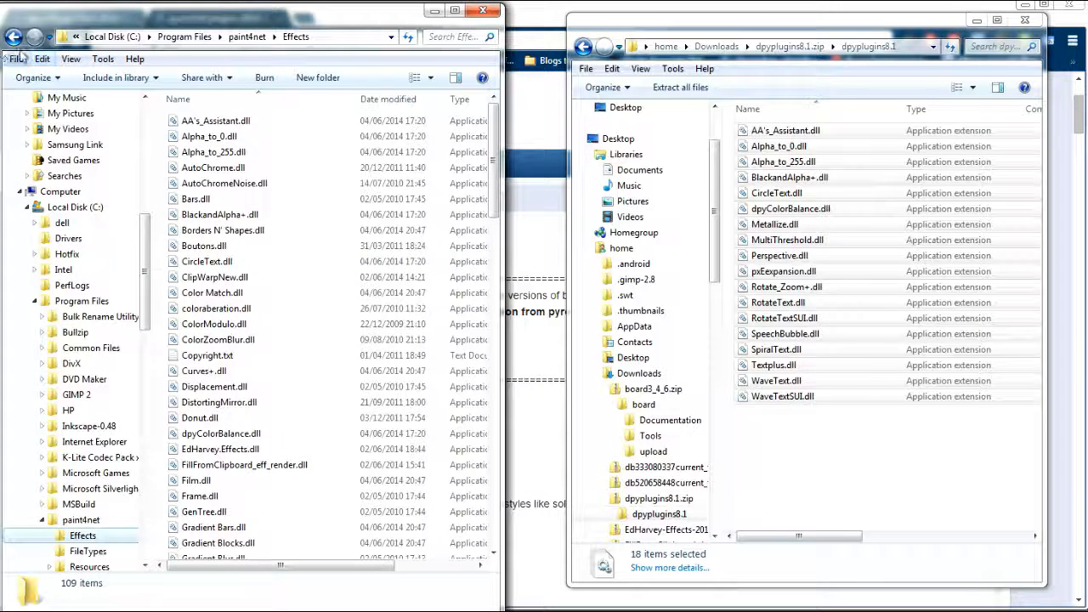
click(44, 60)
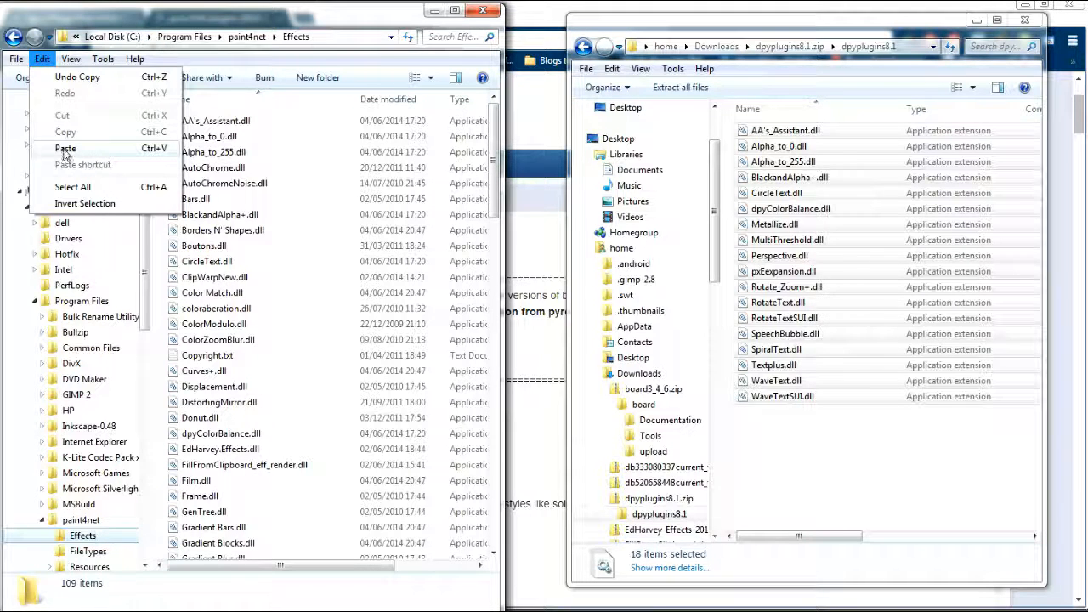
click(365, 18)
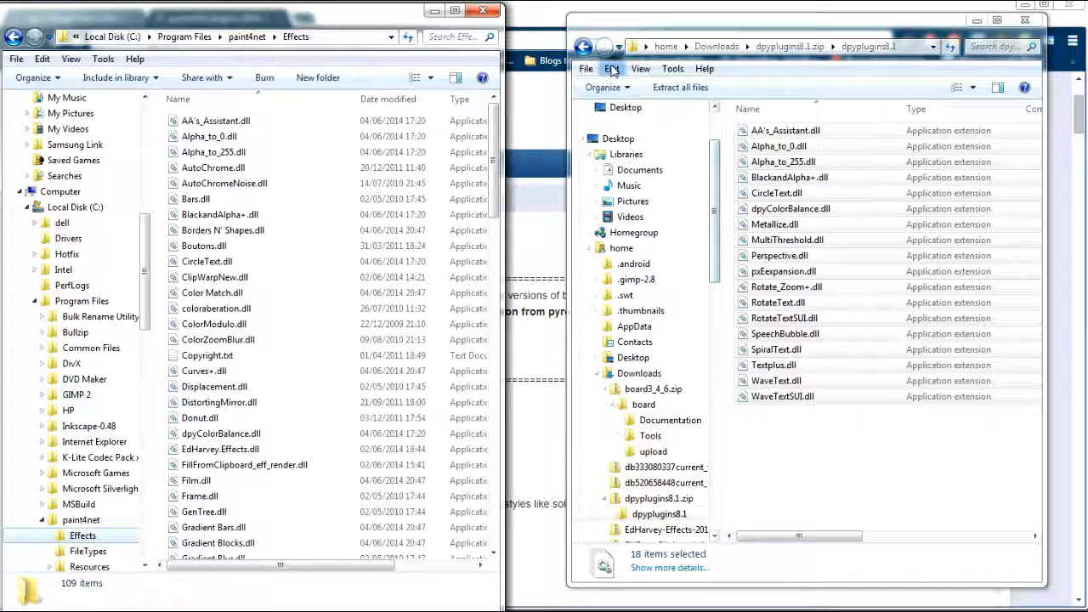
Return from the dpyplugins8.1 folder to Downloads and open pyrochild.2014-2-08.zip
click(585, 48)
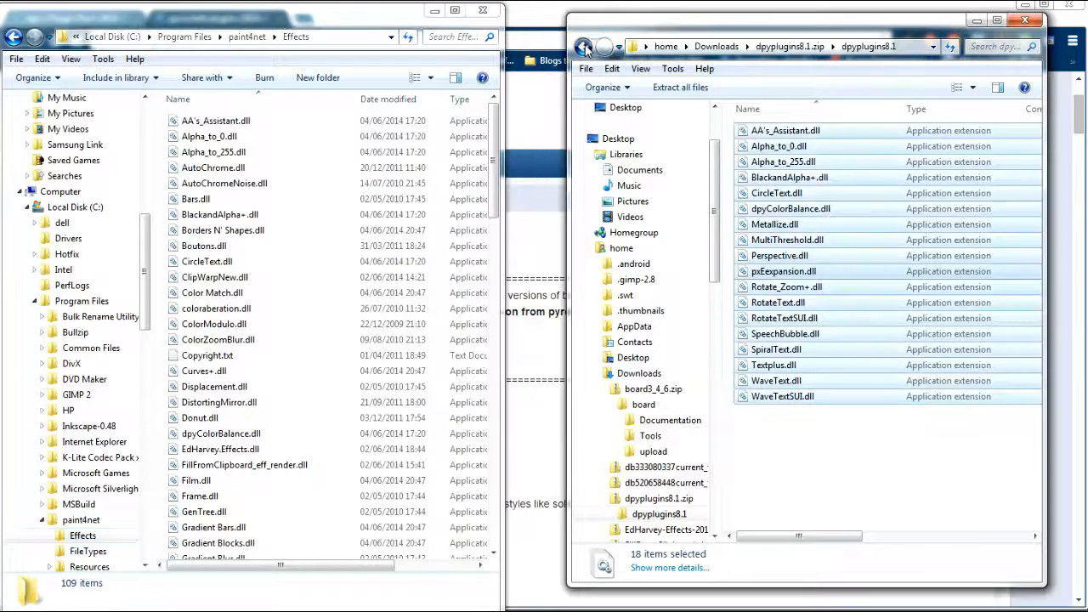
click(585, 47)
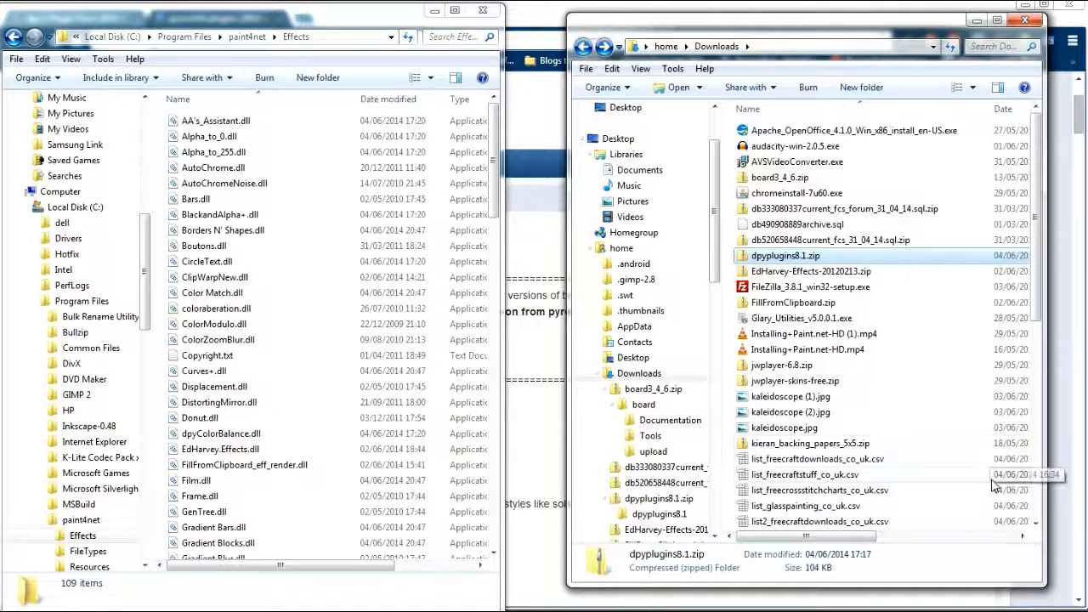
drag(1035, 304, 1042, 451)
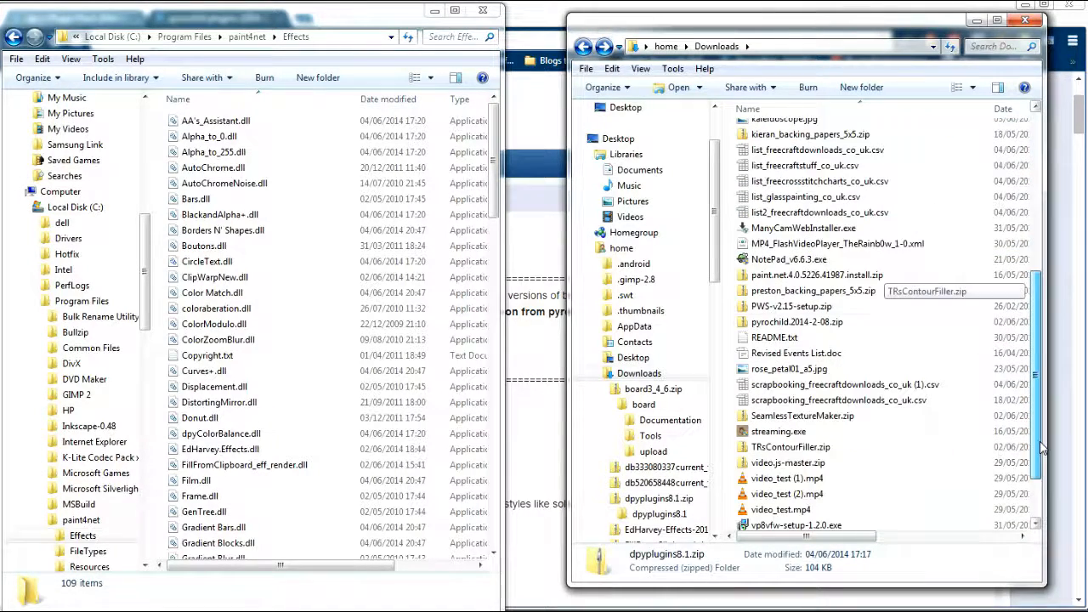
double_click(788, 323)
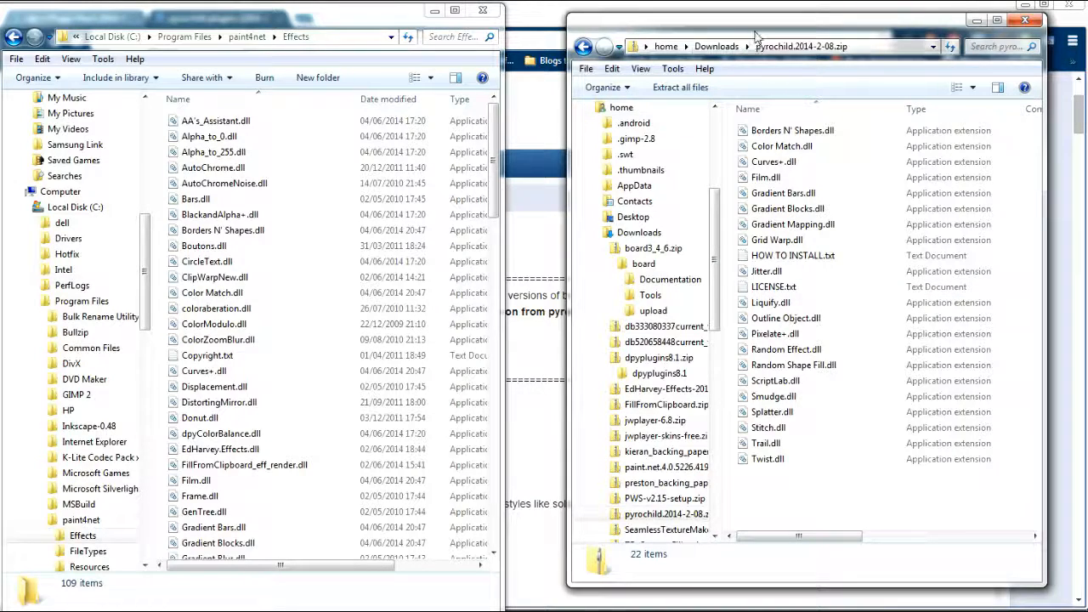
Copy all the plugin DLL files in pyrochild.2014-2-08.zip, leaving out LICENSE.txt and HOW TO INSTALL.txt, and accept the security warning
click(765, 133)
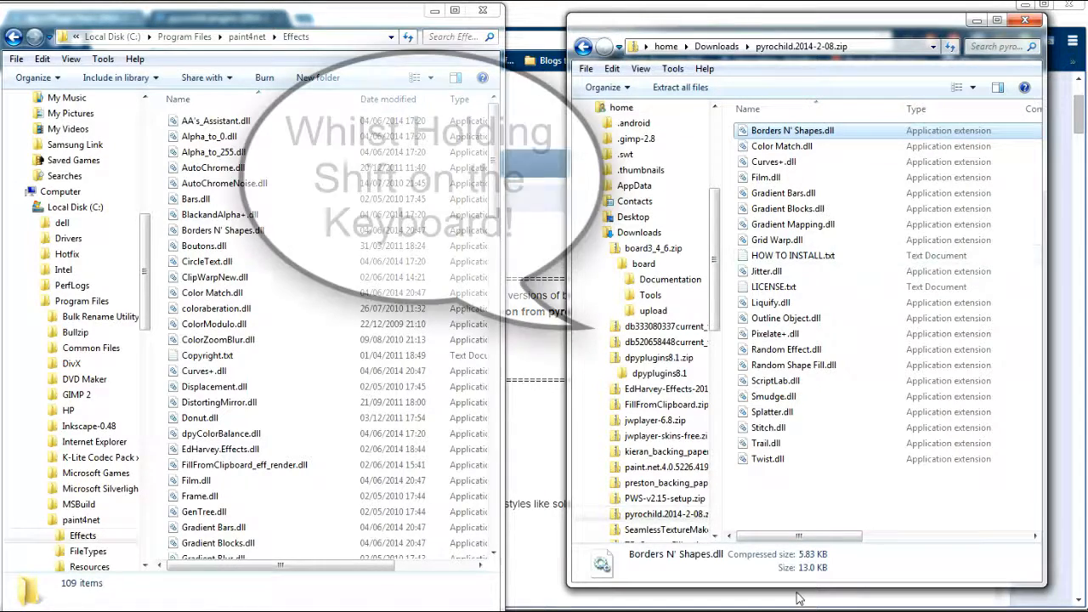
shift+click(770, 459)
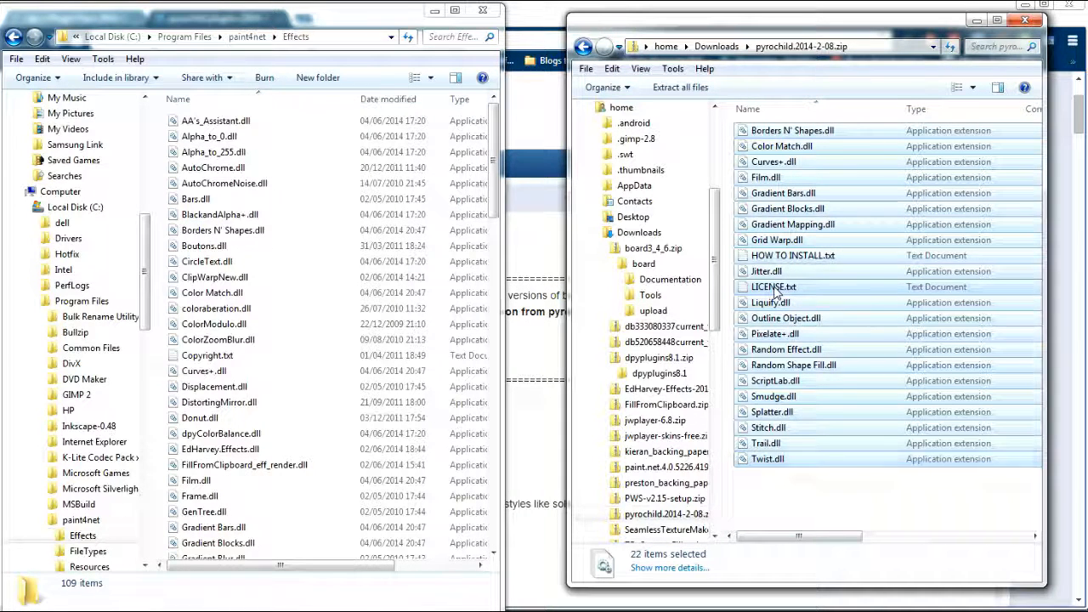
ctrl+click(774, 290)
ctrl+click(777, 258)
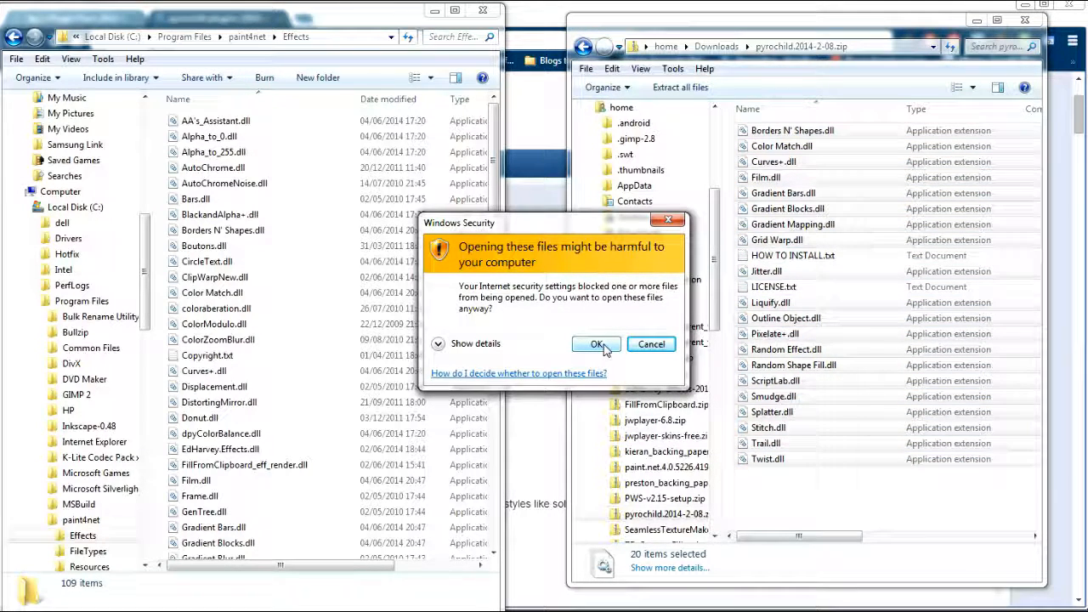
click(600, 344)
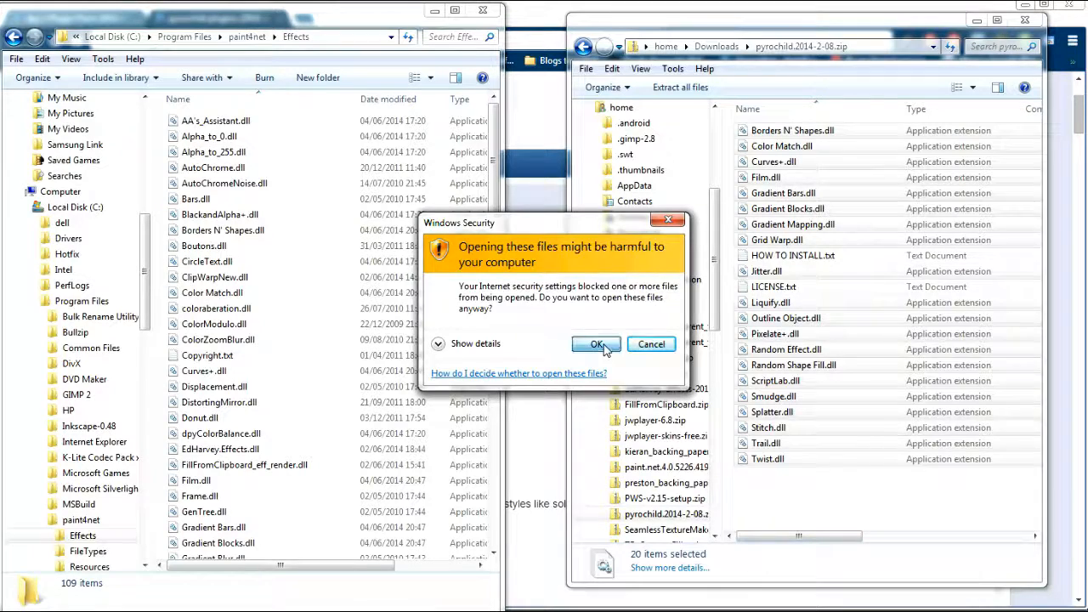
key(shift+F10)
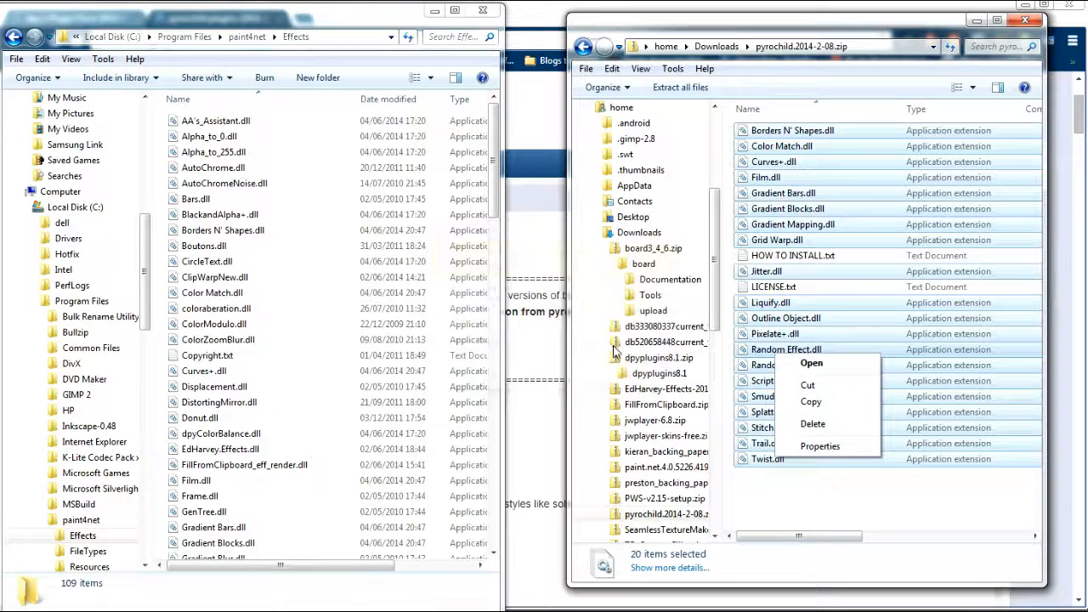
click(812, 405)
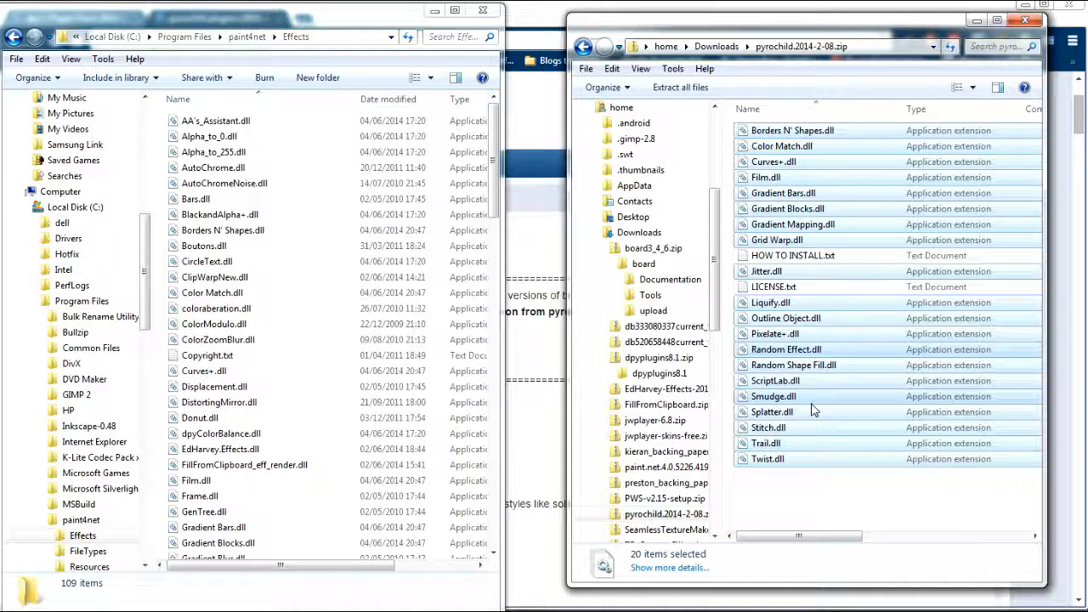
Try to paste the copied pyrochild plugin files into the paint4net Effects folder
click(339, 19)
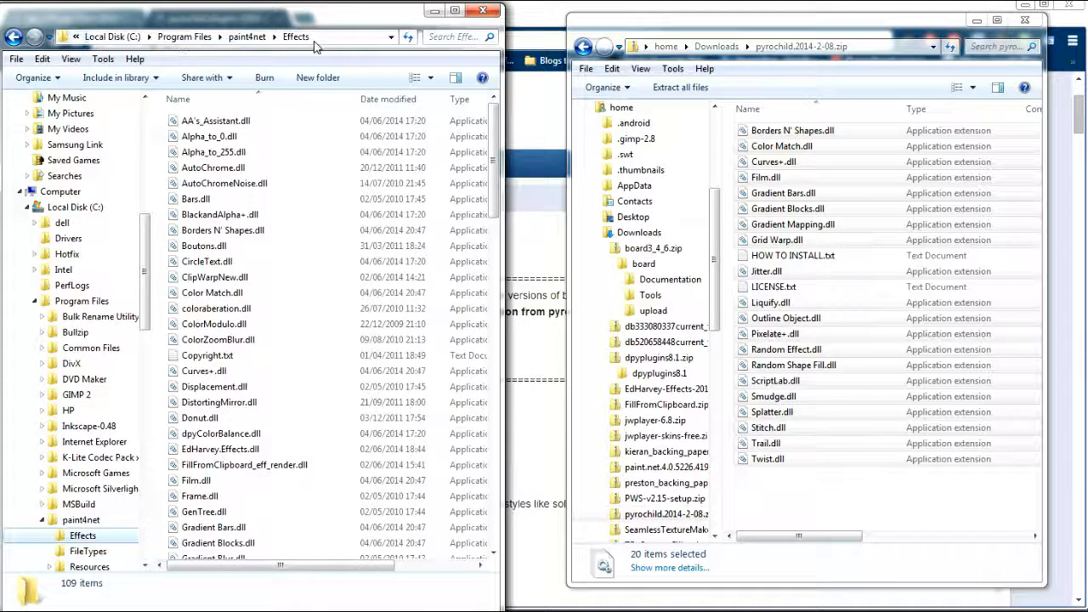
click(42, 59)
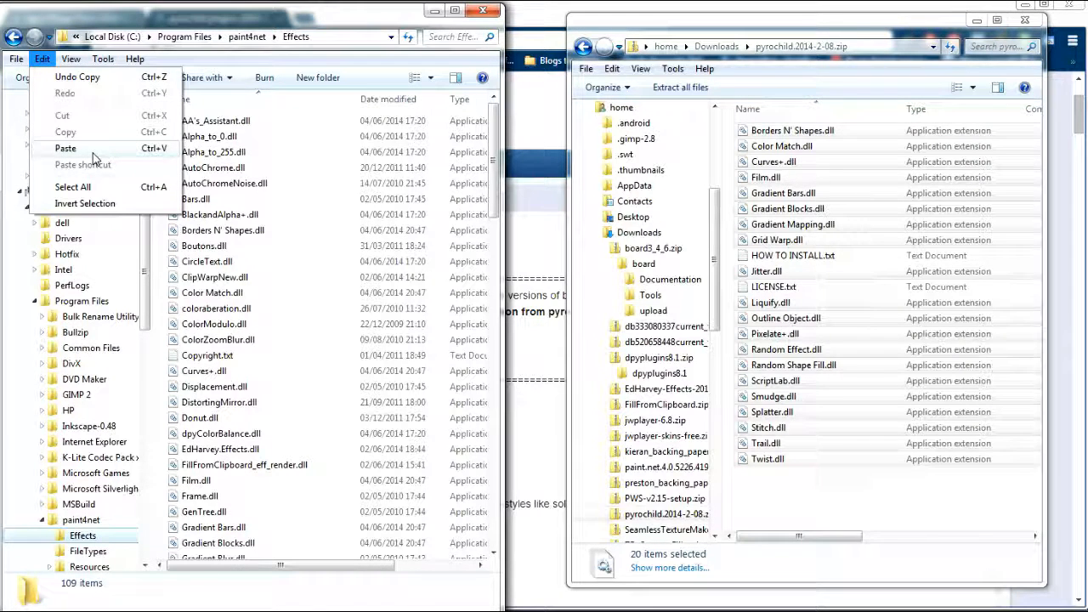
click(347, 15)
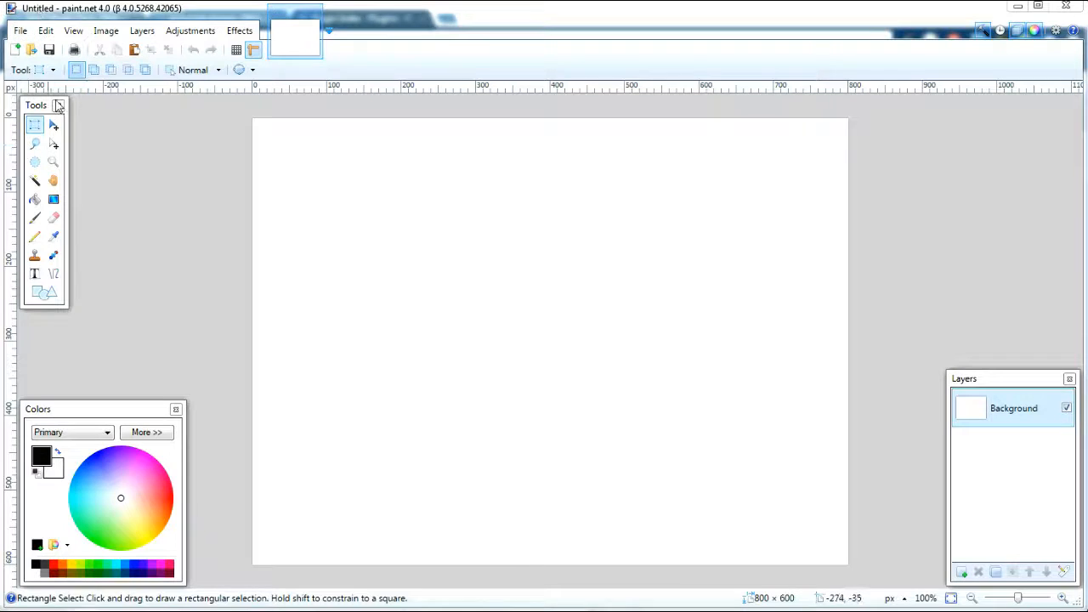
In paint.net, open the photo DSCF3644.JPG from lesson_2_files and start the Grid Warp effect on it
click(31, 50)
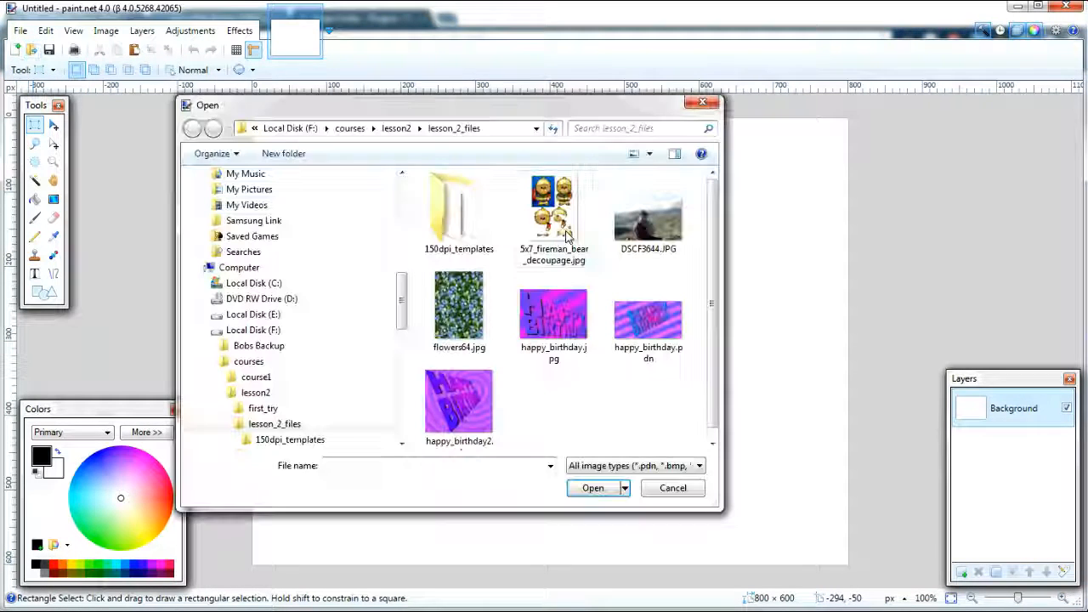
double_click(644, 225)
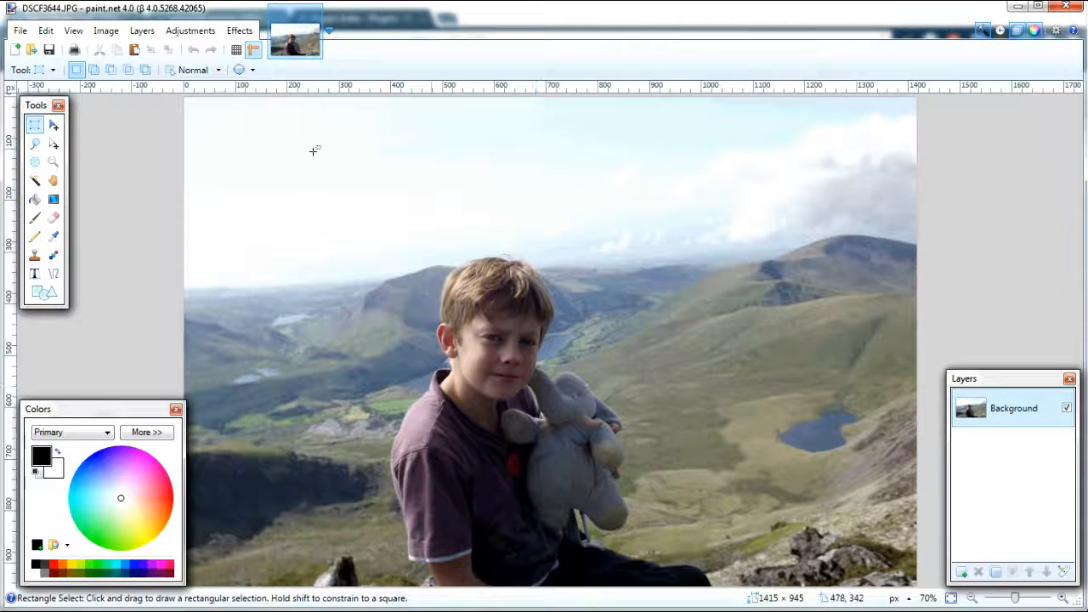
click(240, 33)
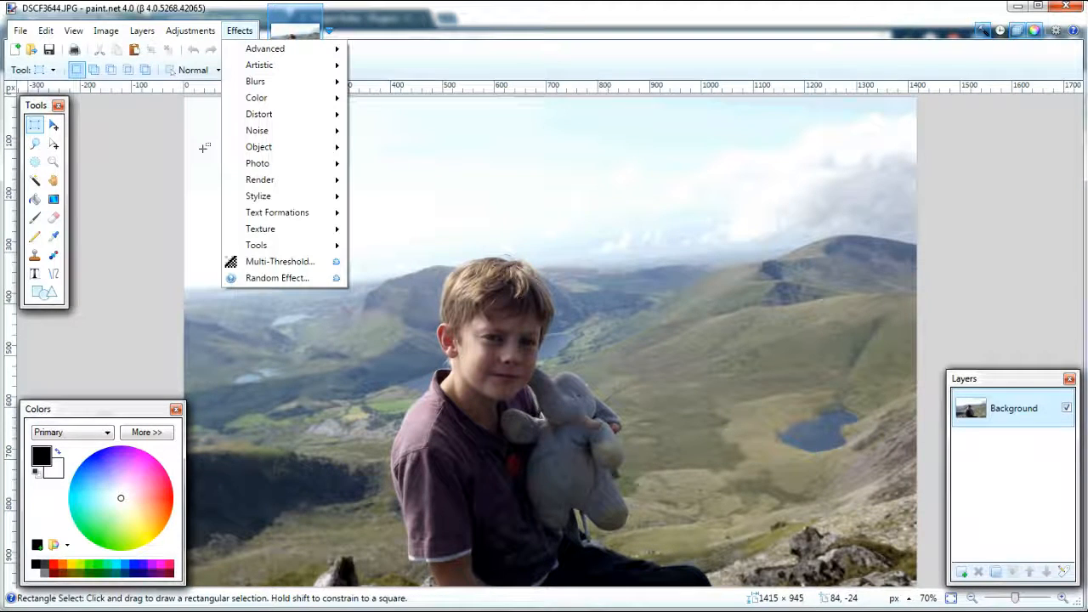
mouse_move(328, 246)
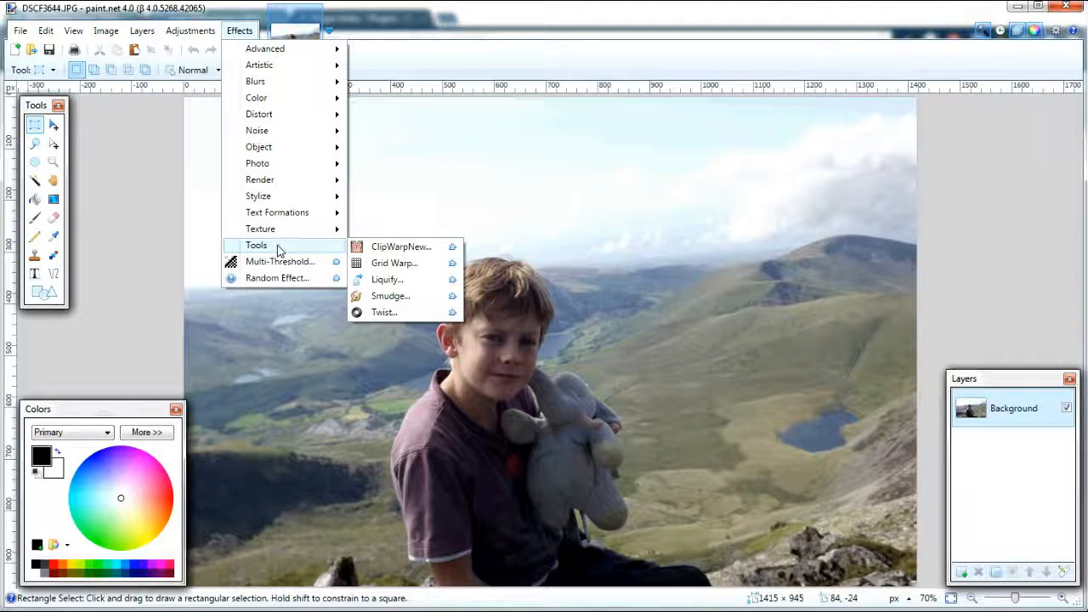
click(393, 263)
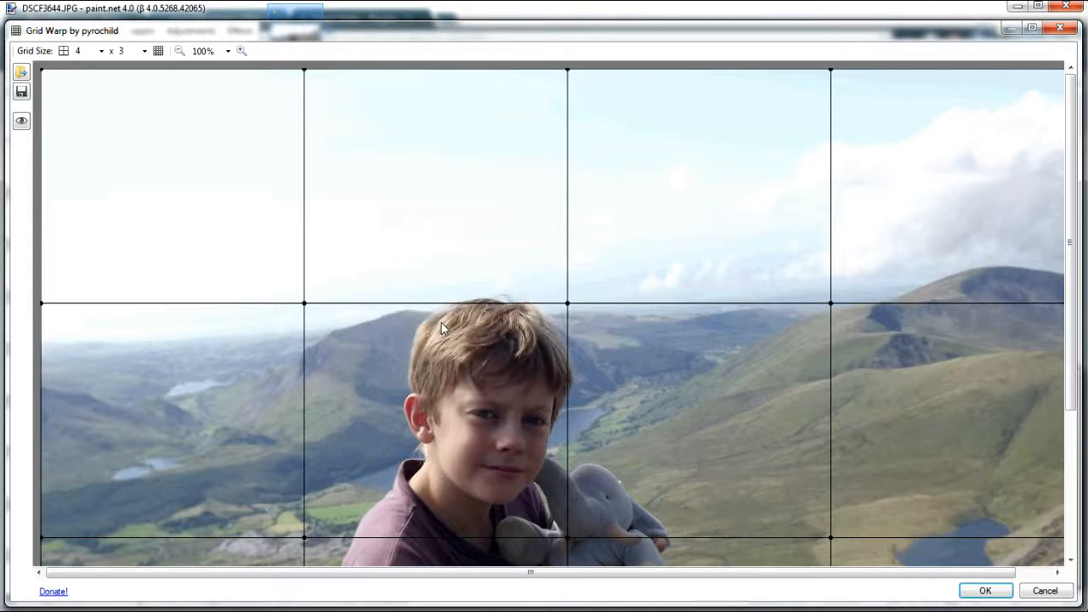
Set the Grid Warp grid size to 20 x 20
drag(1073, 227, 1078, 297)
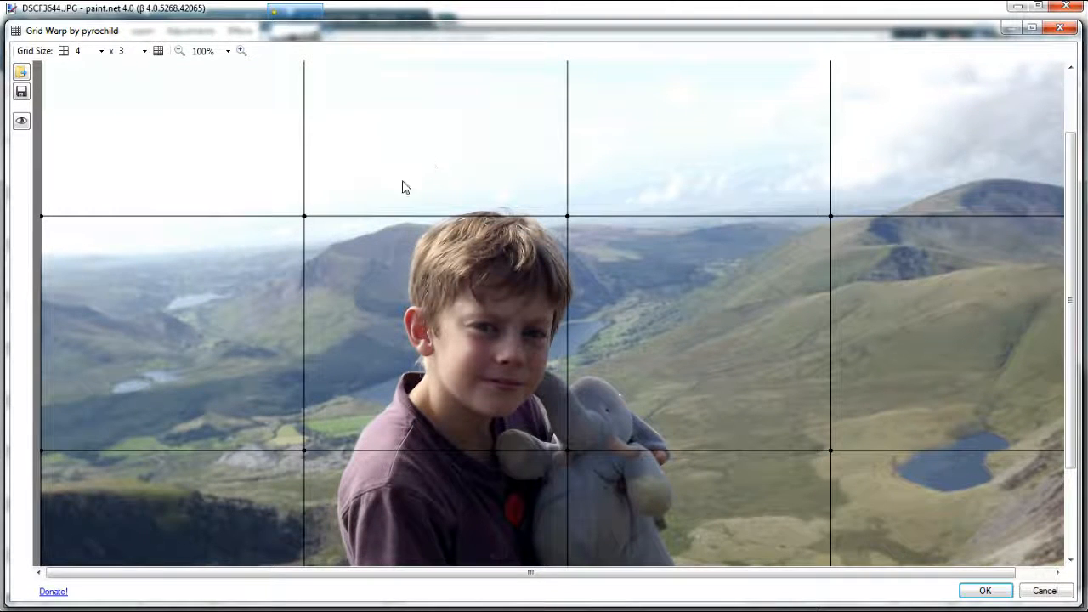
double_click(86, 51)
text(20)
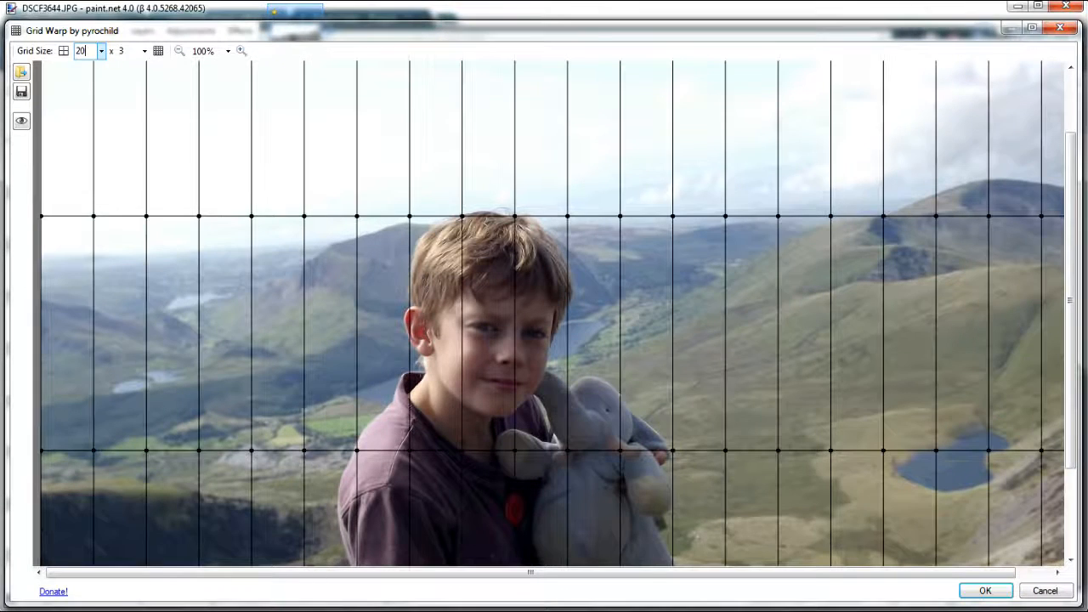
double_click(126, 51)
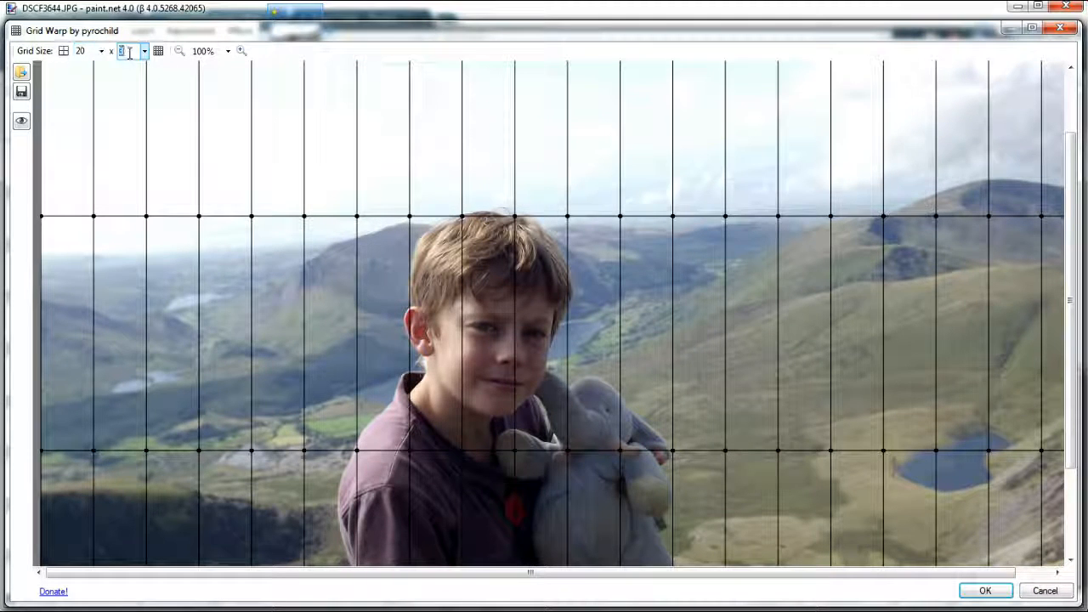
text(2)
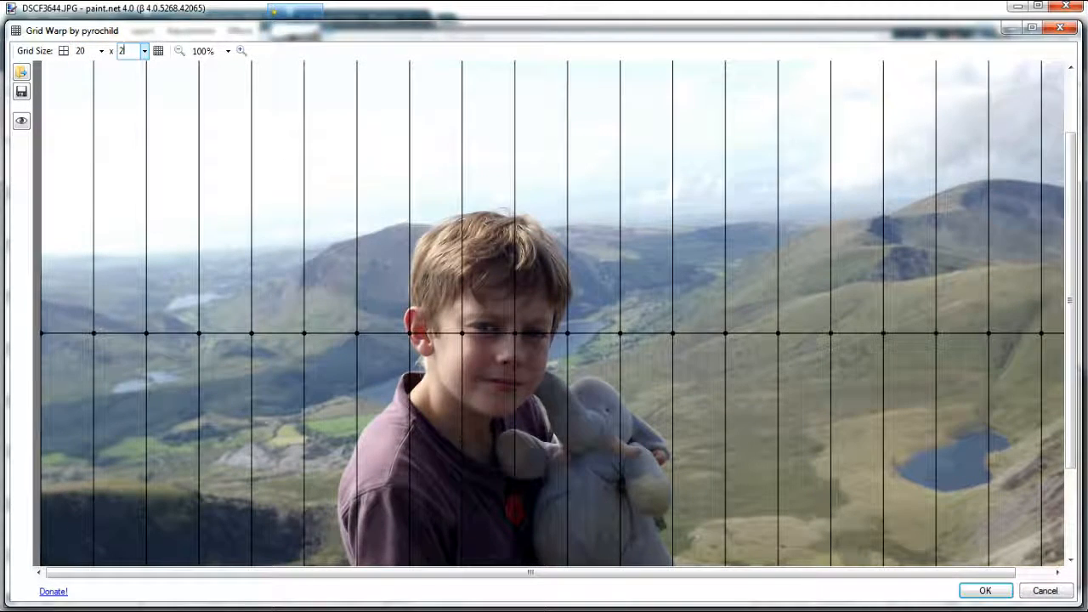
text(0)
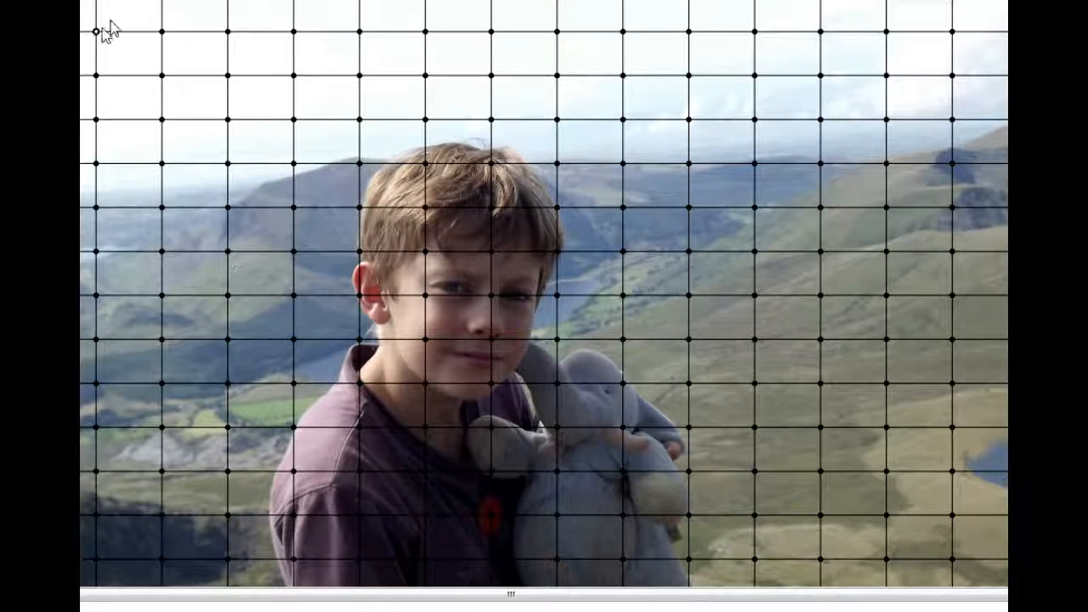
Pull two neighbouring grid points in the pale sky far from the boy sideways and return them close to their original places
drag(161, 33, 73, 33)
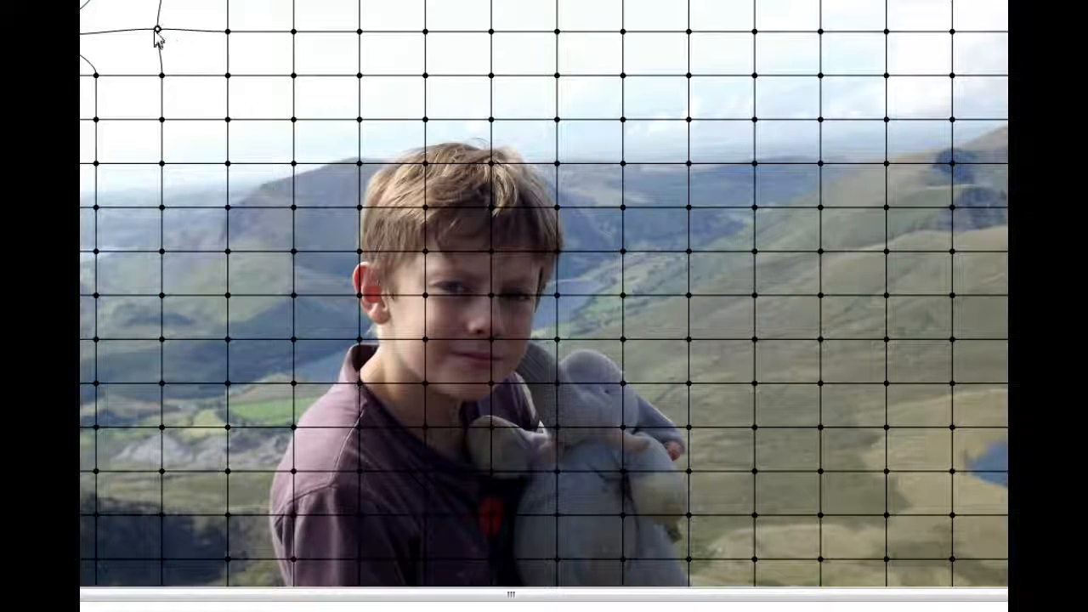
drag(156, 33, 97, 34)
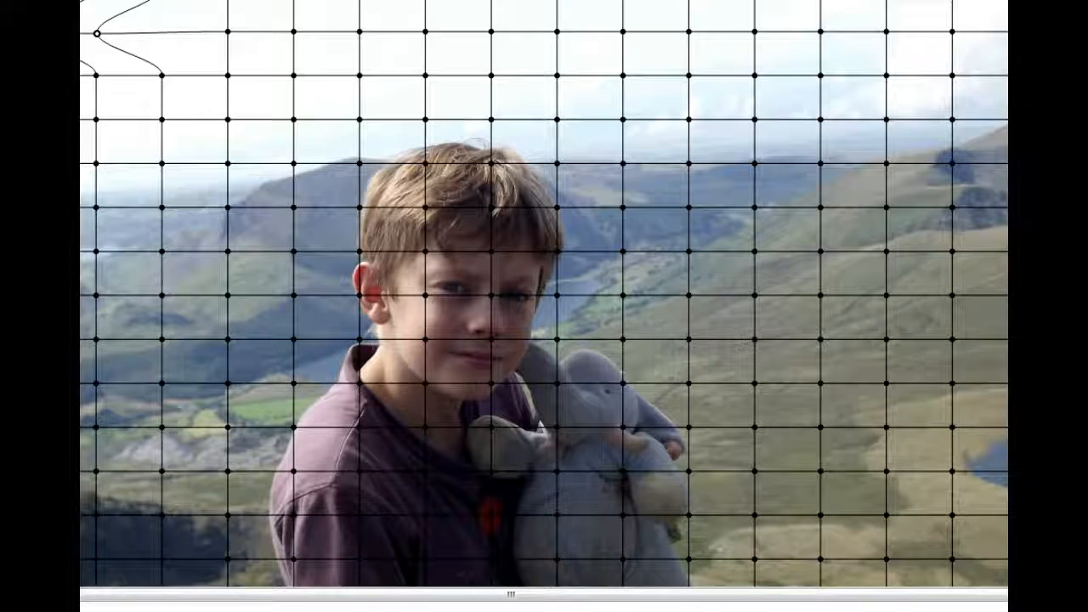
drag(31, 33, 67, 31)
mouse_move(96, 32)
mouse_down()
mouse_move(82, 12)
mouse_move(127, 32)
mouse_move(93, 34)
mouse_up()
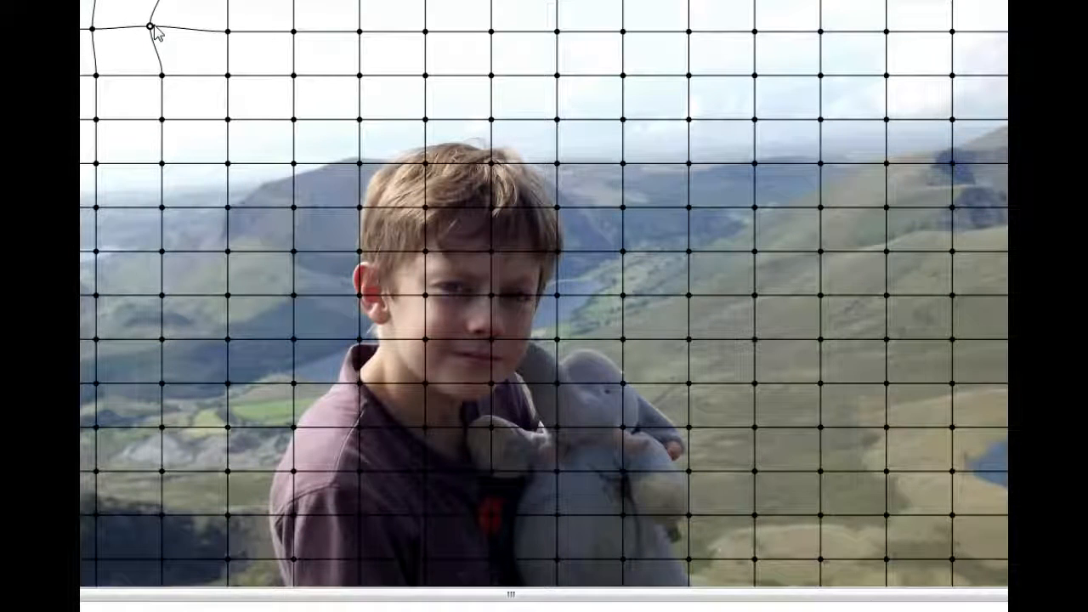
mouse_move(153, 30)
mouse_down()
mouse_move(173, 58)
mouse_move(185, 49)
mouse_move(141, 34)
mouse_move(159, 36)
mouse_up()
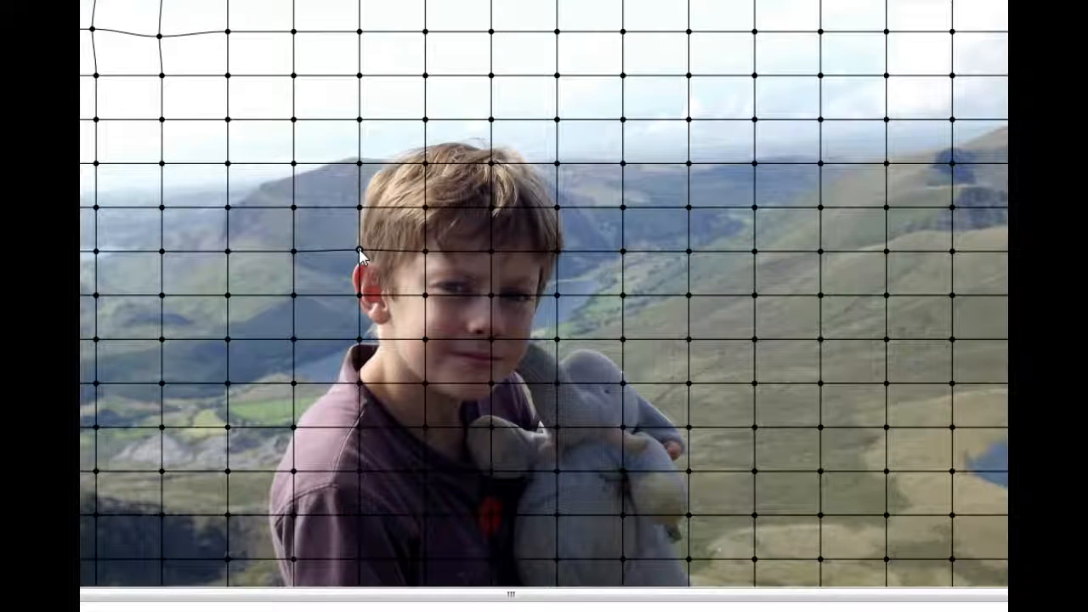
Stretch the boy's ear vertically by moving the grid point above it up and the points at and below the lobe down
drag(358, 250, 361, 219)
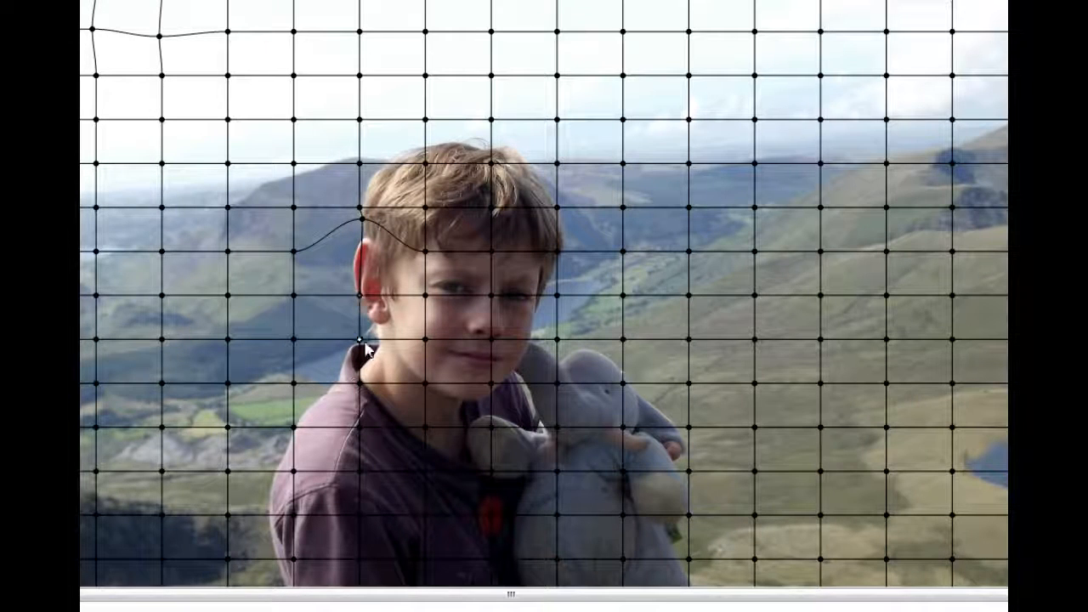
drag(359, 341, 364, 349)
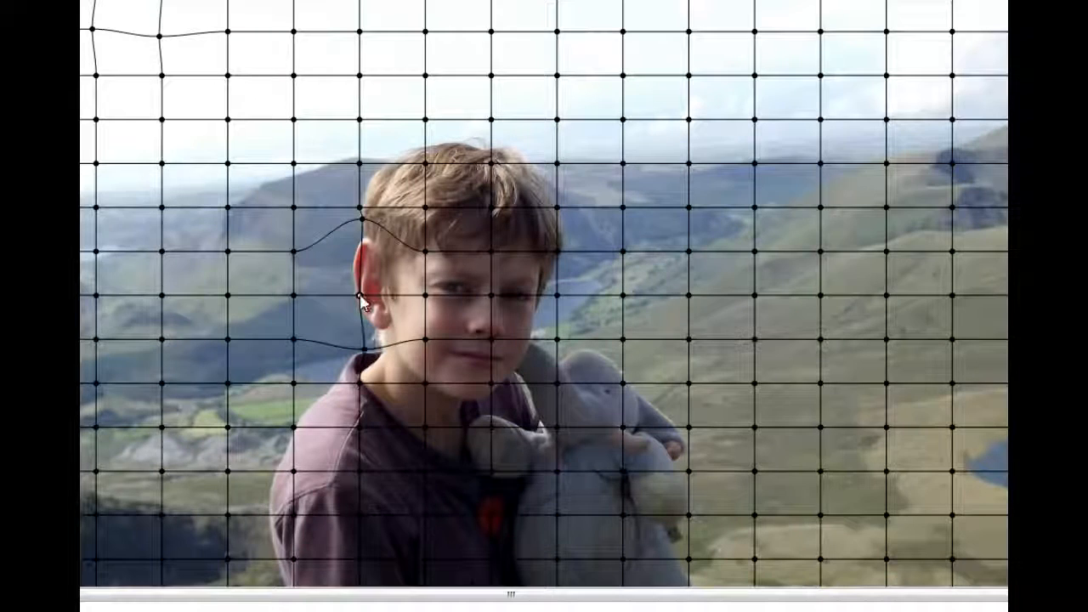
drag(359, 295, 368, 316)
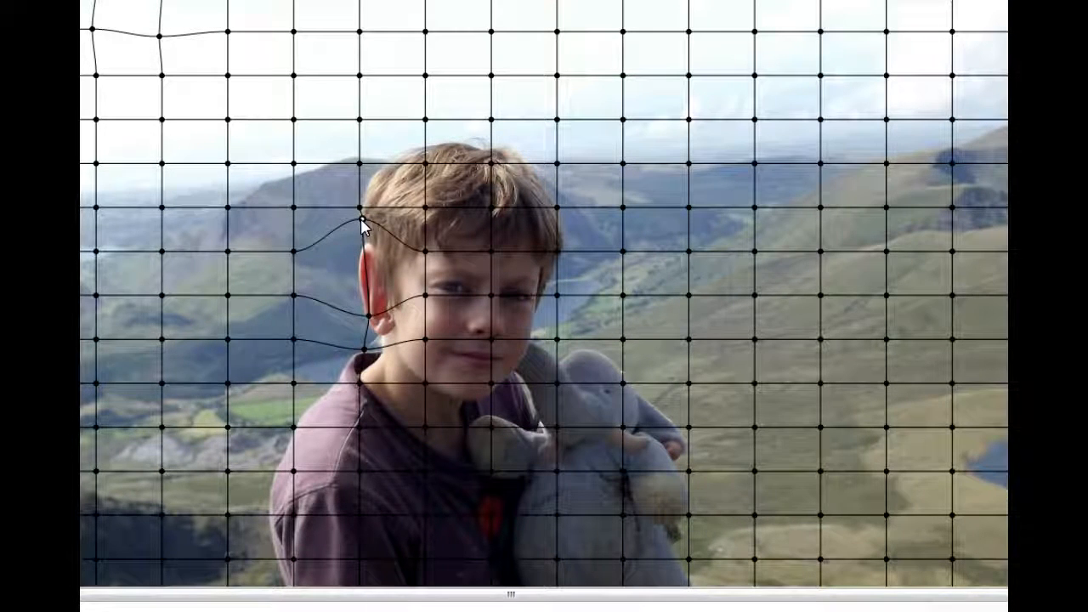
drag(361, 221, 359, 209)
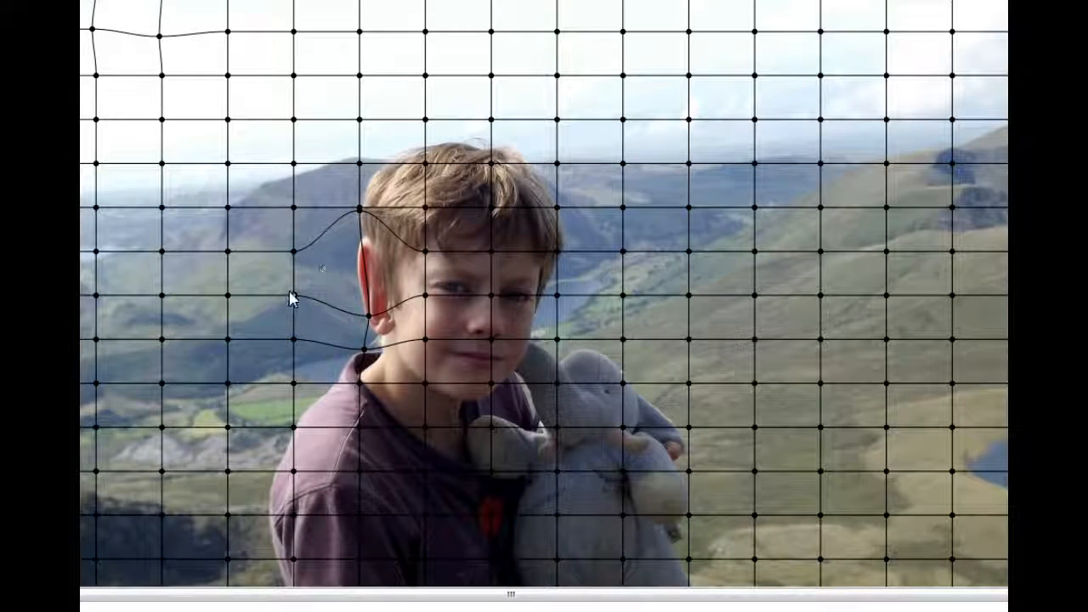
Spread the grid points in the hills beside the boy's ear outward, away from his head
drag(292, 294, 258, 302)
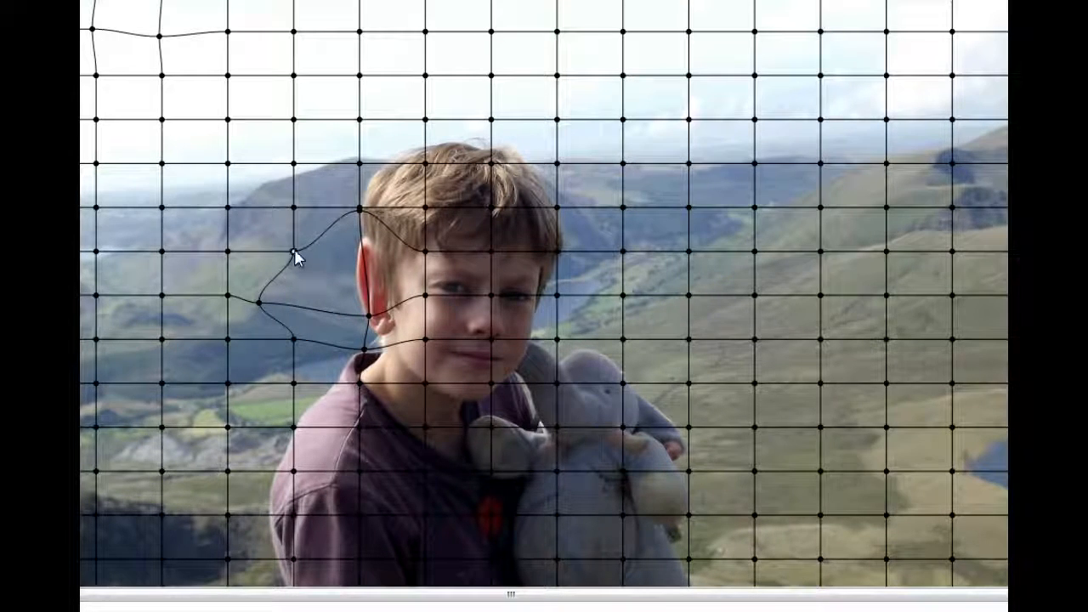
drag(294, 251, 214, 255)
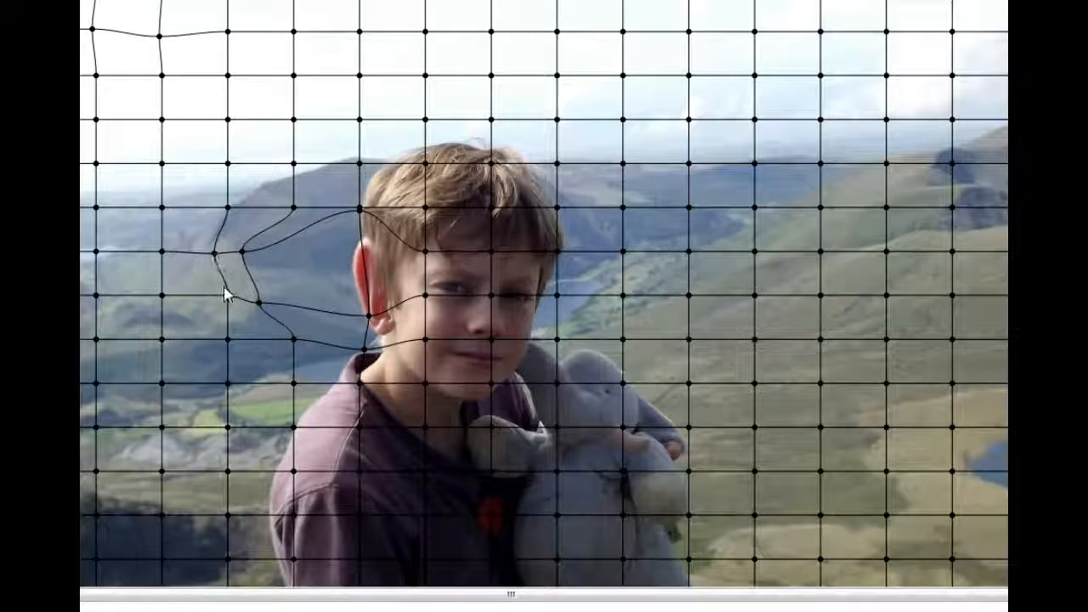
drag(225, 294, 247, 301)
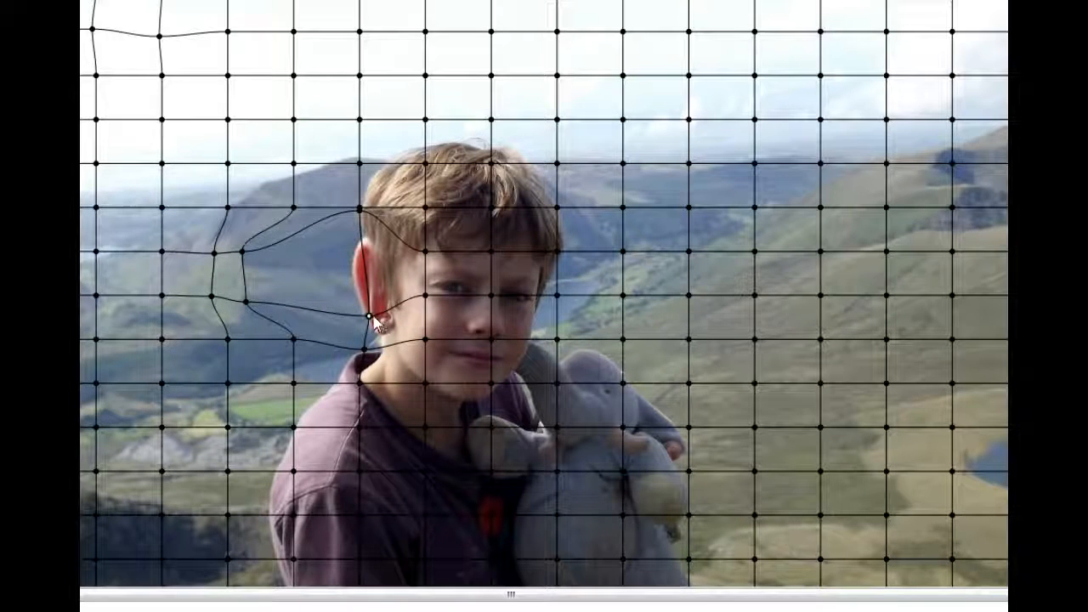
Enlarge the boy's ear further by pulling its upper and lobe grid points outward and the point beneath it down
drag(370, 315, 356, 316)
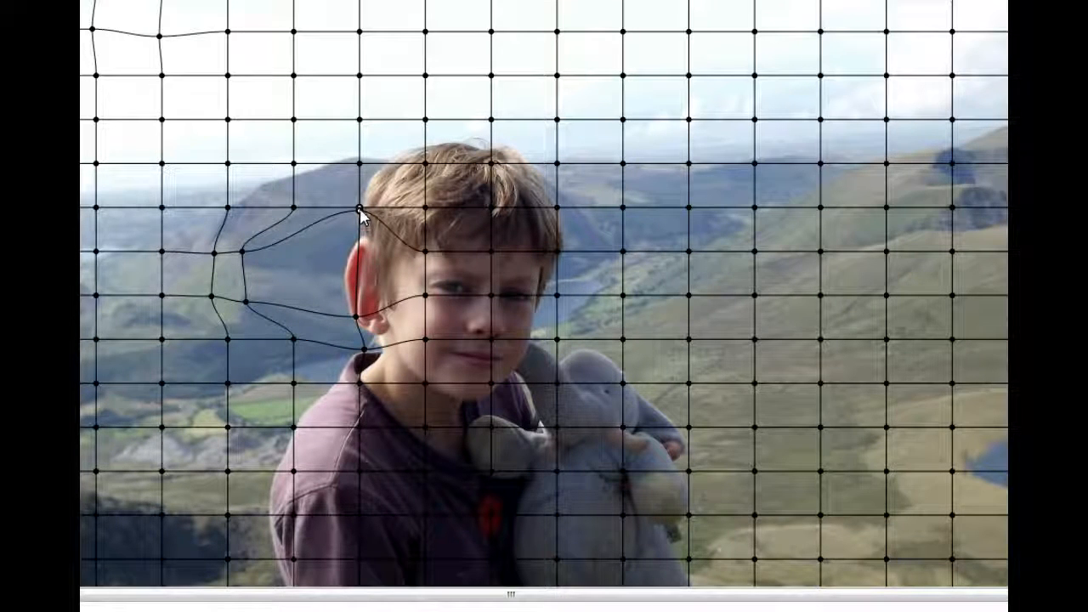
drag(360, 214, 349, 207)
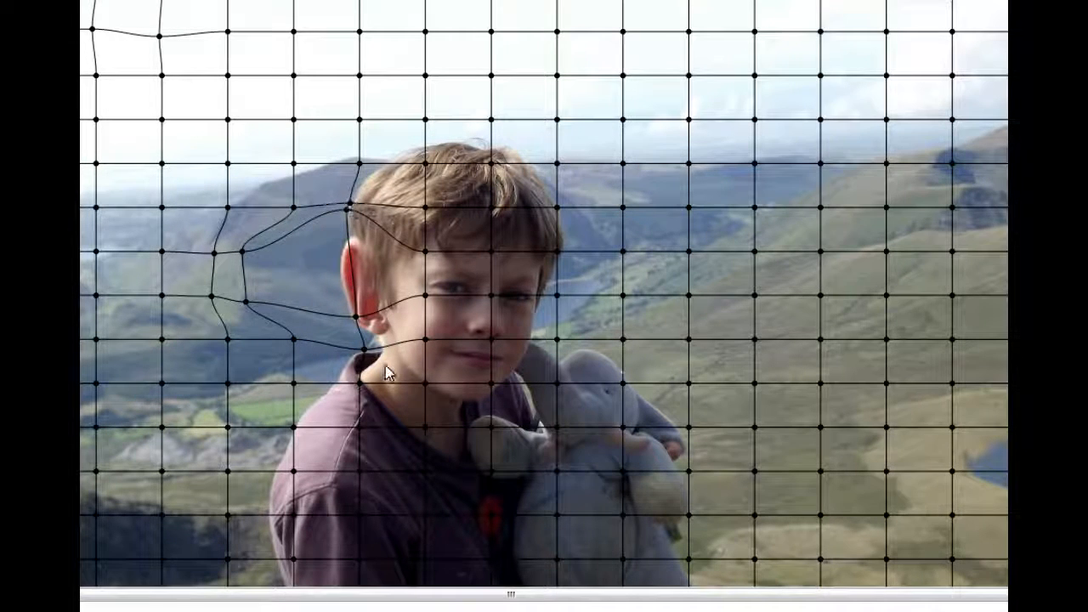
drag(364, 351, 363, 360)
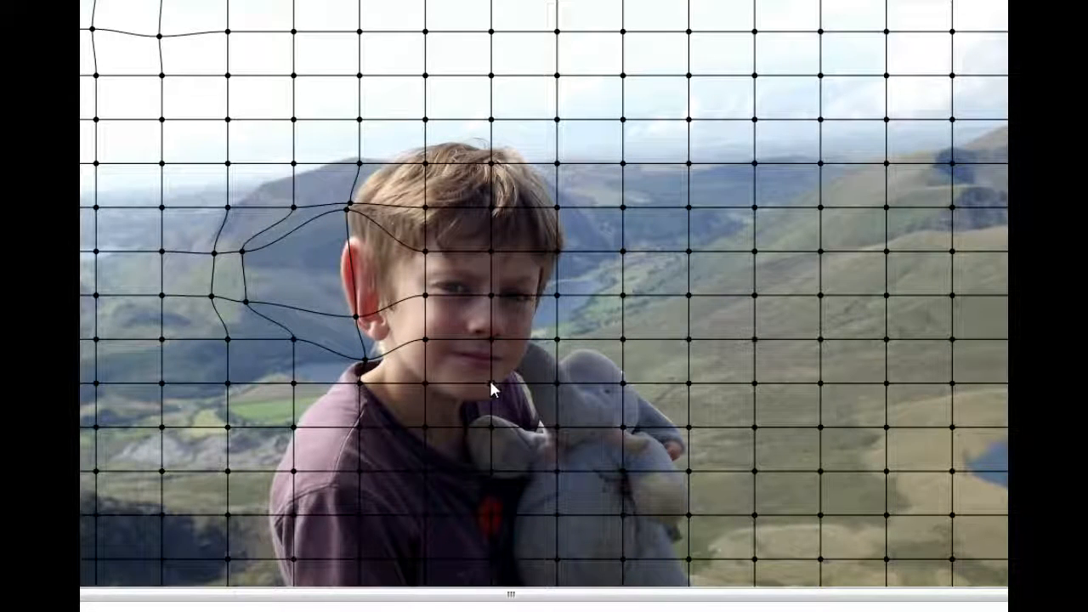
Lengthen the boy's lower face by pulling the grid points at his chin, jaw and mouth downward
drag(490, 382, 484, 457)
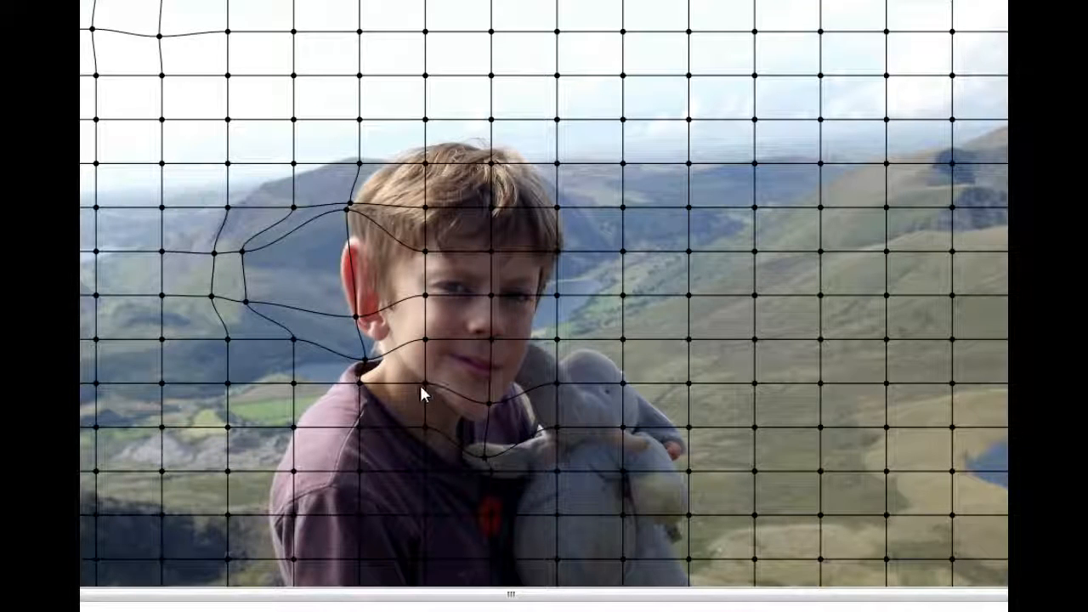
drag(423, 385, 422, 403)
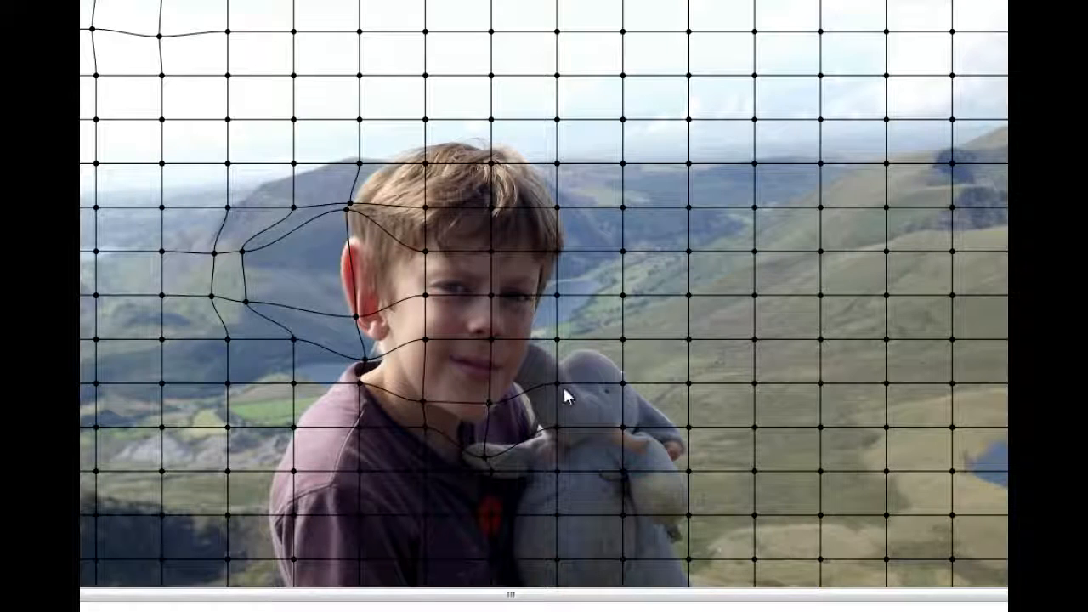
drag(555, 378, 557, 384)
drag(491, 337, 489, 370)
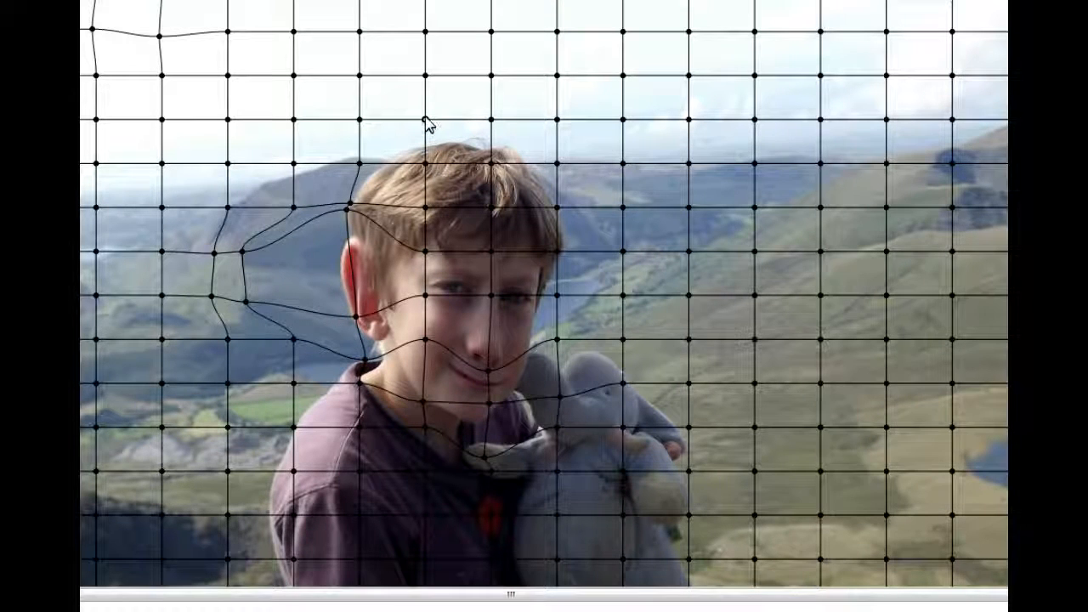
Enlarge the top of the boy's head by pulling the grid points above and around his hair outward, and apply the Grid Warp
drag(425, 120, 421, 90)
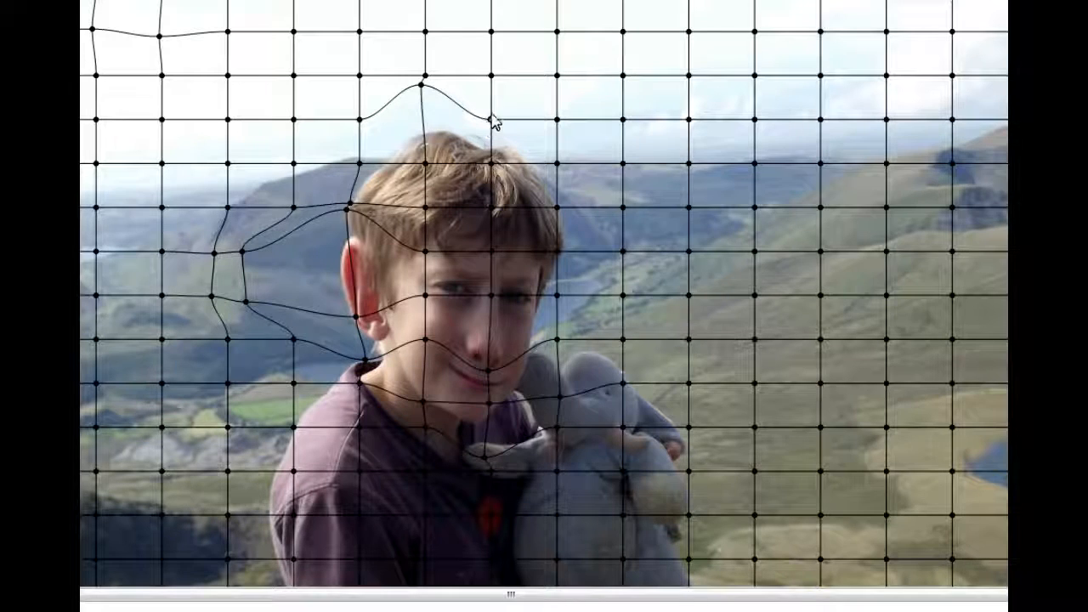
drag(494, 119, 488, 85)
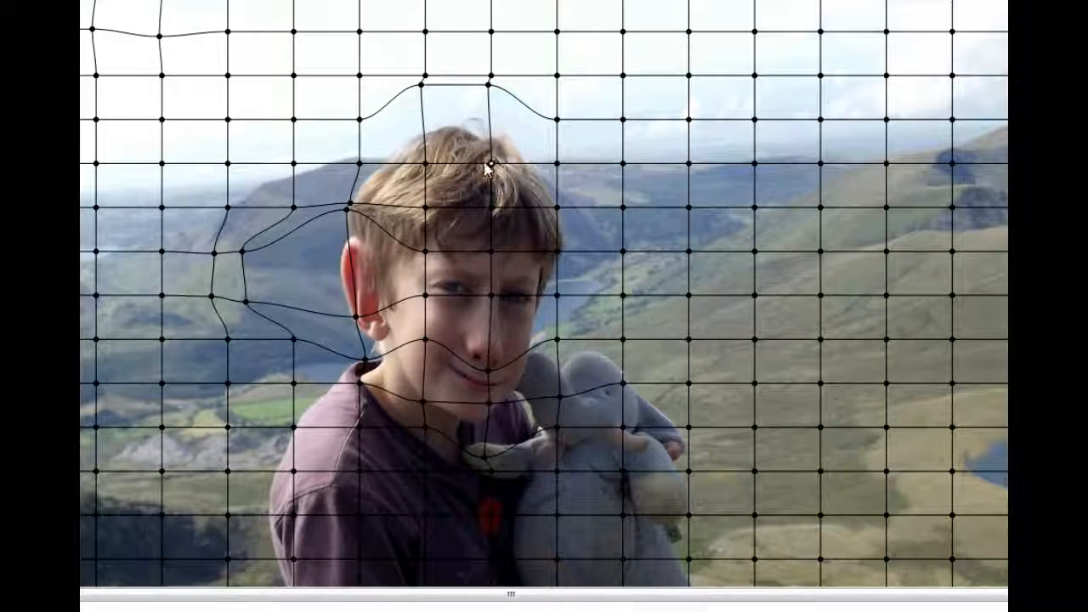
drag(495, 164, 489, 139)
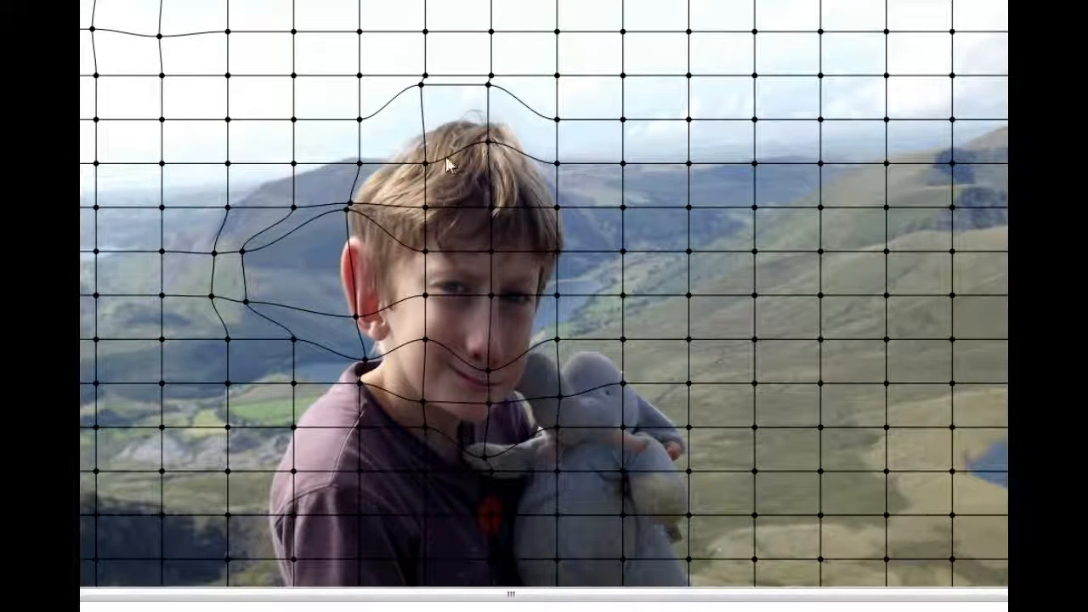
drag(423, 163, 486, 133)
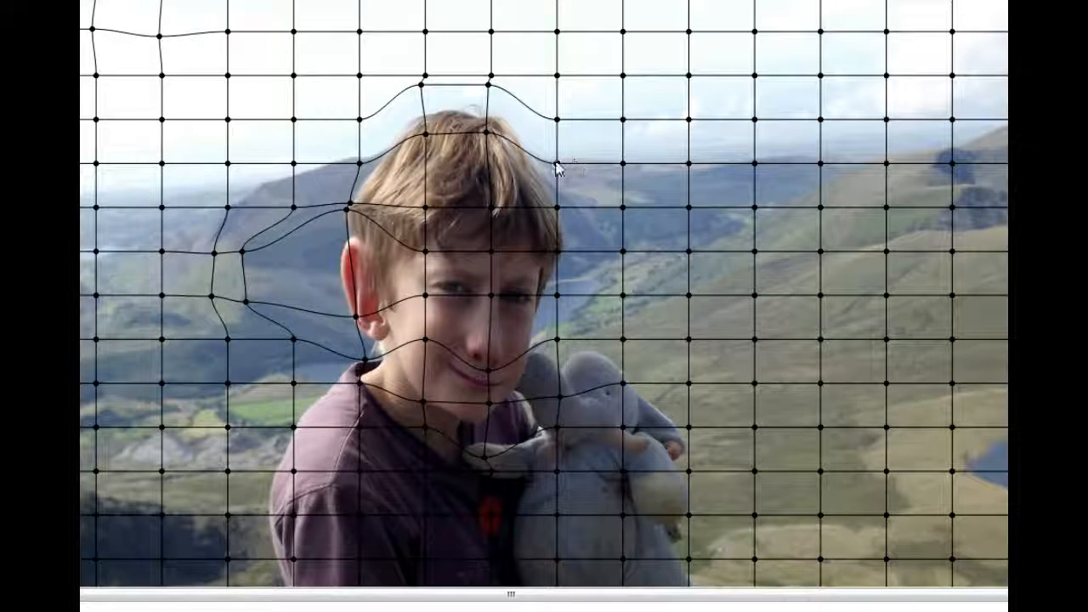
drag(558, 163, 578, 150)
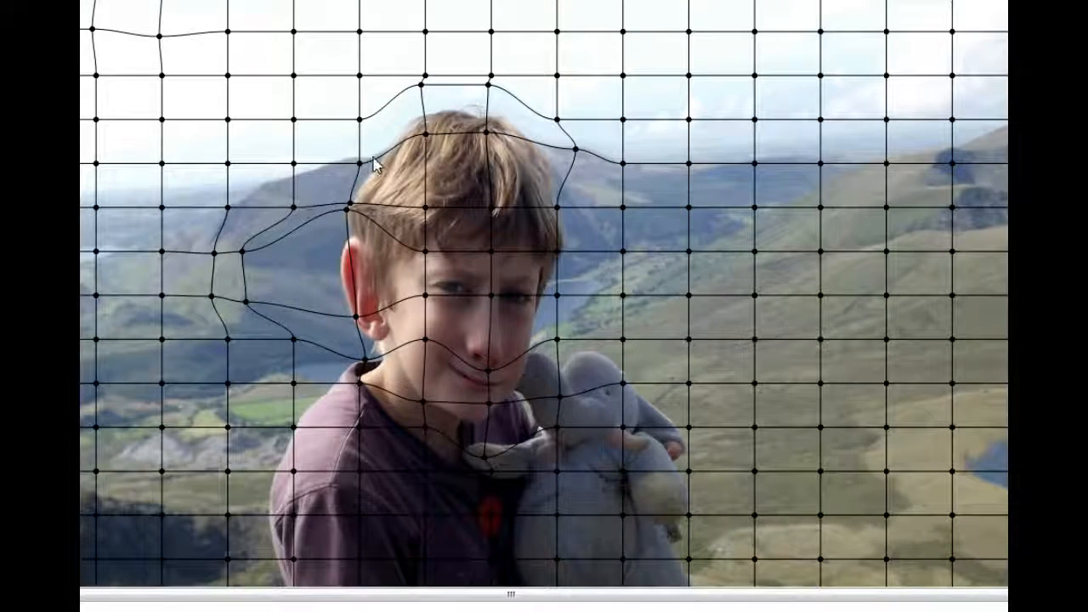
drag(360, 164, 349, 145)
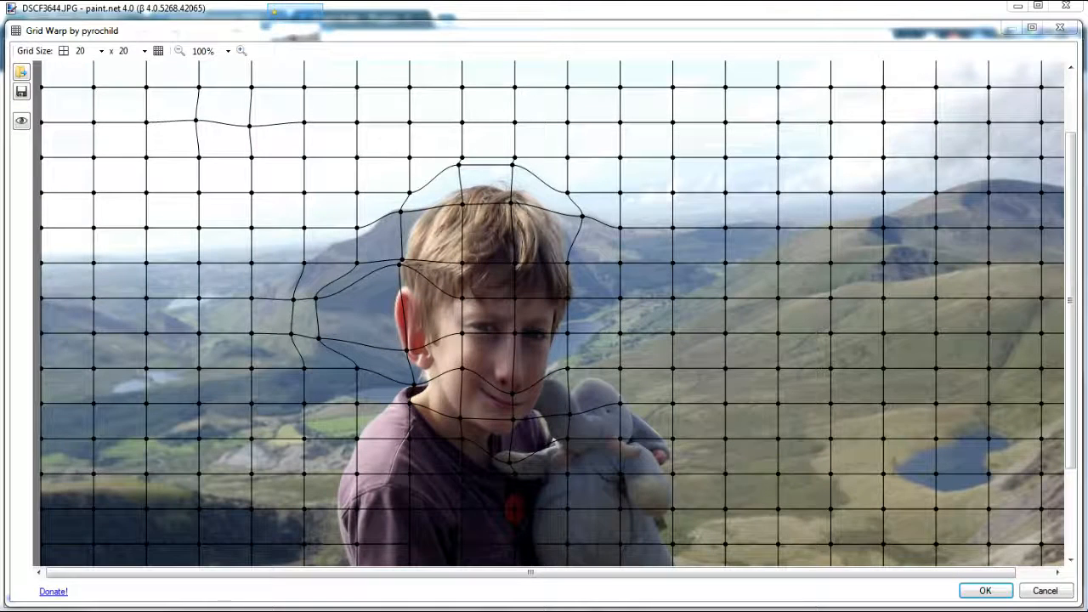
click(984, 593)
click(985, 592)
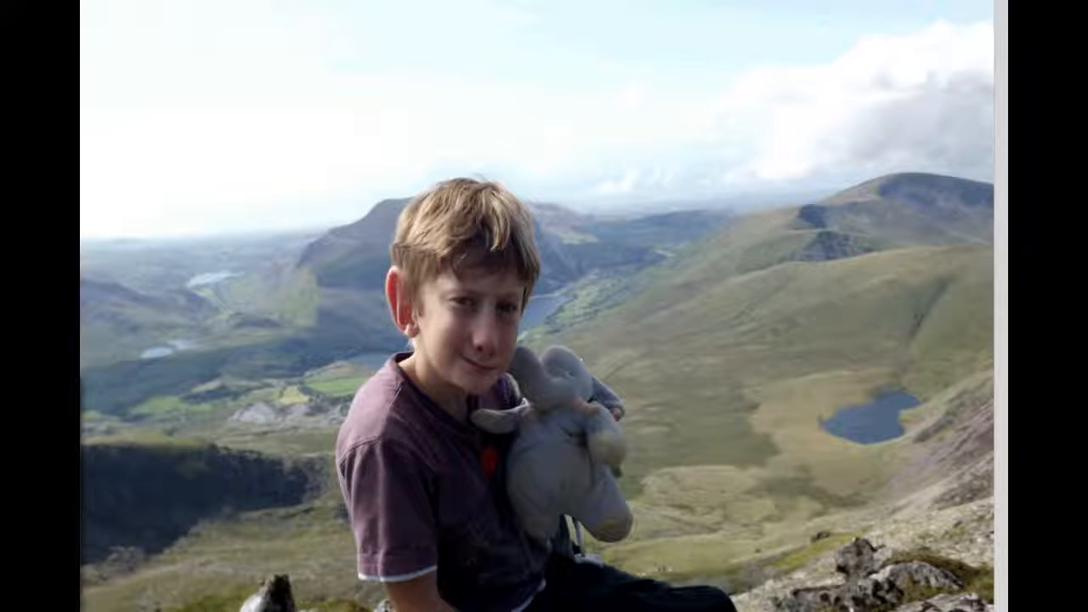
Undo the Grid Warp on the photo and close DSCF3644.JPG without saving
key(alt+e)
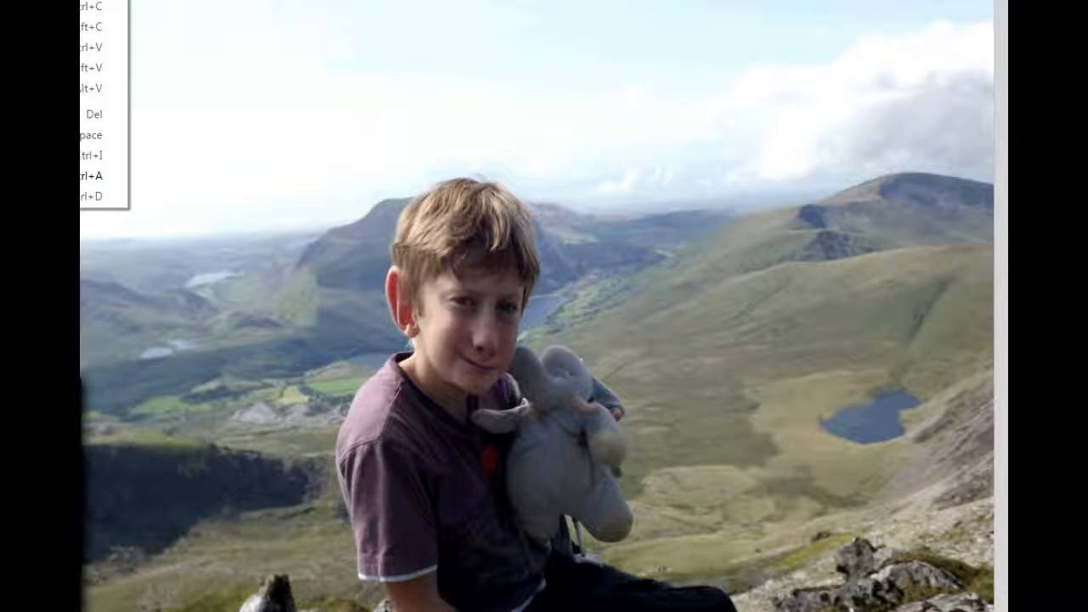
key(ctrl+z)
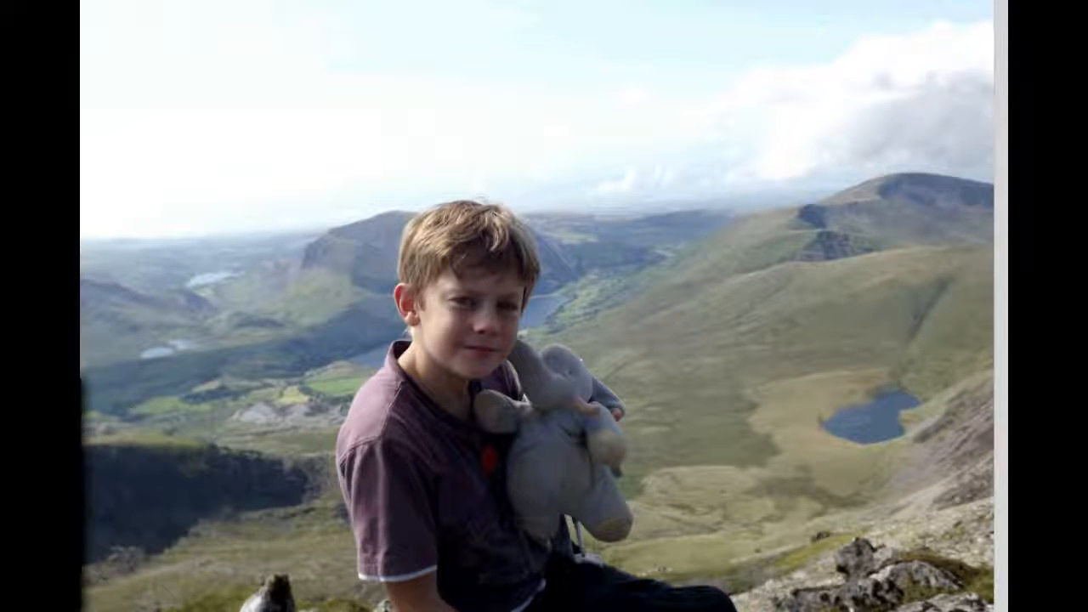
key(ctrl+w)
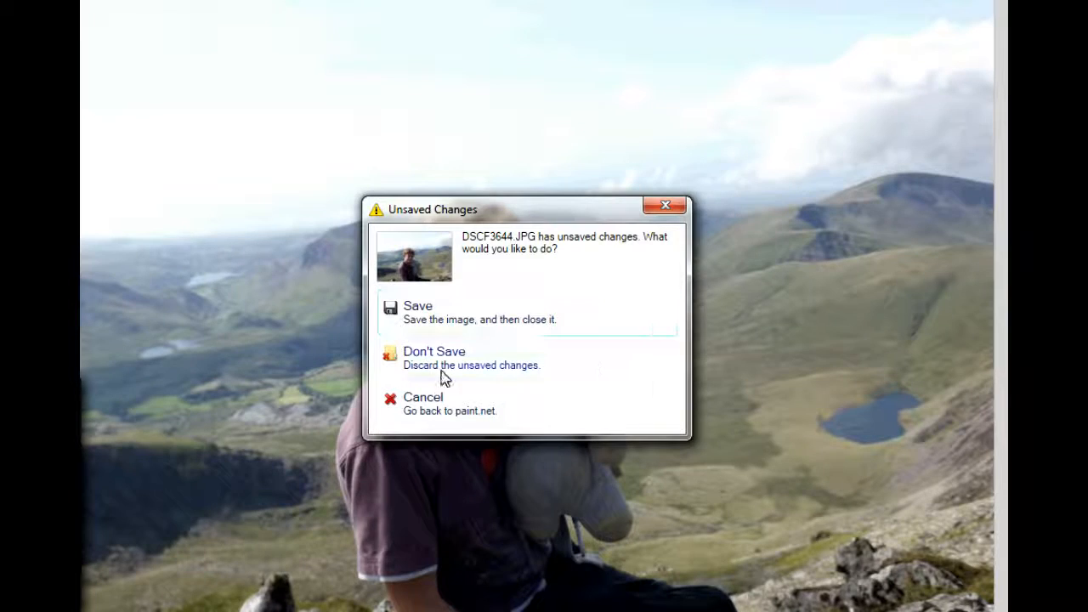
click(440, 366)
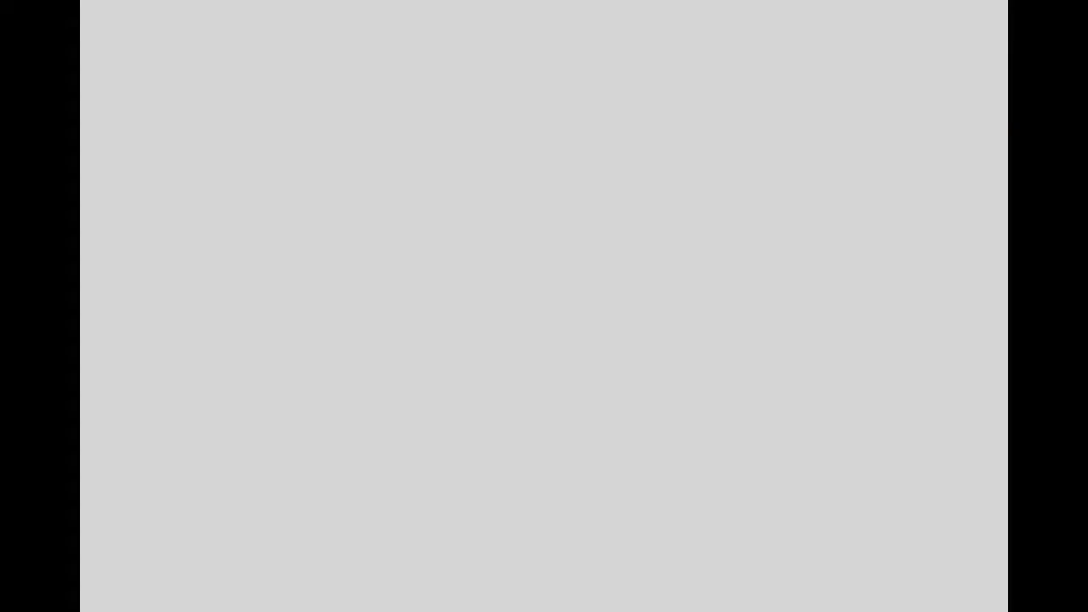
Create a new blank image of 800 × 600 pixels at 96 pixels/inch
key(ctrl+n)
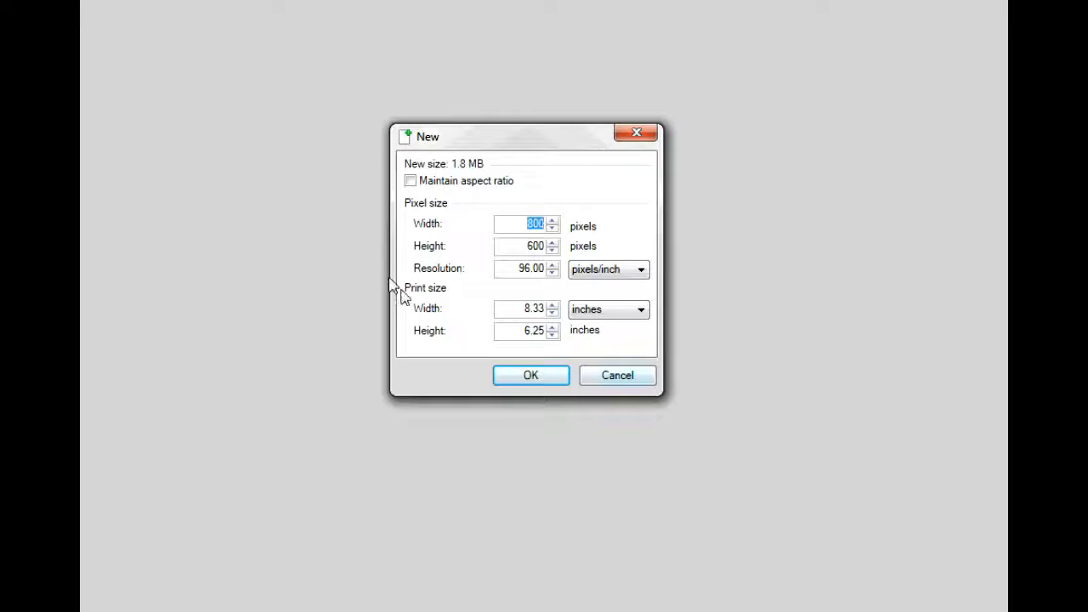
click(533, 379)
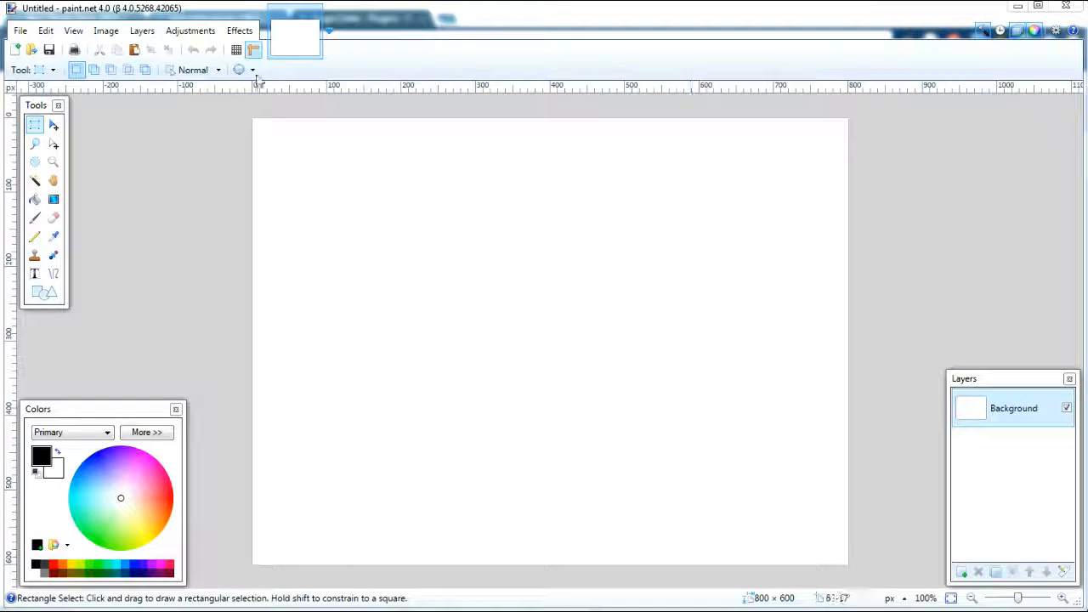
click(241, 30)
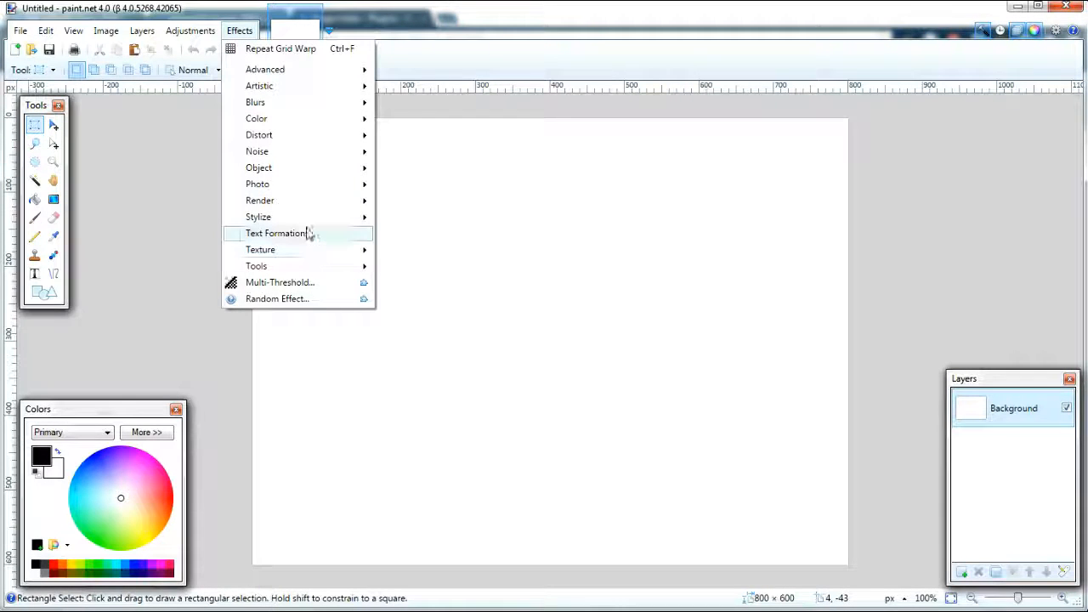
mouse_move(310, 234)
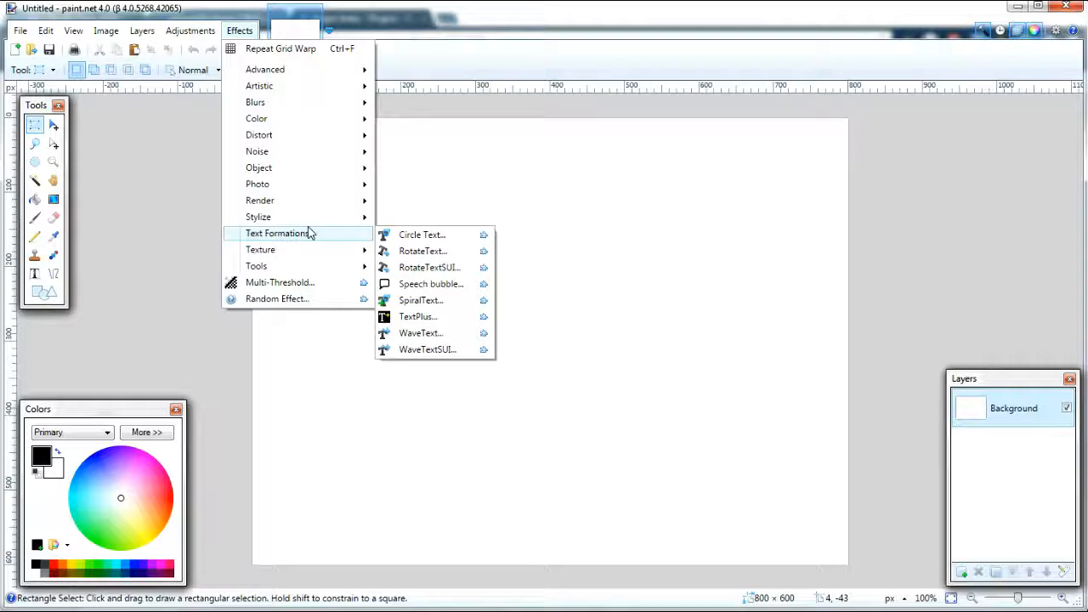
click(427, 241)
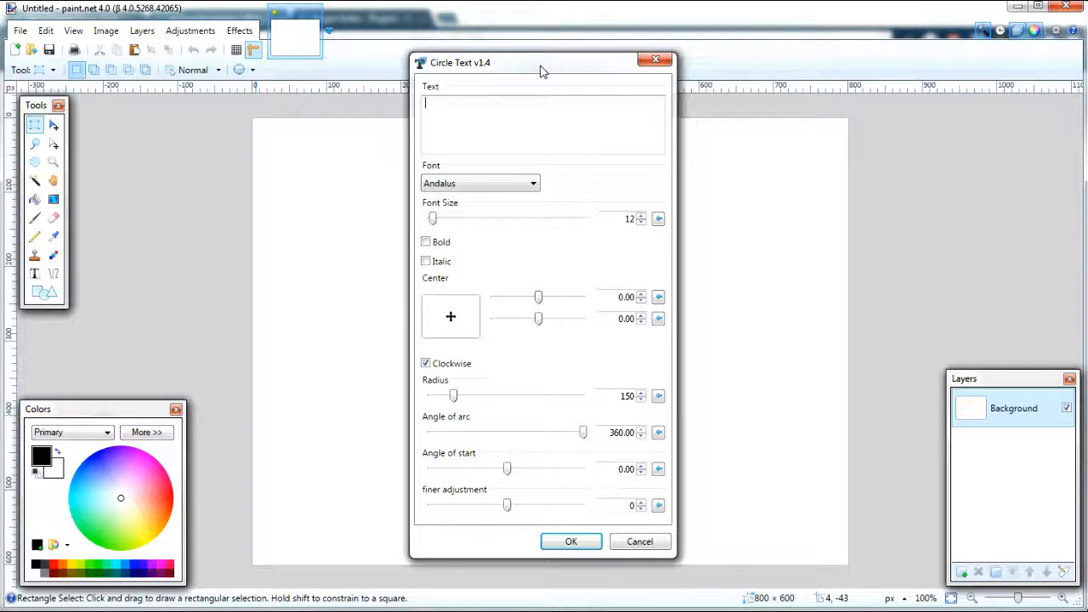
drag(541, 71, 739, 141)
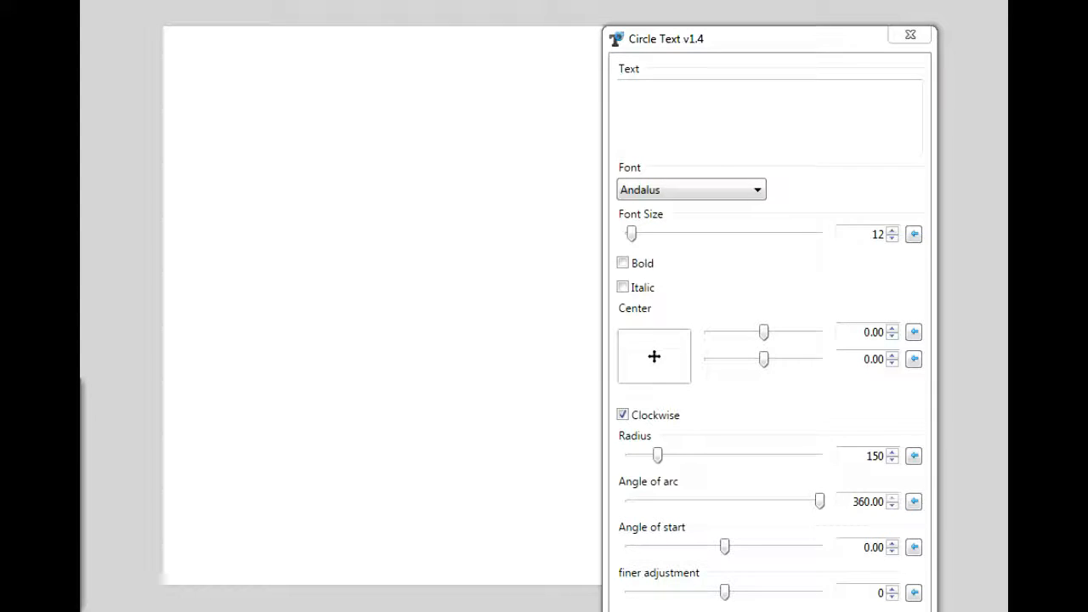
click(720, 160)
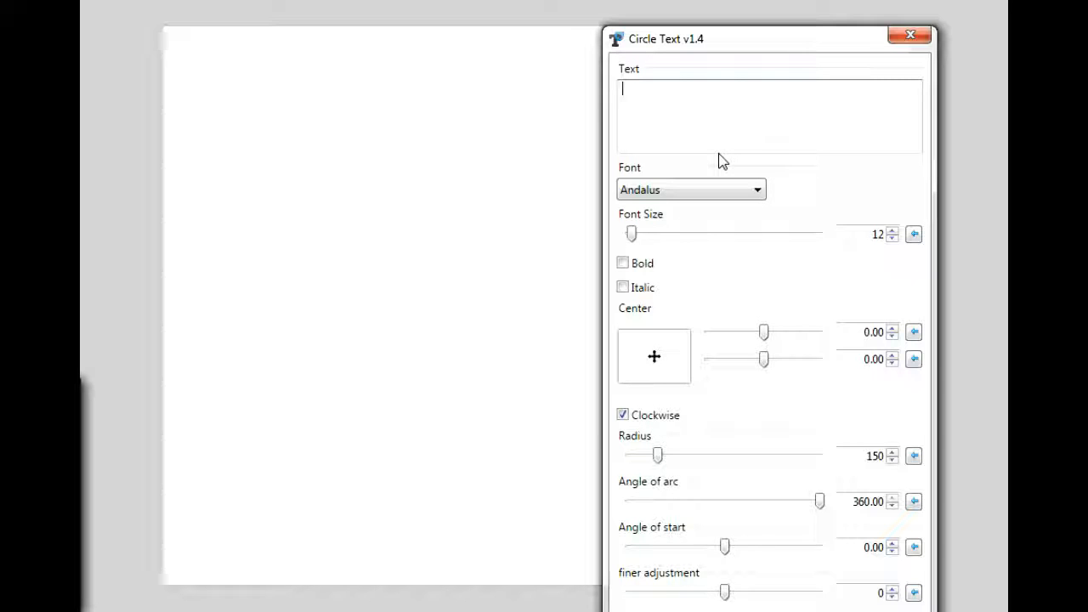
text(WELCO)
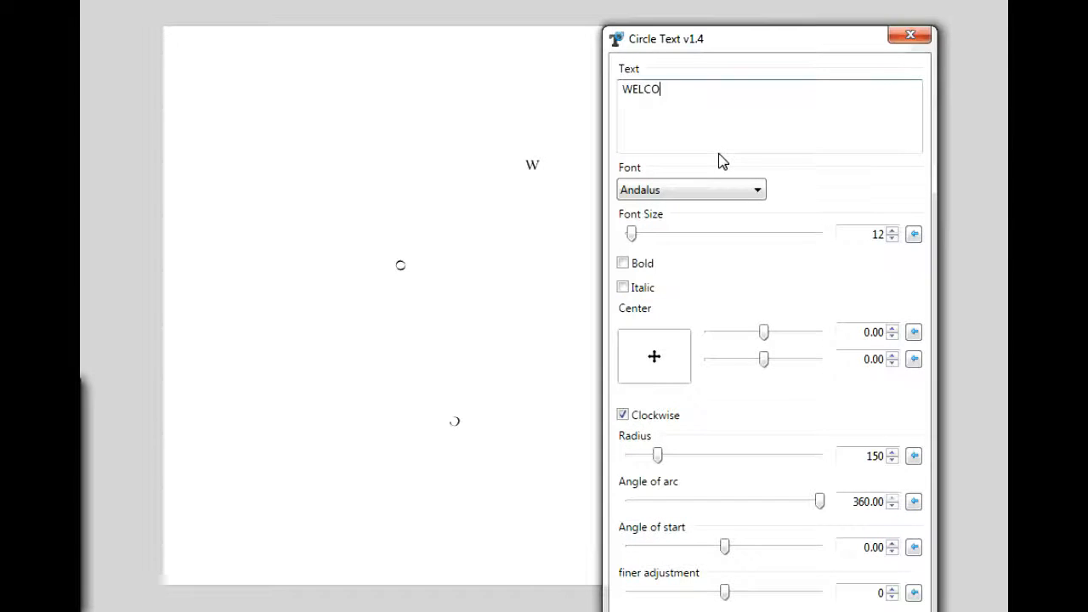
text(ME TO CR)
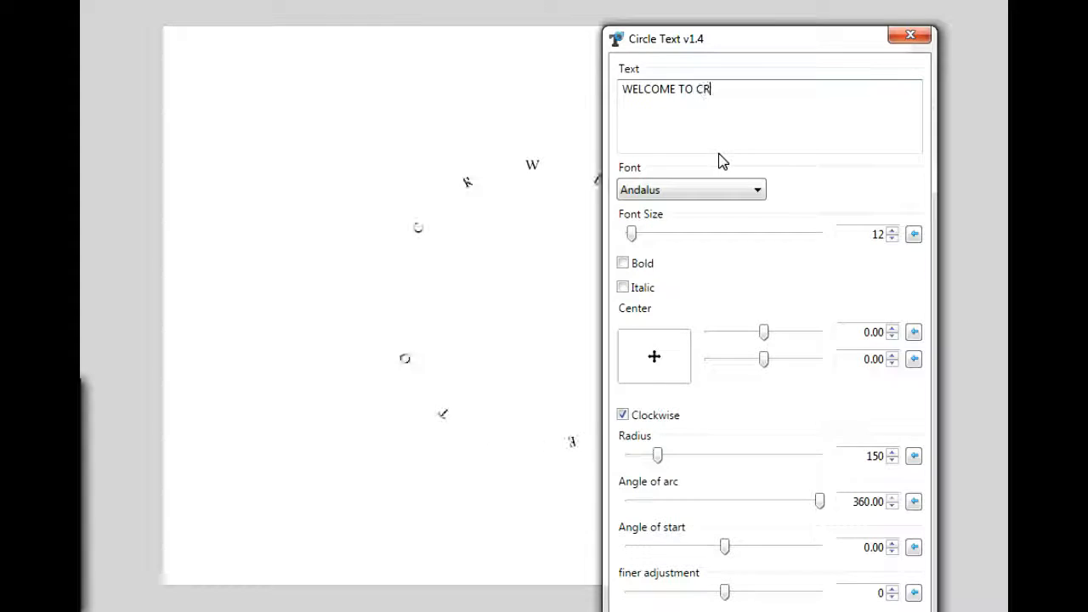
text(AFTVILLE)
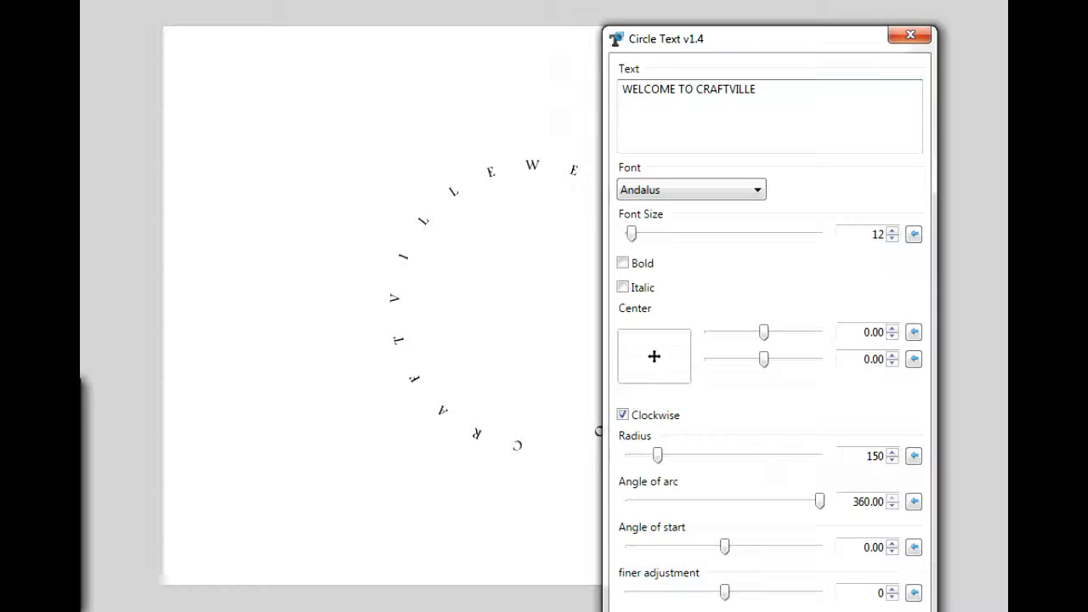
key(Escape)
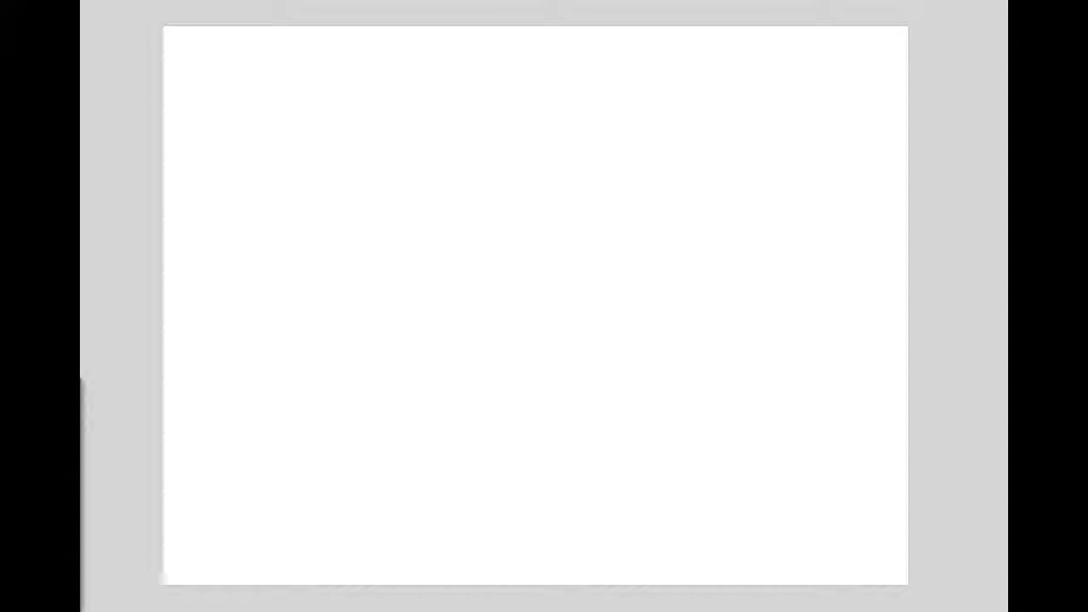
Start the Circle Text effect on the blank image and enter the text "WELCOME TO CRAFTVILLE"
mouse_move(244, 172)
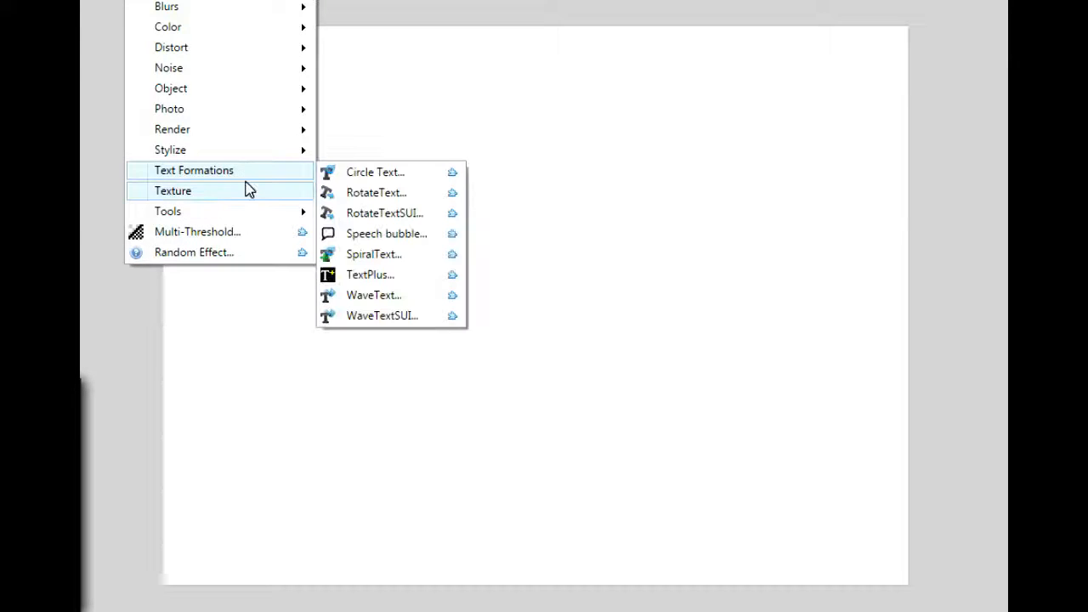
click(410, 173)
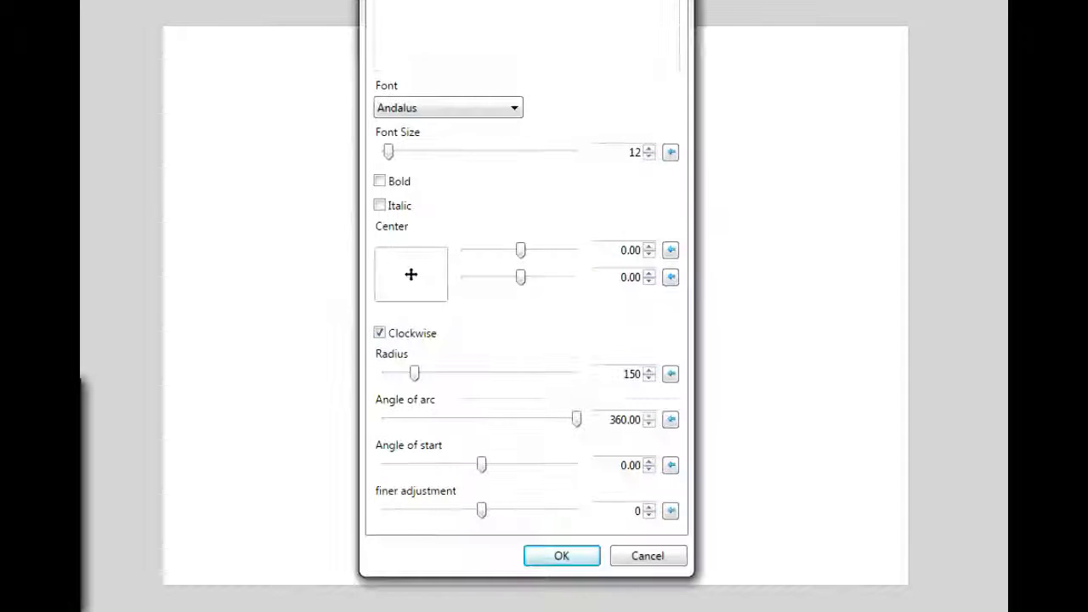
drag(445, 0, 705, 57)
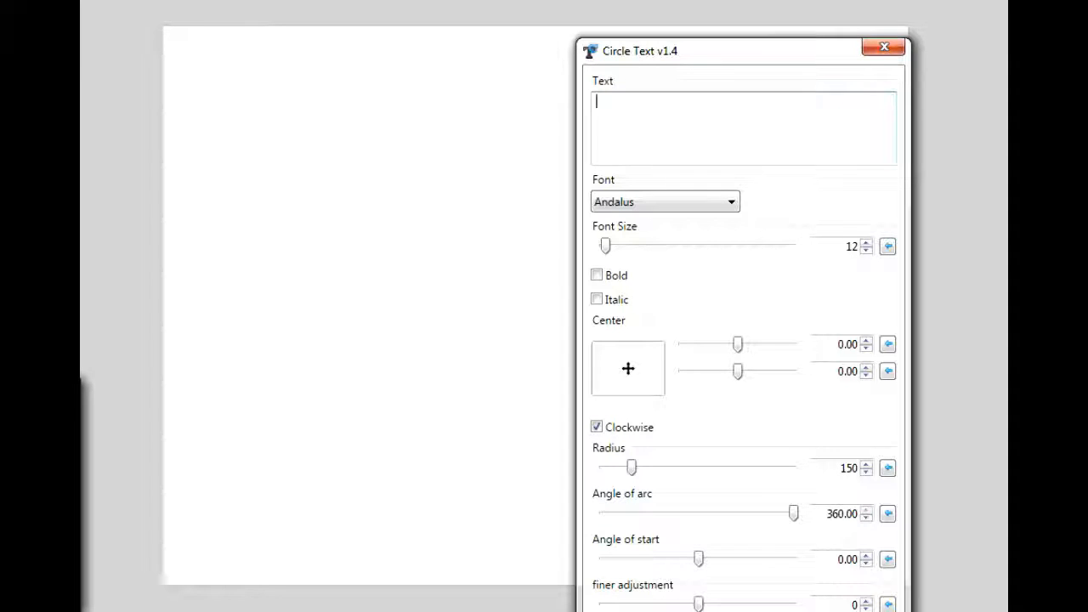
text(WELCOME)
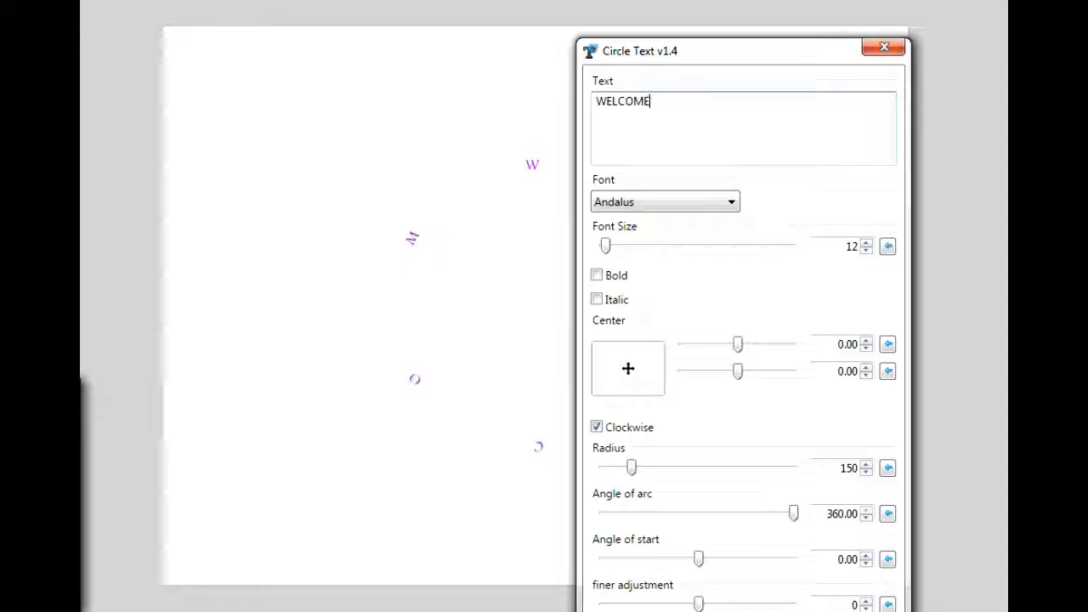
text( TO)
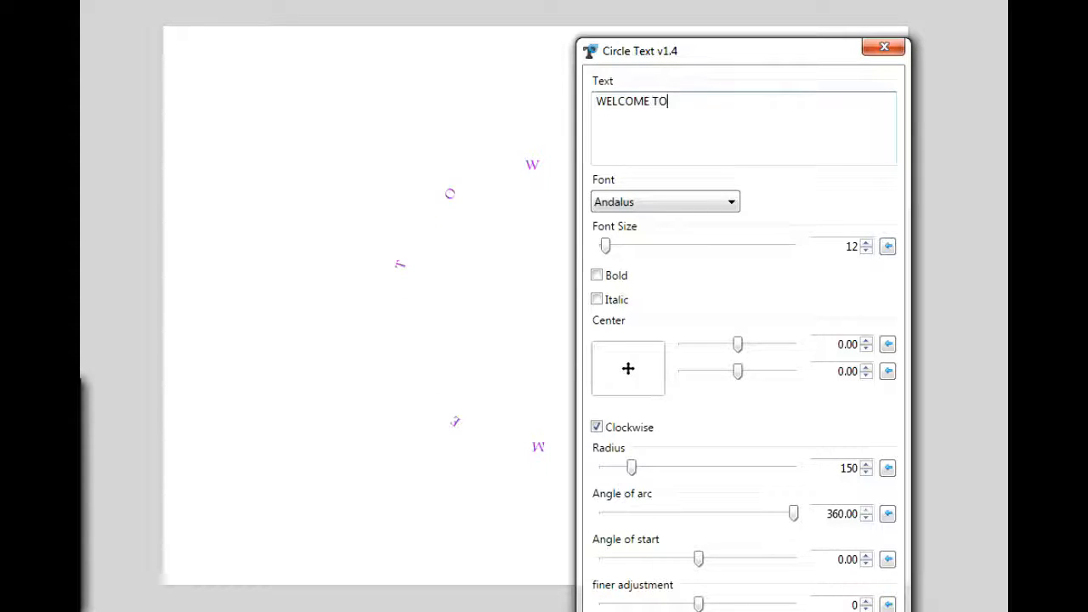
text( CRAFTV)
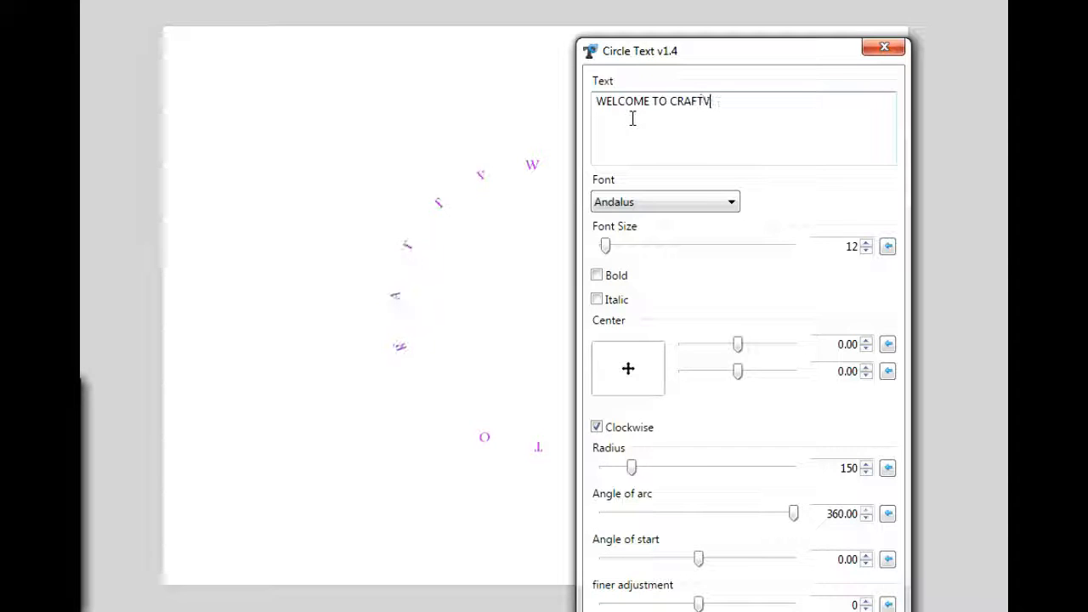
text(ILLE)
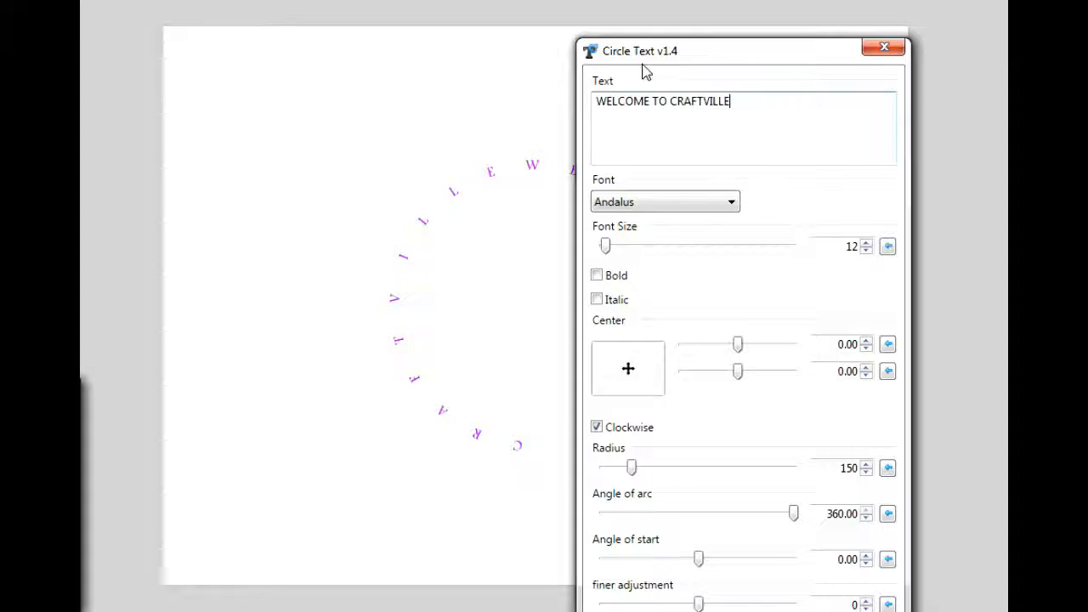
drag(724, 46, 798, 30)
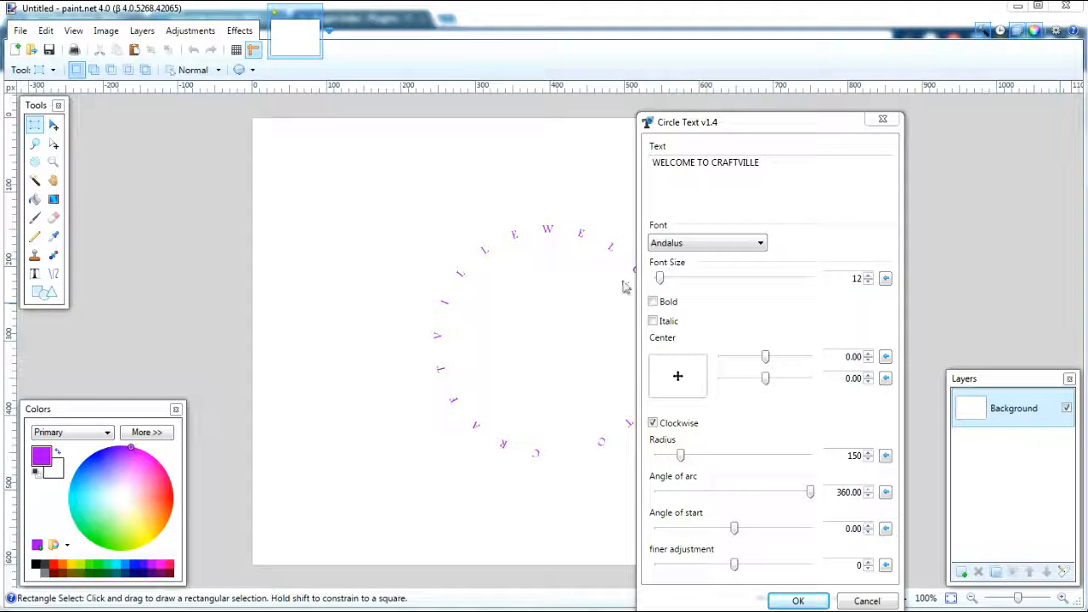
Set the circle text's font size to 31 and make it bold
click(668, 283)
drag(664, 285, 672, 281)
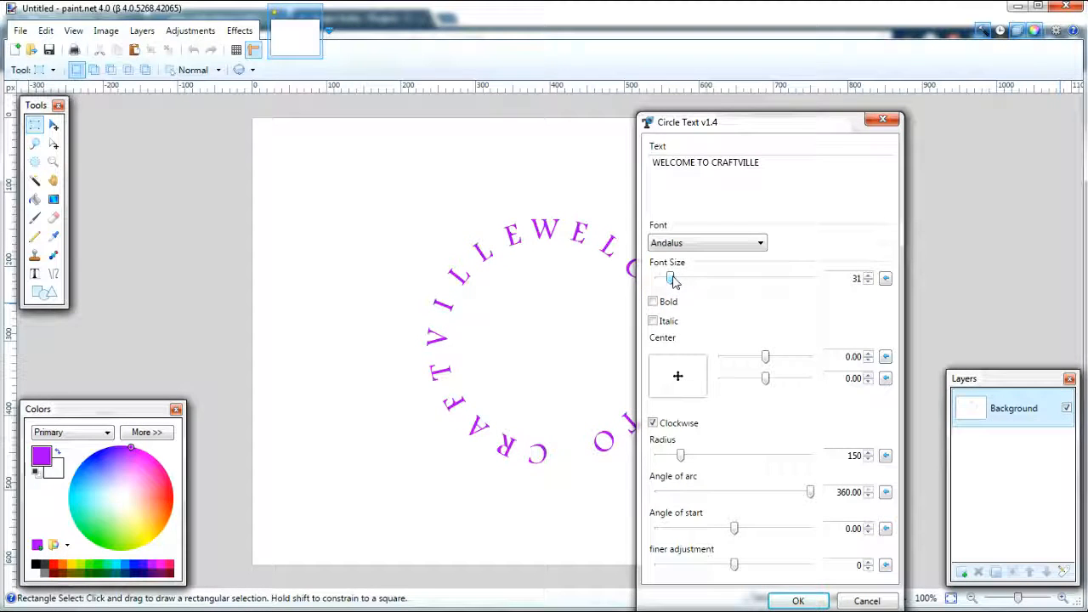
click(654, 303)
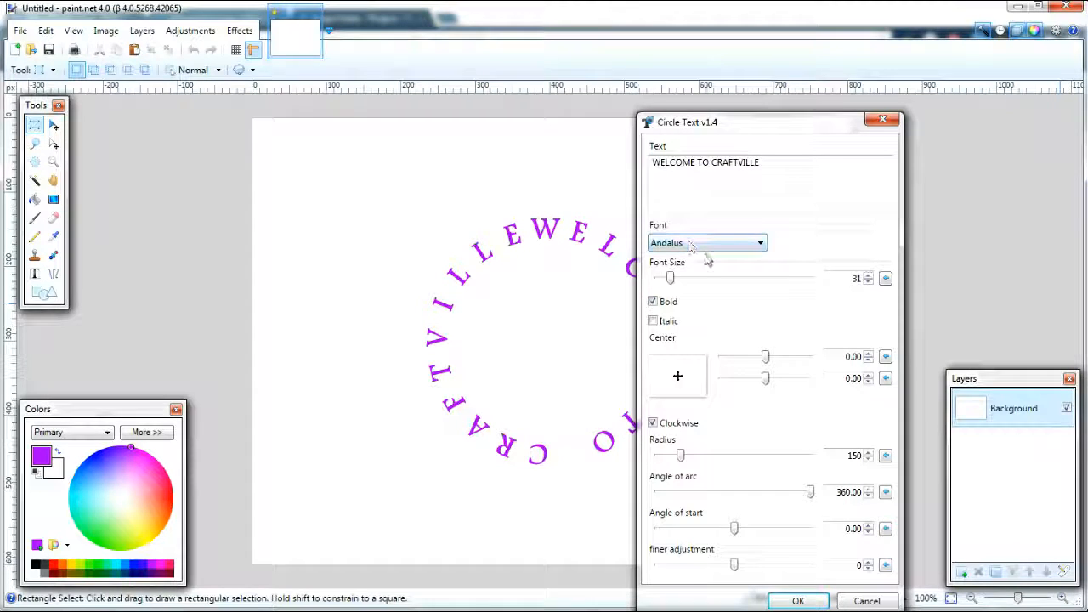
Move the circle text's center to -0.27, -0.29 and change its font to Arial Black
click(671, 372)
drag(672, 371, 671, 370)
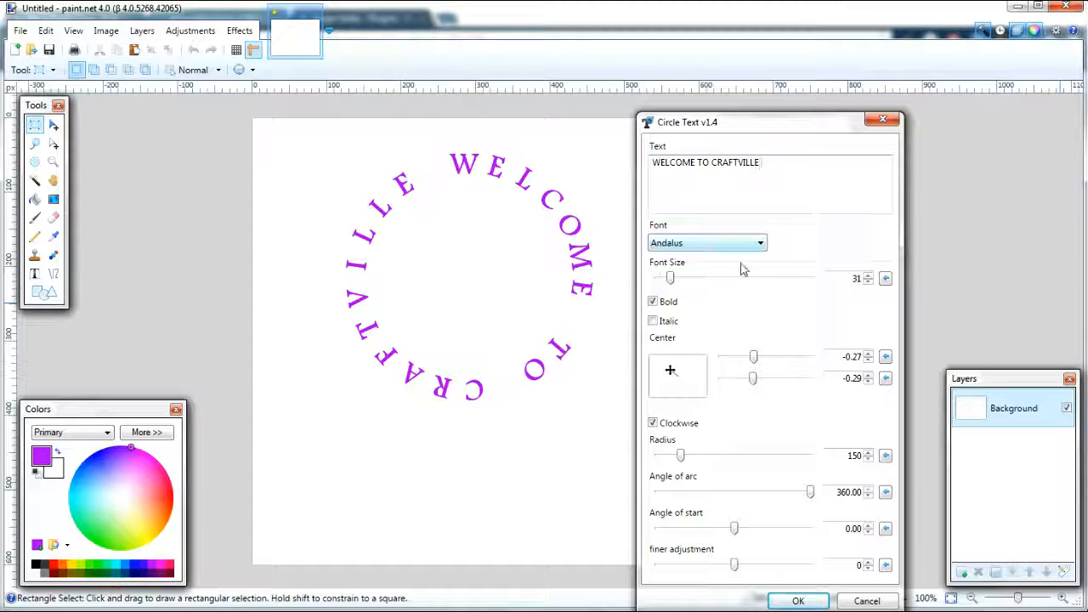
click(697, 244)
click(683, 340)
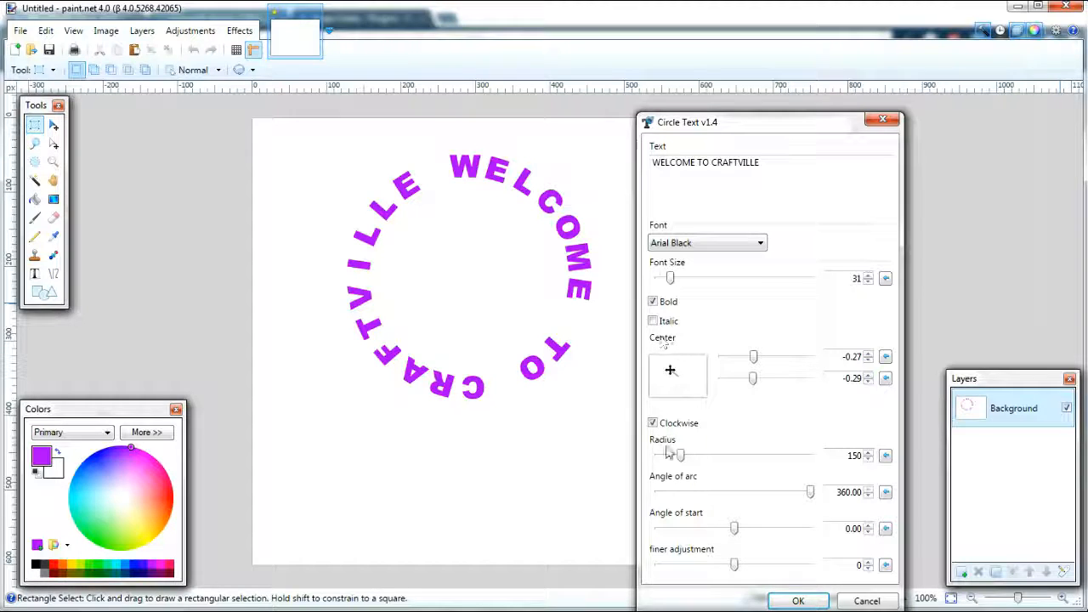
Shape the circle text into an arch with radius 186, angle of arc 205.14, angle of start -86.47 and finer adjustment -17
mouse_move(682, 459)
mouse_down()
mouse_move(672, 459)
mouse_move(685, 457)
mouse_up()
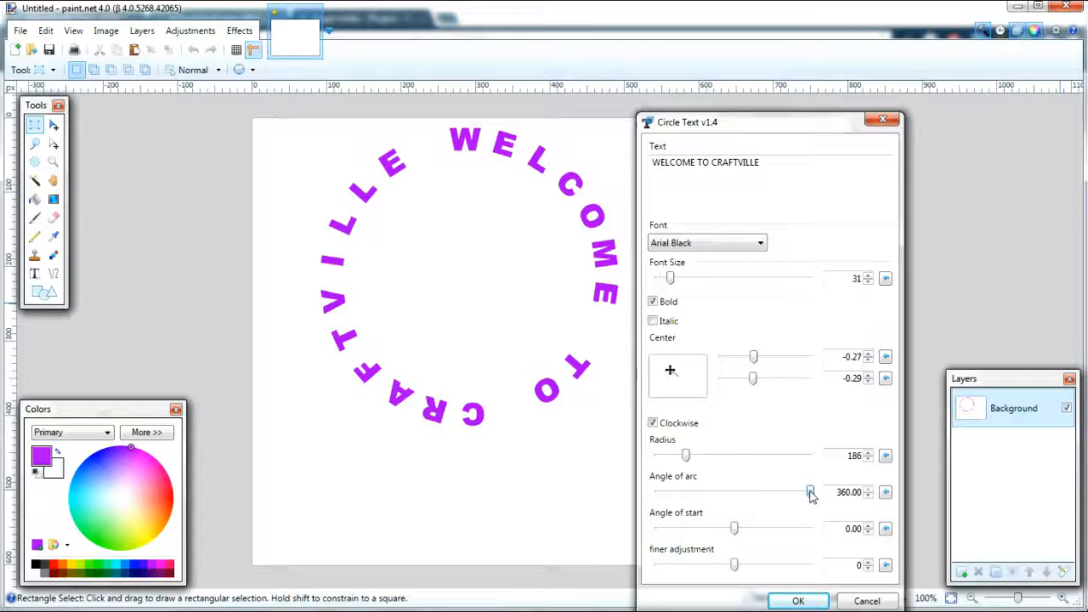
drag(810, 493, 745, 492)
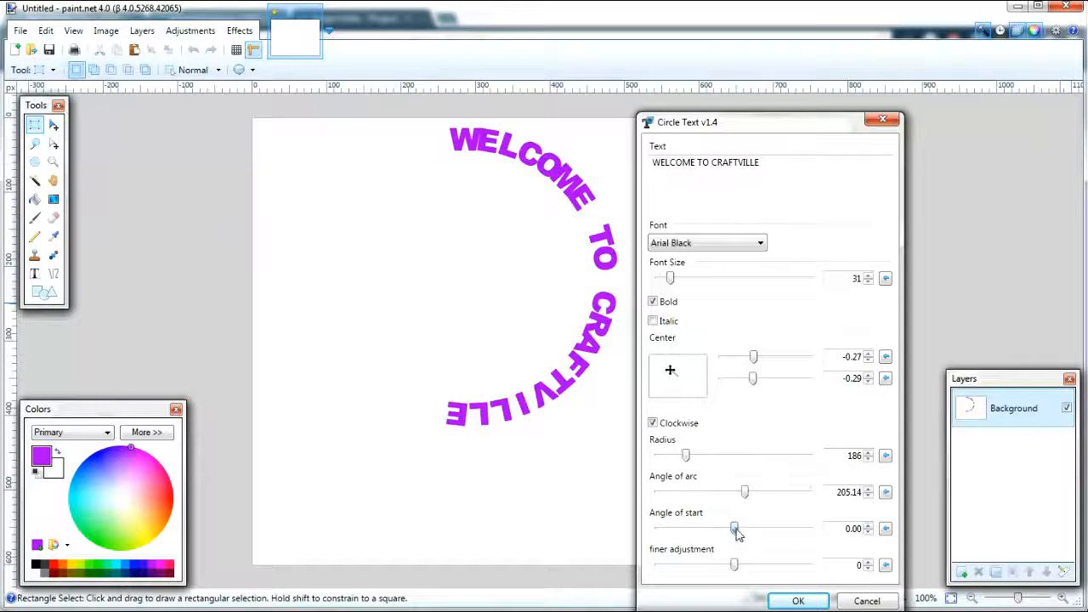
drag(734, 528, 695, 529)
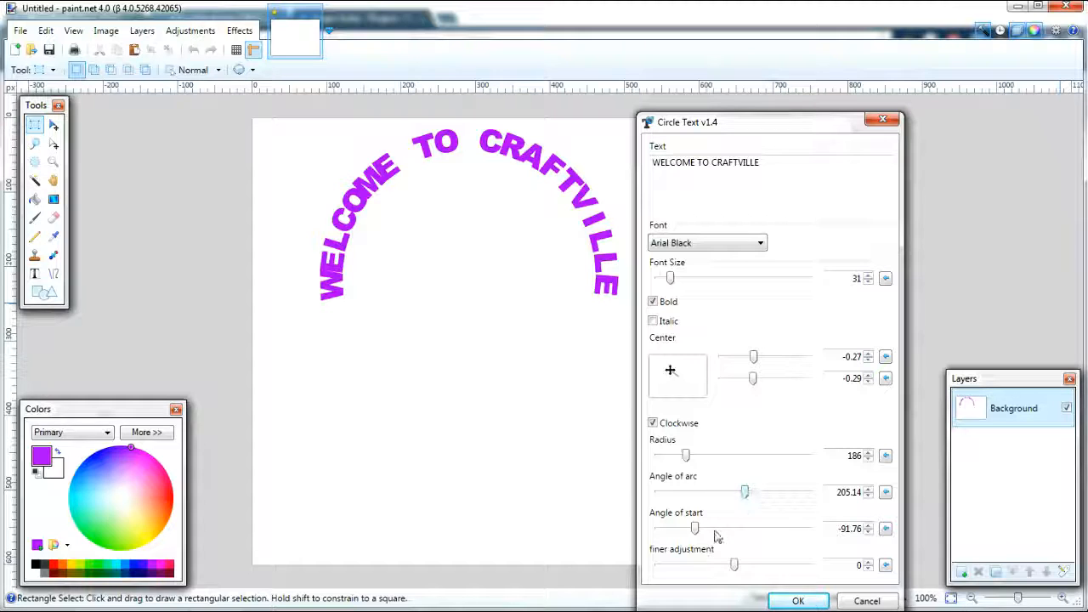
drag(694, 529, 697, 530)
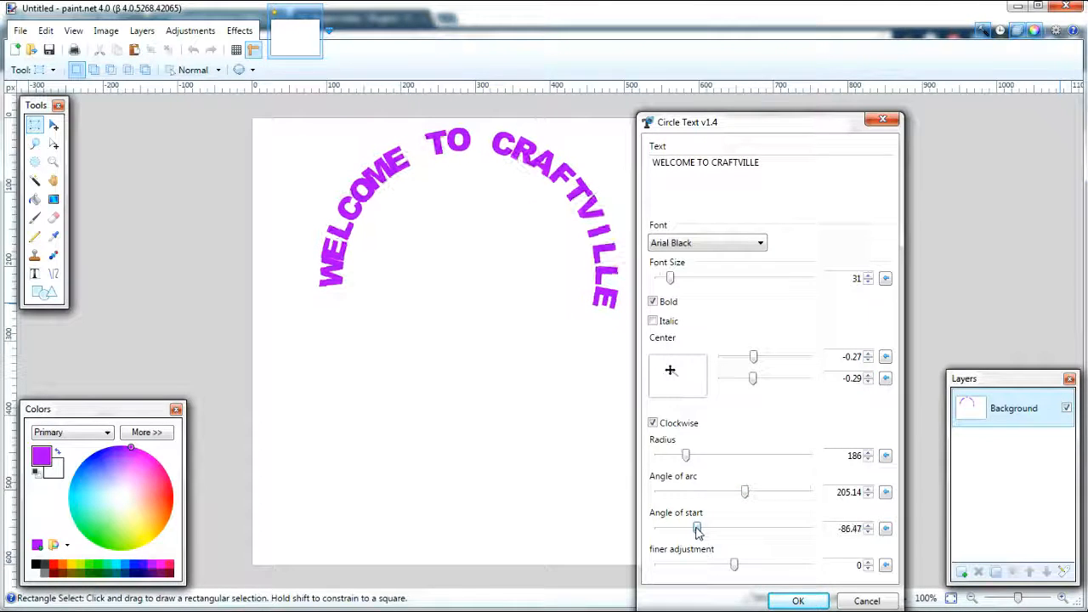
drag(734, 565, 723, 571)
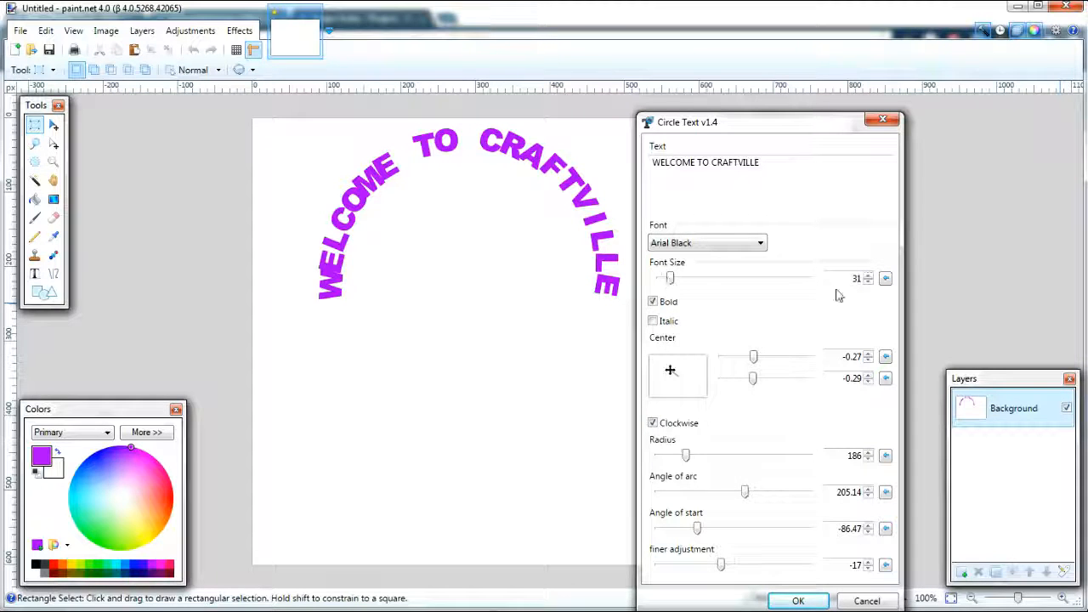
Reduce the circle text's font size to 27, then cancel the Circle Text effect
click(868, 282)
click(868, 283)
click(868, 282)
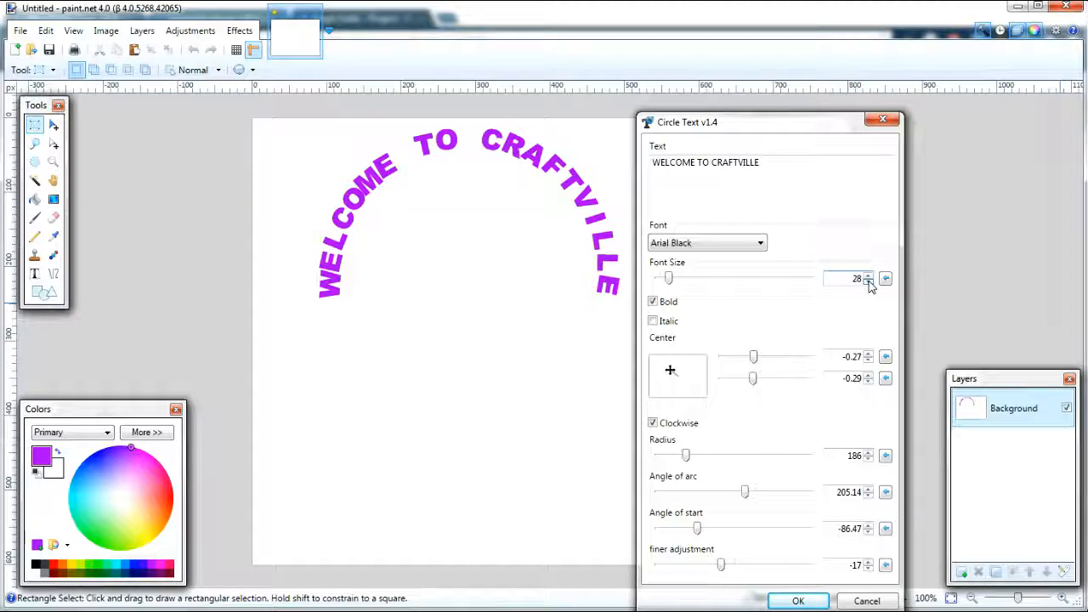
click(868, 283)
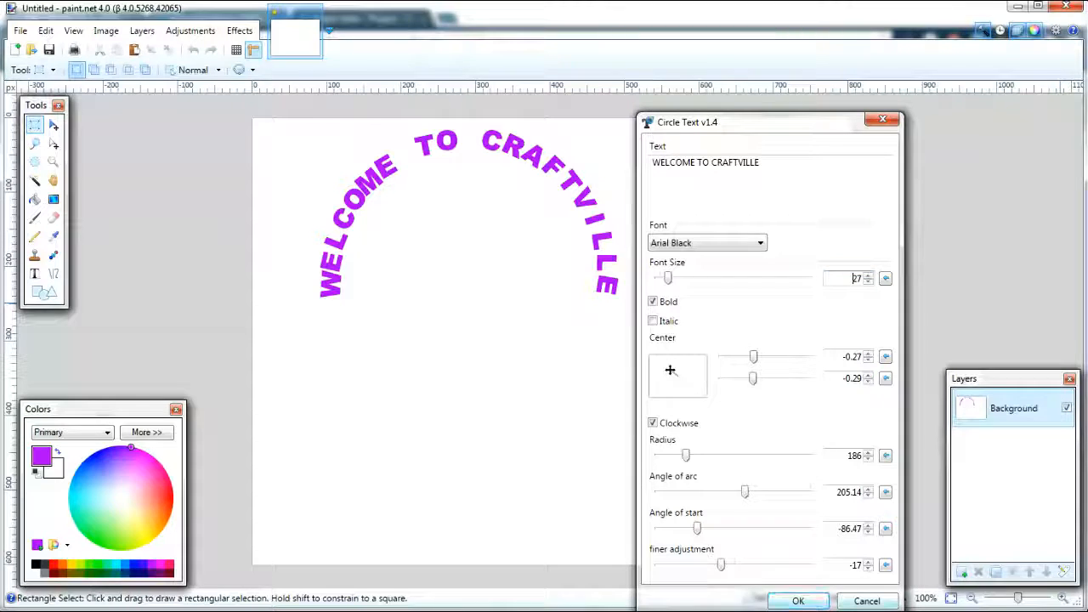
click(868, 601)
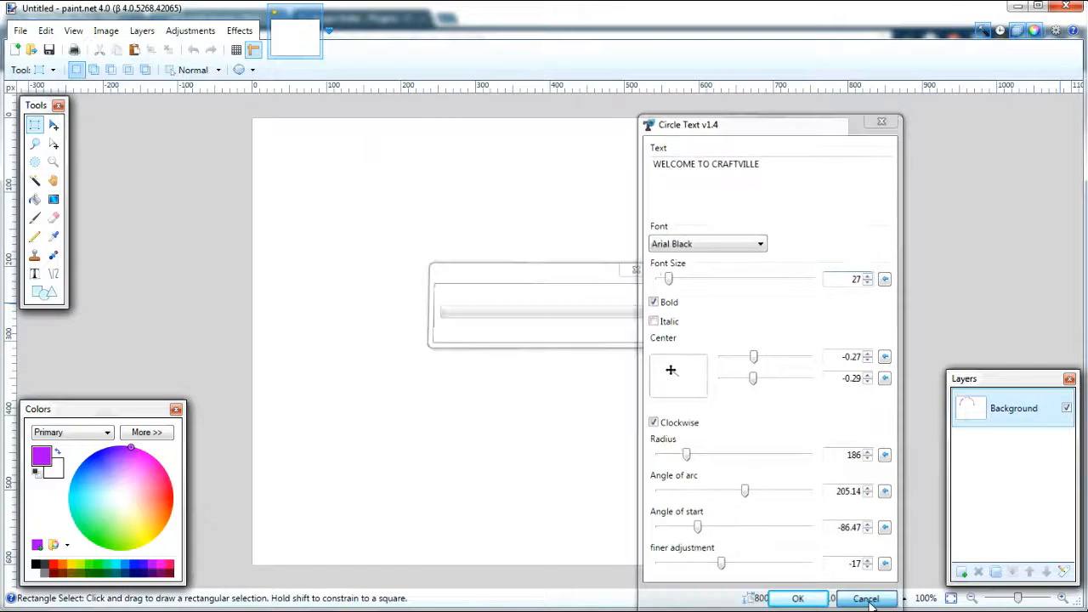
Start the SpiralText effect on the blank image and enter the text "WELCOME TO CRAFTVILLE"
click(240, 30)
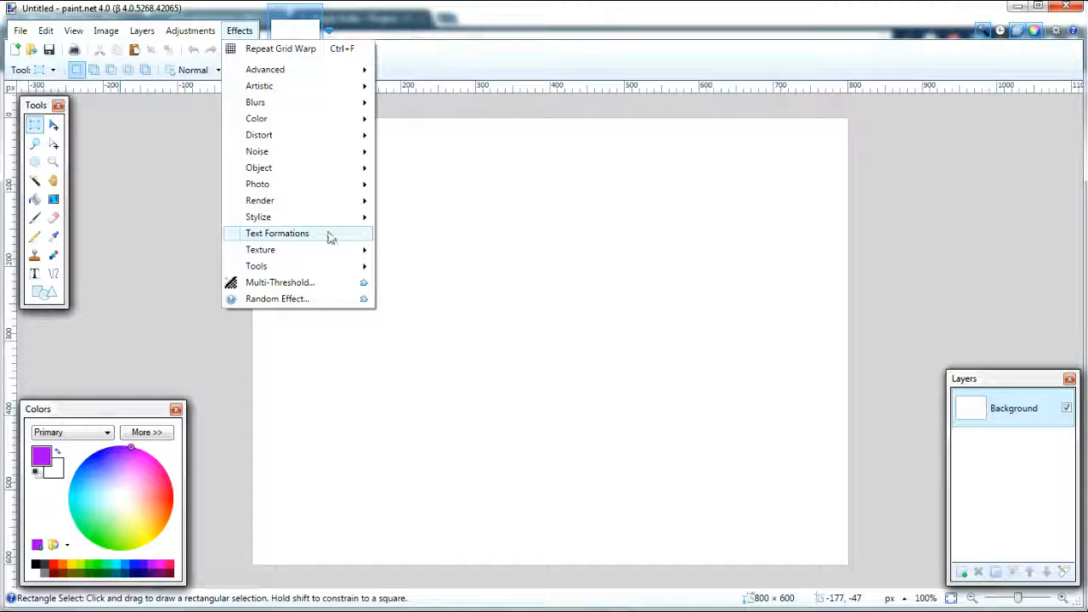
mouse_move(331, 238)
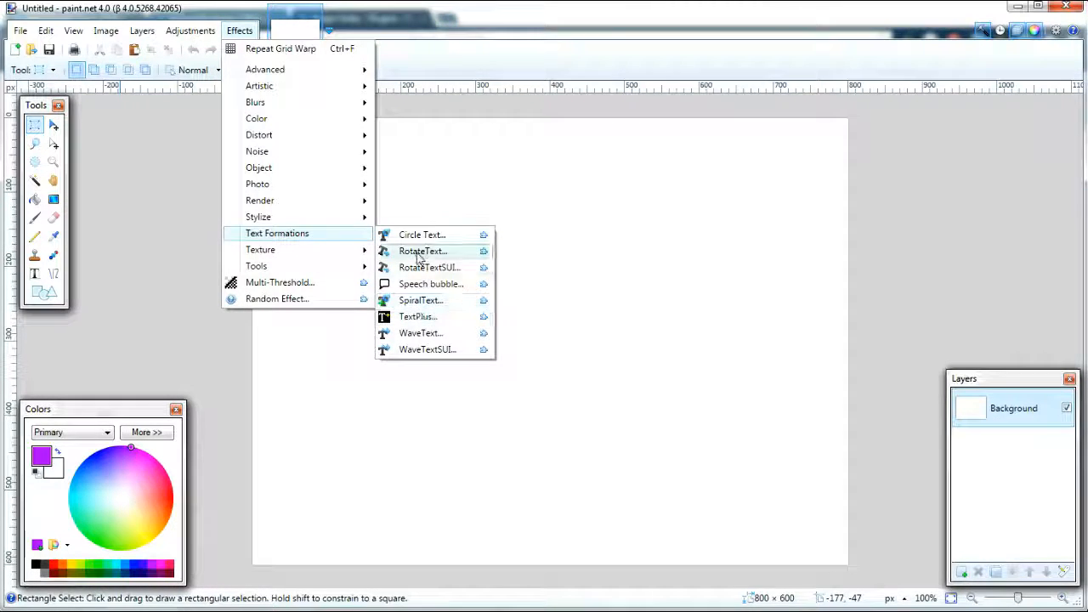
click(420, 300)
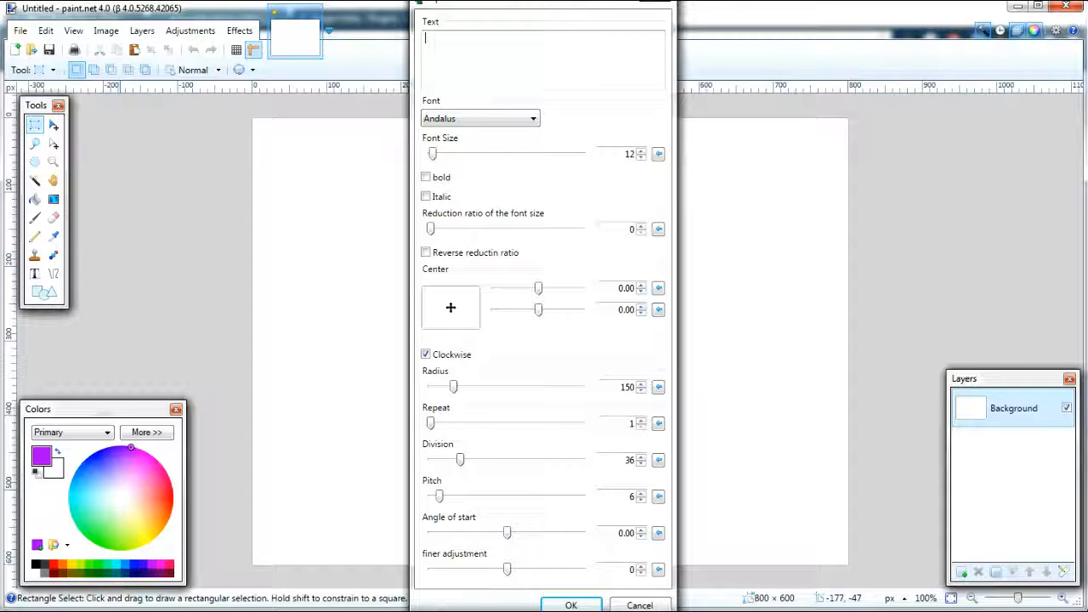
drag(497, 7, 665, 21)
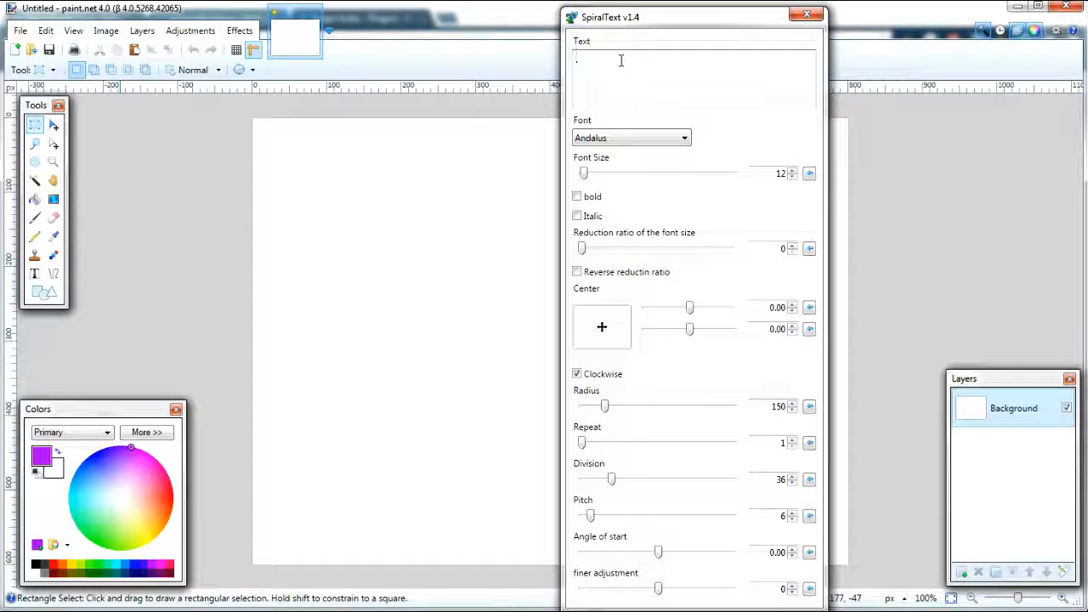
text(ELCOM)
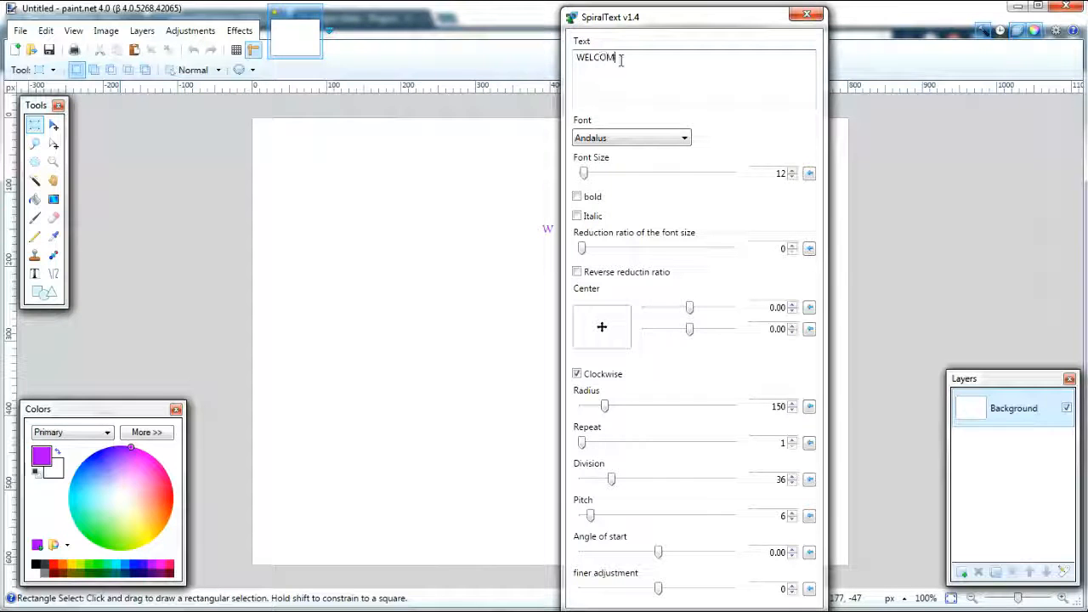
text(E TO)
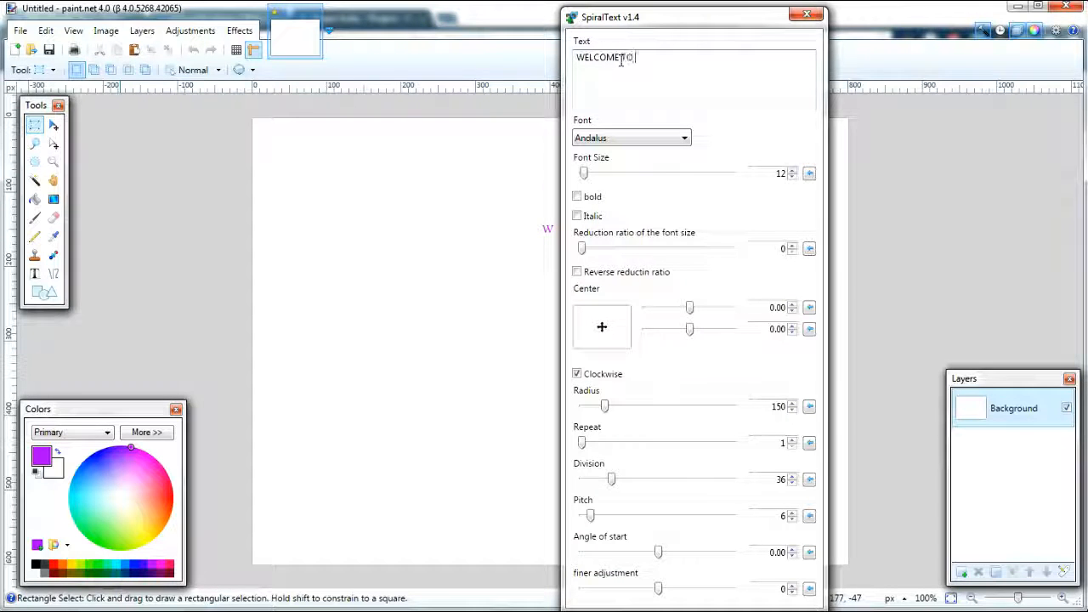
text( CRAFTVILLE)
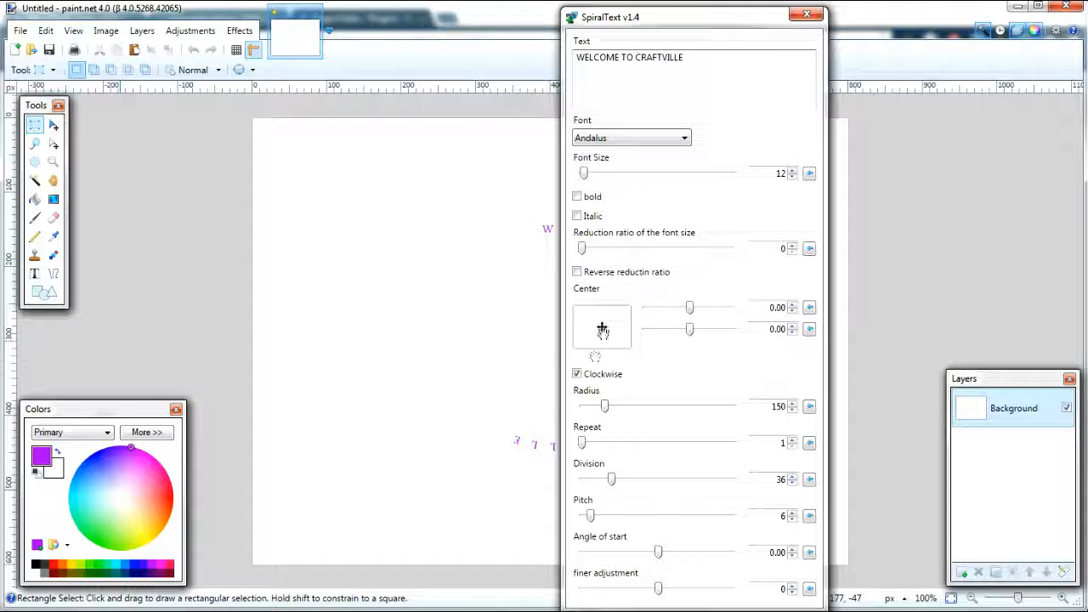
Move the spiral text's center to -0.53, -0.16 and format the text in bold Arial Black
drag(596, 324, 587, 324)
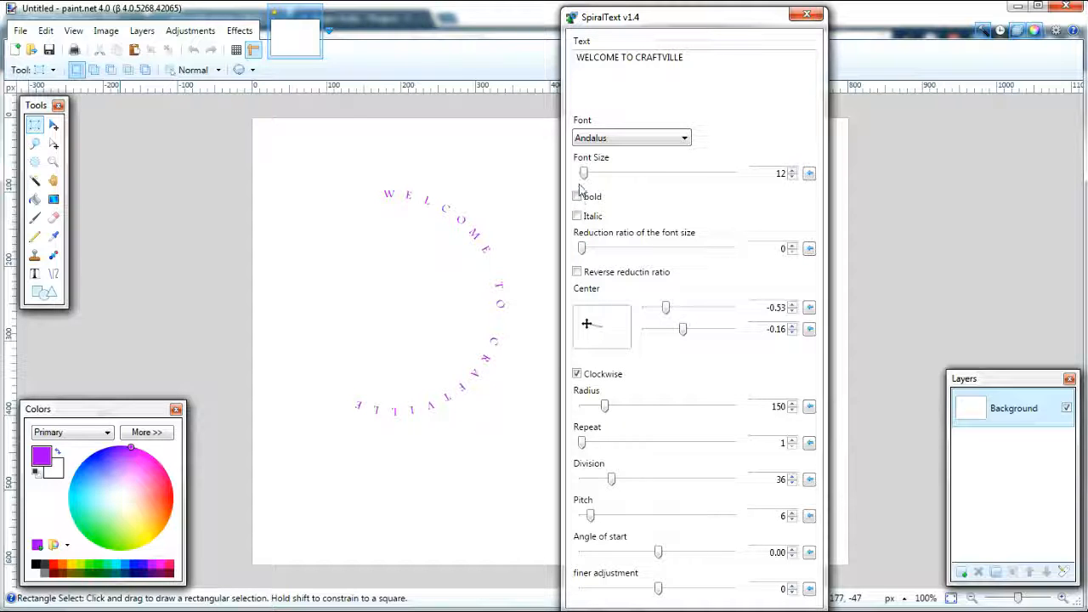
click(640, 140)
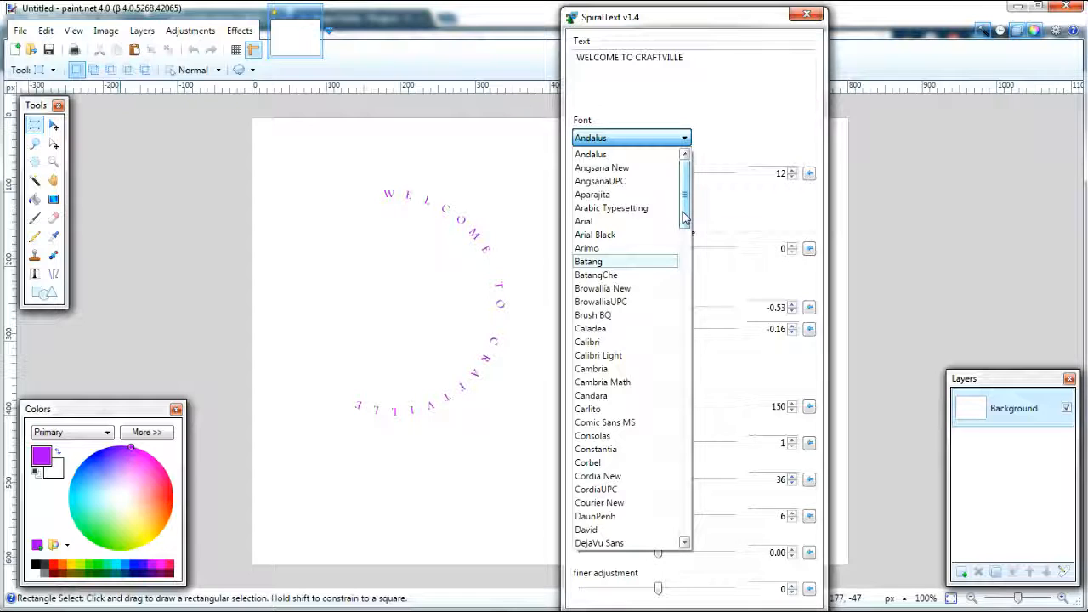
click(605, 235)
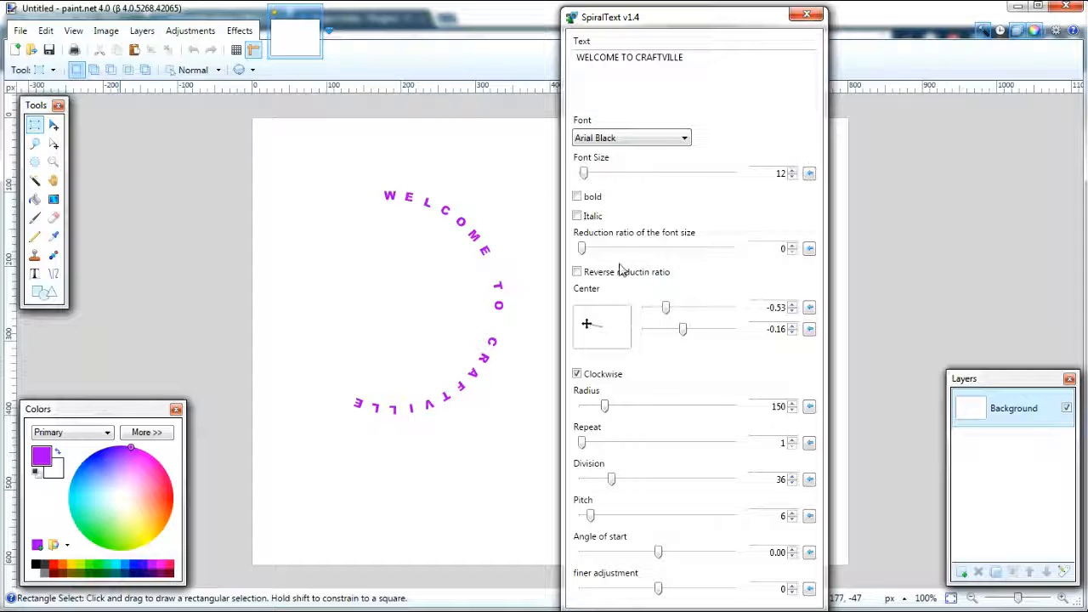
click(577, 197)
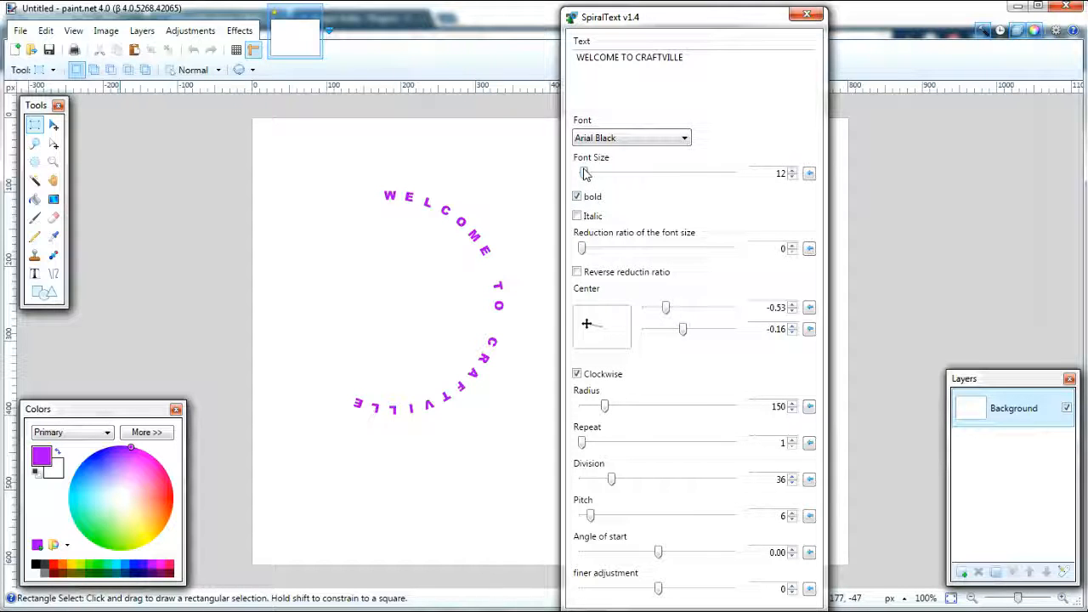
Set the spiral text's font size to 28
drag(585, 174, 597, 174)
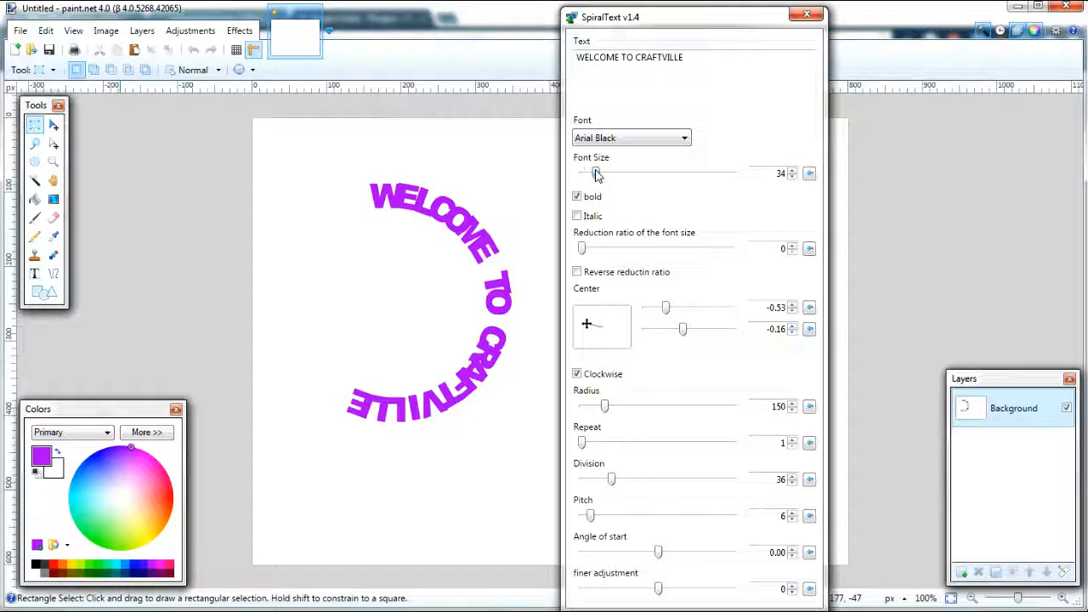
click(791, 177)
click(792, 177)
click(791, 176)
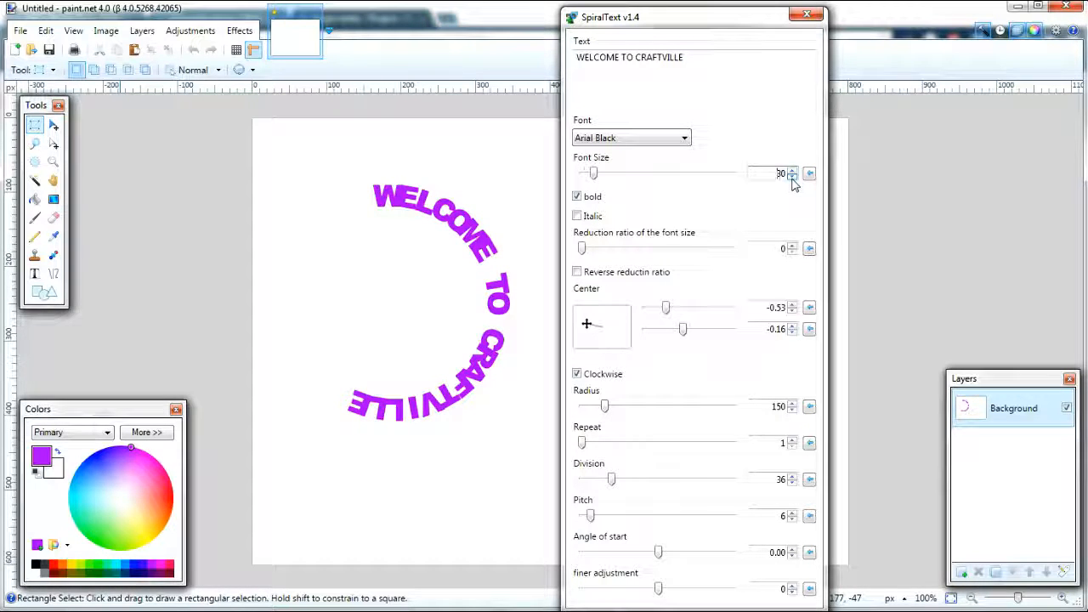
click(793, 177)
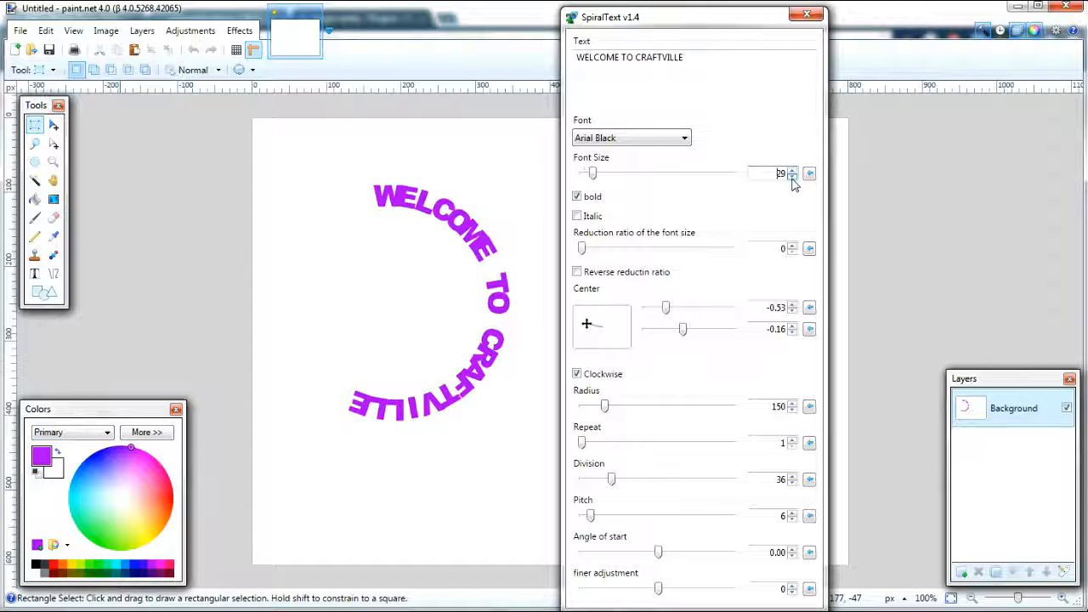
click(792, 177)
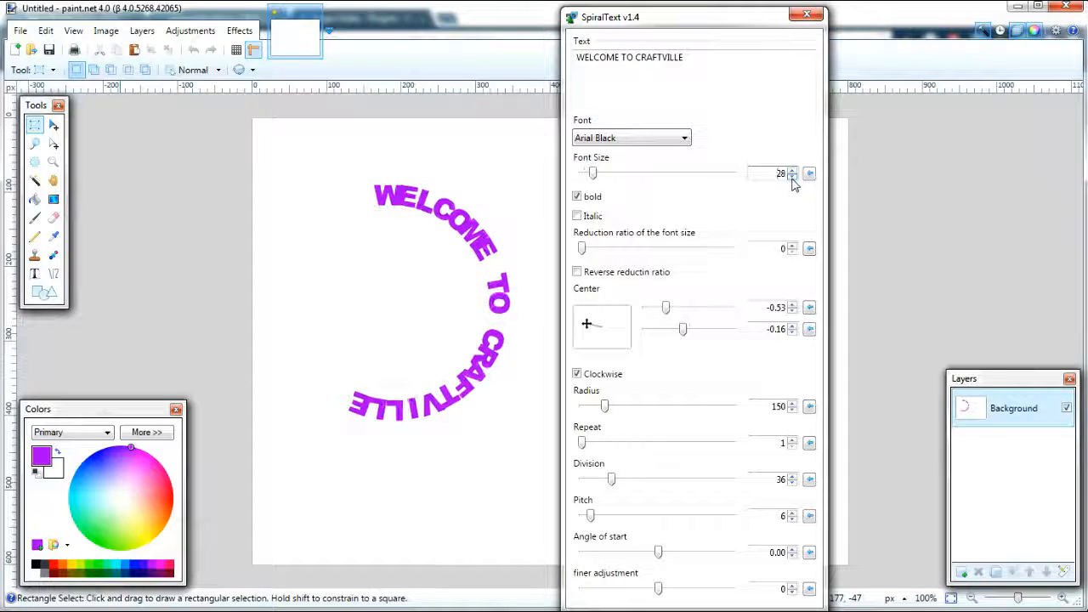
Enlarge the spiral text's radius to 235 and reposition its center at -0.25, 0.12
drag(604, 407, 618, 406)
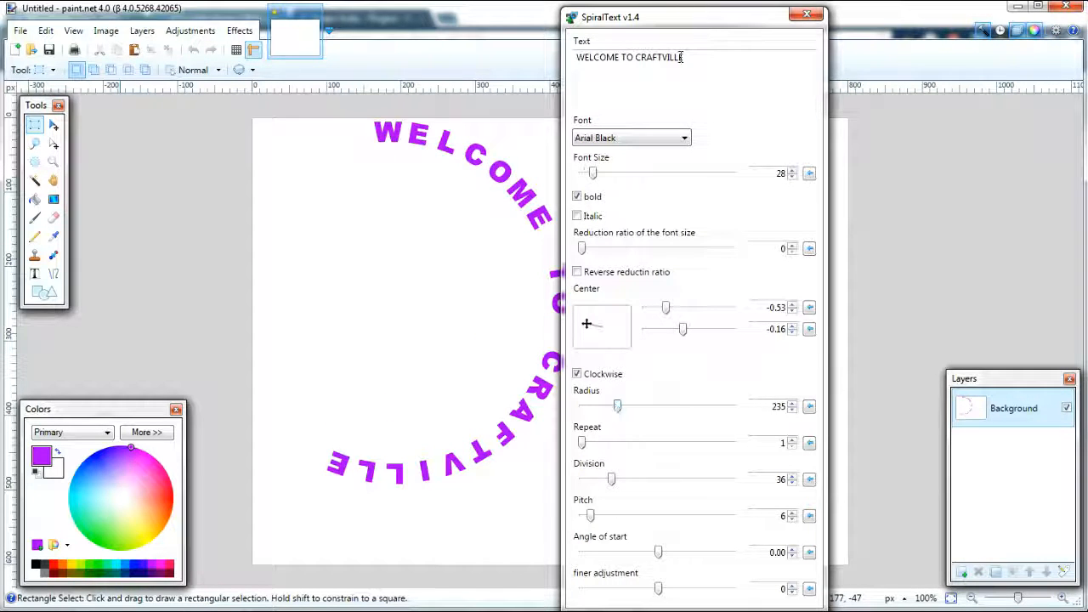
drag(662, 17, 808, 24)
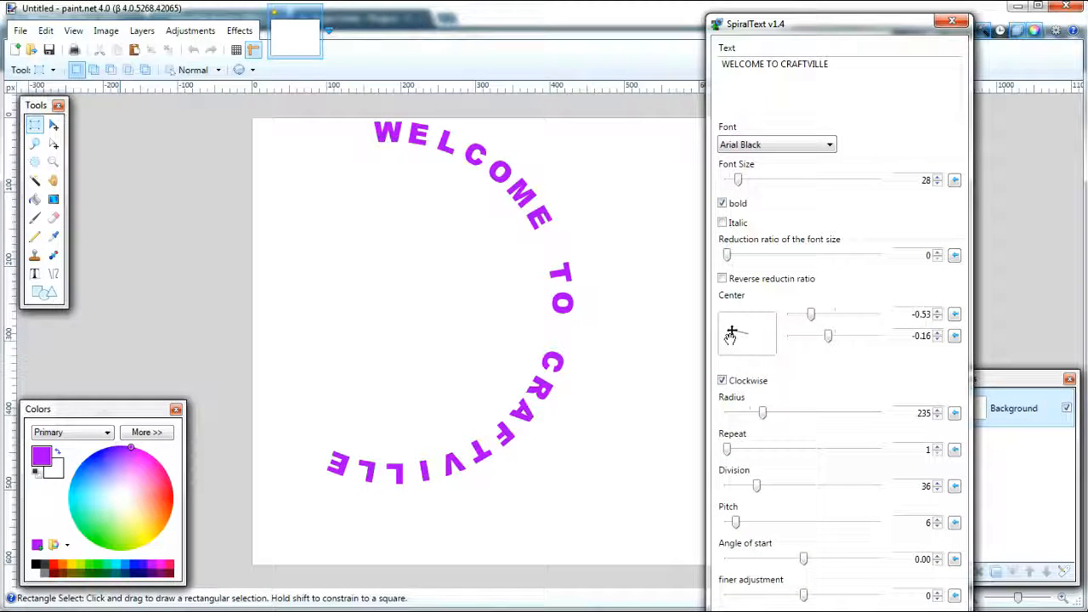
drag(730, 336, 742, 335)
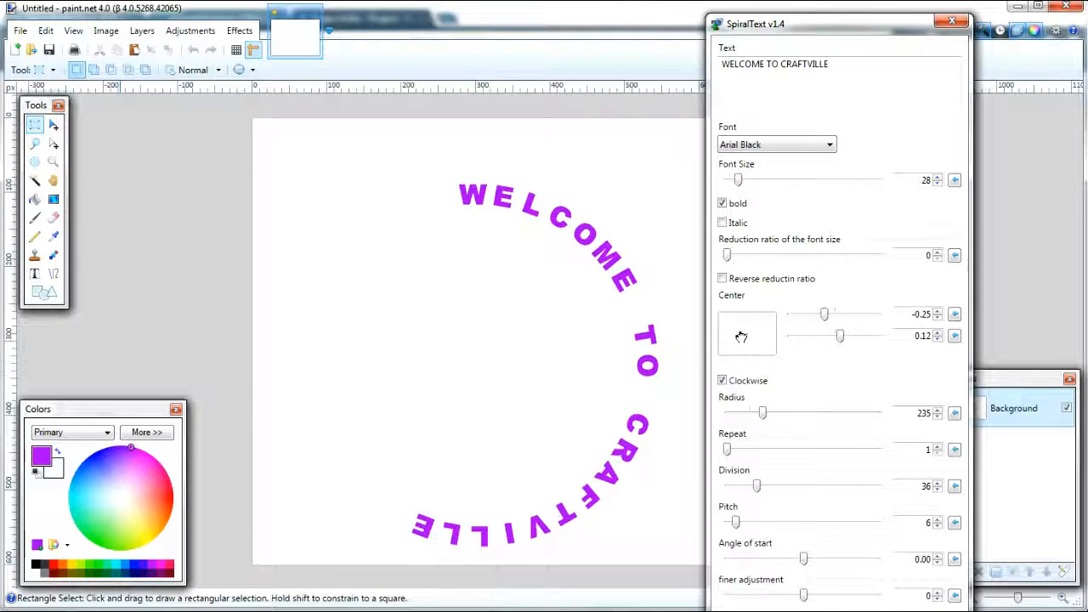
Add a trailing space after "CRAFTVILLE" and set the reduction ratio of the font size to 21
click(860, 76)
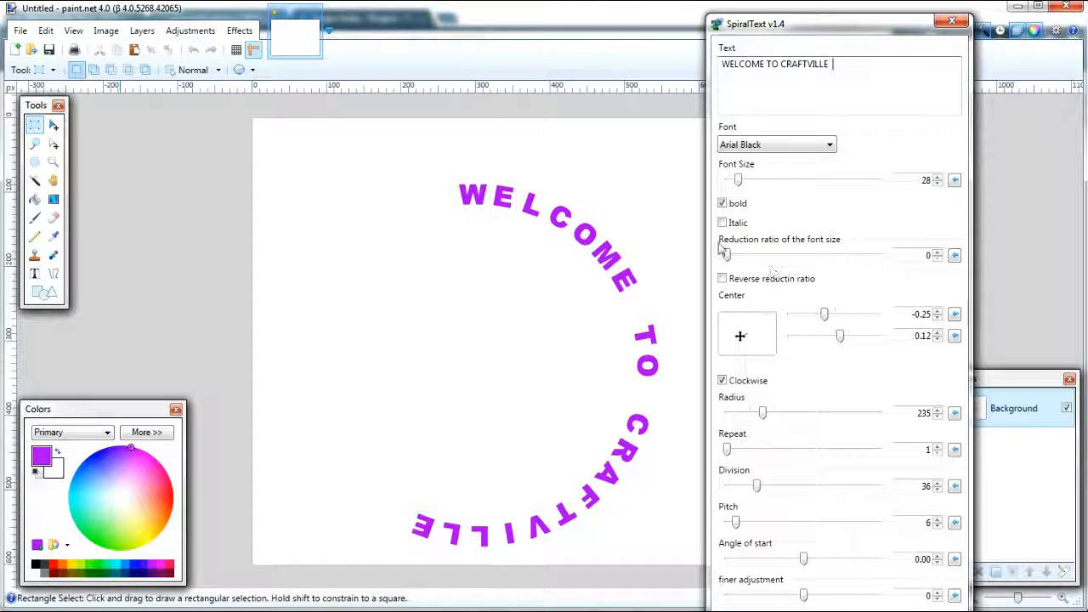
mouse_move(730, 257)
mouse_down()
mouse_move(761, 259)
mouse_move(738, 262)
mouse_up()
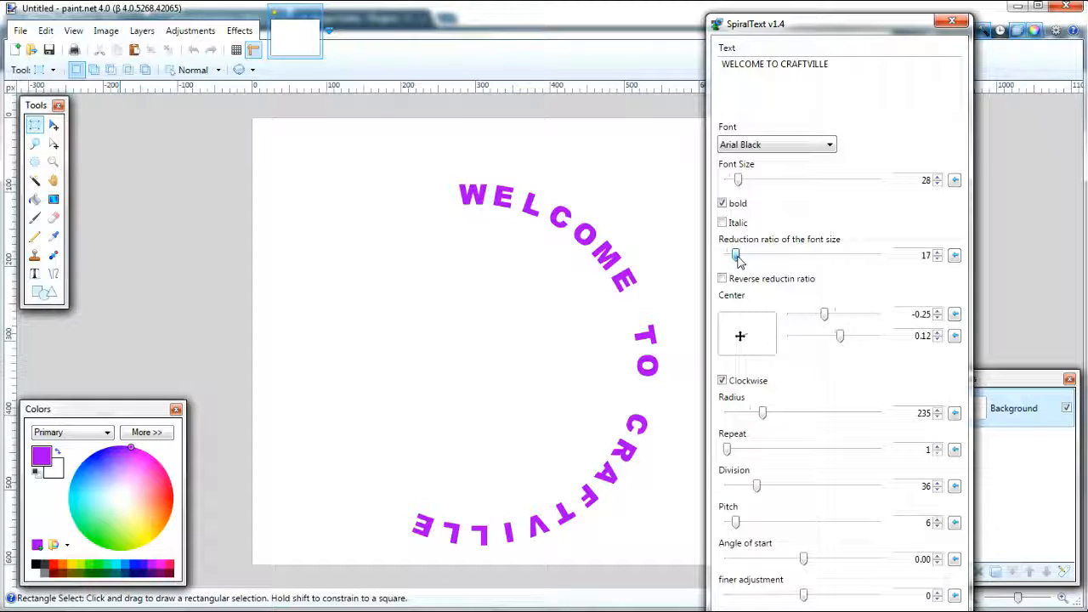
drag(738, 262, 740, 262)
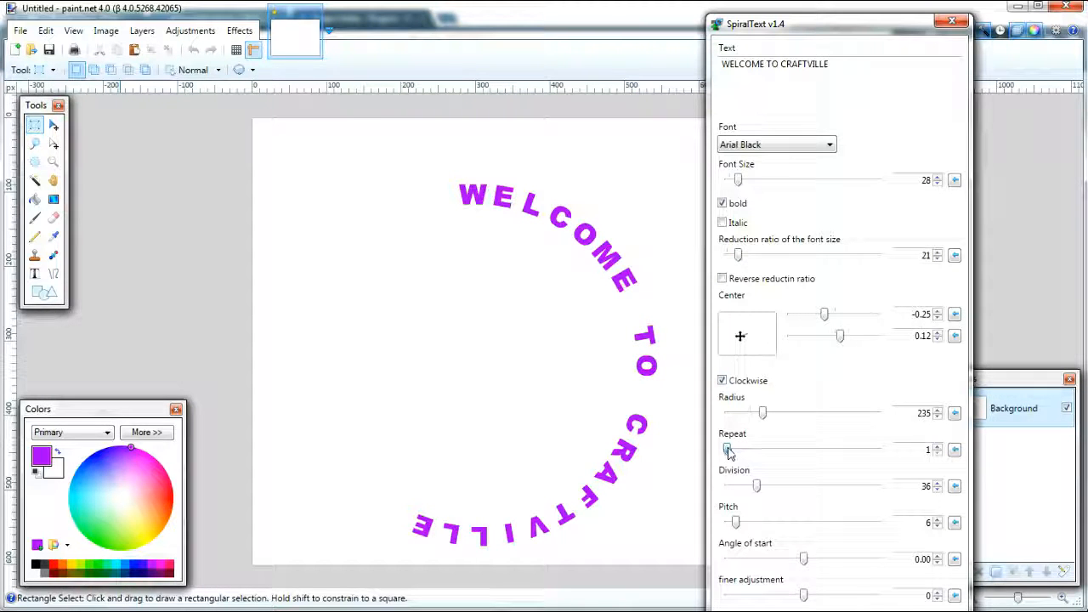
Set the spiral text to repeat 5 times with a division of 81, keeping the pitch at 6
drag(728, 453, 752, 452)
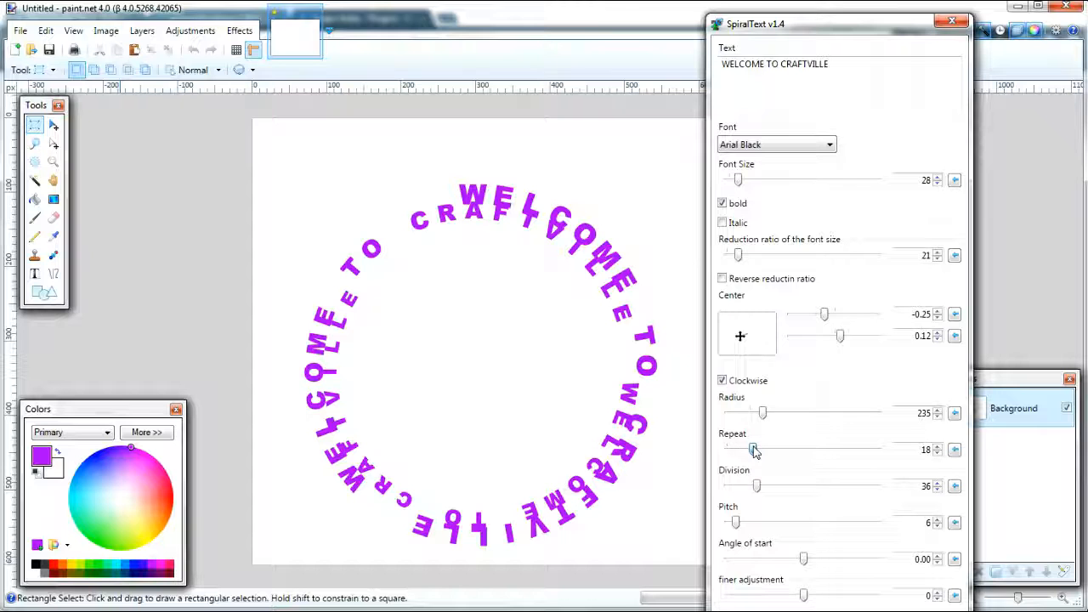
drag(754, 451, 733, 452)
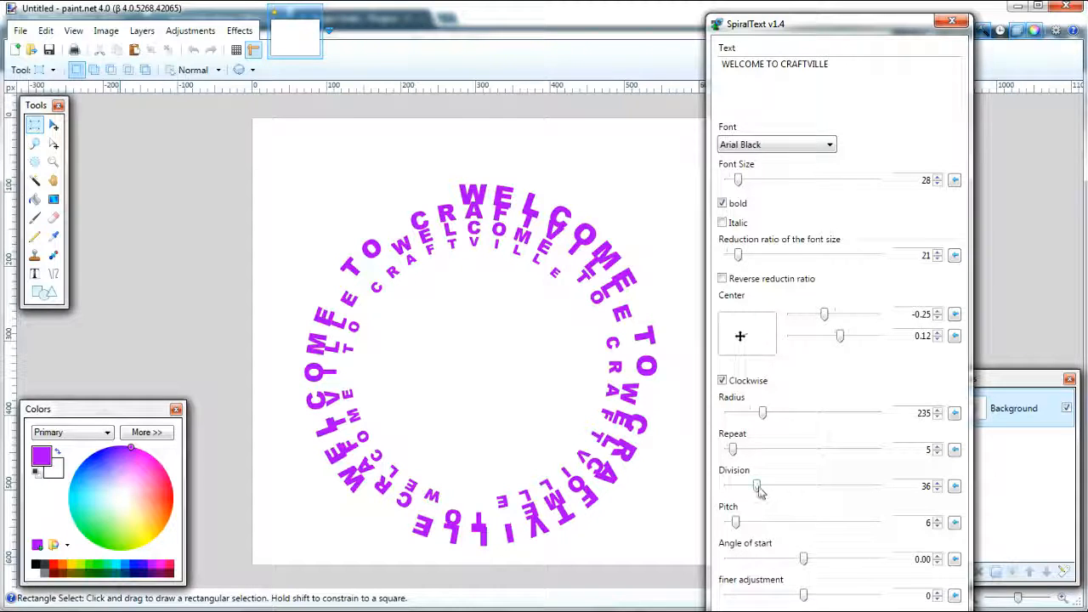
drag(759, 492, 798, 489)
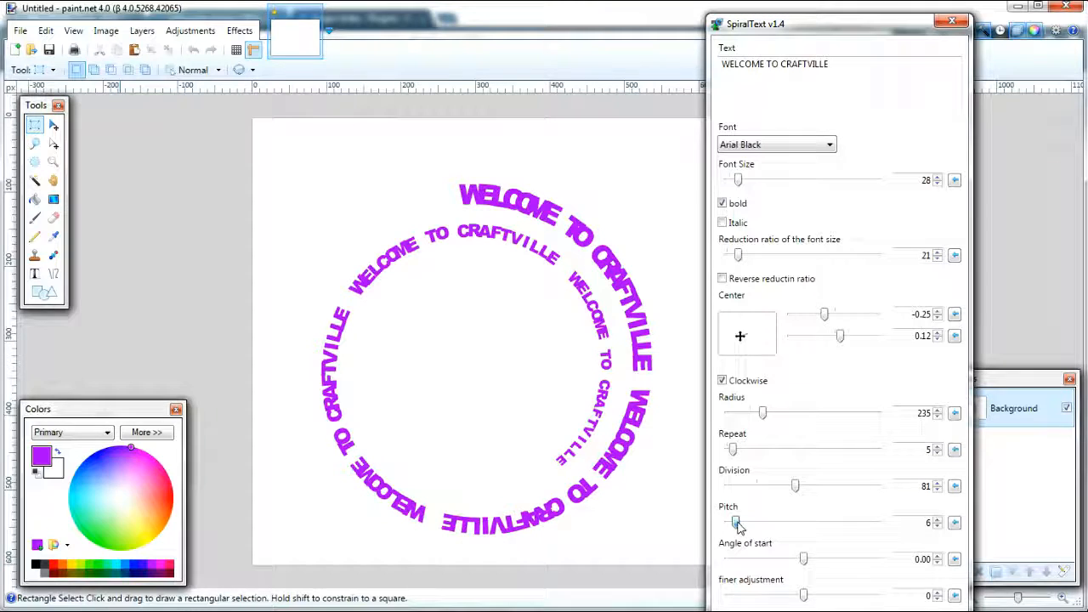
mouse_move(737, 524)
mouse_down()
mouse_move(753, 522)
mouse_move(737, 525)
mouse_up()
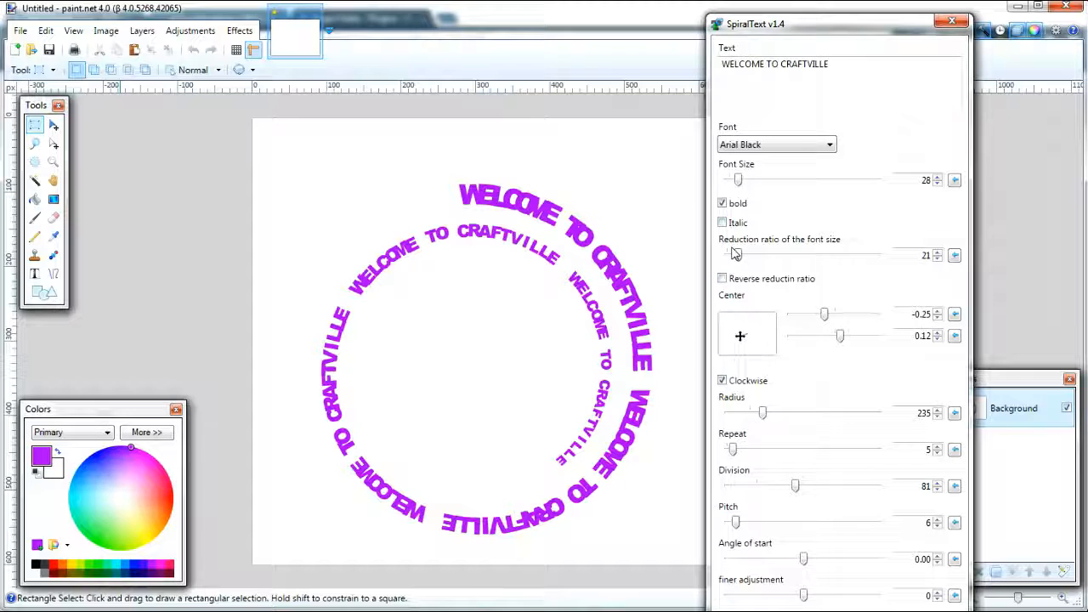
Lower the spiral text's reduction ratio of the font size to 14
click(938, 260)
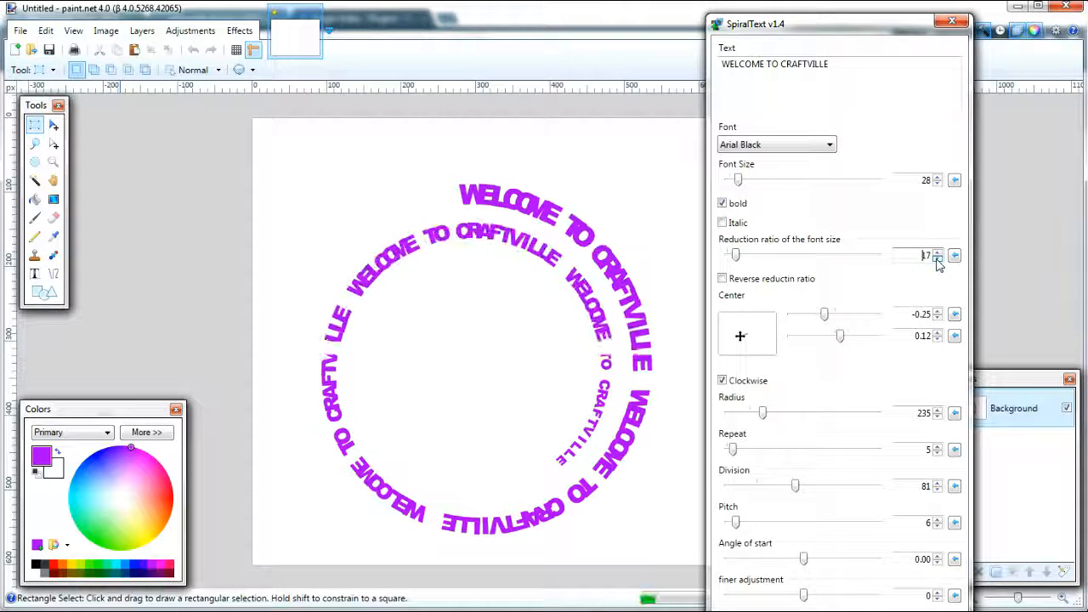
click(937, 259)
click(937, 259)
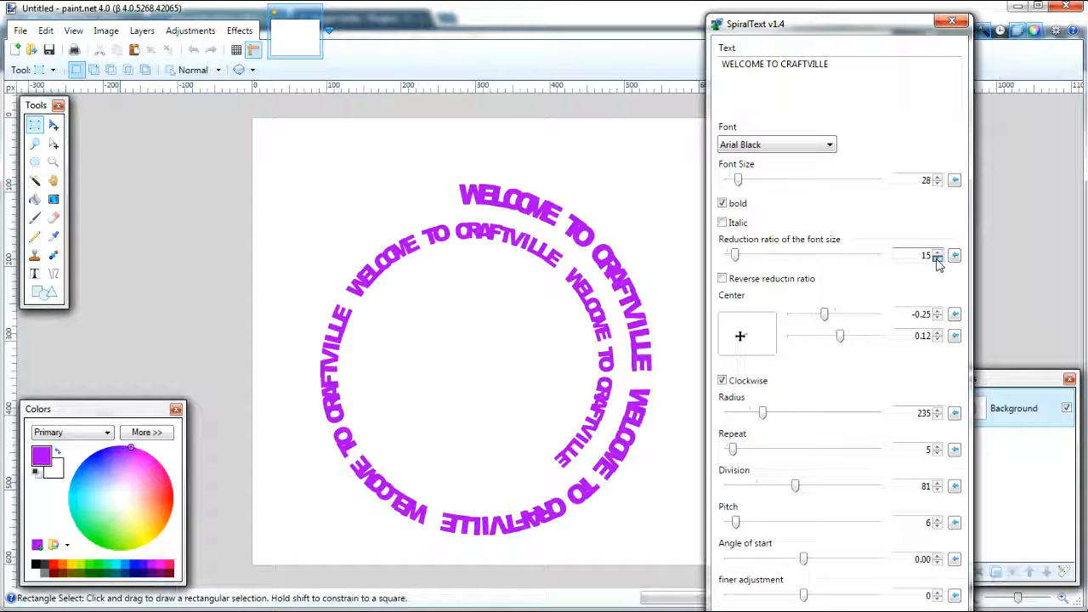
click(937, 259)
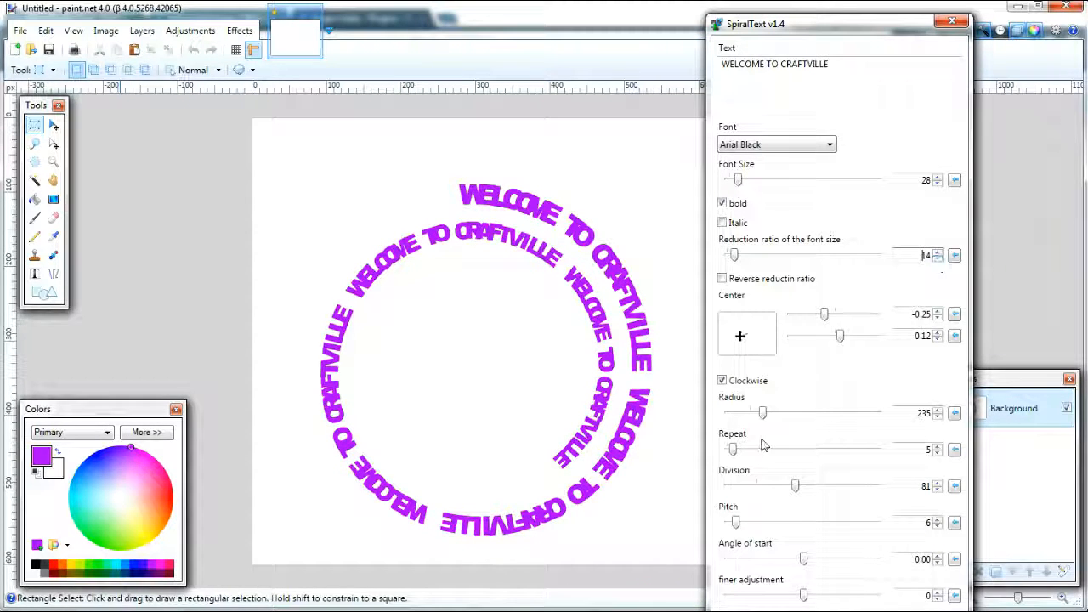
Adjust the spiral text's radius to 250
drag(761, 413, 770, 415)
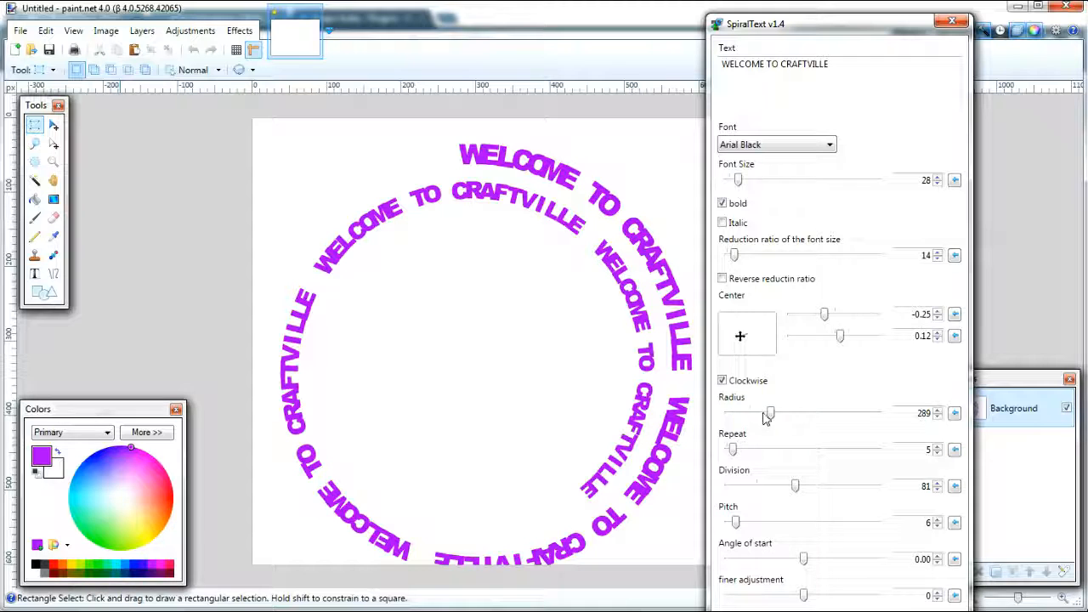
drag(770, 414, 767, 415)
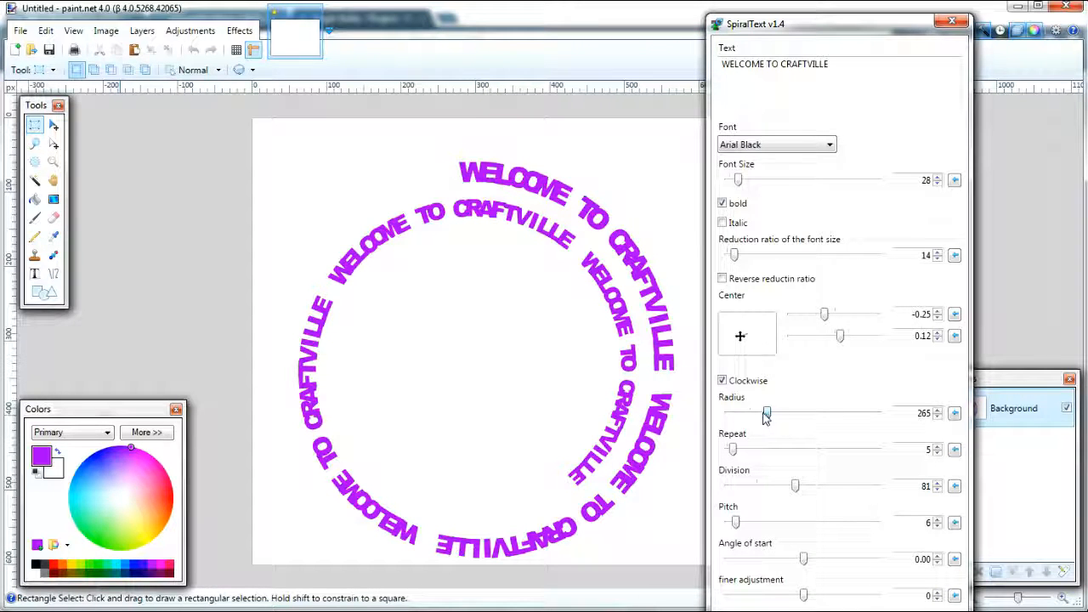
drag(766, 415, 763, 414)
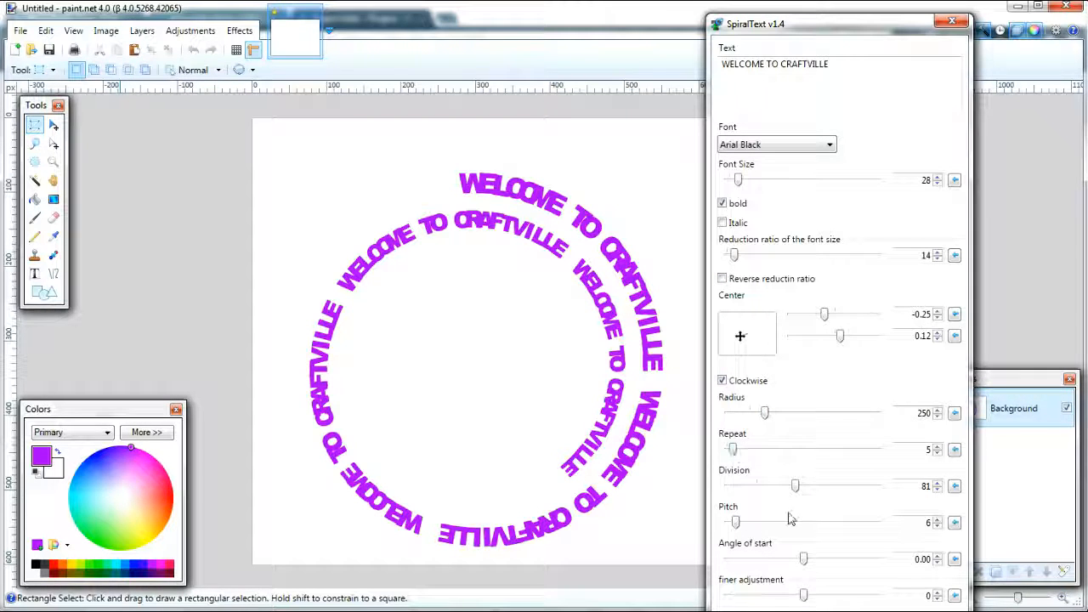
Try a division of 47 for the spiral text and discard the SpiralText effect
drag(795, 486, 766, 485)
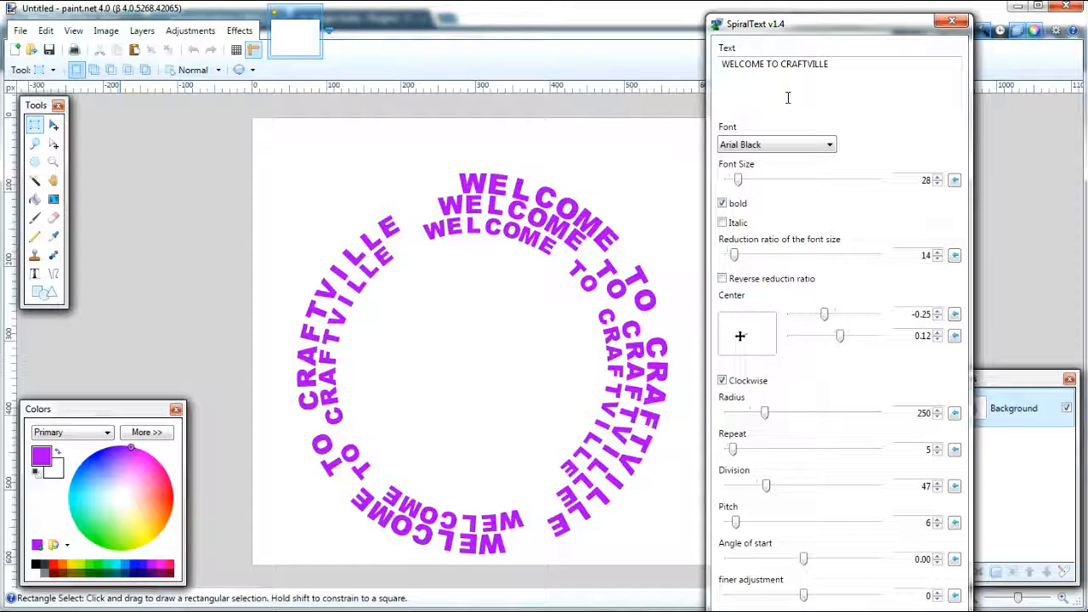
drag(765, 24, 757, 0)
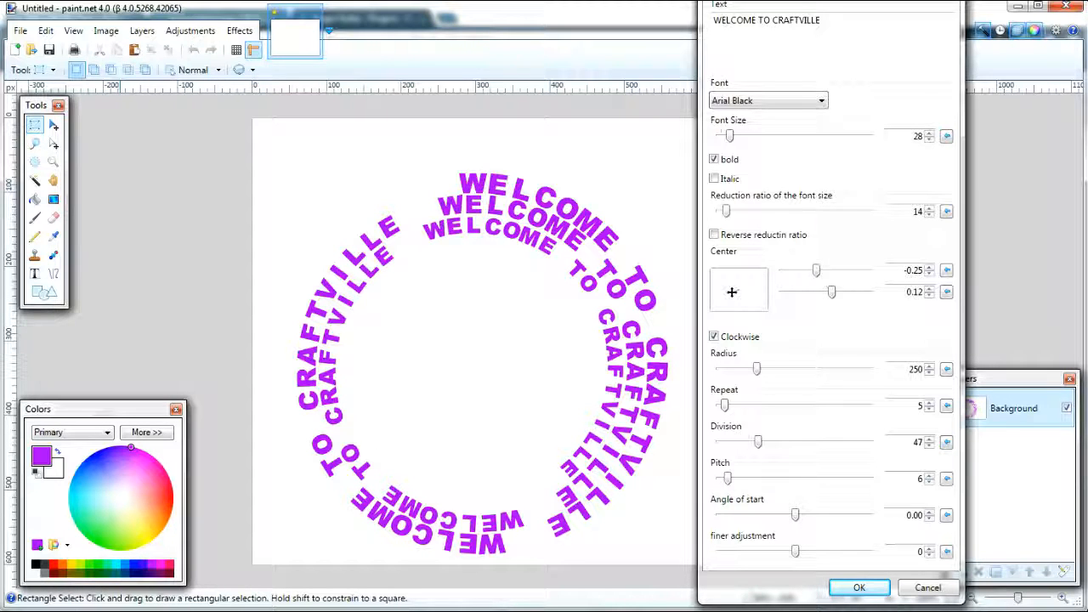
click(925, 588)
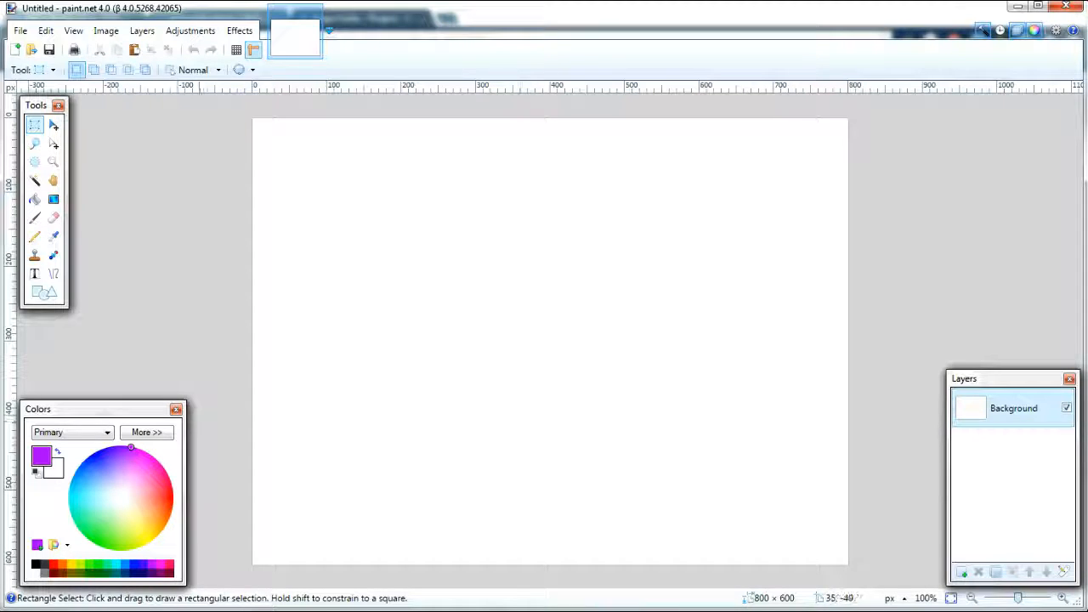
Open the photo DSCF3644.JPG from the lesson_2_files folder and view the whole image
click(35, 53)
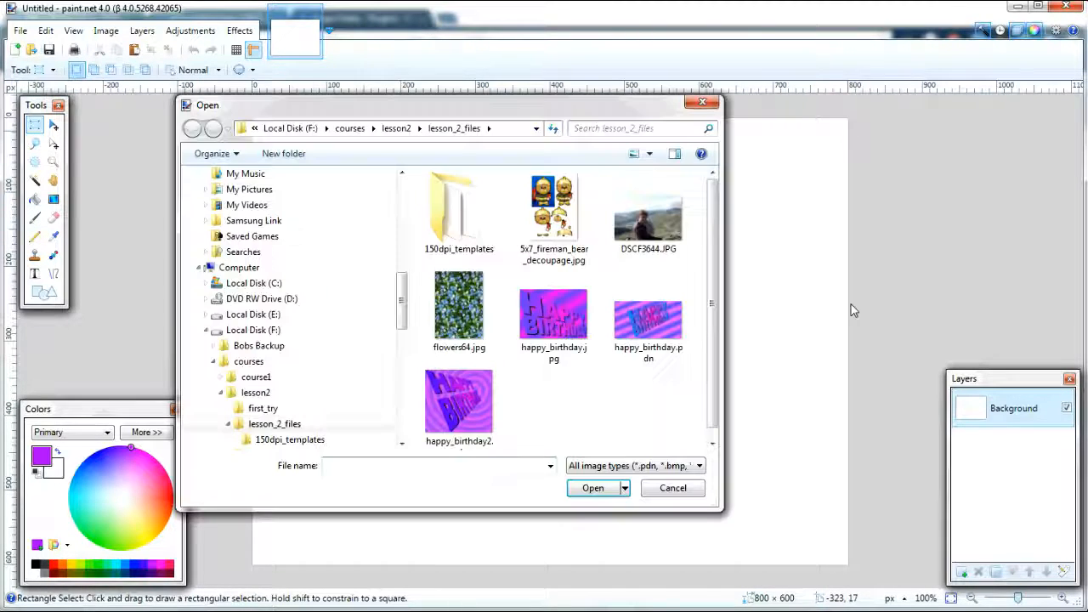
double_click(651, 230)
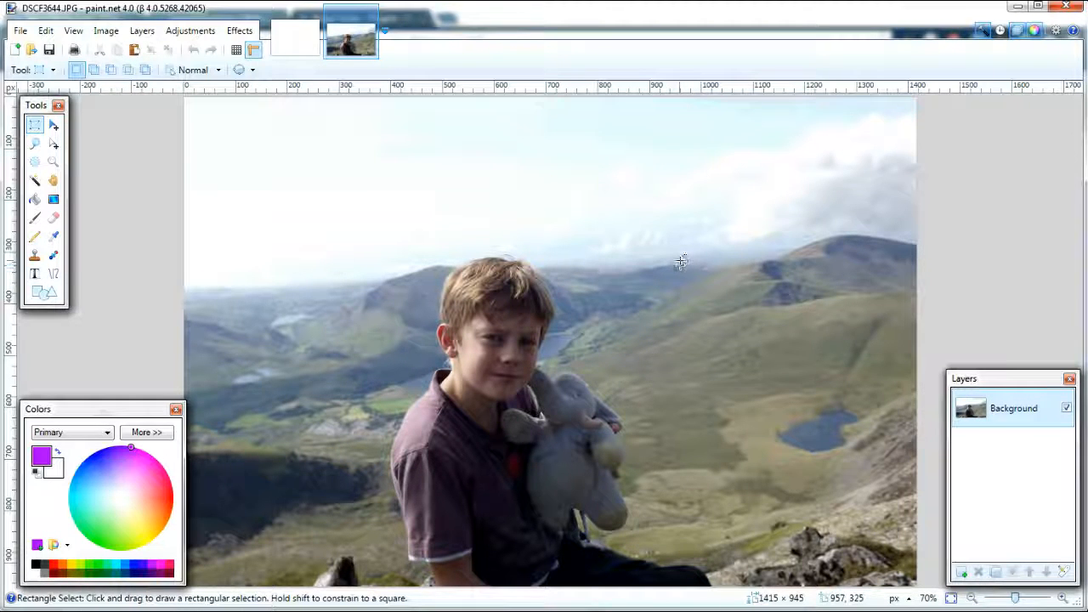
scroll(540, 348, down, 2)
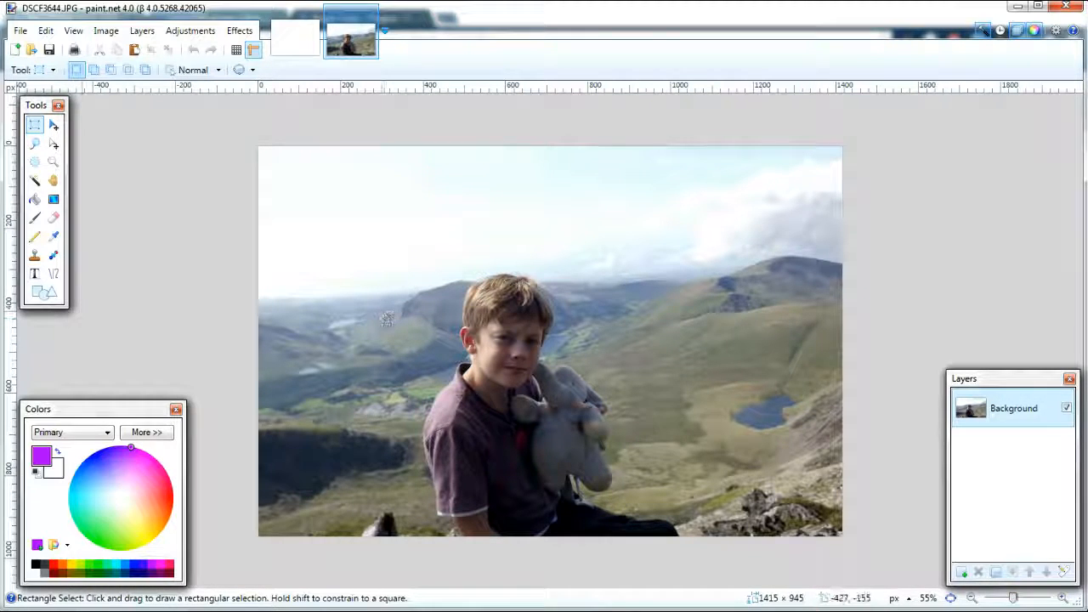
Start the Borders N' Shapes render effect on the photo with a border width of 14
click(238, 32)
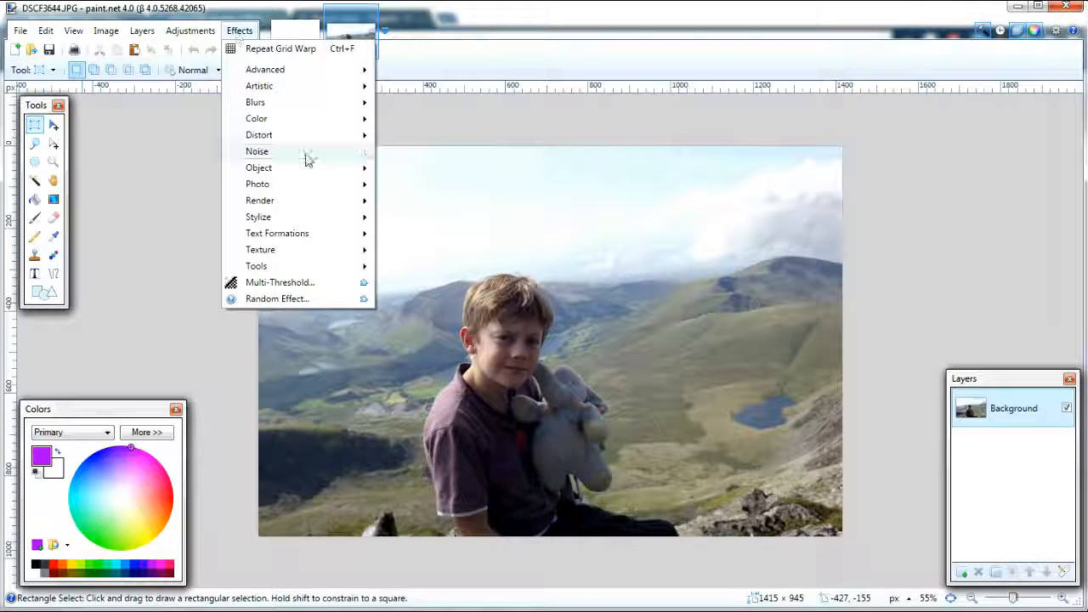
mouse_move(345, 207)
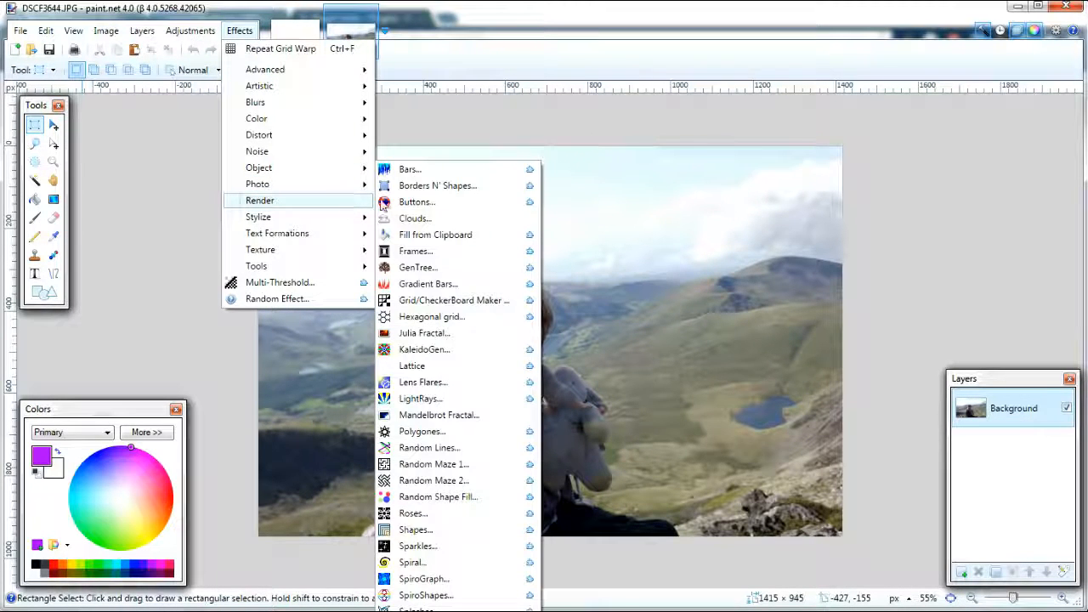
click(452, 193)
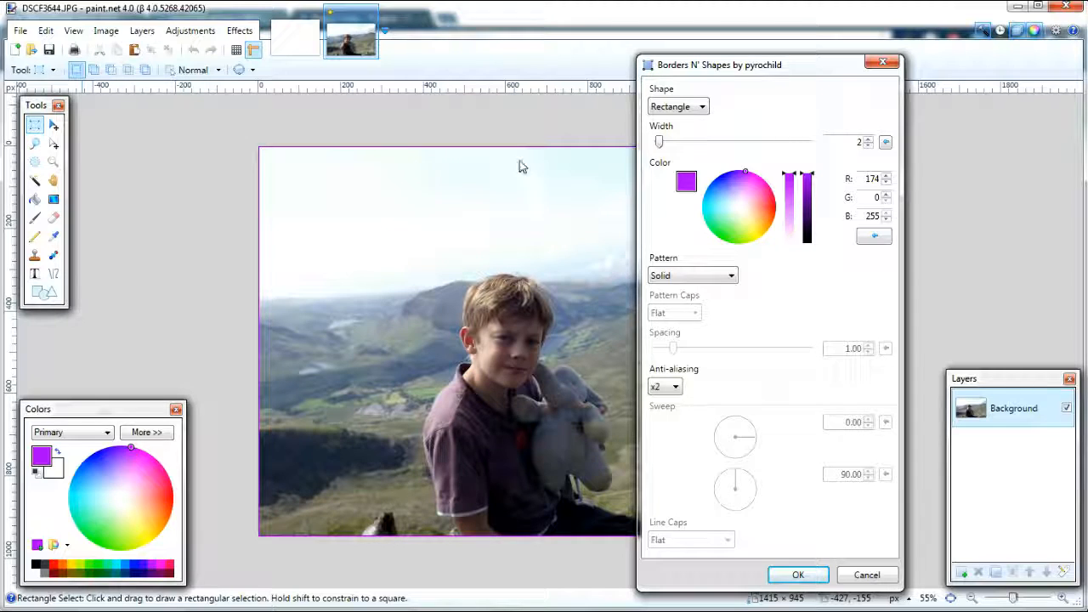
drag(663, 146, 679, 145)
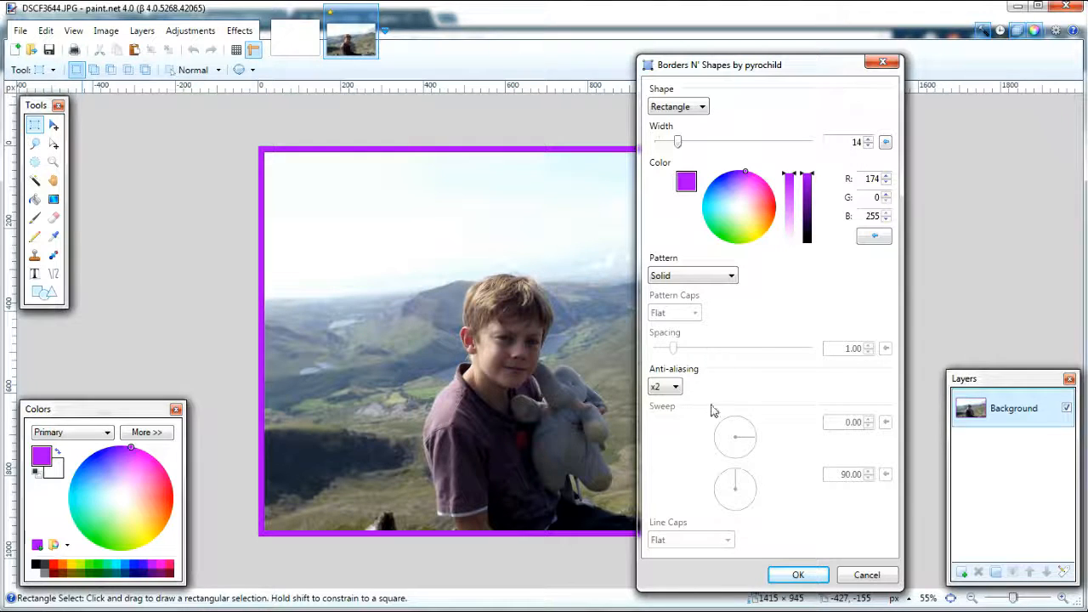
Try red and orange shades for the border and set its color to black
click(765, 202)
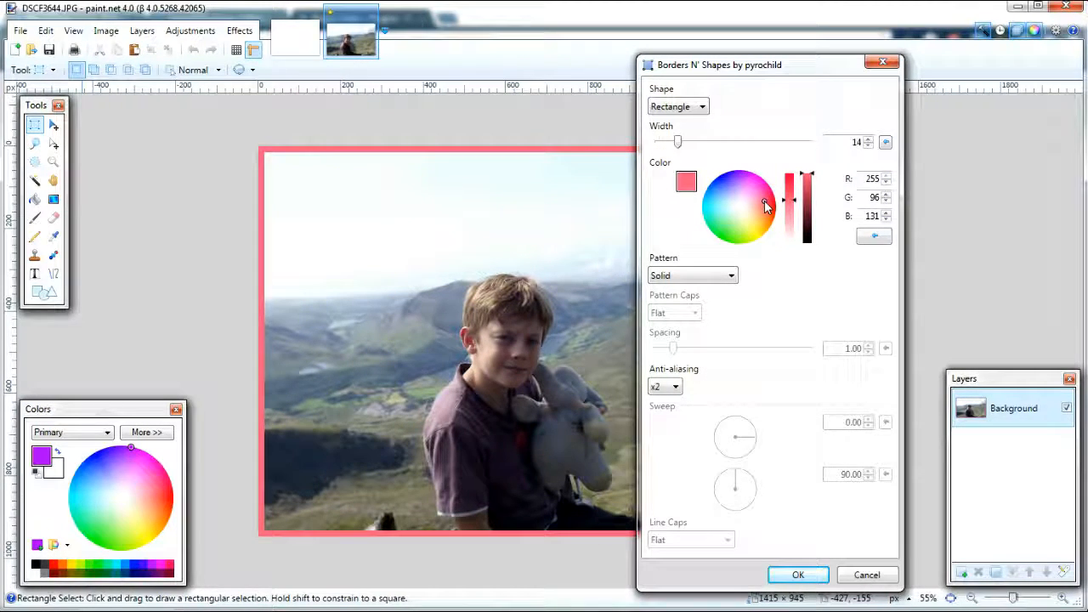
click(772, 205)
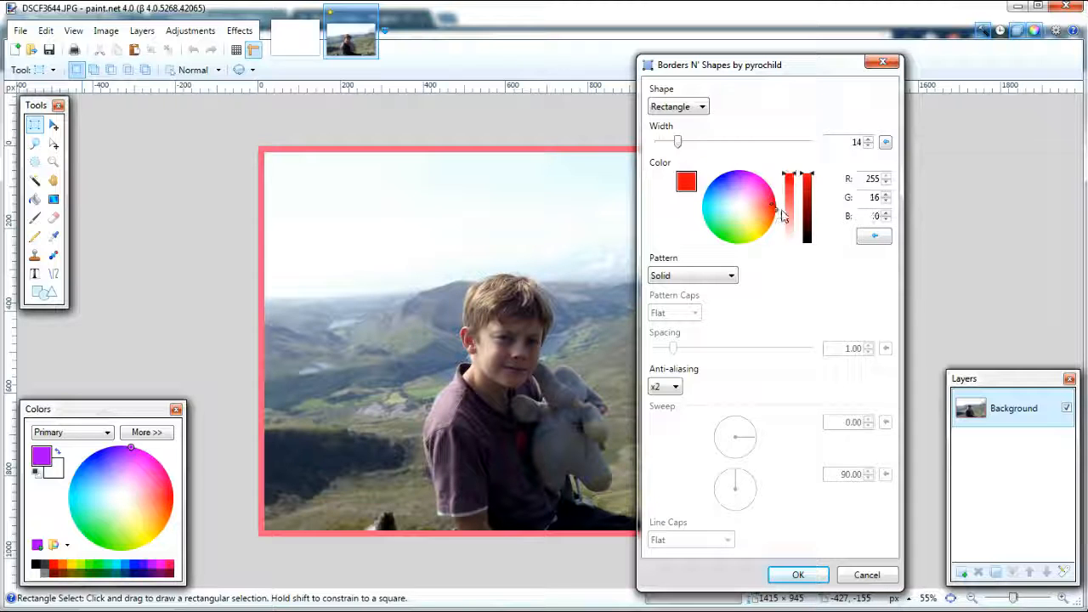
click(772, 222)
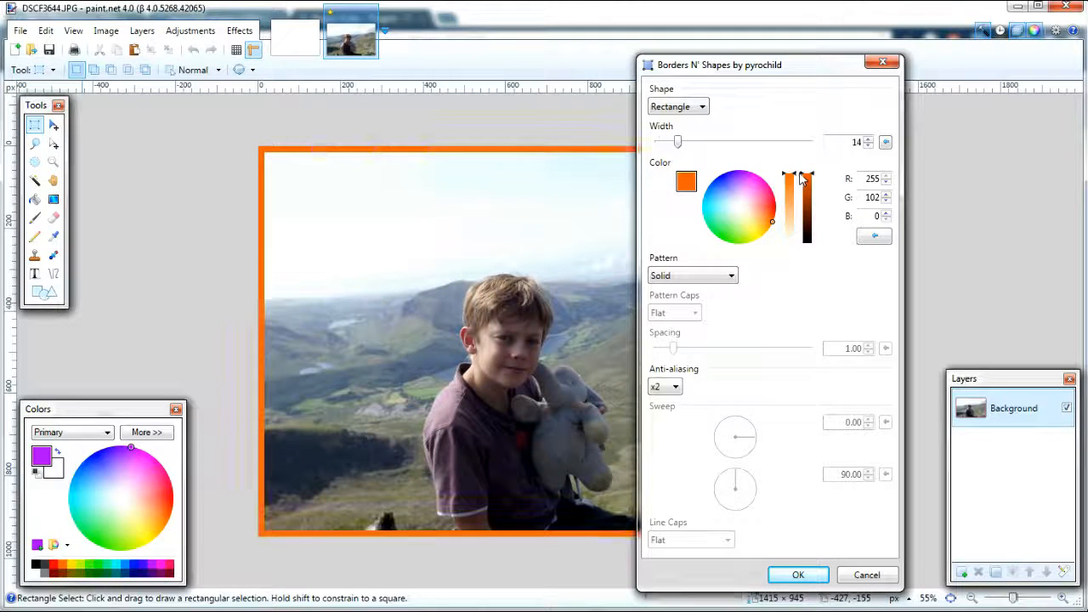
drag(799, 179, 809, 277)
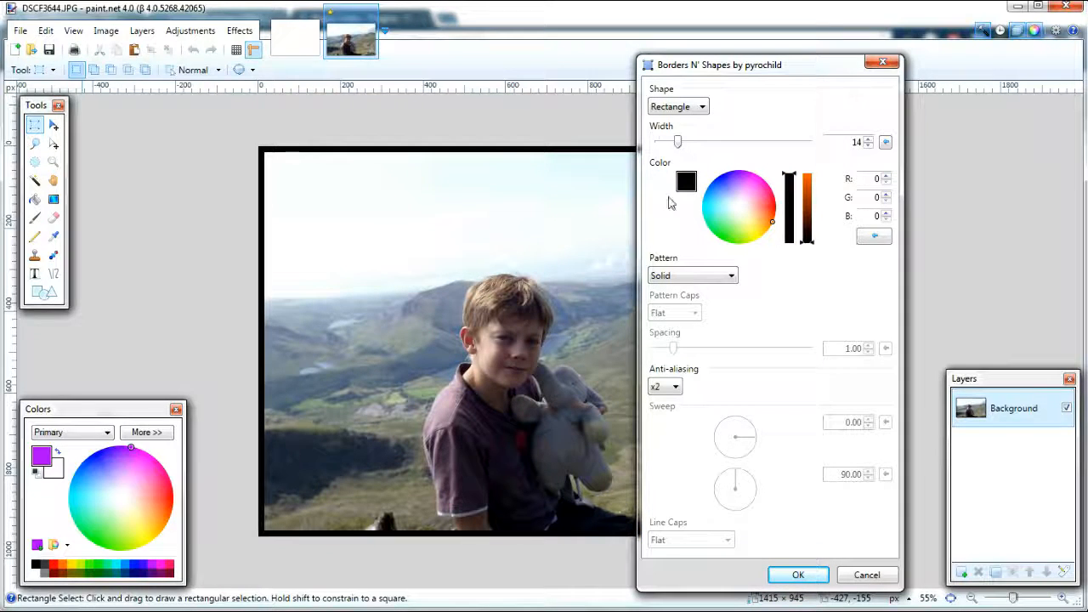
Set the border to a Dotted pattern with Round pattern caps
click(729, 278)
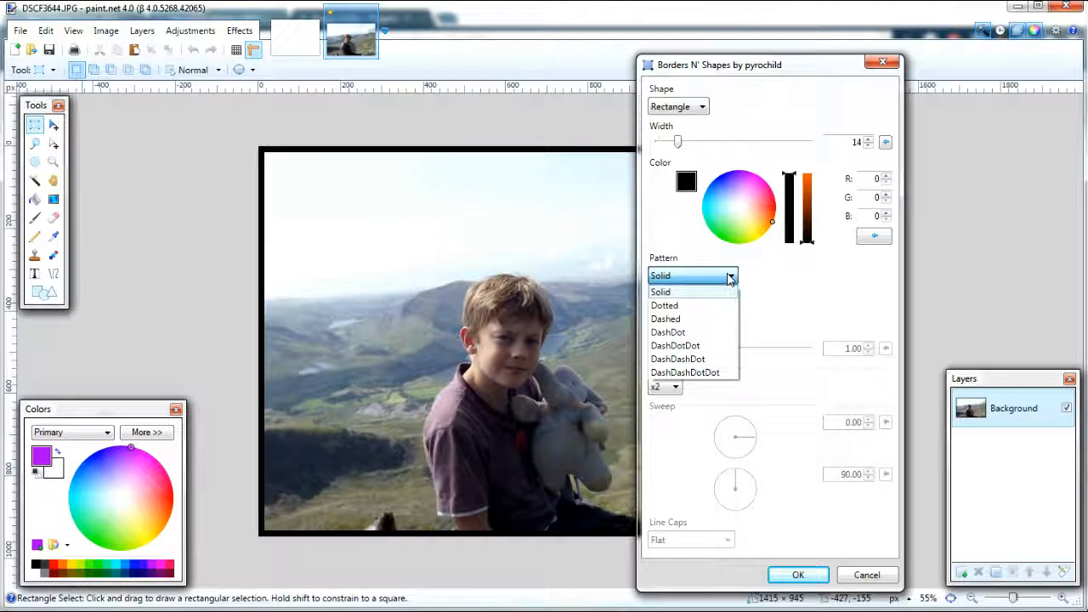
click(665, 306)
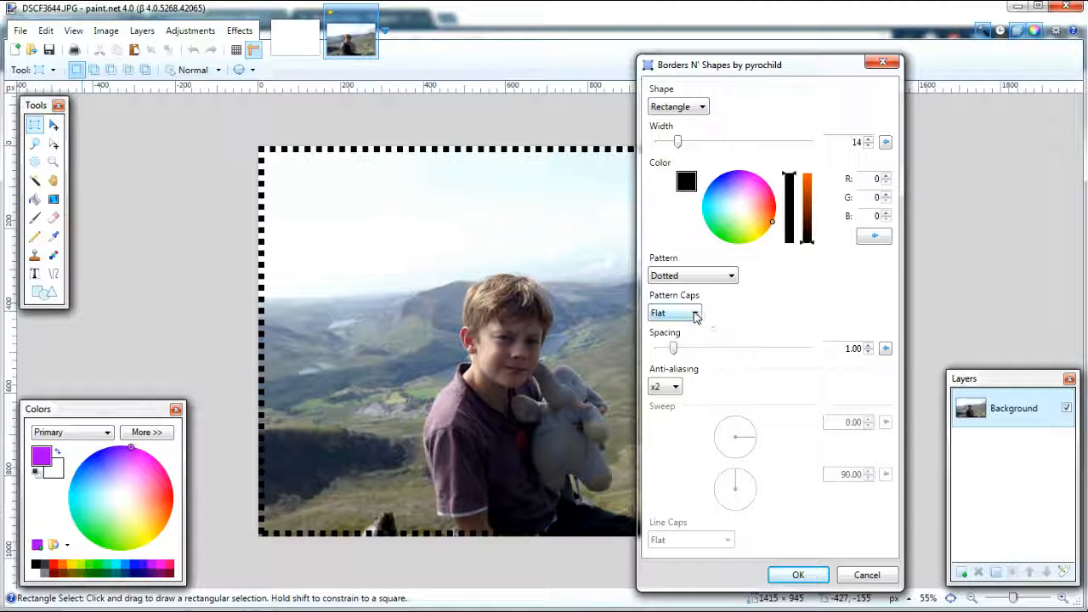
click(693, 313)
click(673, 343)
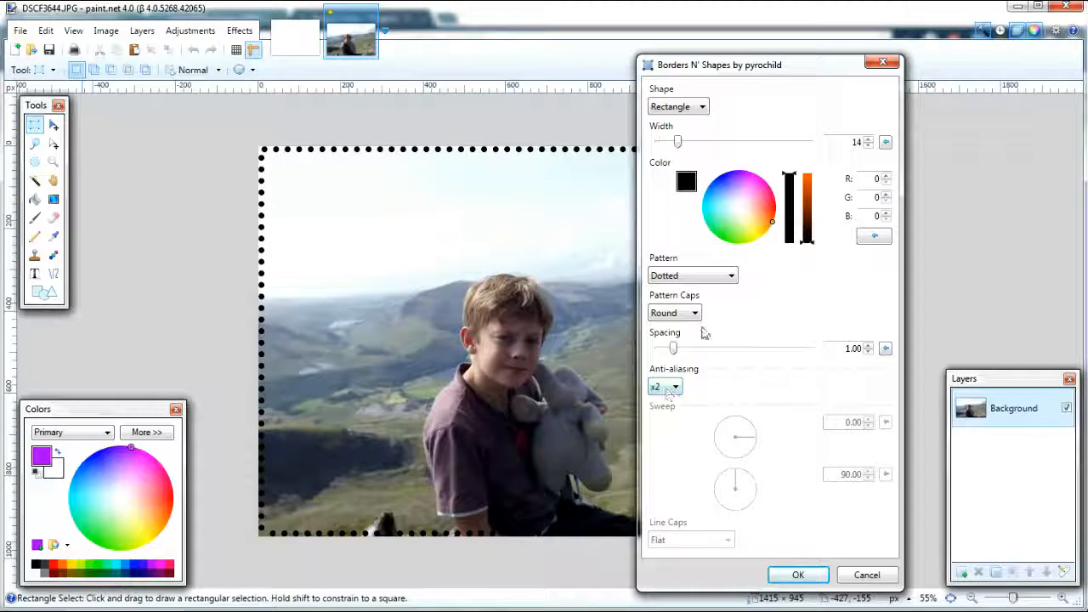
Try the Ellipse shape for the border and switch it to Arc
click(678, 105)
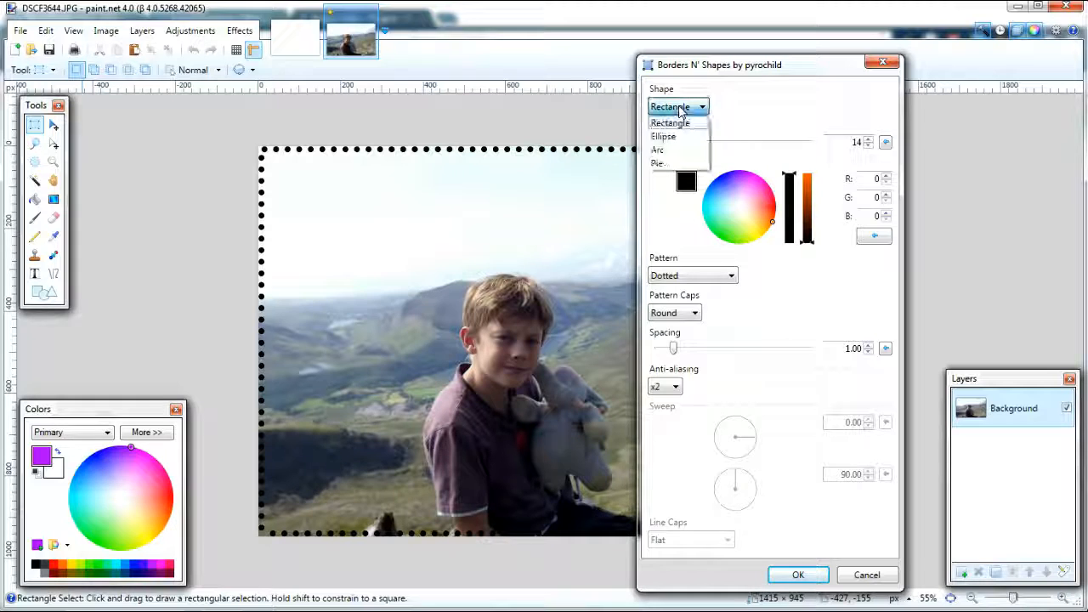
click(671, 137)
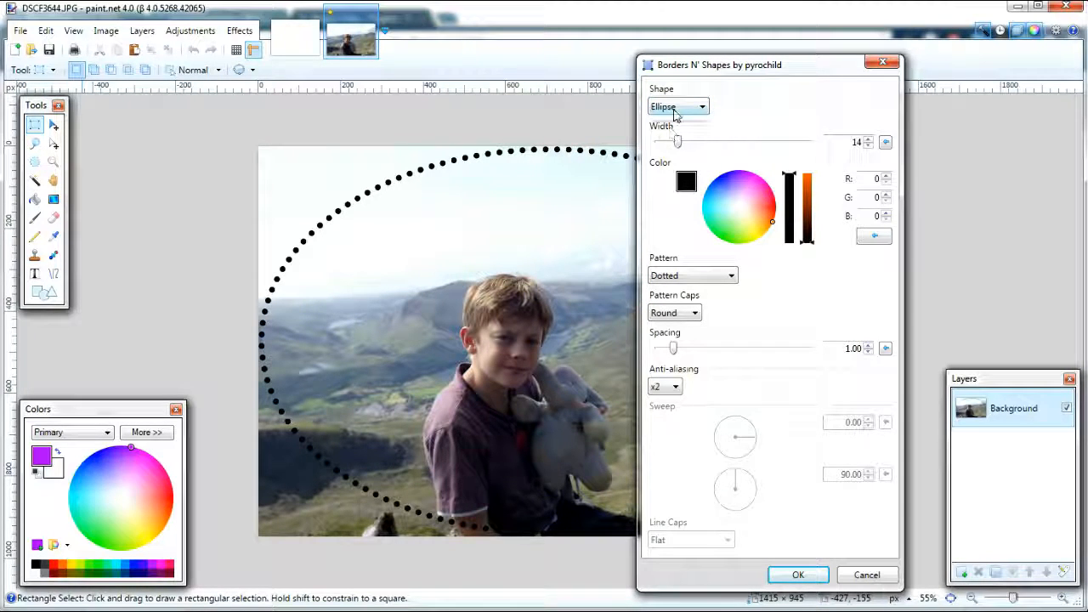
click(678, 106)
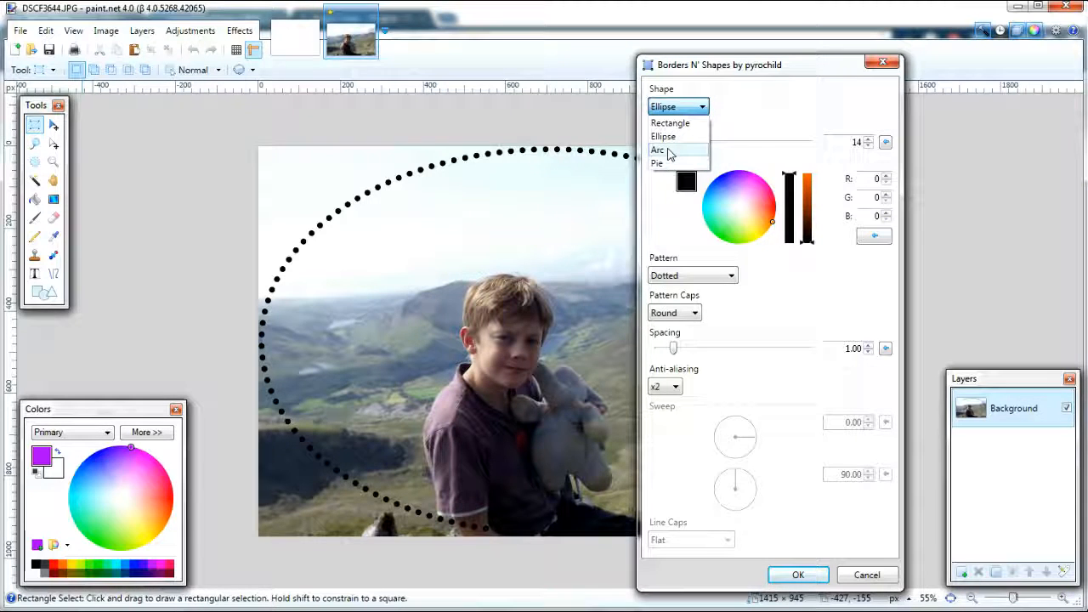
click(667, 150)
Set the arc's second sweep angle to 180, keeping the dialog clear of the arc to inspect it
drag(670, 66, 267, 55)
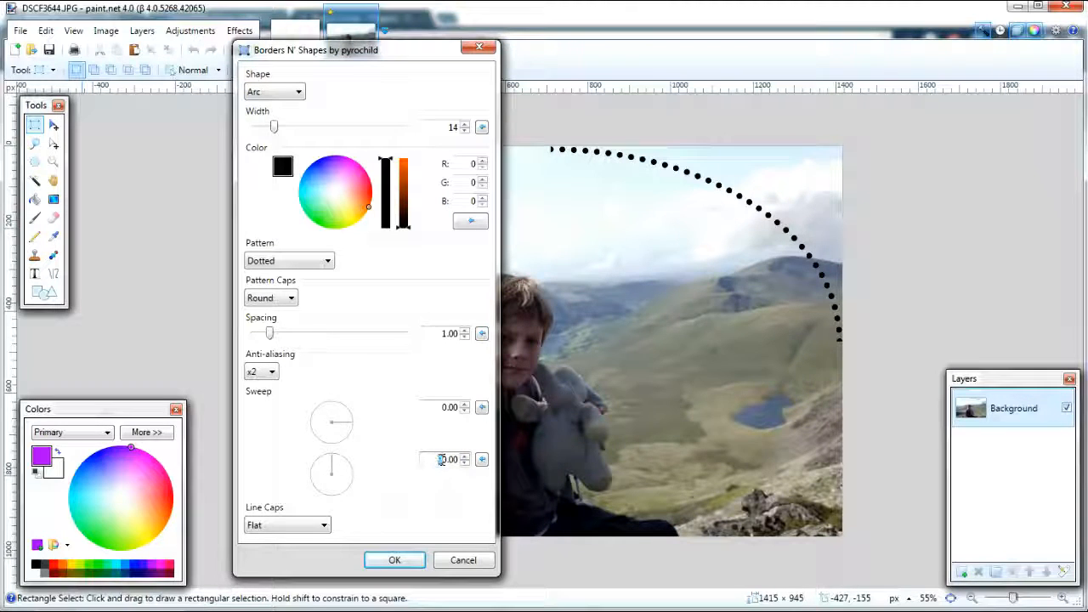
drag(439, 459, 450, 464)
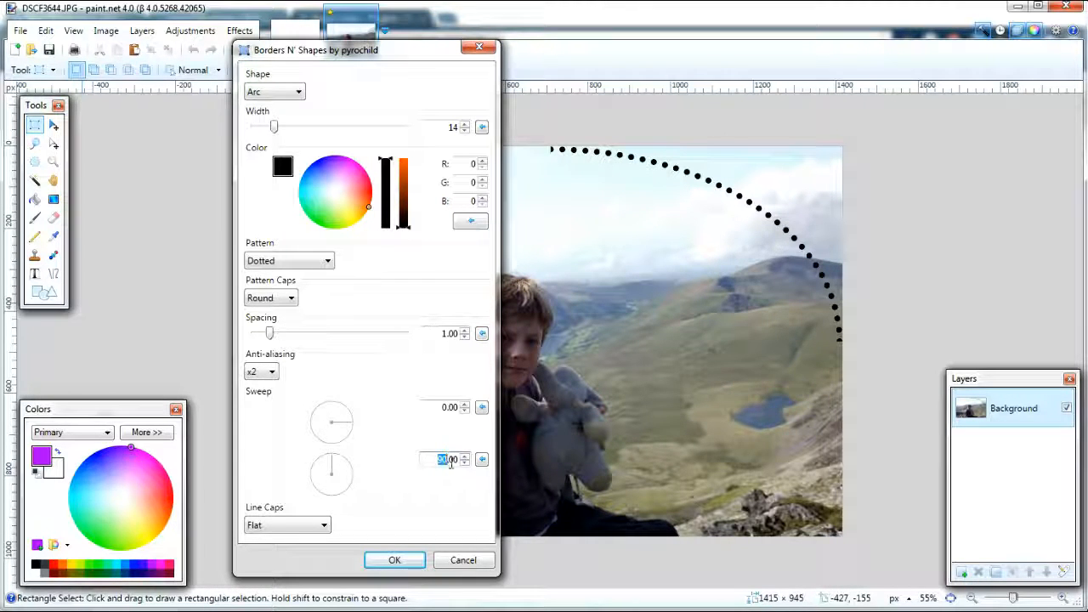
text(1)
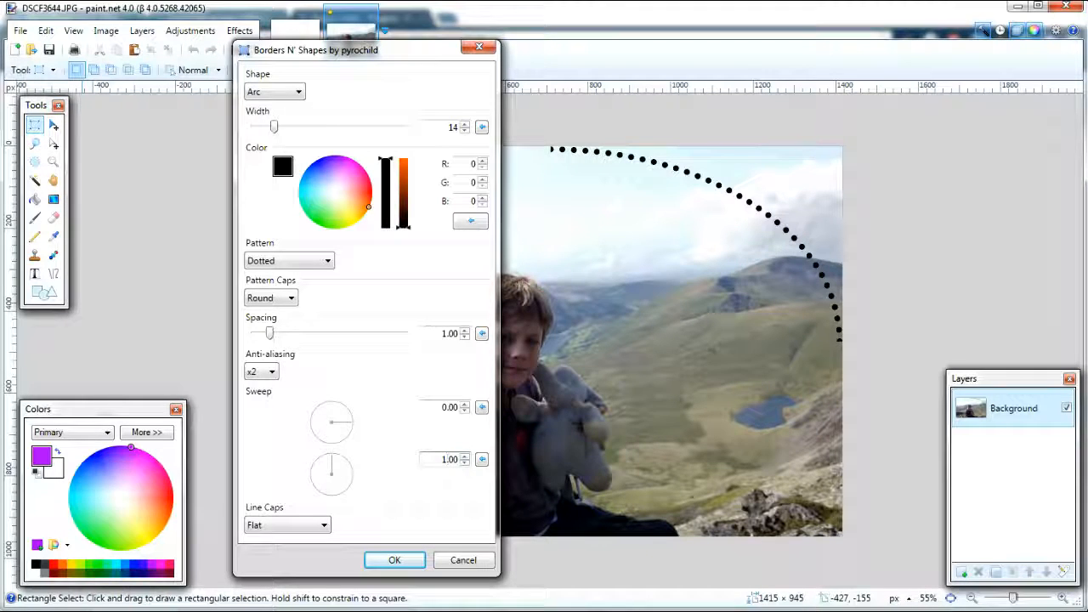
text(80)
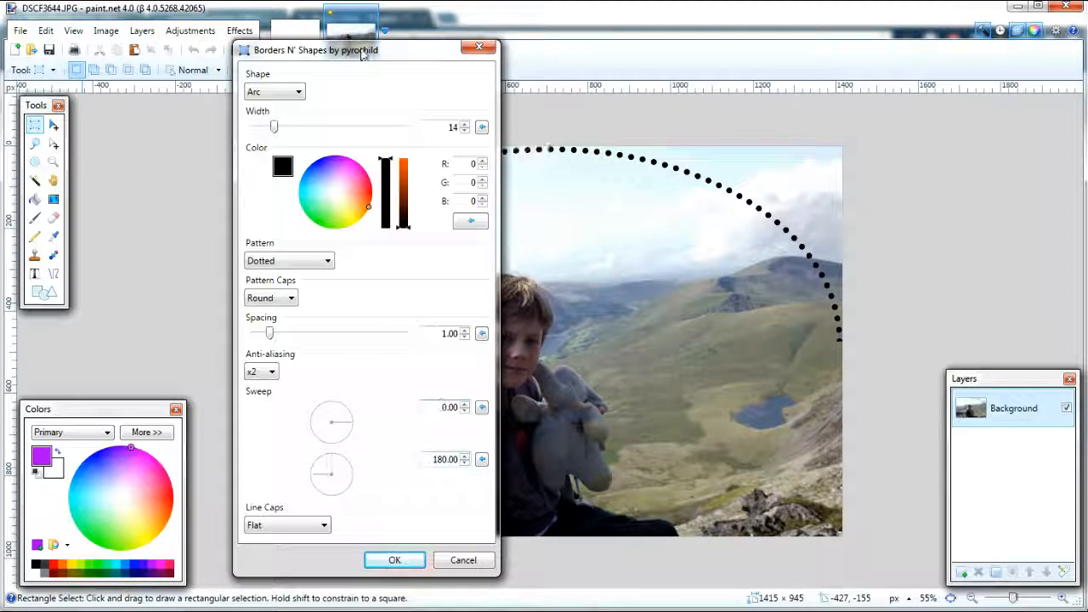
drag(395, 52, 872, 62)
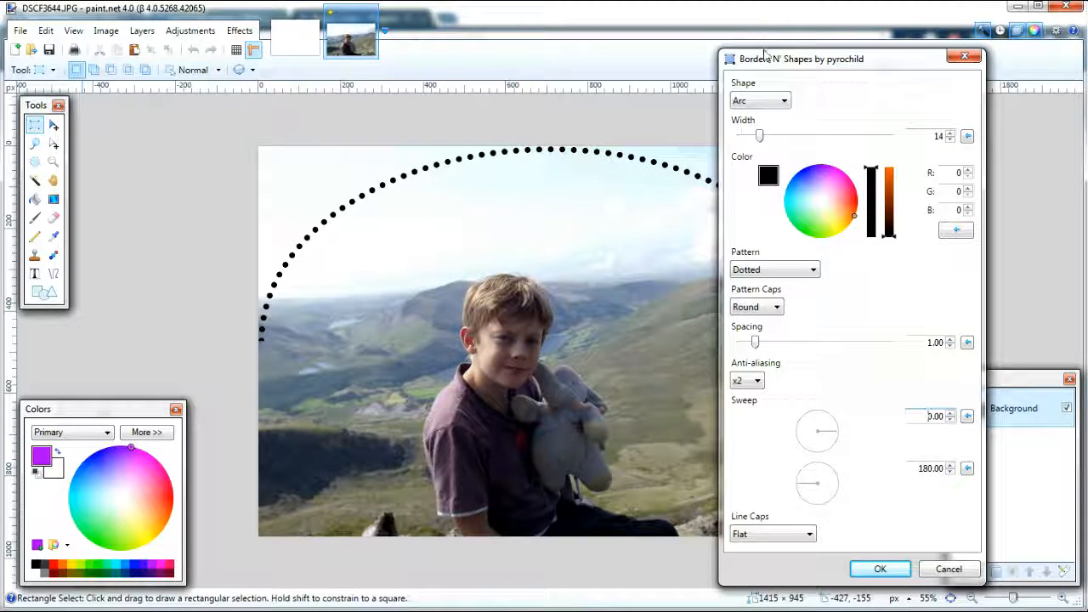
Try the Pie shape for the border and return it to Rectangle
click(772, 102)
click(739, 157)
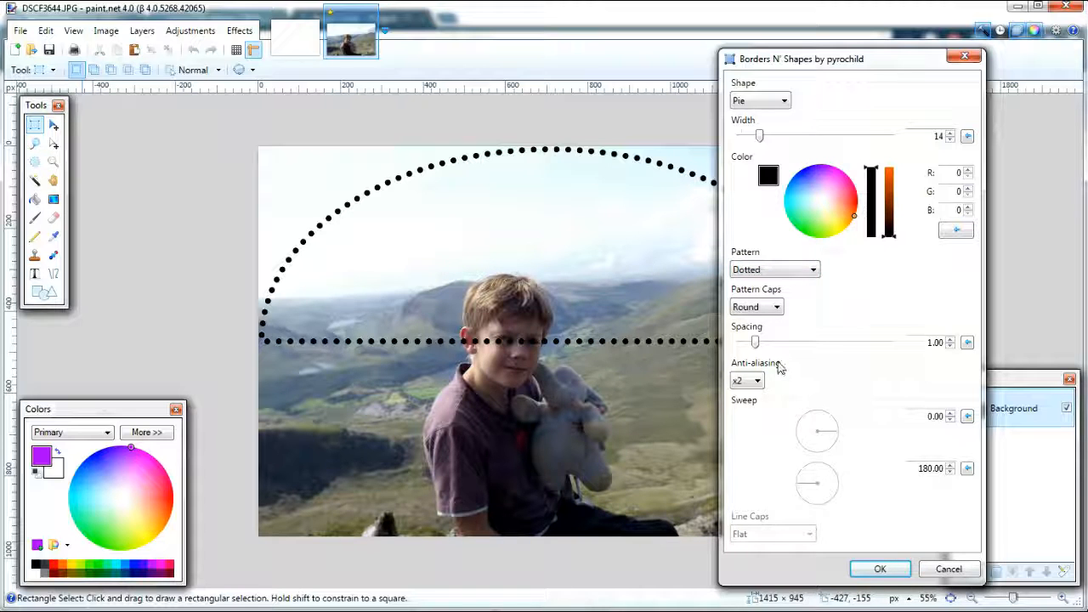
click(770, 101)
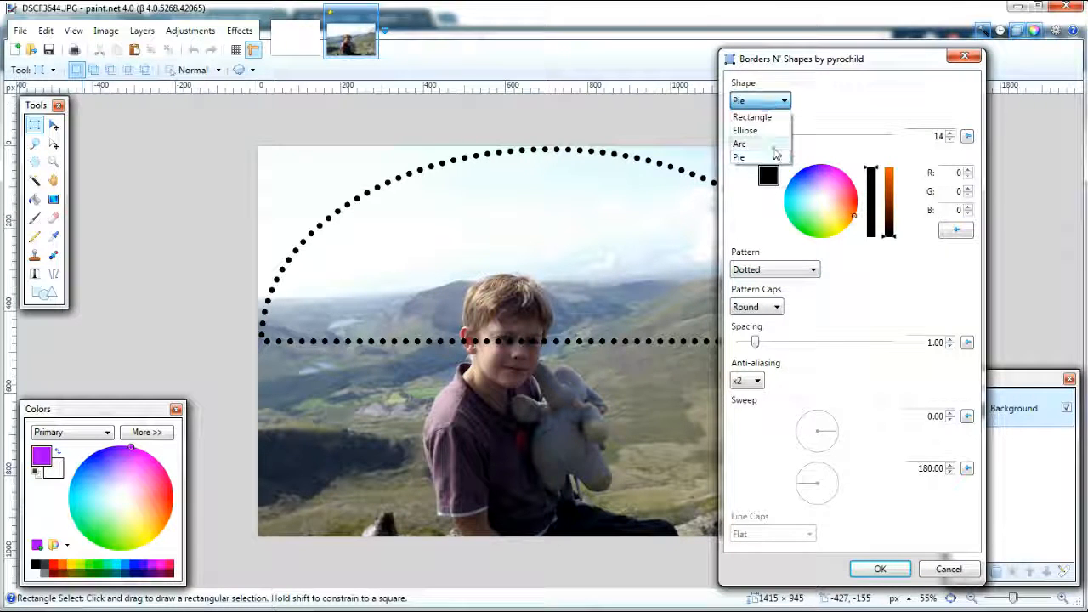
click(744, 117)
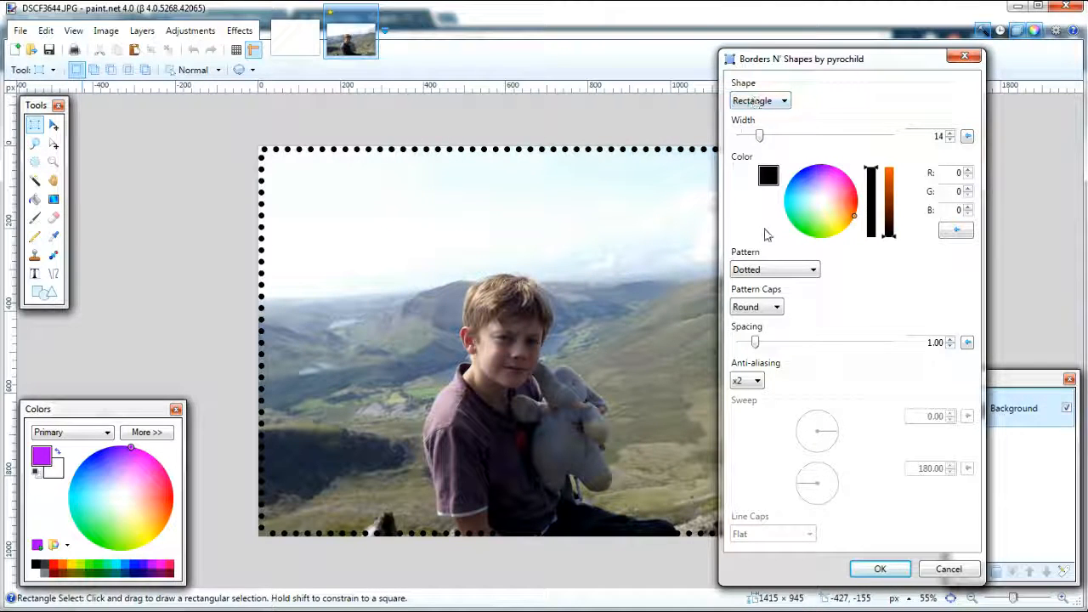
Try the Solid pattern for the rectangular border and dismiss the Borders N' Shapes effect without applying it
click(783, 270)
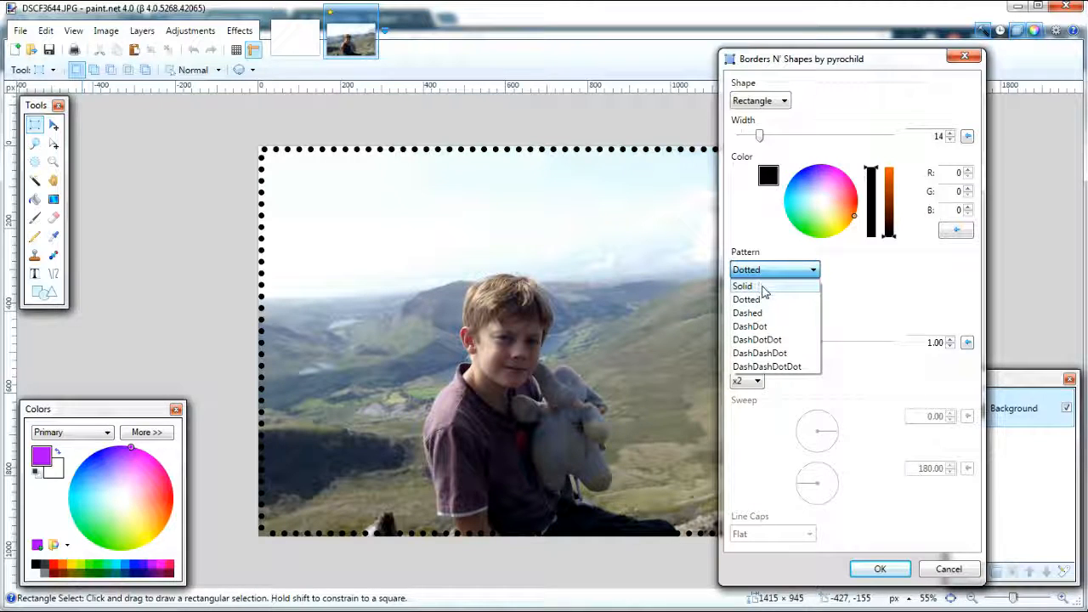
click(763, 286)
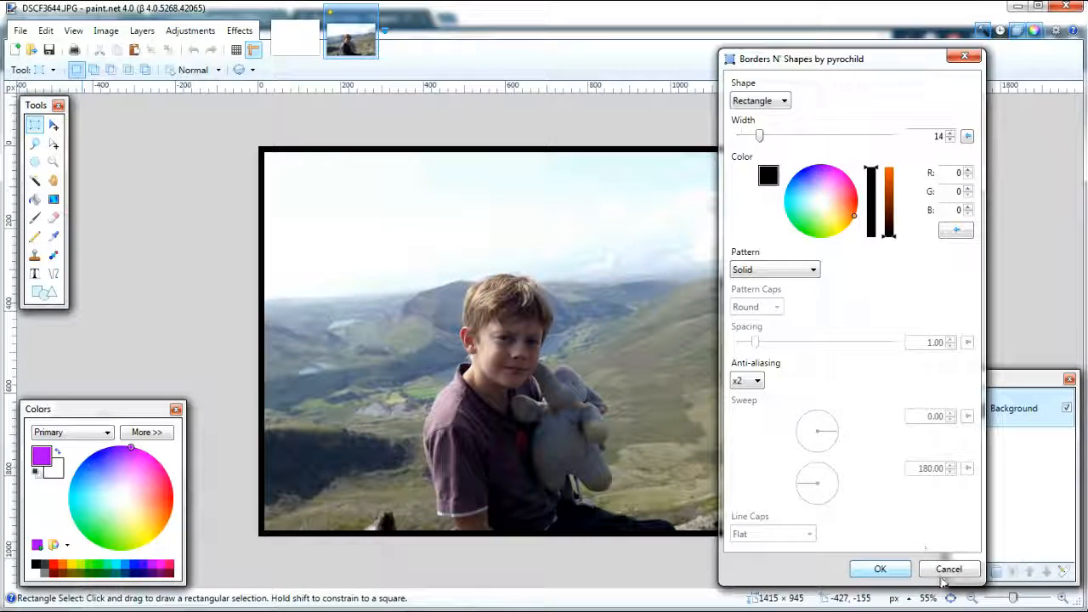
click(947, 568)
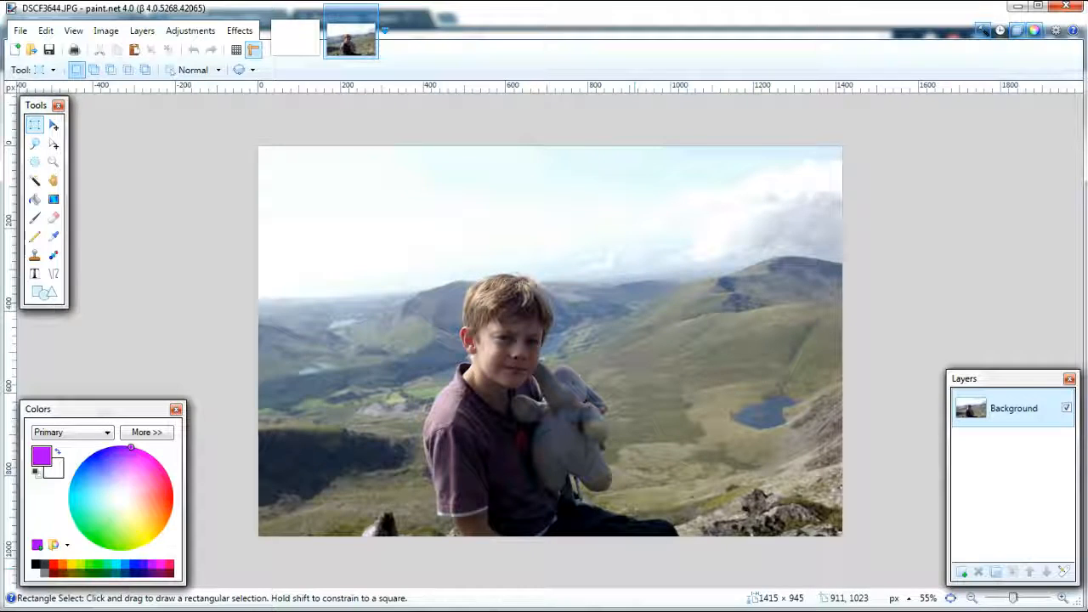
Switch to the Plugin Index forum topic in Chrome and show the hidden Alphabetical List of Plugins 0-9 & A-C
click(667, 595)
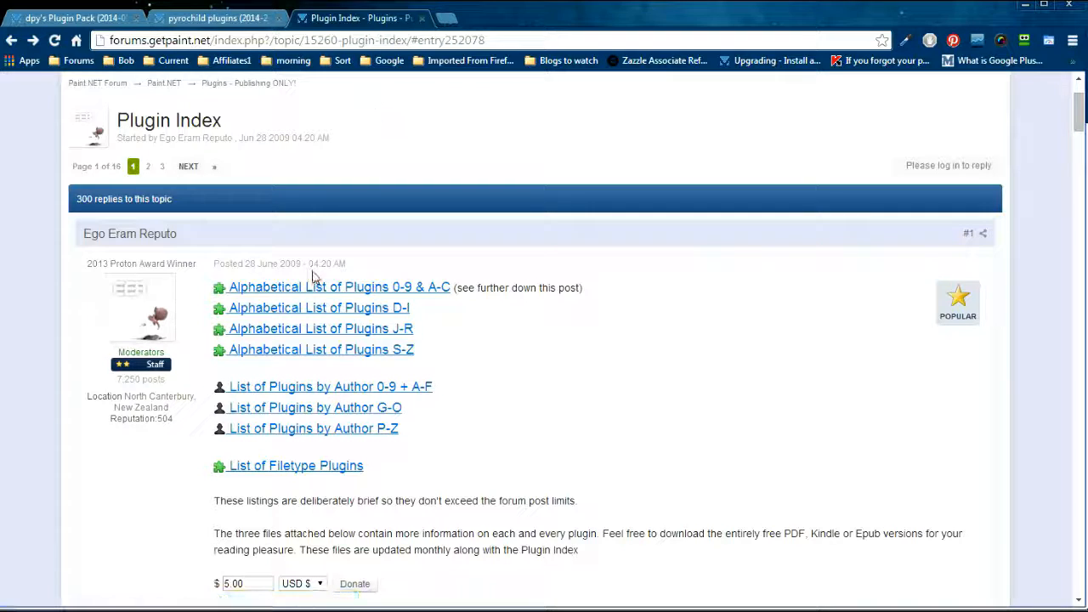
click(331, 289)
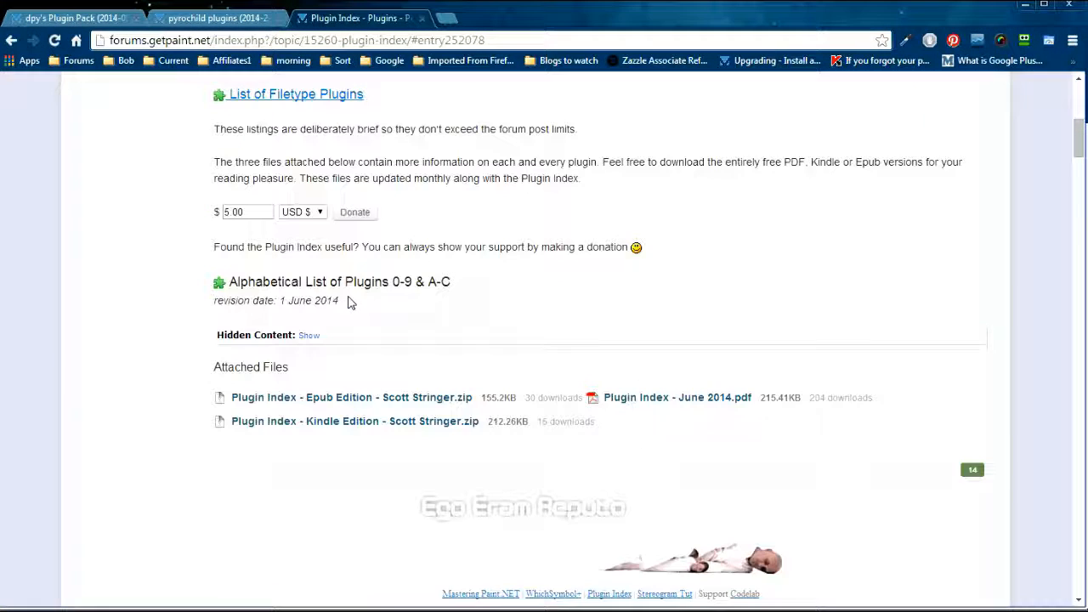
scroll(349, 301, down, 1)
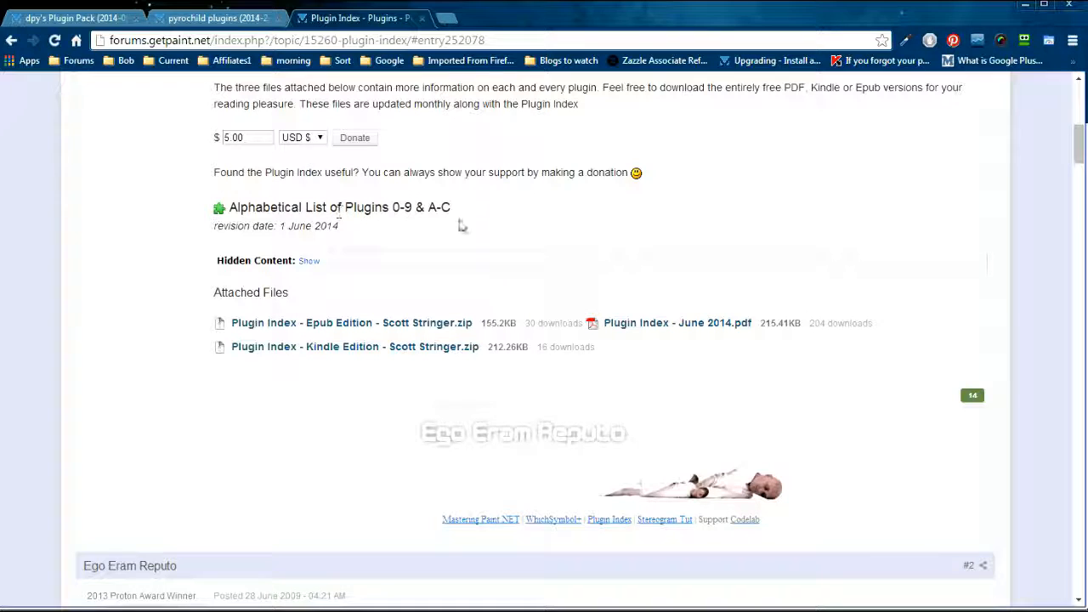
click(307, 264)
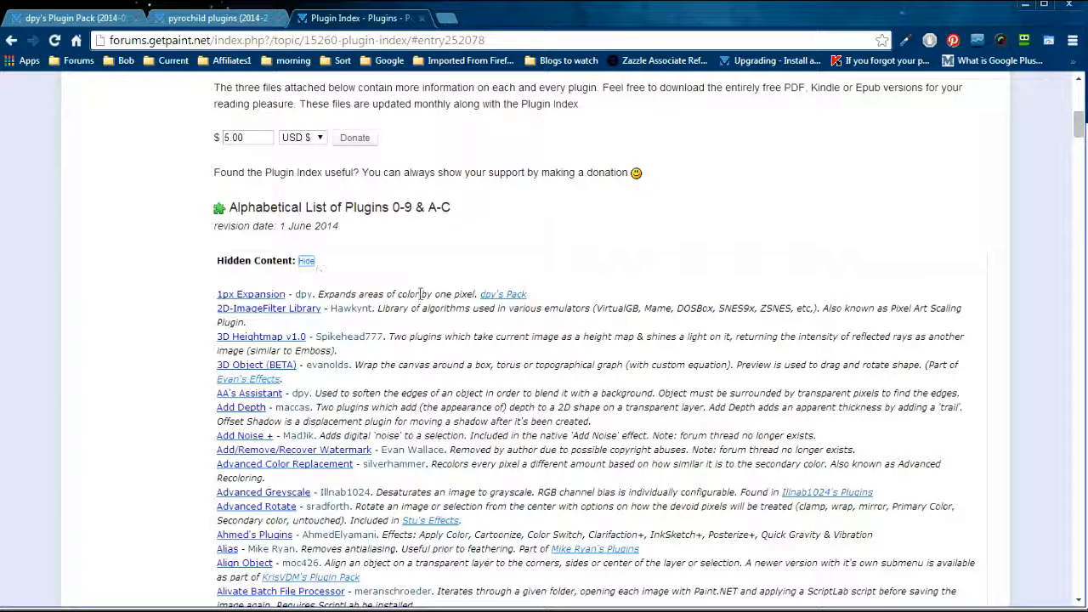
Look through the 0-9 & A-C plugin list and open the forum topic of the Bricks plugin
scroll(420, 294, down, 2)
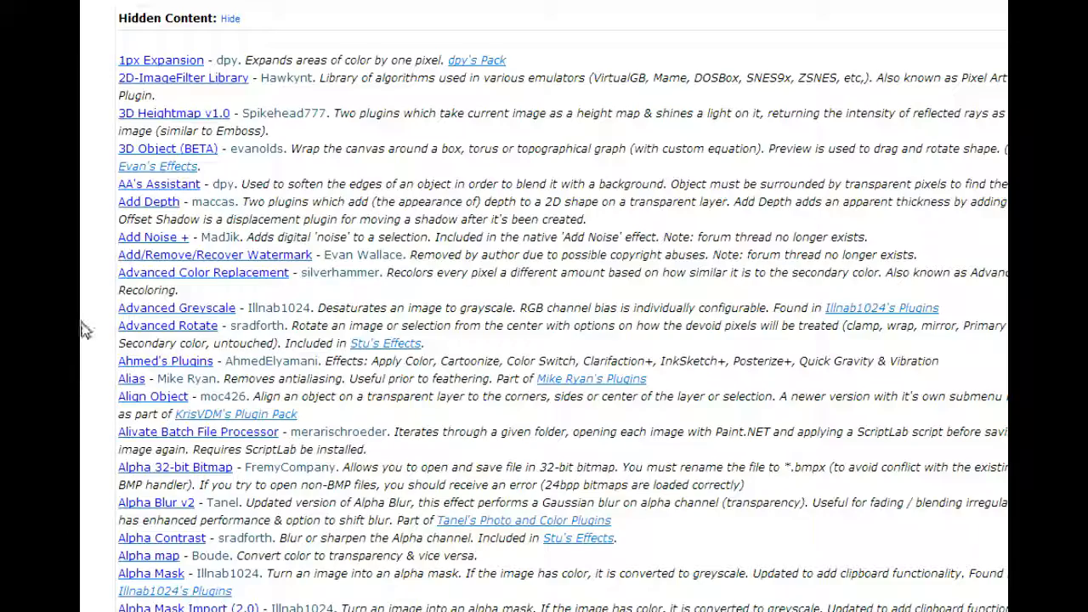
scroll(253, 371, down, 3)
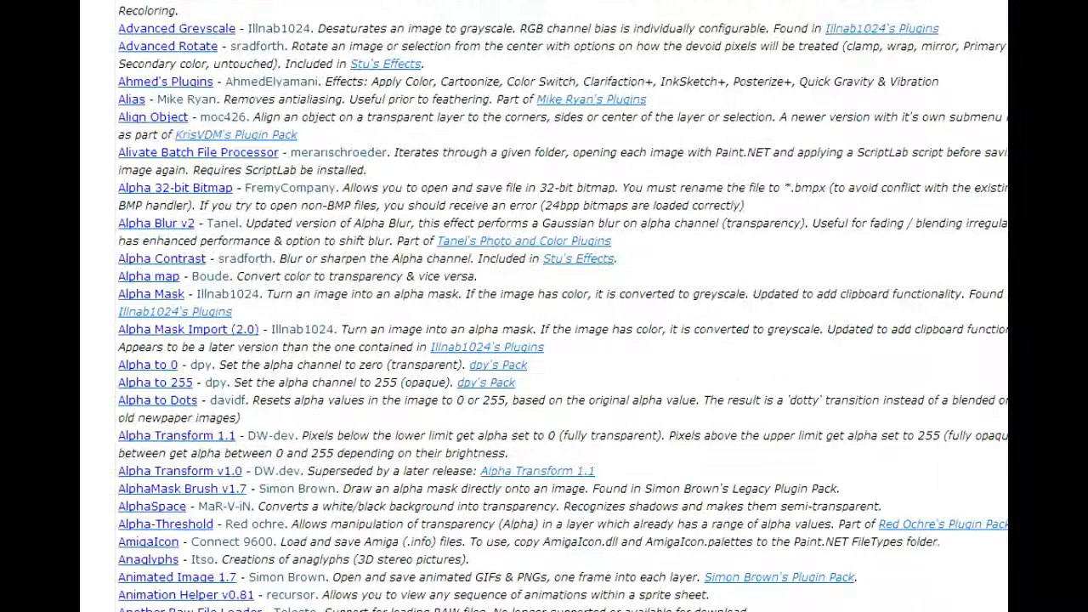
scroll(299, 378, down, 4)
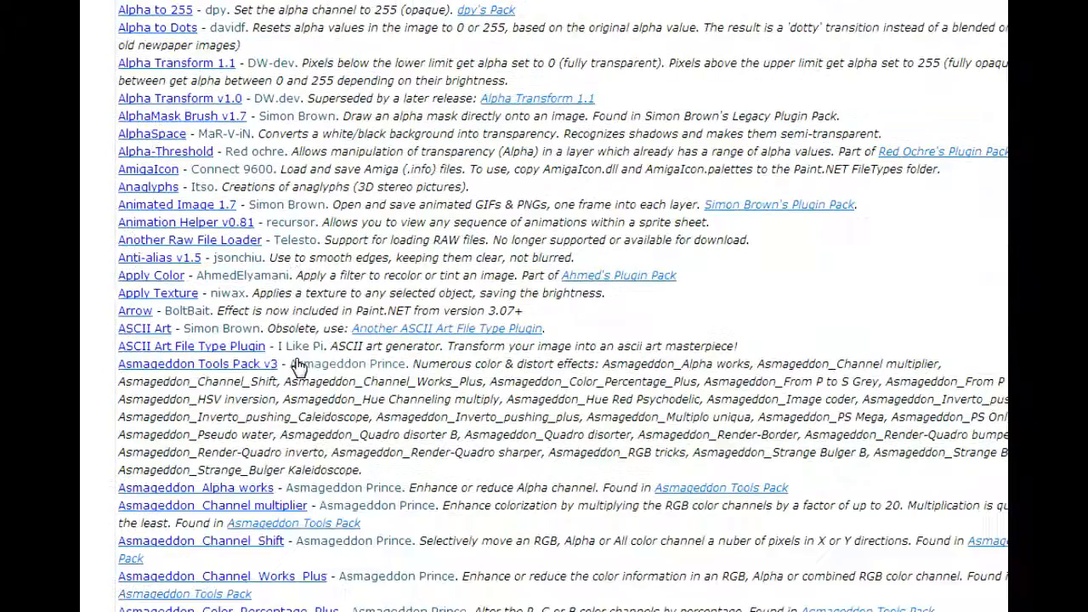
scroll(299, 366, down, 2)
scroll(299, 366, down, 7)
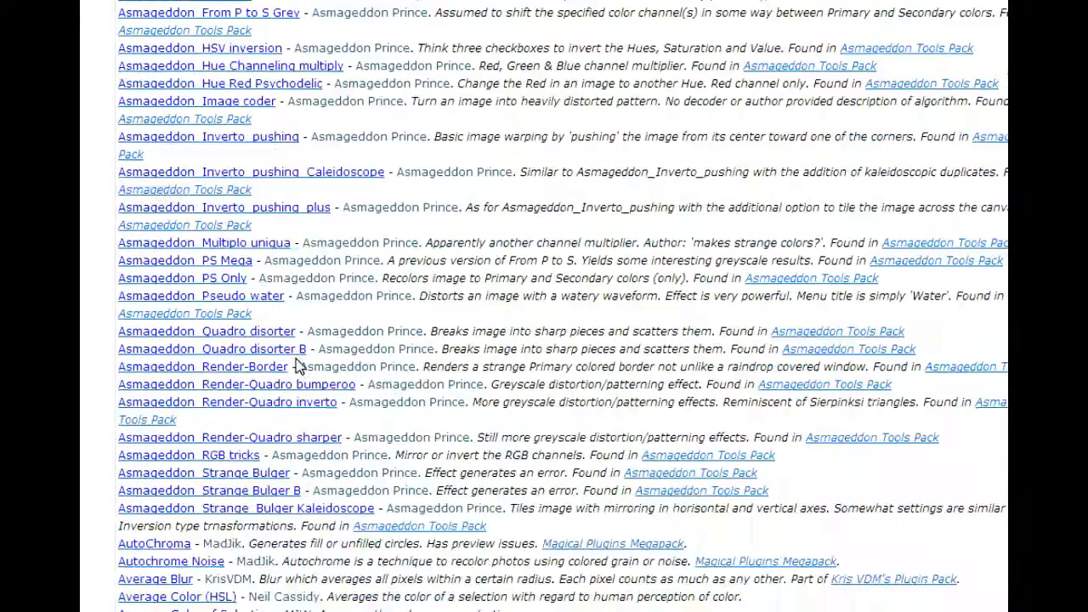
scroll(297, 357, down, 3)
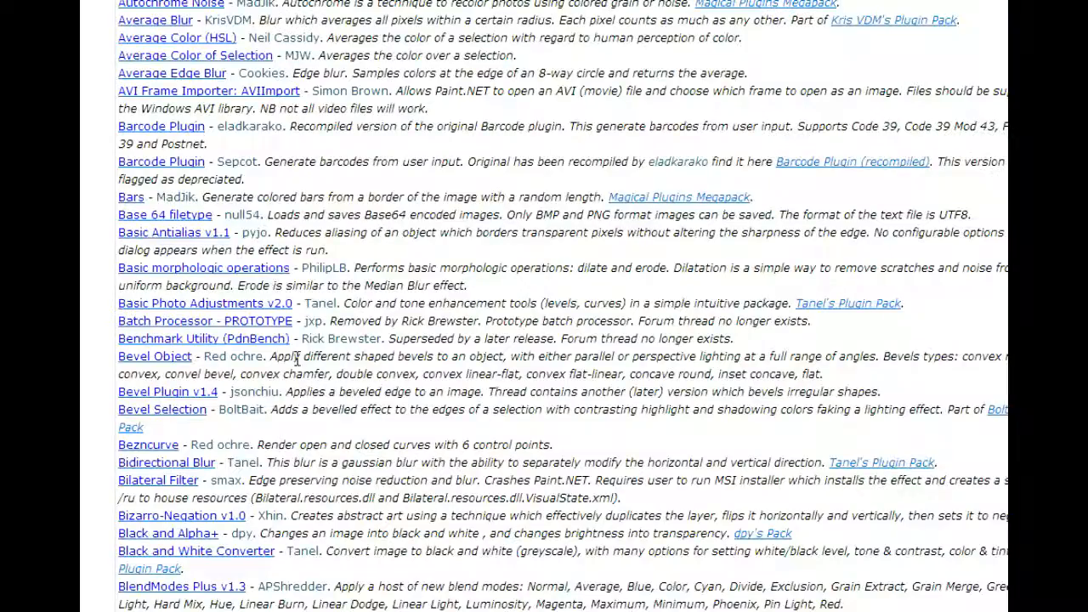
scroll(297, 358, down, 6)
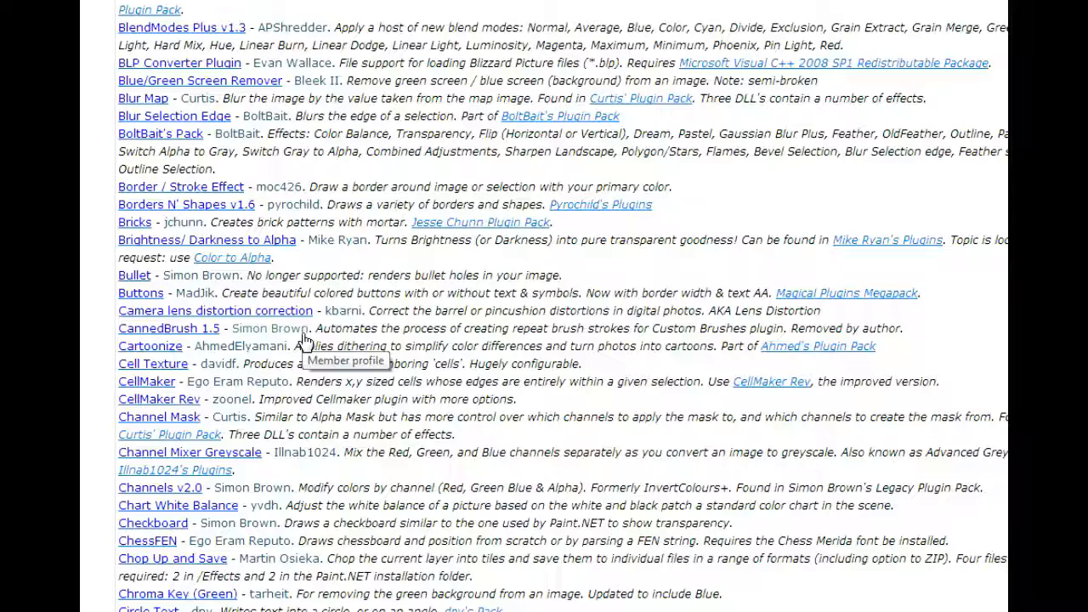
click(132, 226)
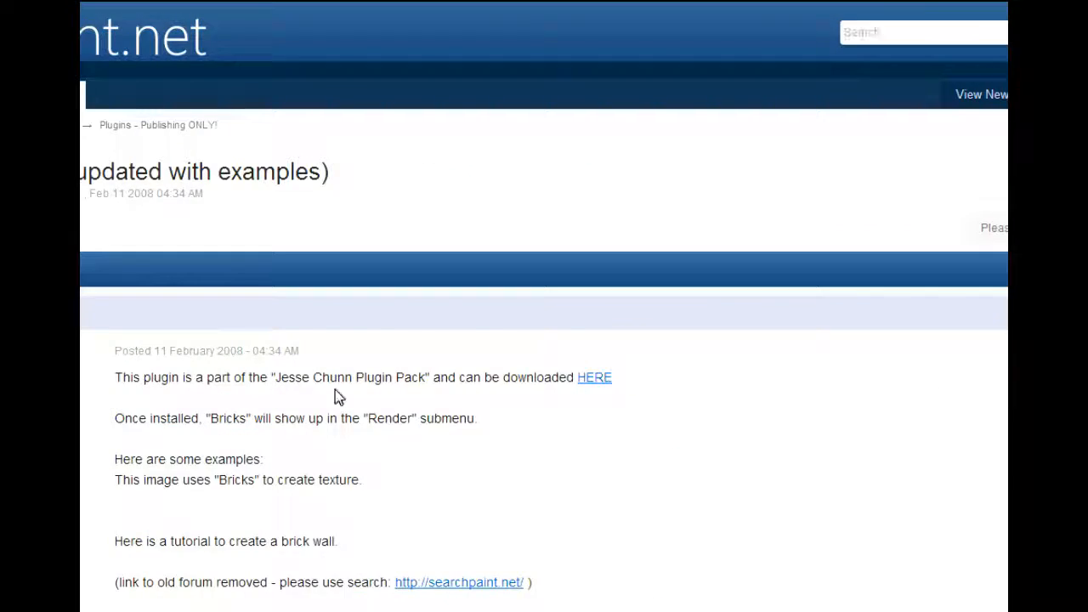
Read the Bricks plugin post for its download and example information, and return to the Plugin Index
scroll(336, 391, down, 5)
scroll(335, 396, down, 5)
scroll(335, 396, up, 8)
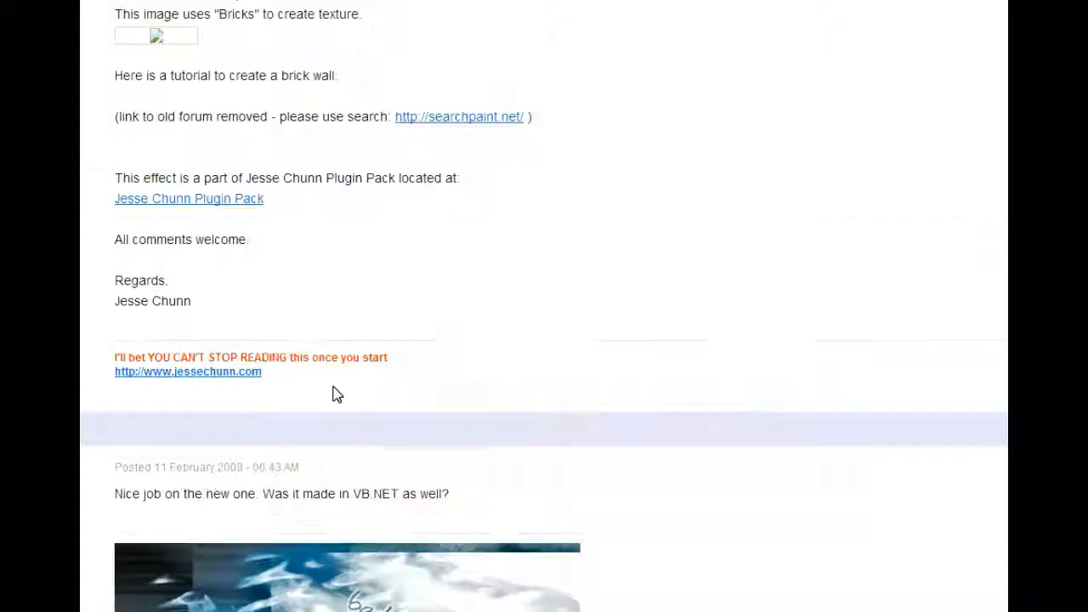
scroll(333, 385, down, 1)
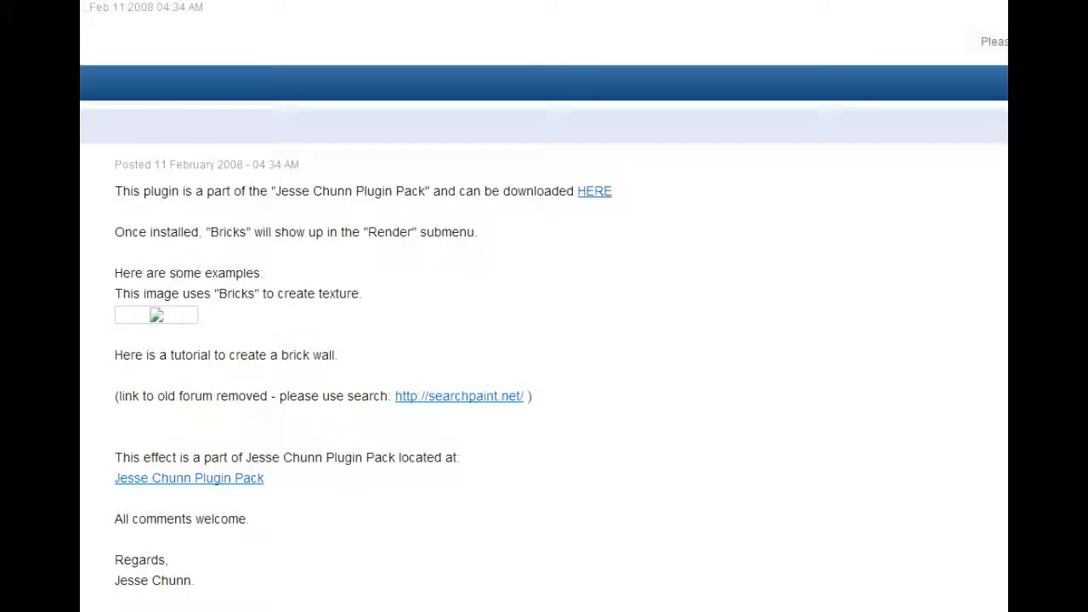
click(100, 3)
Find the List of Plugins by Author P-Z in the index and show its hidden content
scroll(428, 342, up, 20)
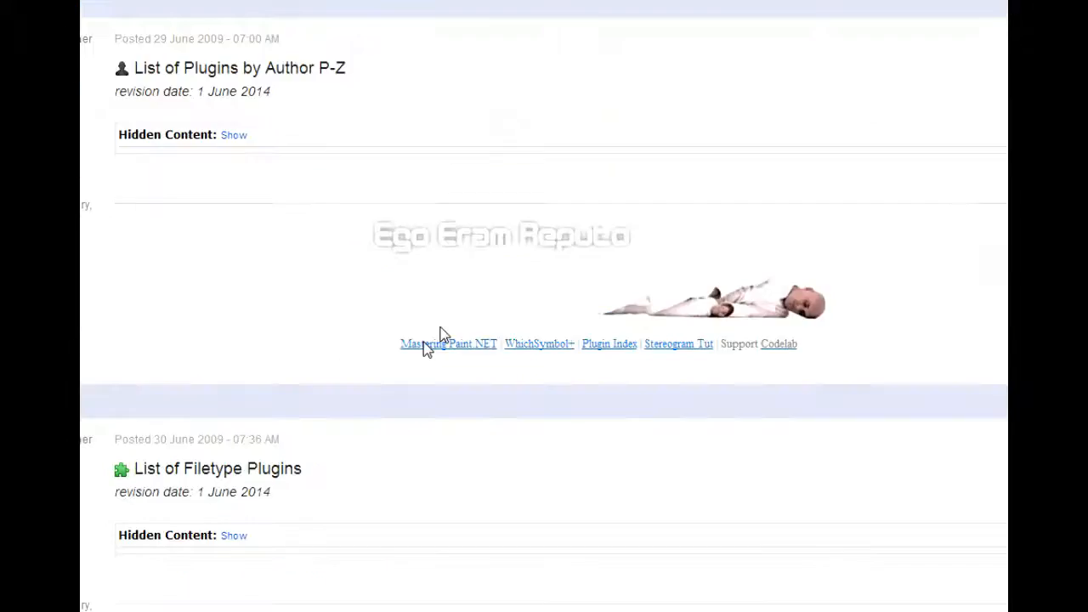
scroll(353, 364, down, 20)
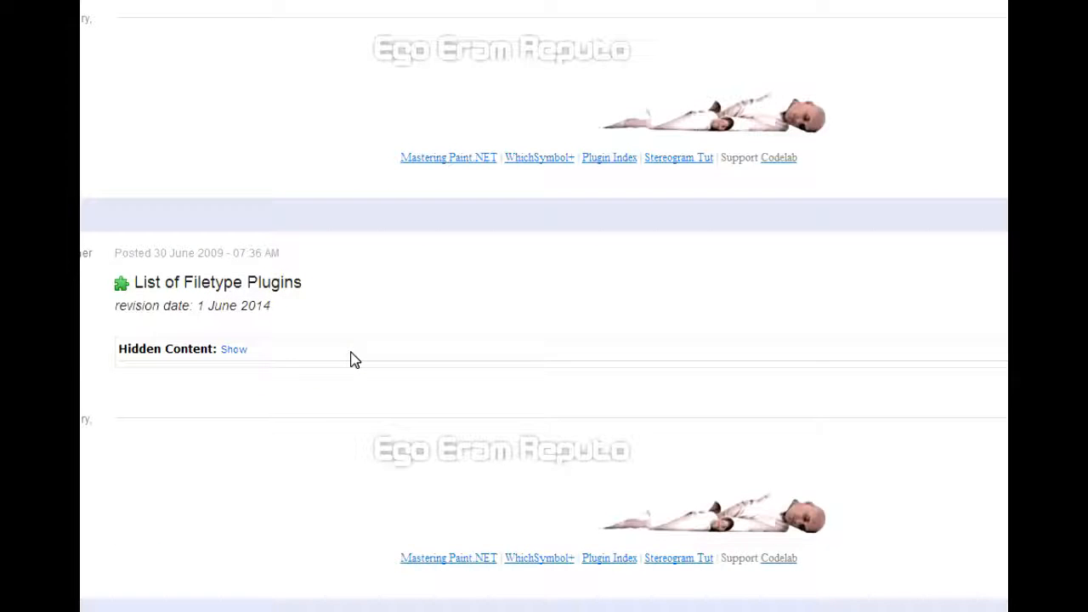
scroll(355, 360, up, 3)
scroll(350, 360, down, 2)
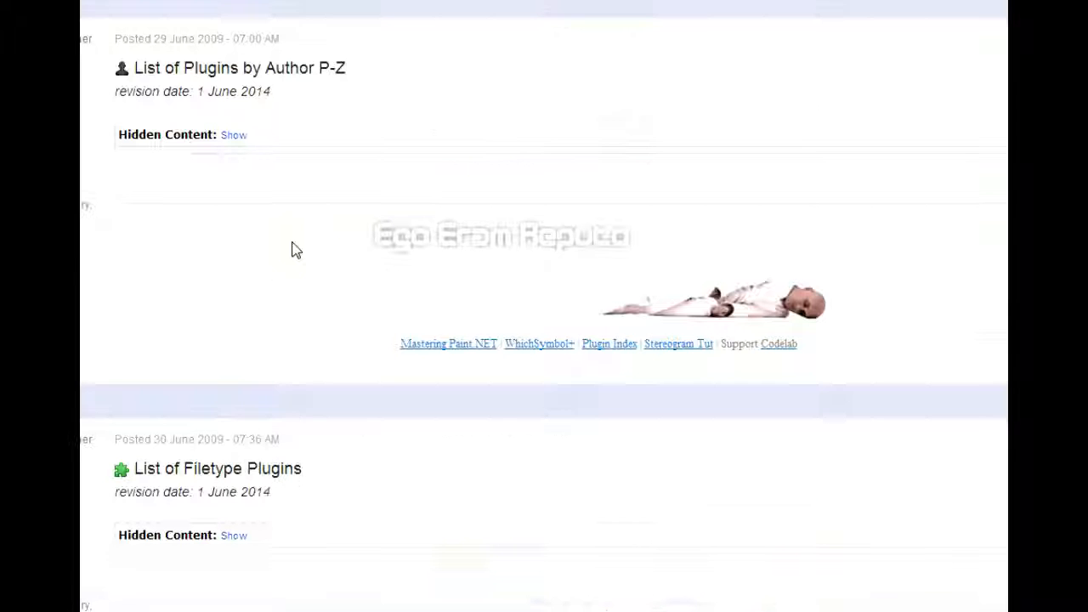
click(234, 136)
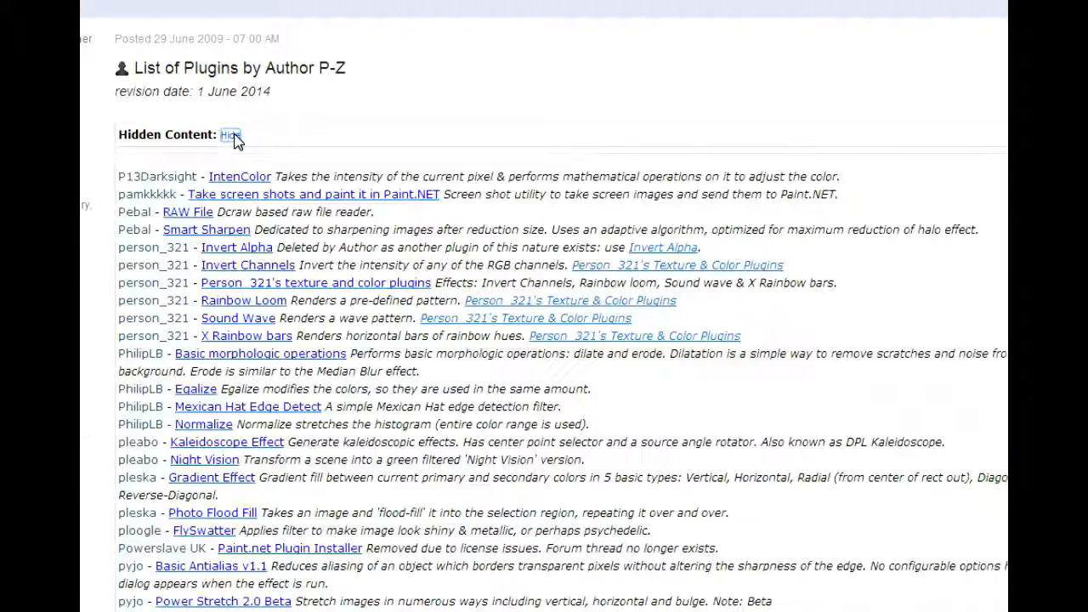
Examine the plugins listed by author P-Z, especially the pyrochild entries and their descriptions
scroll(362, 352, down, 1)
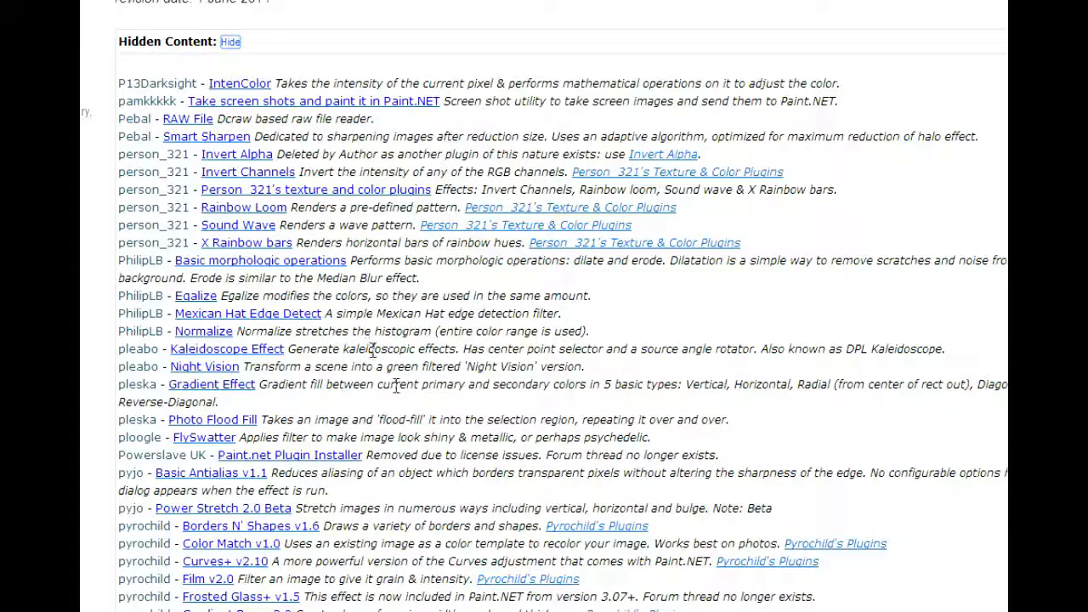
scroll(386, 387, down, 3)
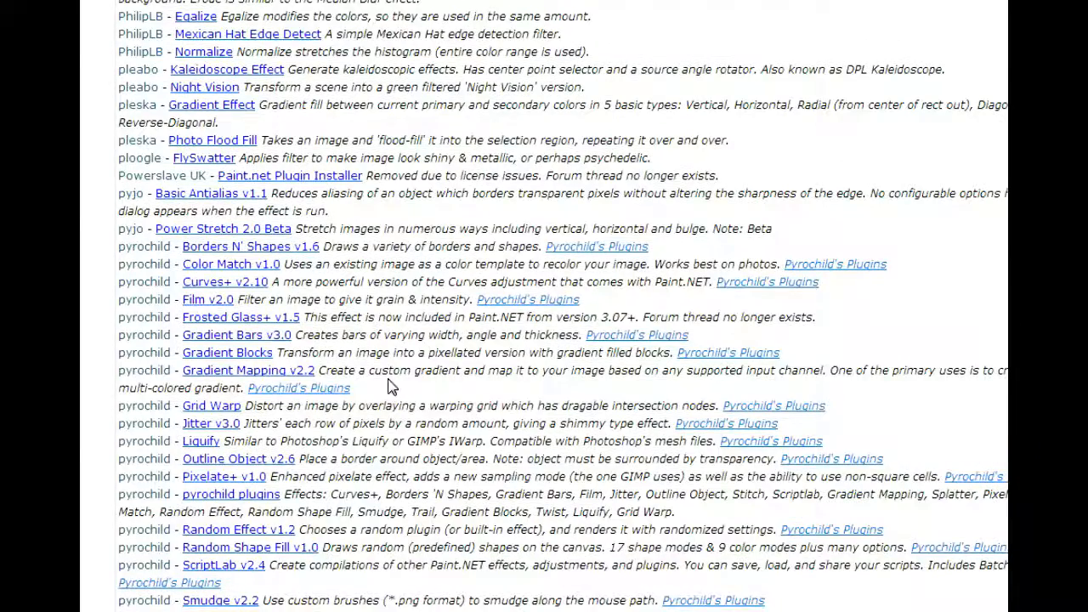
scroll(386, 393, down, 4)
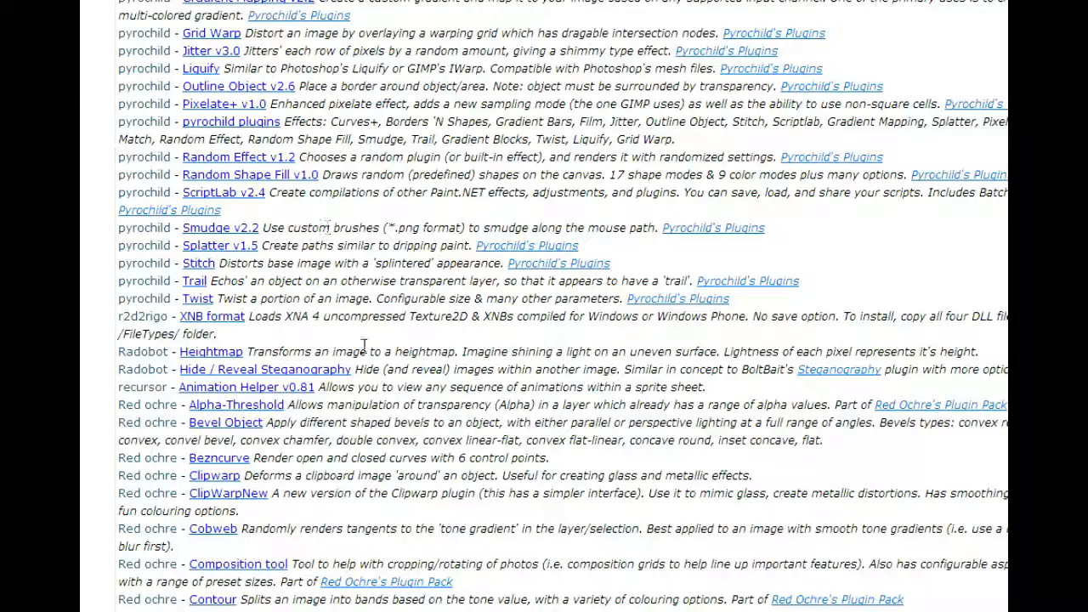
scroll(323, 299, up, 4)
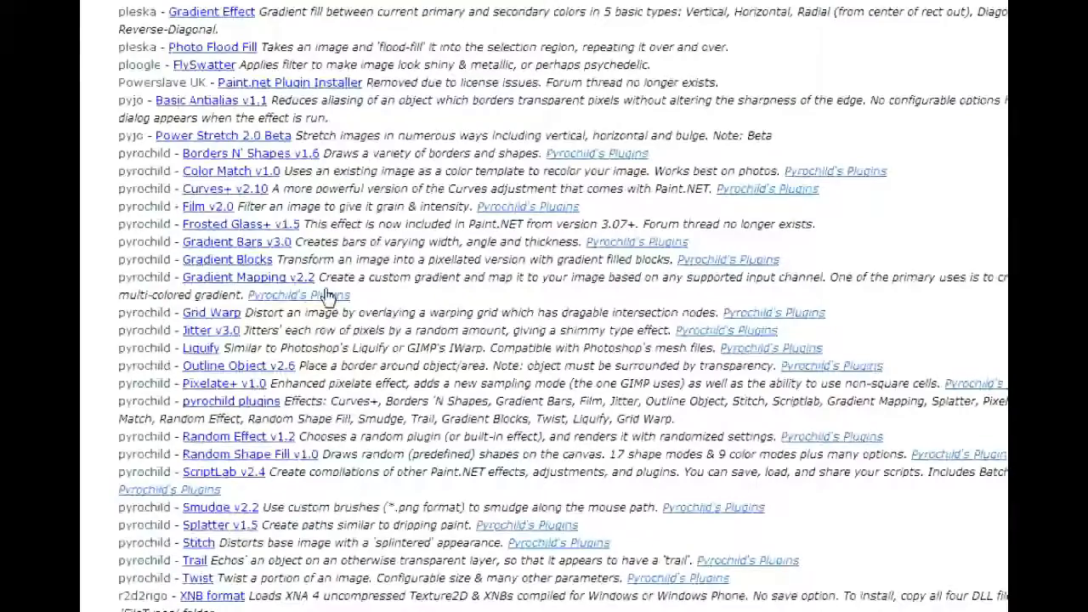
scroll(334, 294, up, 1)
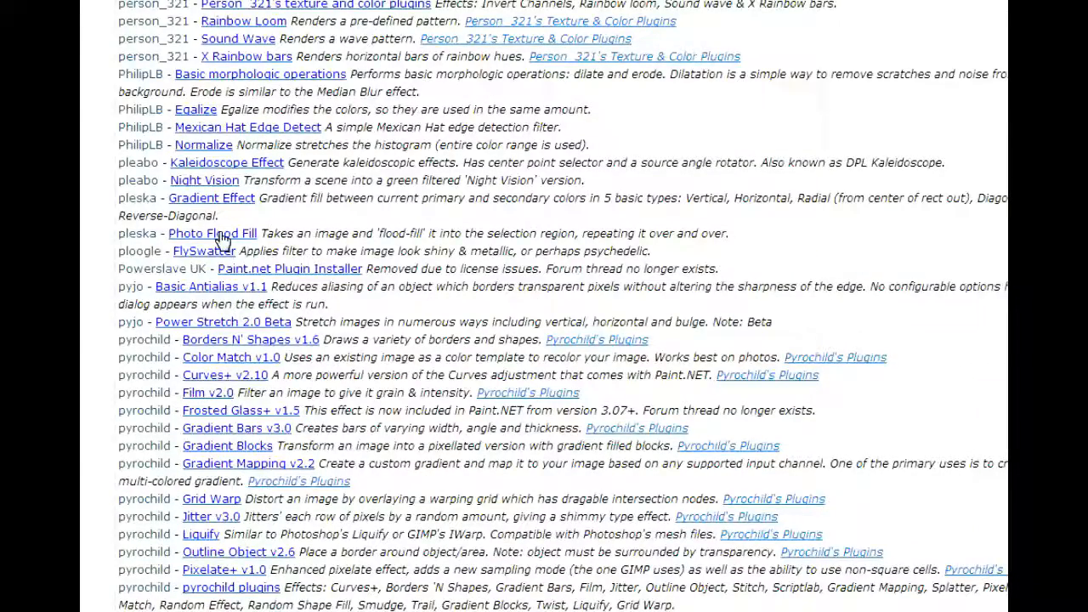
scroll(224, 243, up, 3)
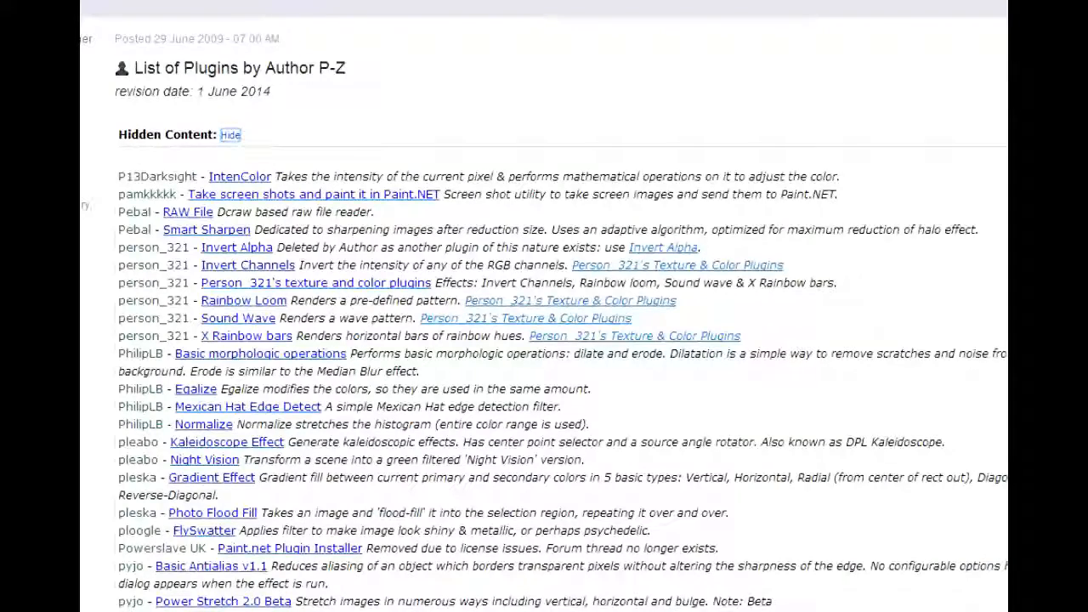
Go back through the Plugin Index and show the hidden Alphabetical List of Plugins J-R
scroll(207, 340, up, 15)
scroll(281, 151, down, 3)
scroll(281, 151, up, 2)
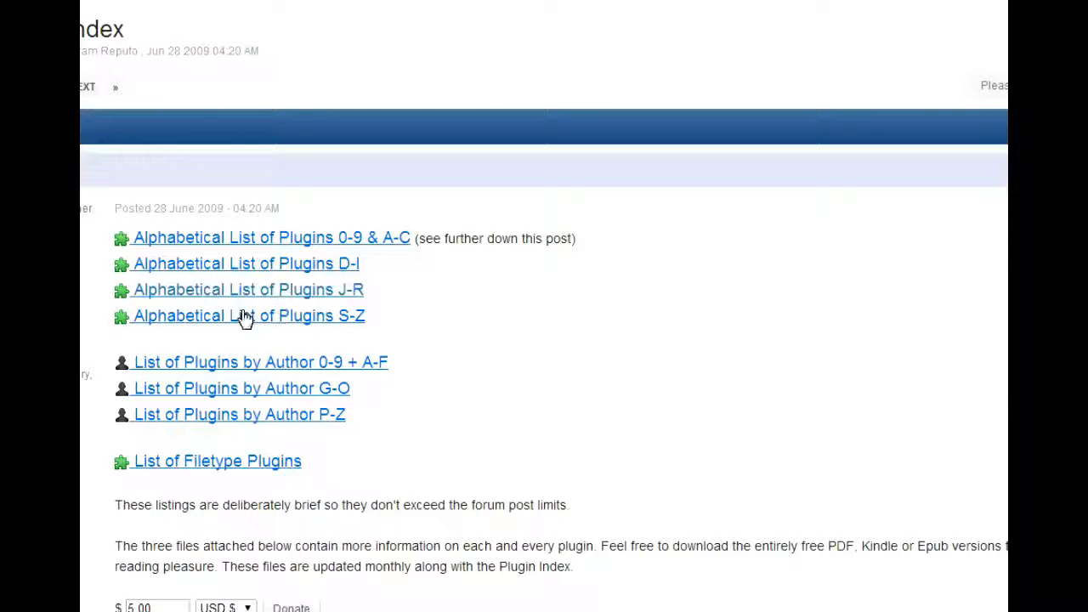
scroll(242, 297, up, 2)
scroll(260, 308, down, 15)
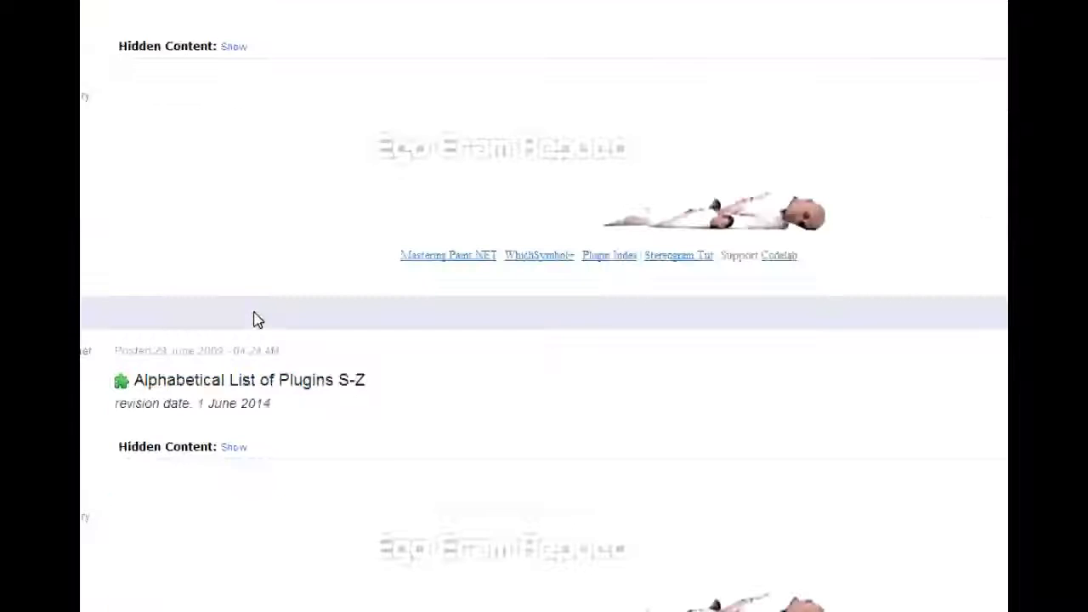
scroll(247, 290, up, 3)
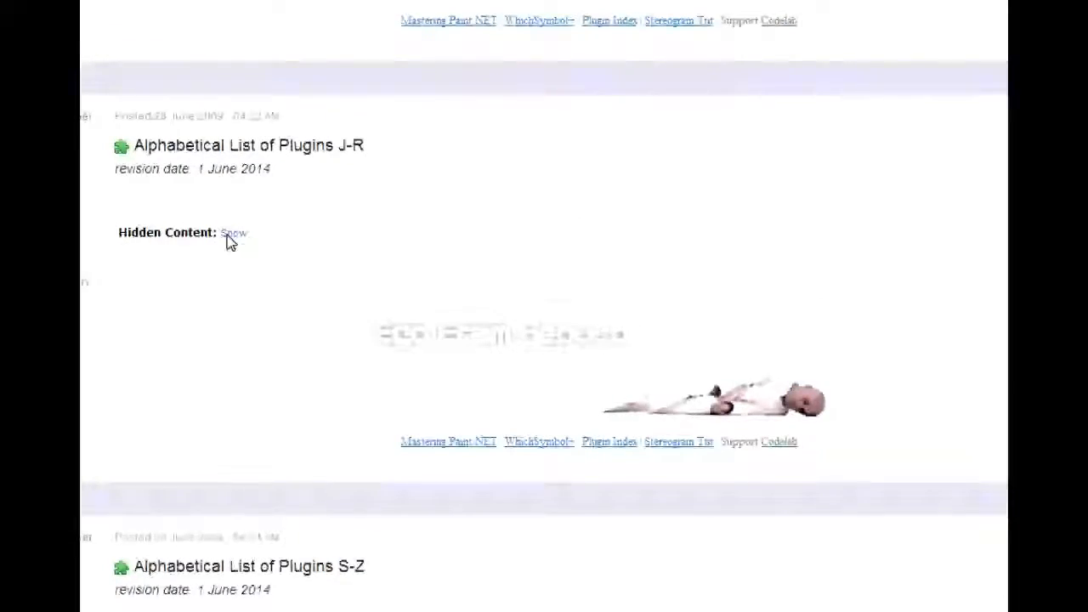
click(230, 234)
Examine the J-R plugin list down to the Photoshop-related and other P entries
scroll(297, 323, down, 3)
scroll(308, 338, down, 15)
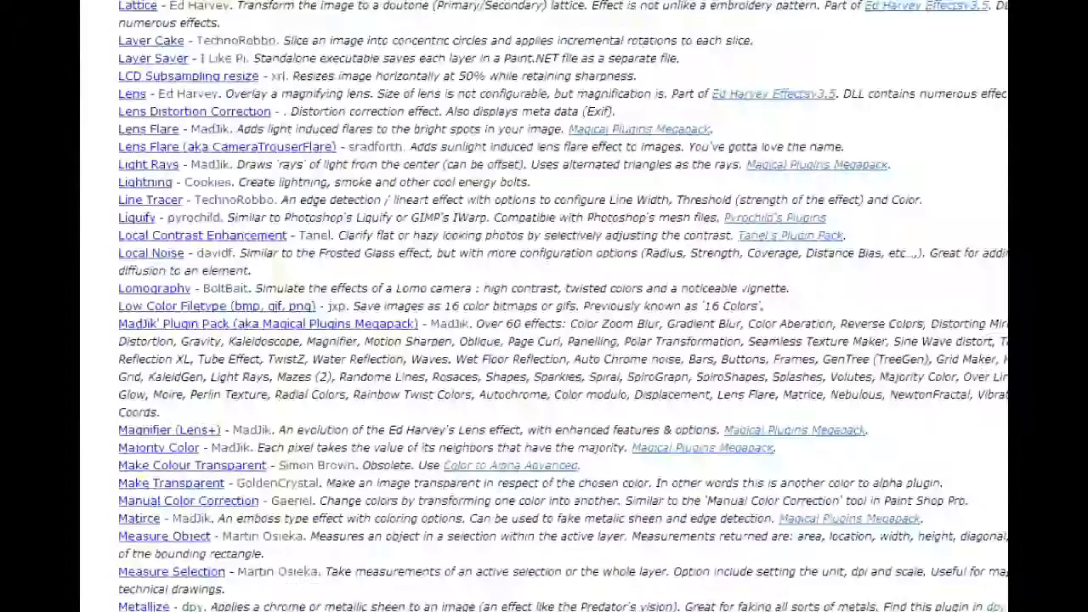
scroll(308, 338, down, 6)
scroll(308, 338, down, 5)
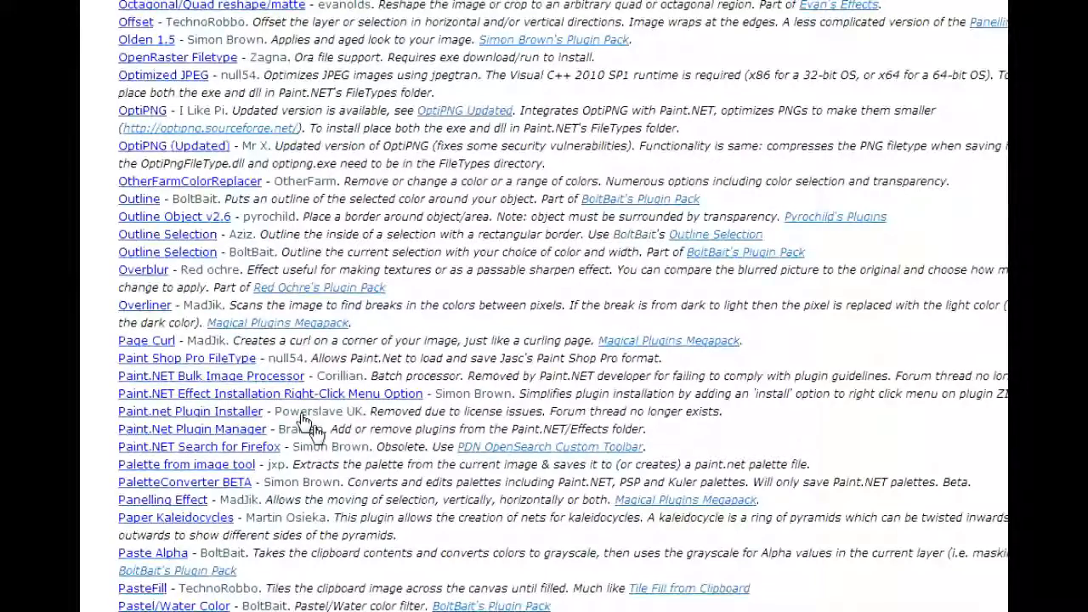
scroll(306, 430, down, 1)
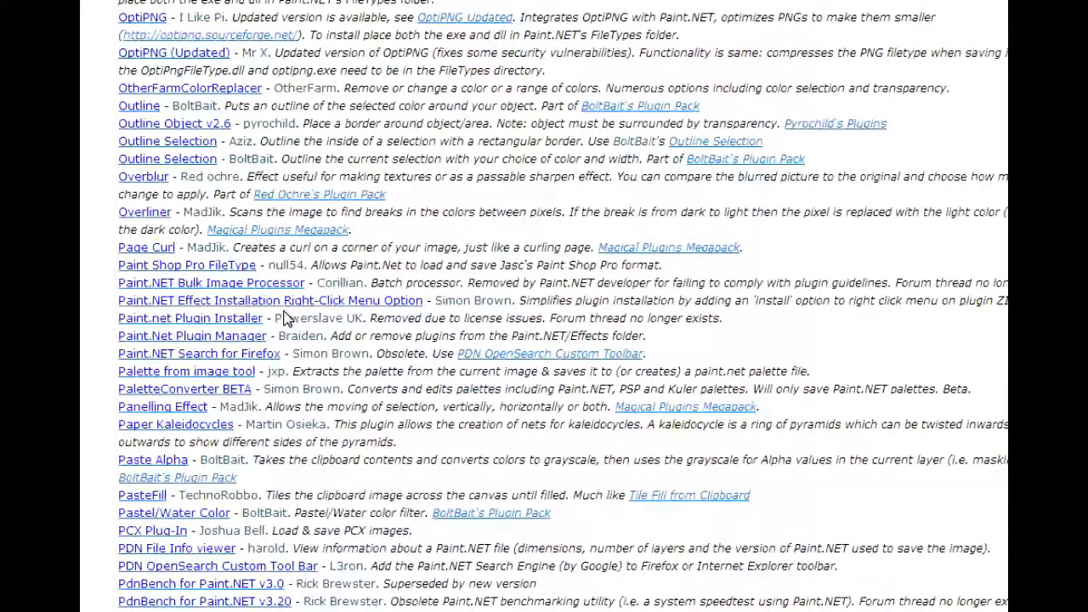
scroll(288, 315, down, 2)
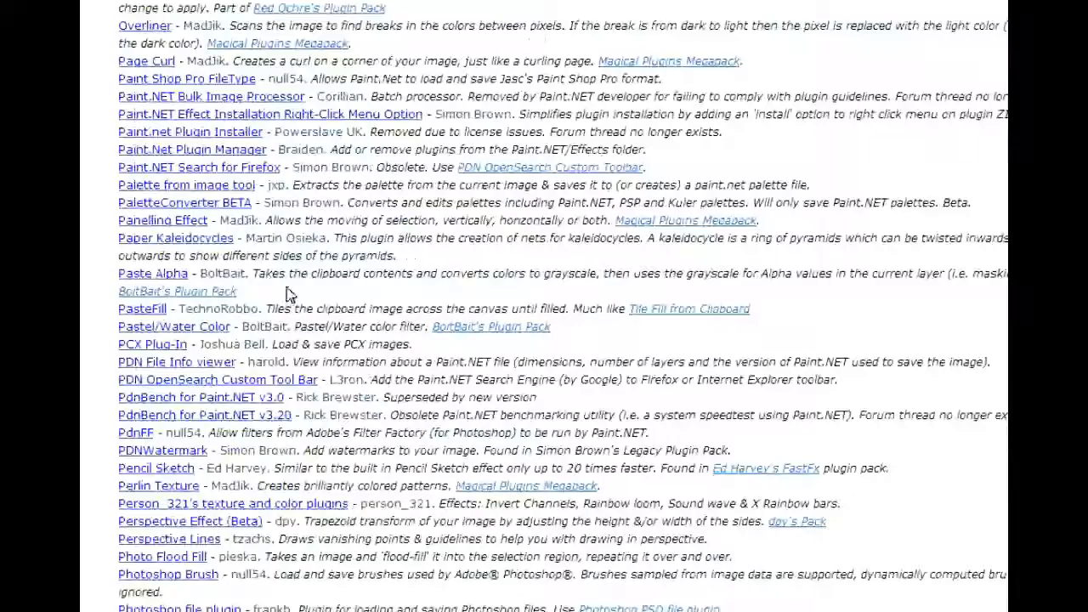
scroll(289, 297, down, 2)
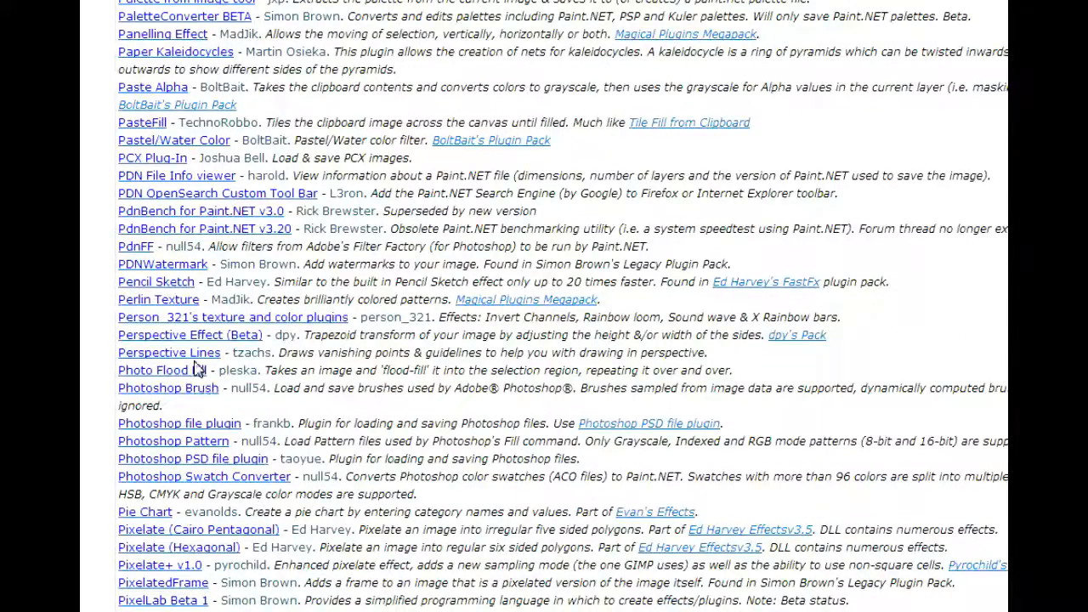
scroll(198, 371, down, 1)
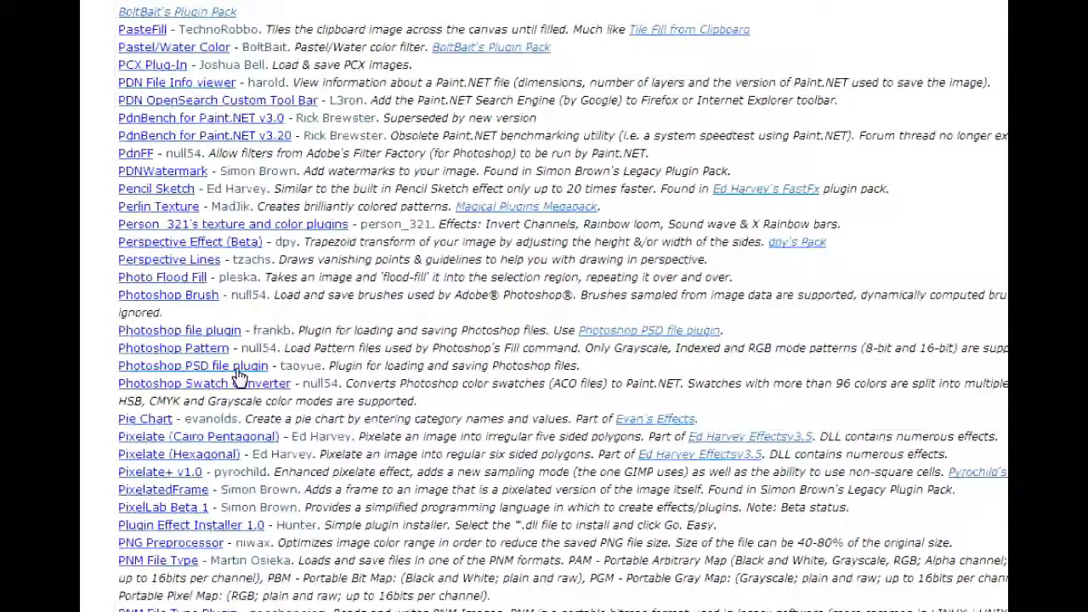
Examine the remaining J-R plugin entries from the Photoshop plugins down to Rounded Rectangle, and return to the P entries
scroll(544, 306, down, 10)
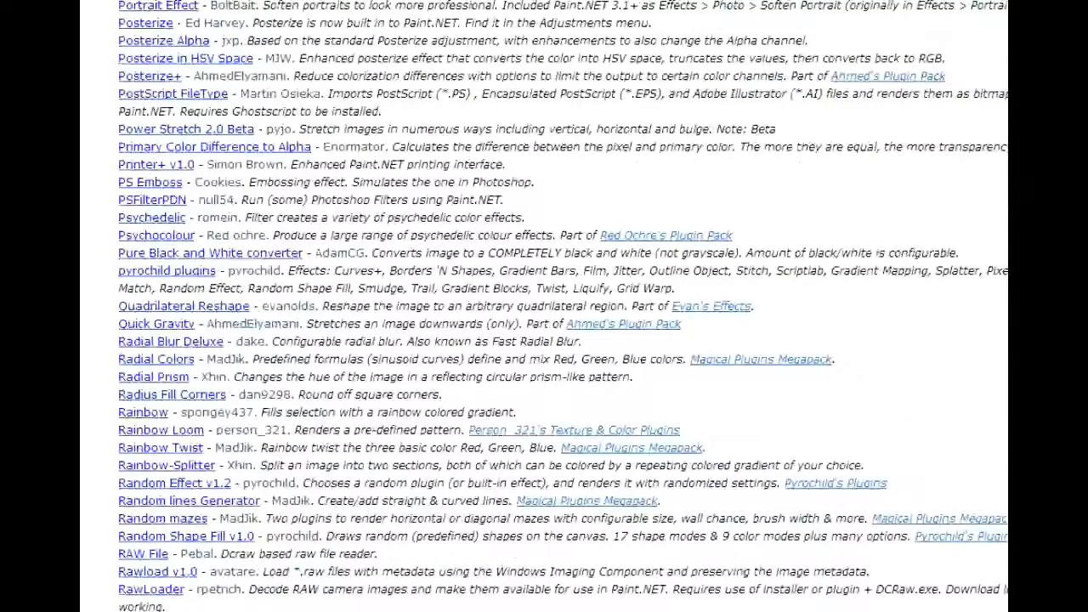
scroll(255, 455, down, 1)
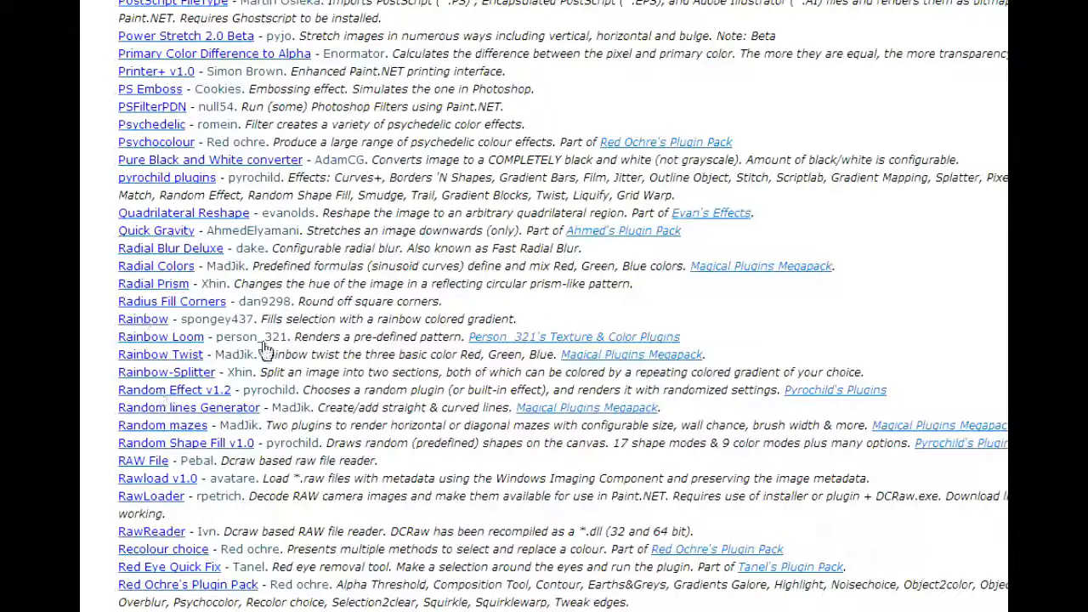
scroll(266, 349, down, 6)
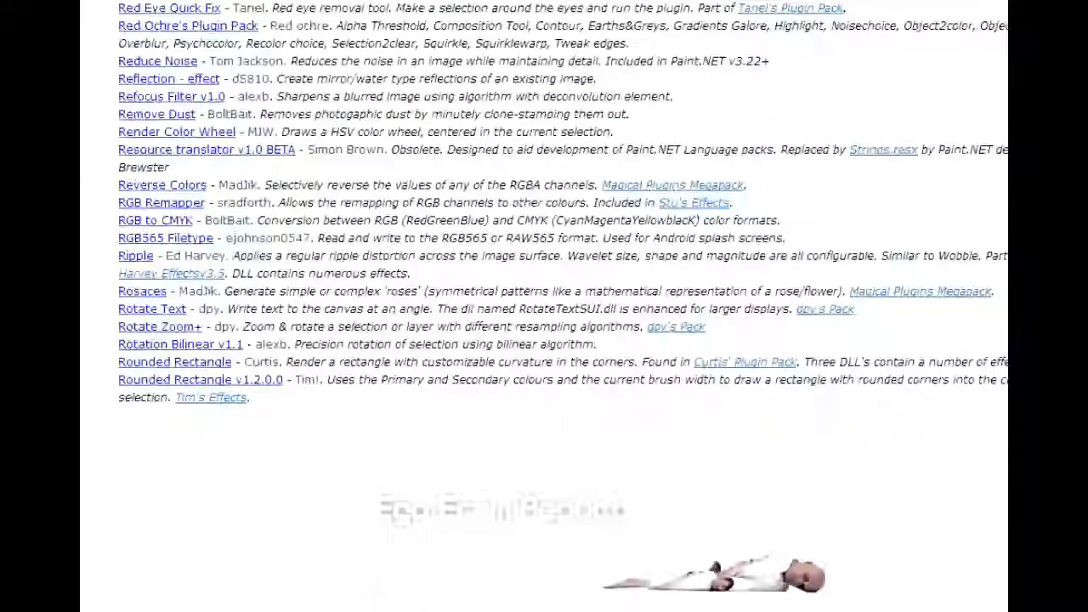
scroll(289, 360, up, 4)
scroll(289, 359, up, 14)
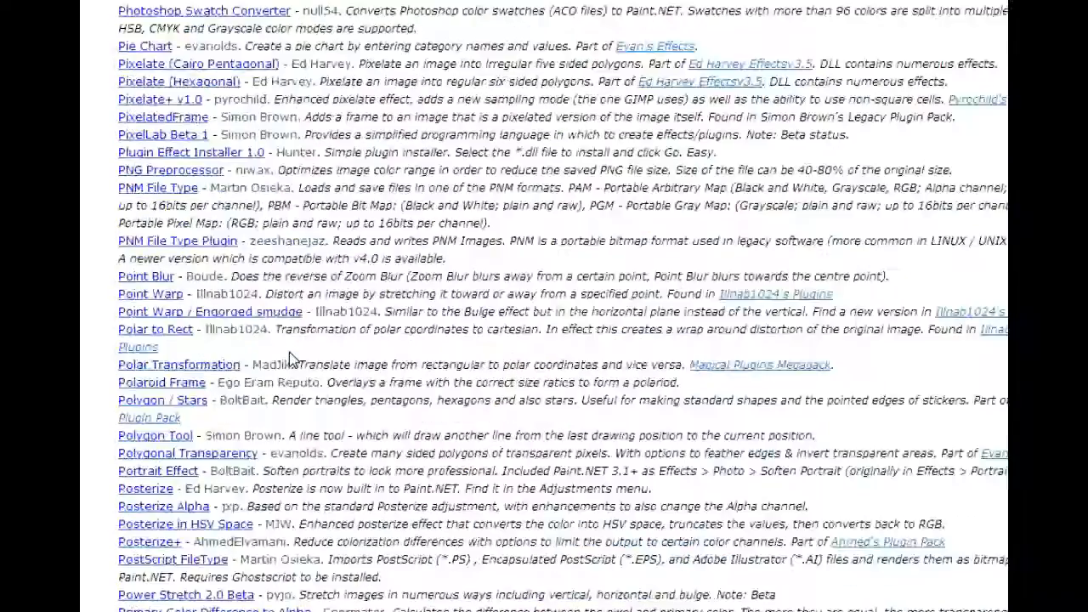
scroll(296, 357, up, 2)
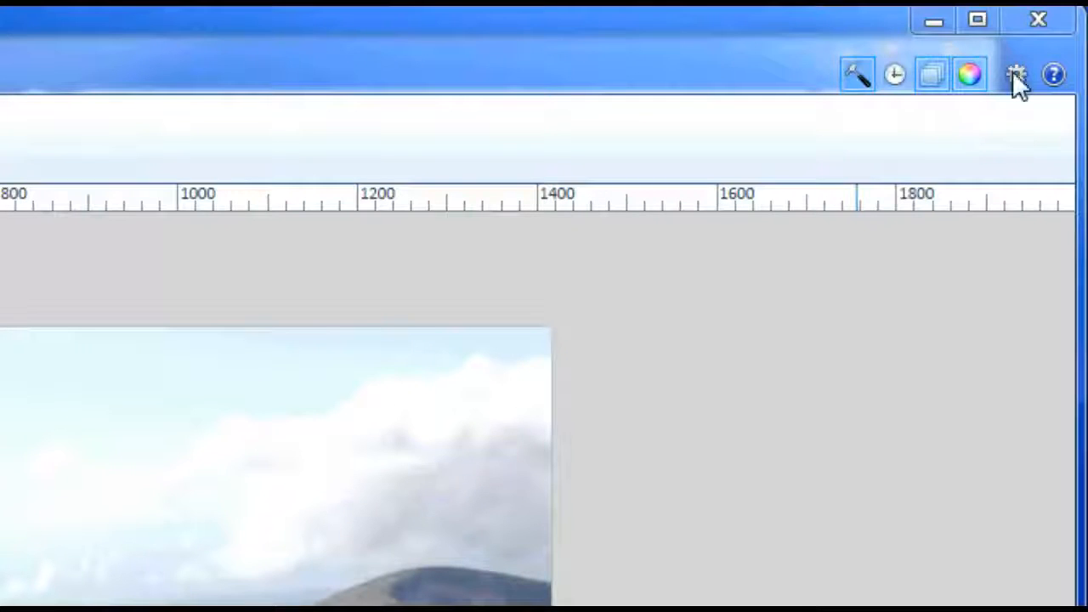
Switch to Paint.NET and show the update options in its settings
click(1015, 73)
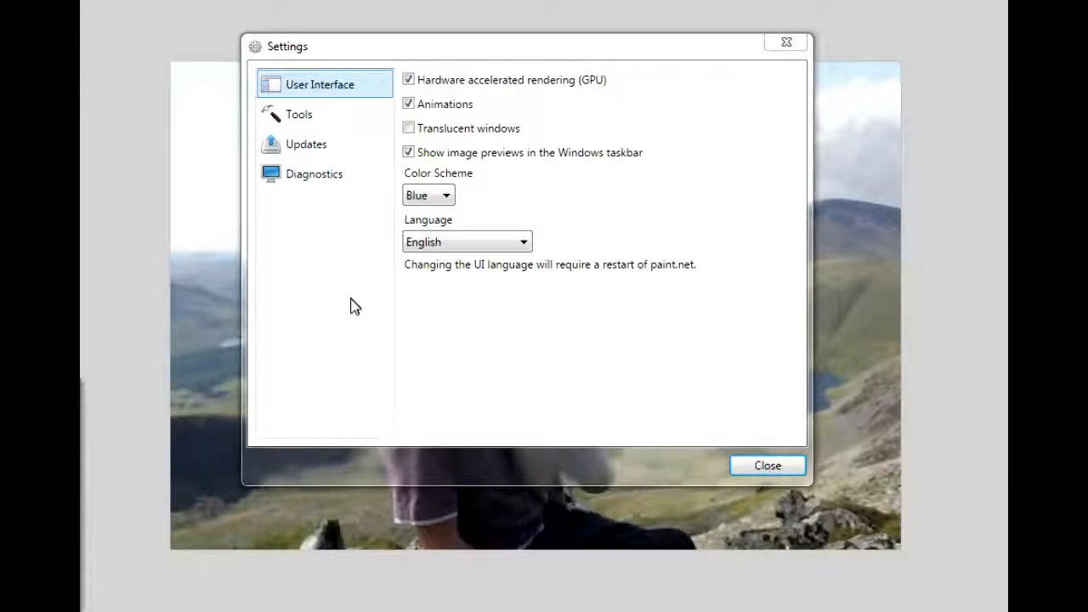
click(303, 149)
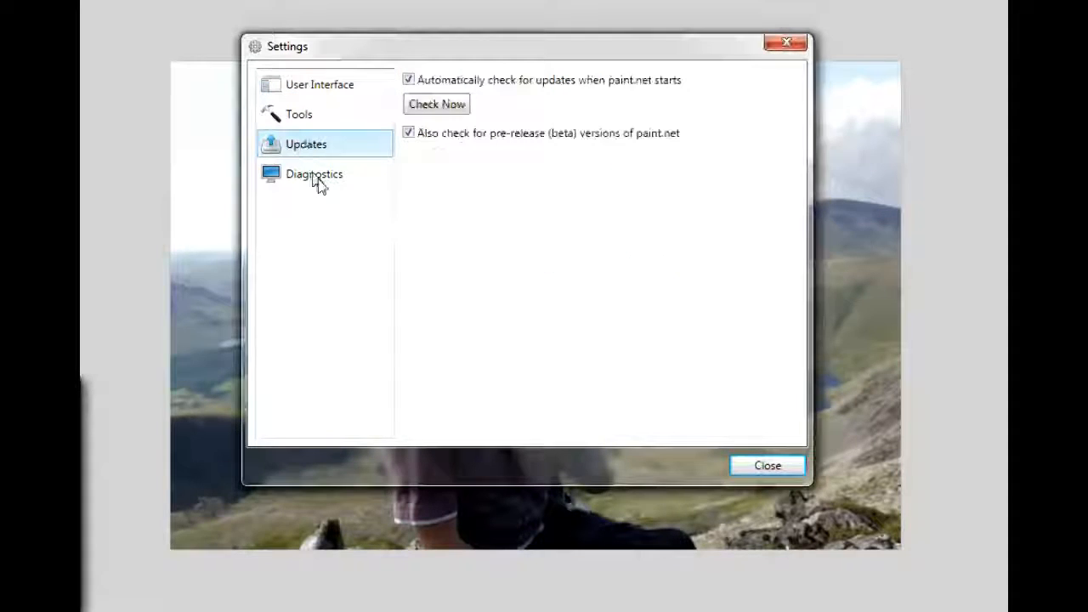